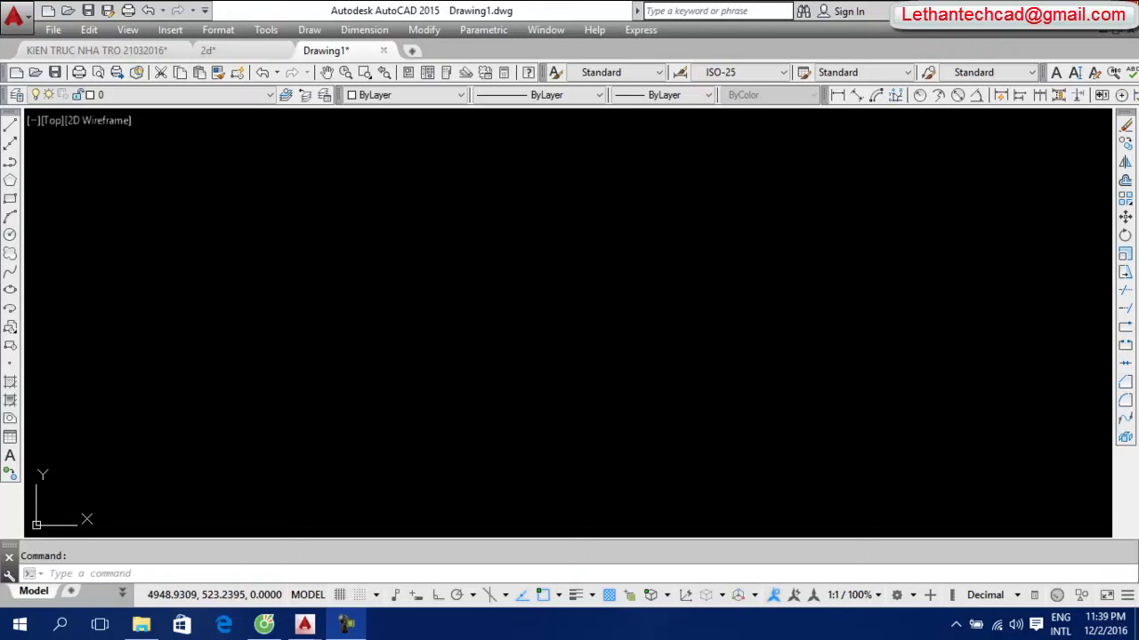
Bring the KIEN TRUC NHA TRO 21032016 floor plan drawing forward in place of Drawing1
{"action": "left_click", "coordinate": [214, 236]}
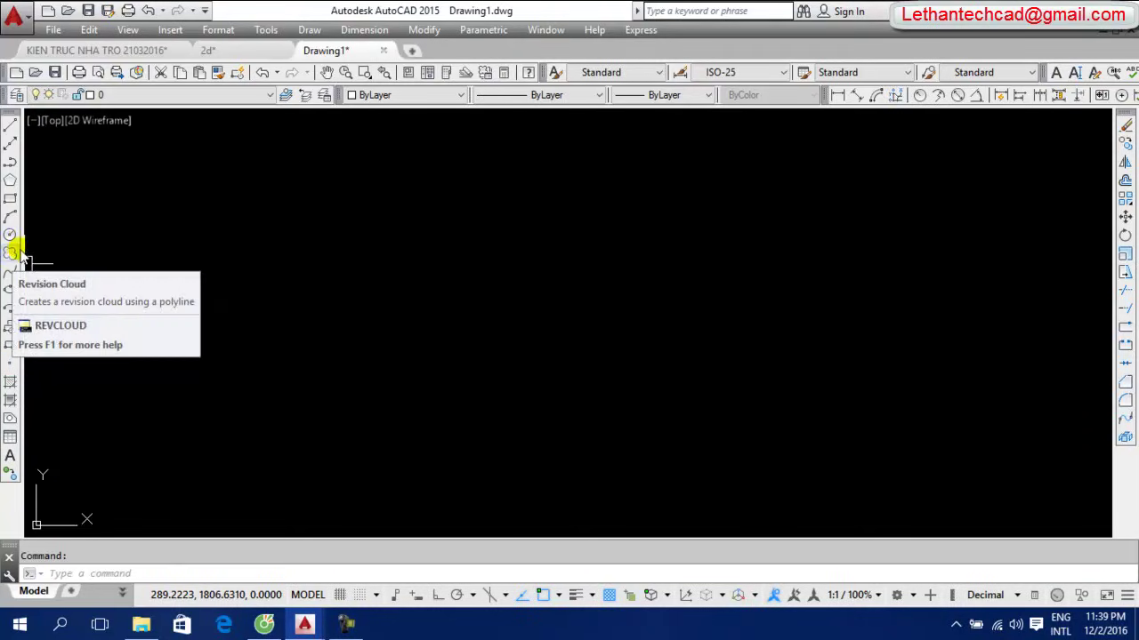
{"action": "left_click", "coordinate": [120, 51]}
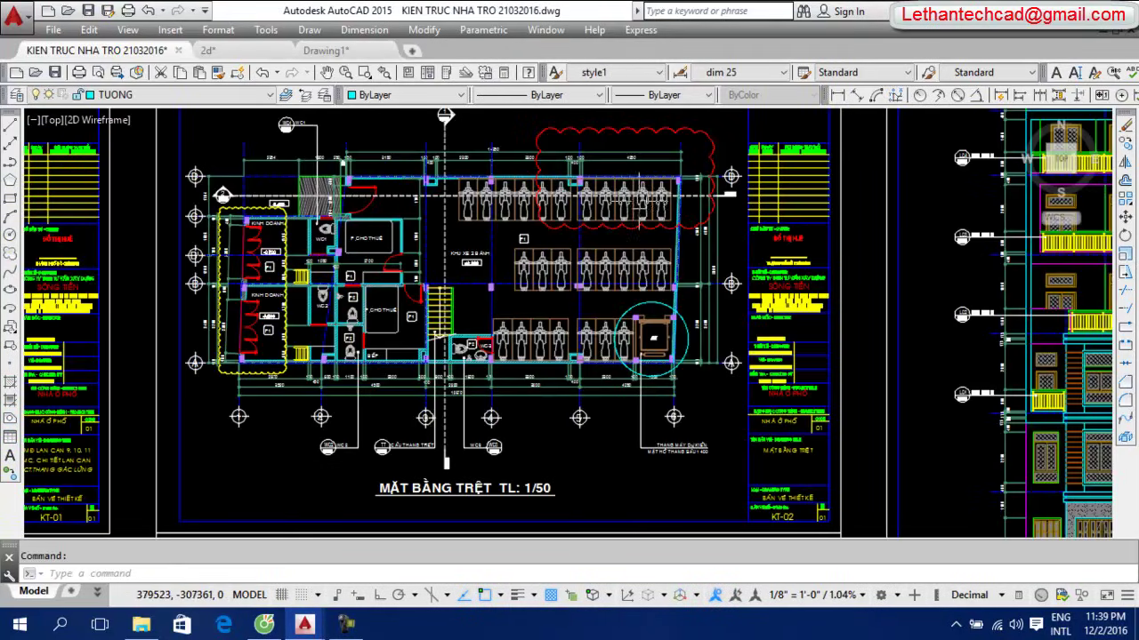
Zoom in and out around the floor plan's revision cloud
{"action": "scroll", "coordinate": [633, 208], "scroll_direction": "up", "scroll_amount": 3}
{"action": "scroll", "coordinate": [569, 208], "scroll_direction": "down", "scroll_amount": 3}
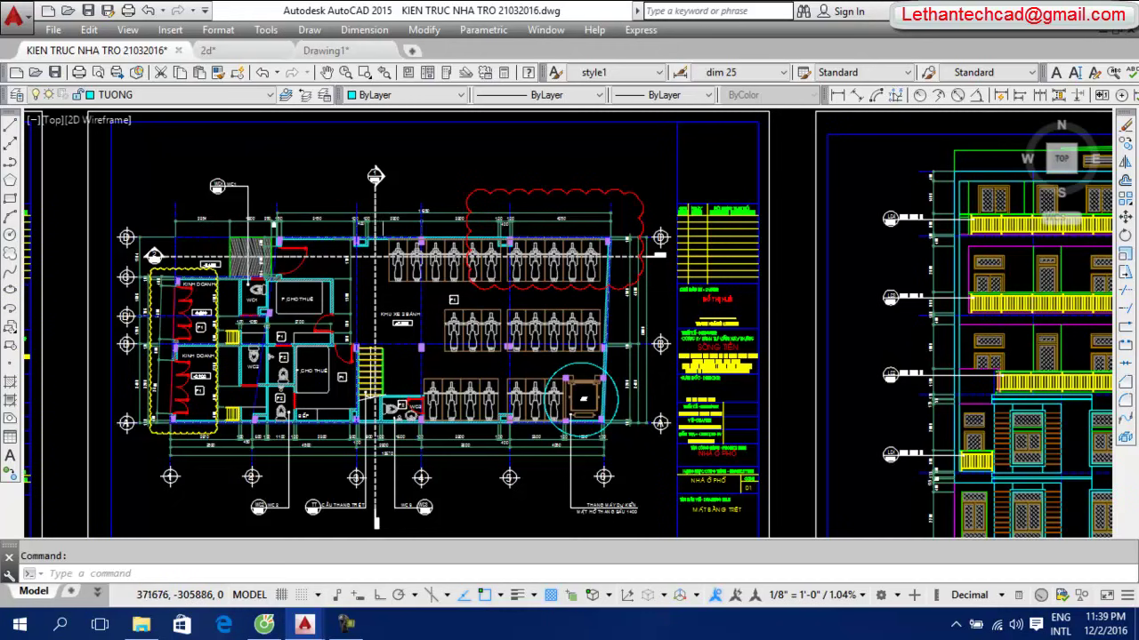
{"action": "scroll", "coordinate": [566, 211], "scroll_direction": "up", "scroll_amount": 3}
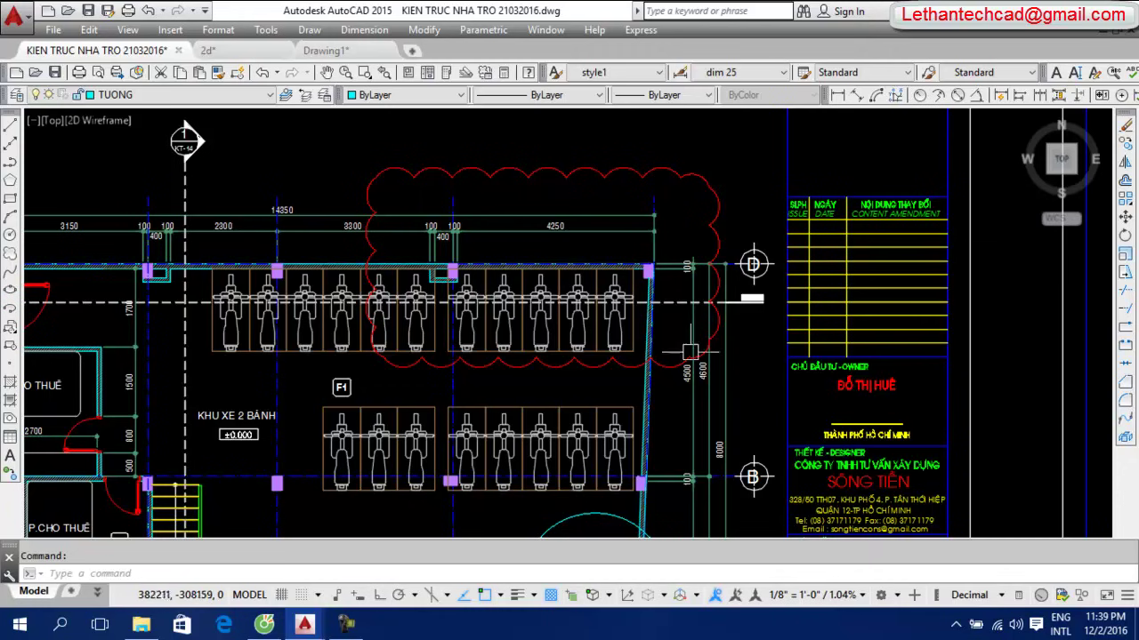
{"action": "left_click", "coordinate": [222, 50]}
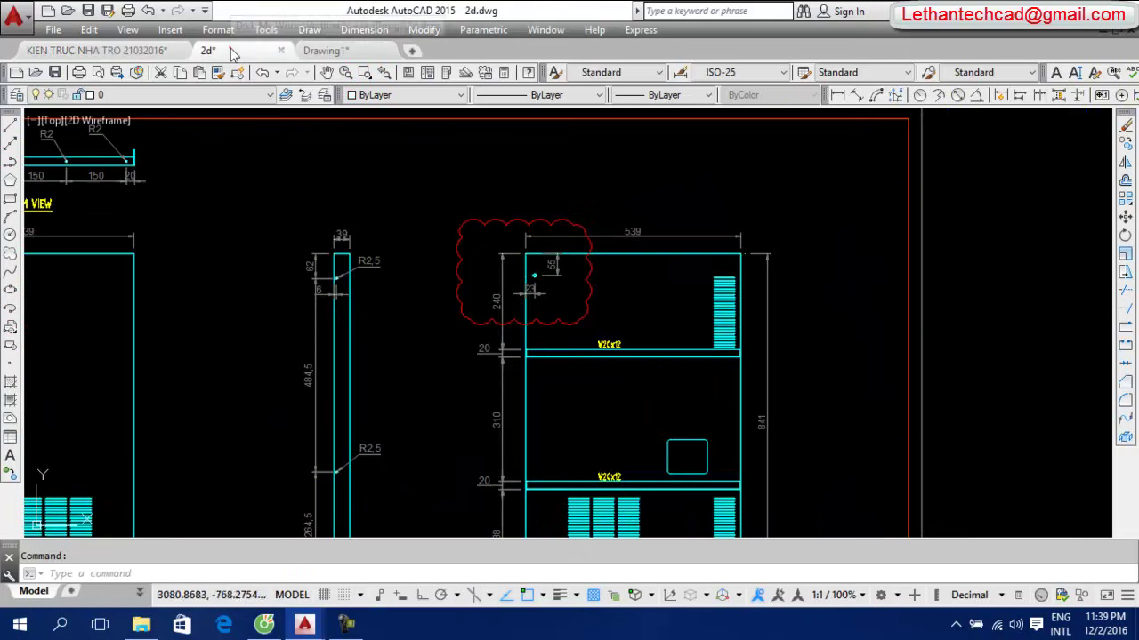
{"action": "scroll", "coordinate": [550, 260], "scroll_direction": "up", "scroll_amount": 5}
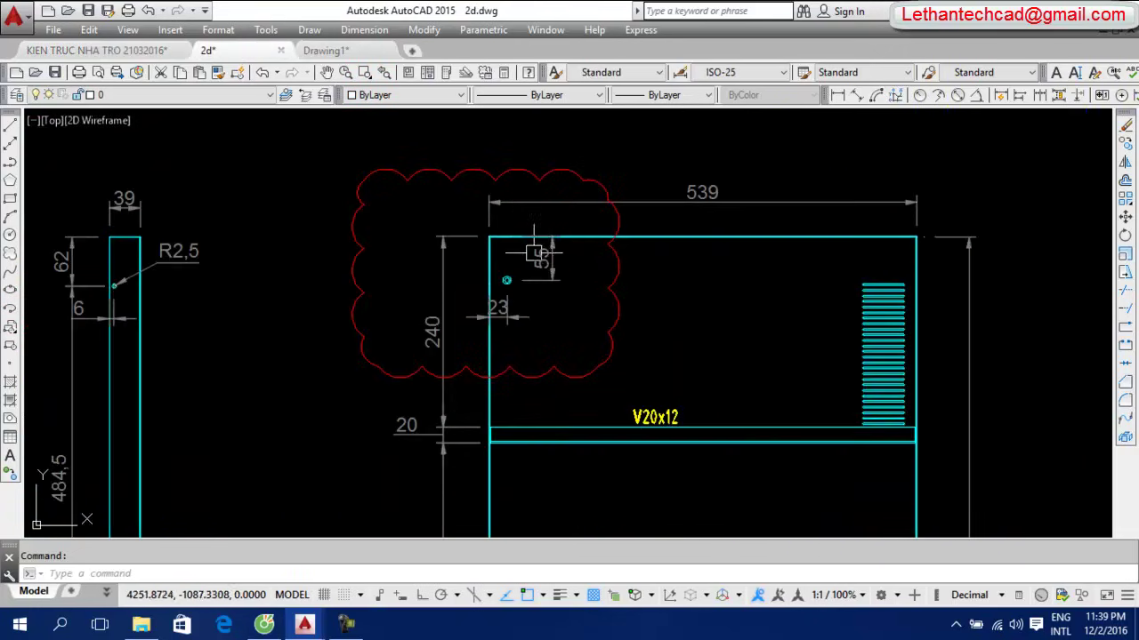
{"action": "scroll", "coordinate": [534, 254], "scroll_direction": "down", "scroll_amount": 3}
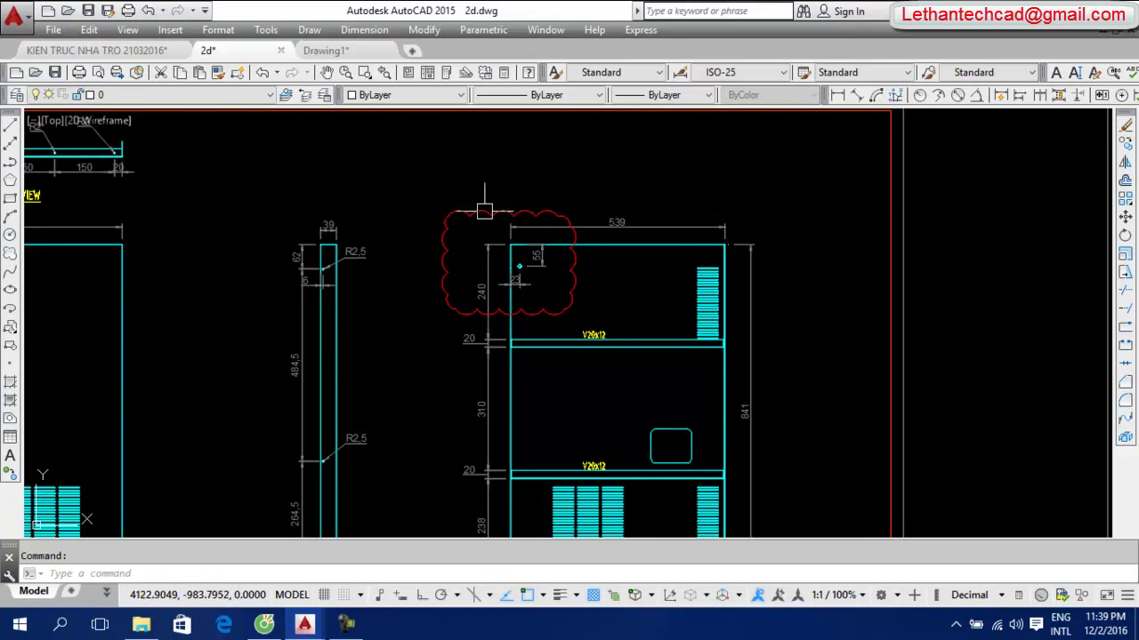
{"action": "scroll", "coordinate": [498, 308], "scroll_direction": "up", "scroll_amount": 1}
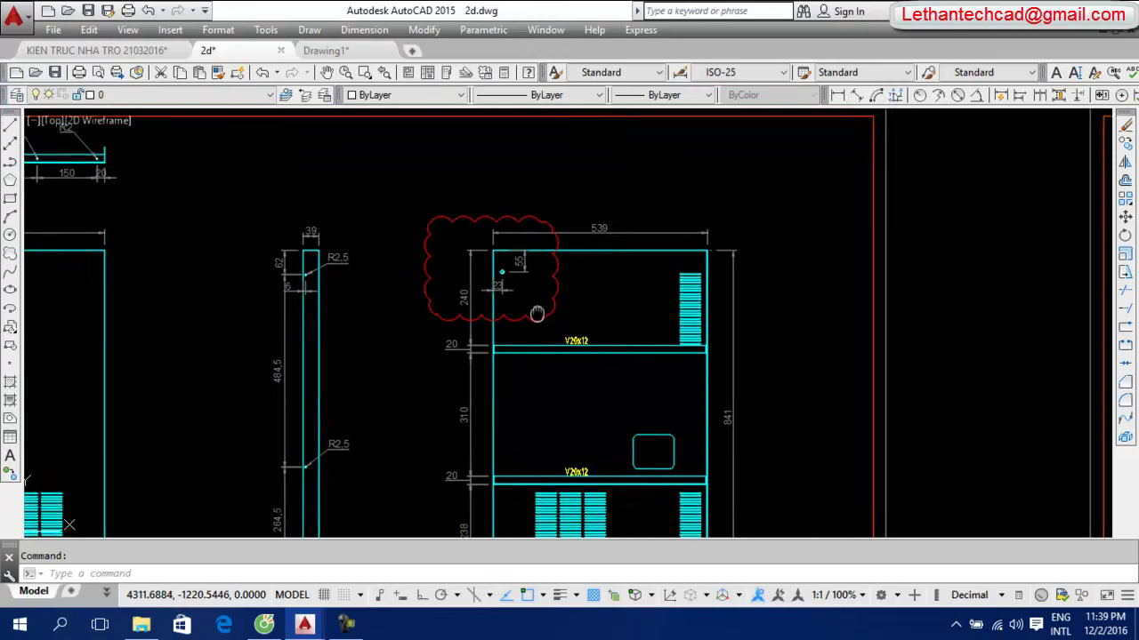
{"action": "scroll", "coordinate": [524, 267], "scroll_direction": "up", "scroll_amount": 2}
{"action": "scroll", "coordinate": [547, 247], "scroll_direction": "down", "scroll_amount": 3}
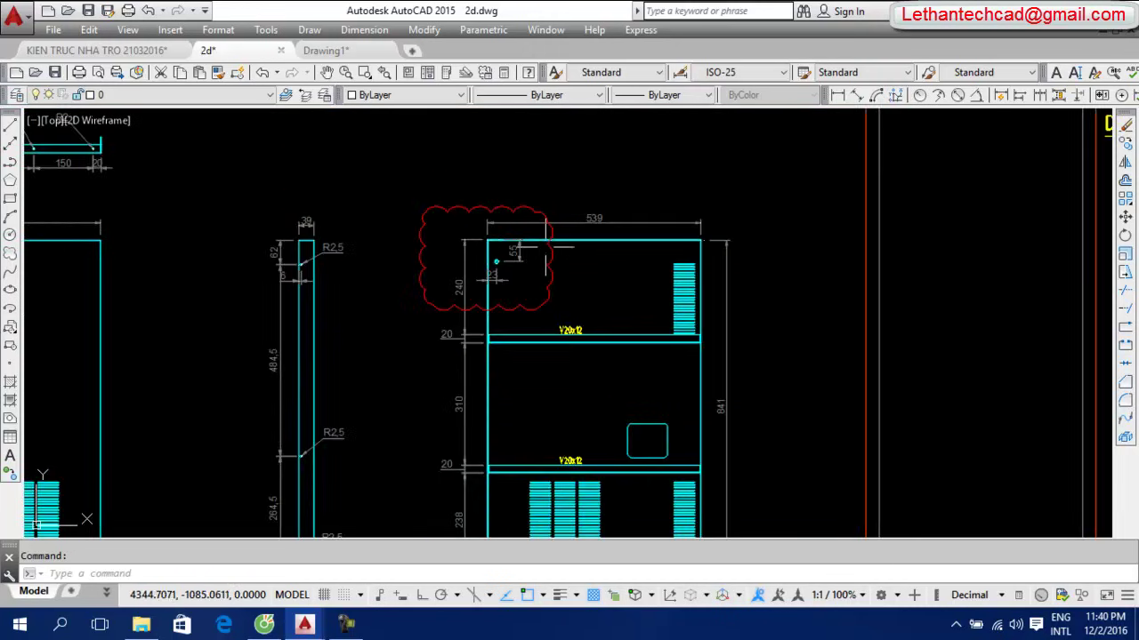
{"action": "scroll", "coordinate": [495, 213], "scroll_direction": "up", "scroll_amount": 3}
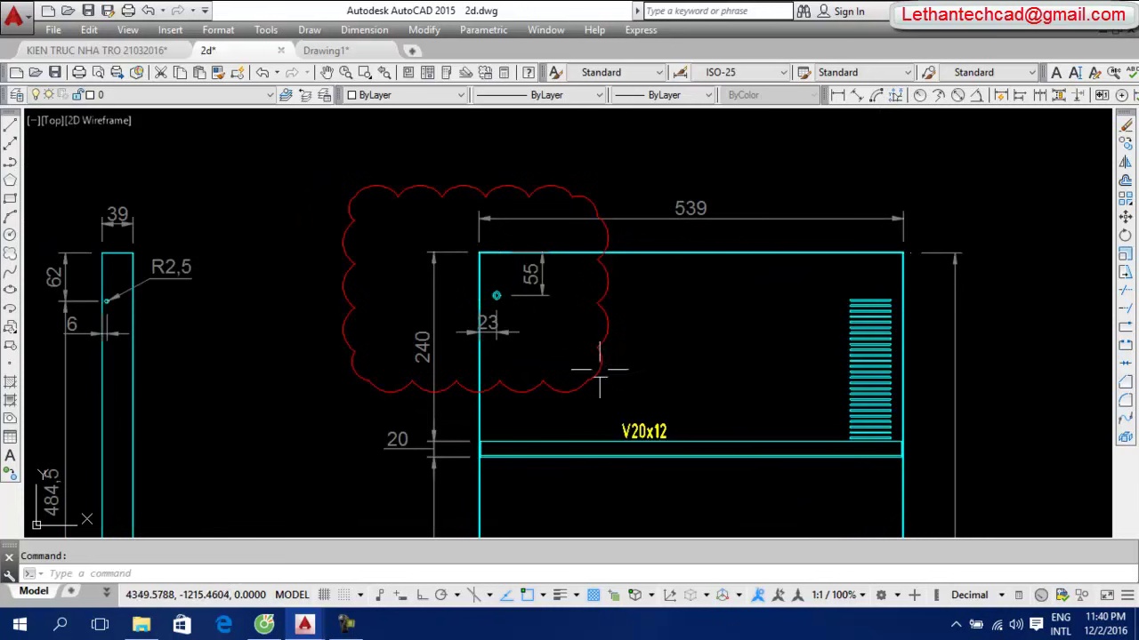
{"action": "scroll", "coordinate": [382, 139], "scroll_direction": "down", "scroll_amount": 3}
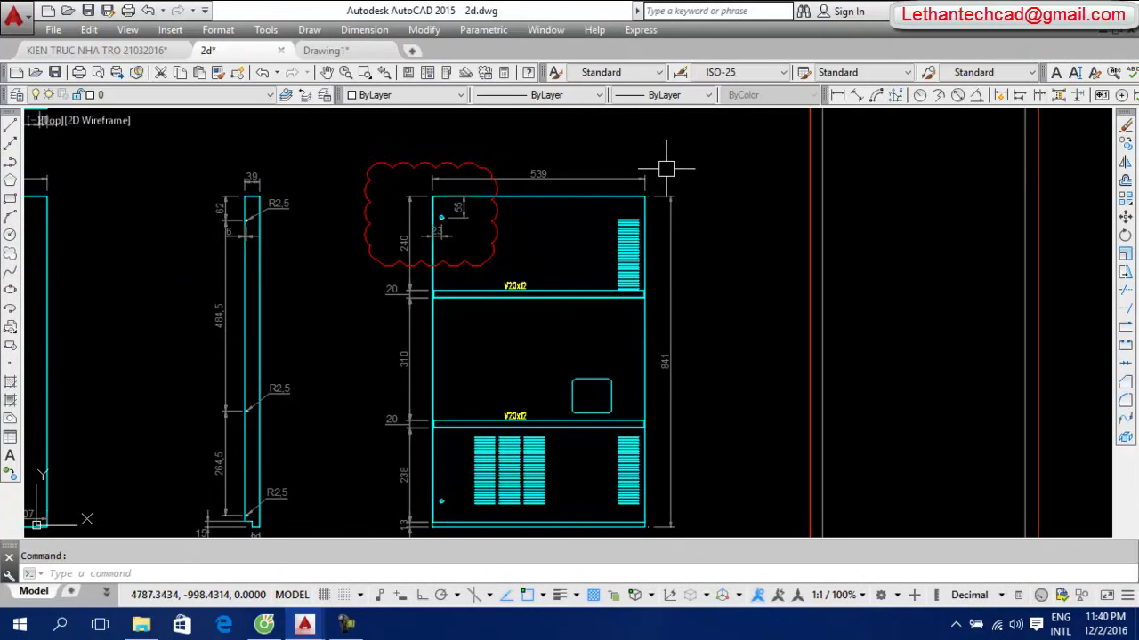
Draw a rectangle framing the lower vent section of the cabinet back view
{"action": "left_click", "coordinate": [12, 199]}
{"action": "middle_click_drag", "start_coordinate": [618, 289], "coordinate": [590, 220]}
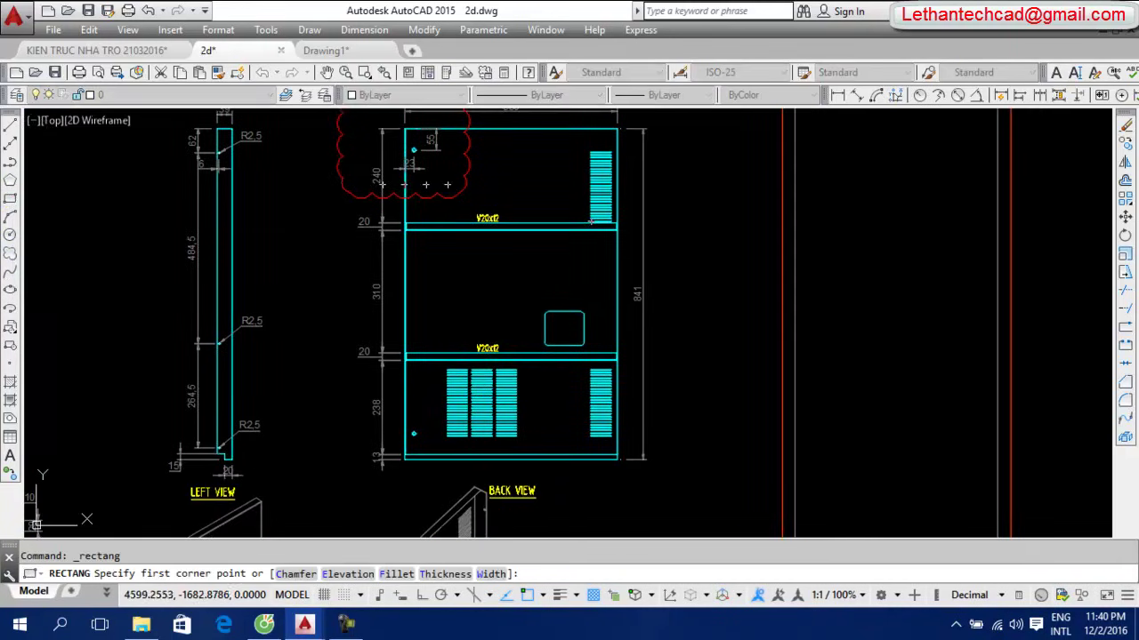
{"action": "middle_click_drag", "start_coordinate": [463, 378], "coordinate": [462, 341]}
{"action": "left_click", "coordinate": [415, 351]}
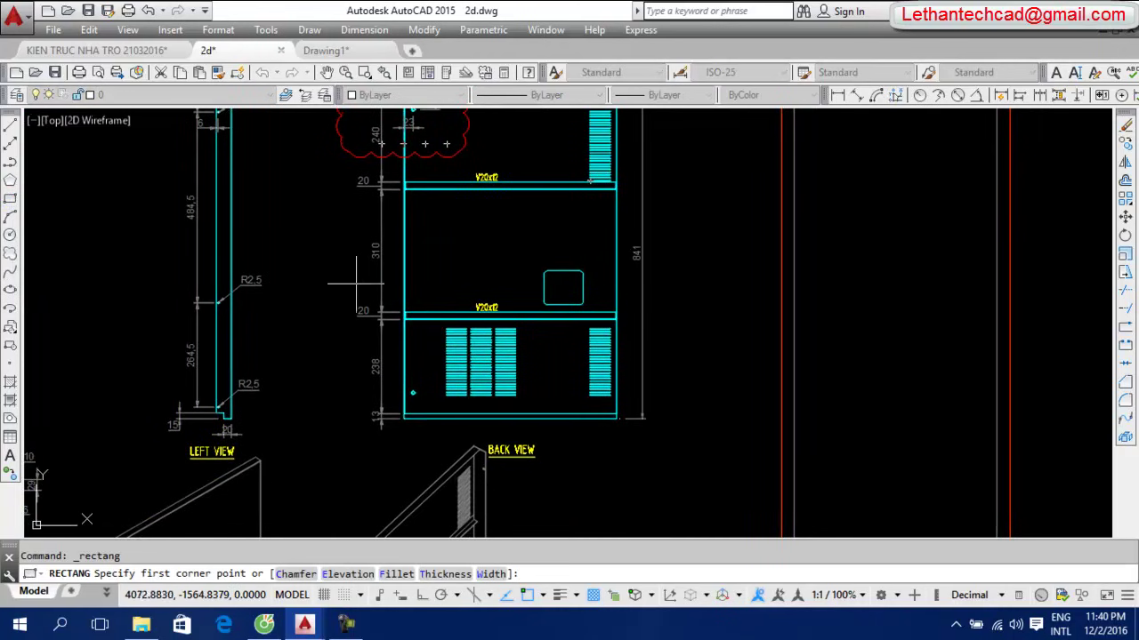
{"action": "scroll", "coordinate": [516, 436], "scroll_direction": "up", "scroll_amount": 5}
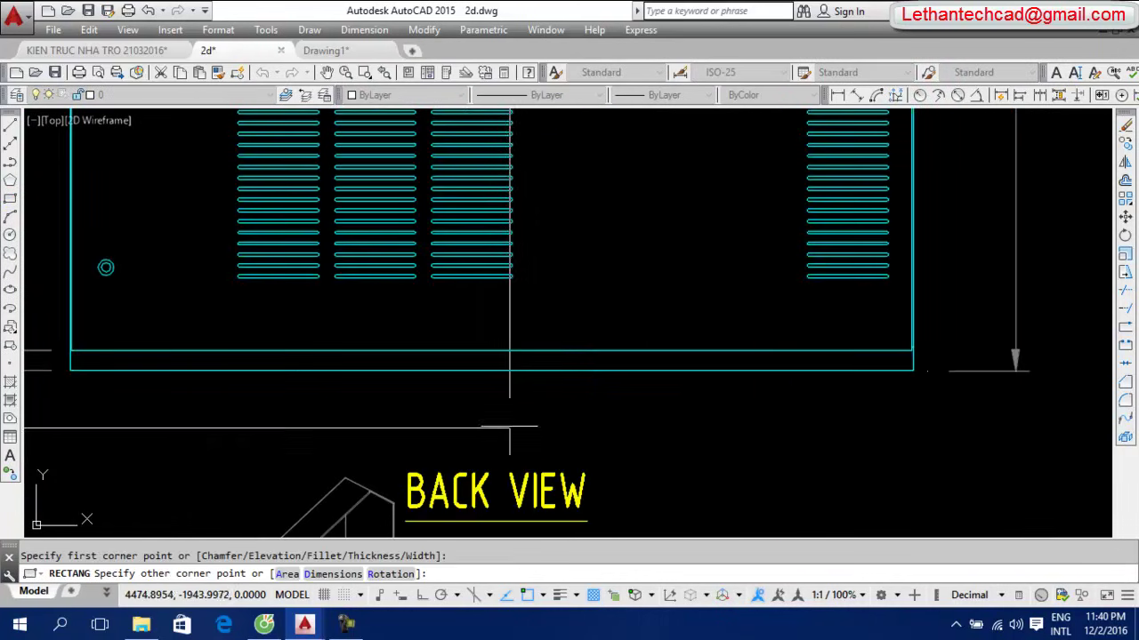
{"action": "scroll", "coordinate": [522, 425], "scroll_direction": "down", "scroll_amount": 3}
{"action": "left_click", "coordinate": [532, 424]}
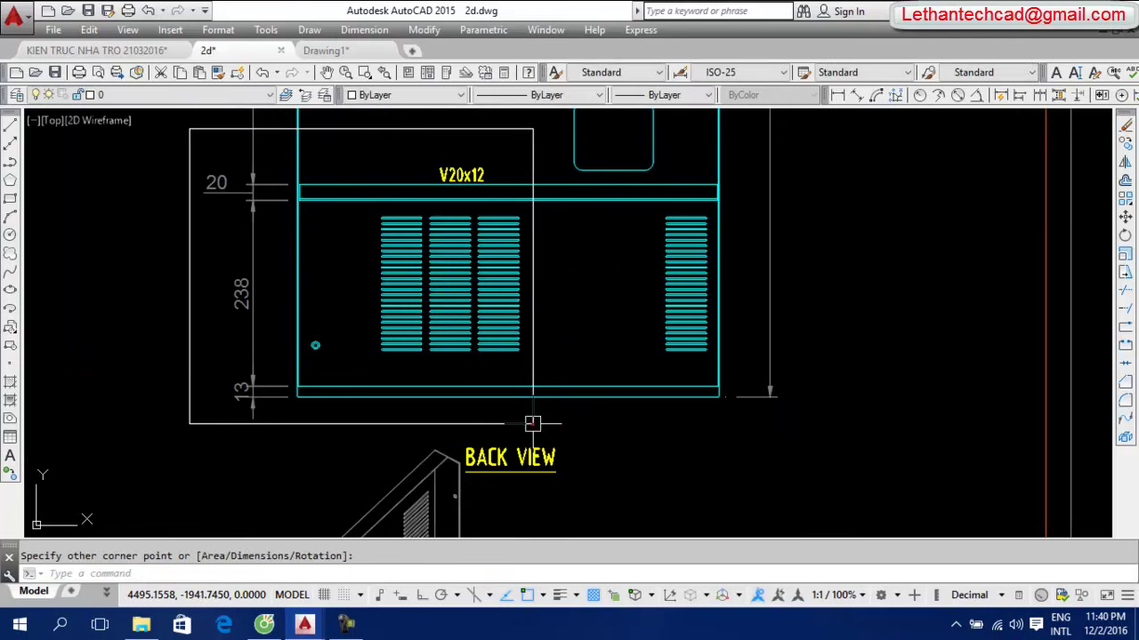
{"action": "middle_click_drag", "start_coordinate": [383, 321], "coordinate": [419, 357]}
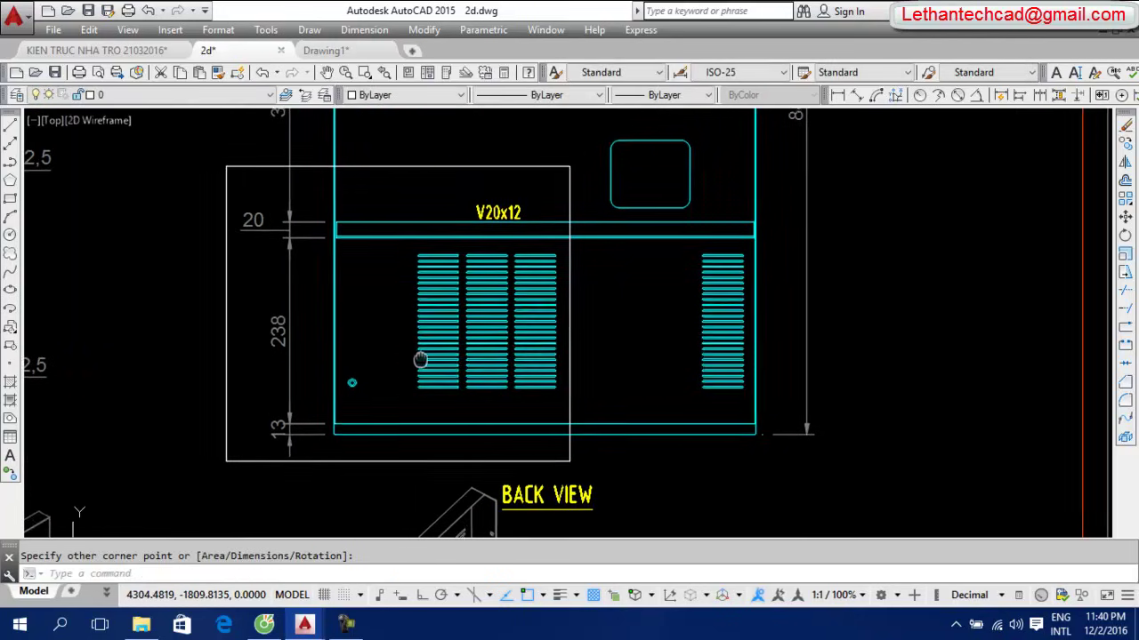
{"action": "left_click", "coordinate": [9, 254]}
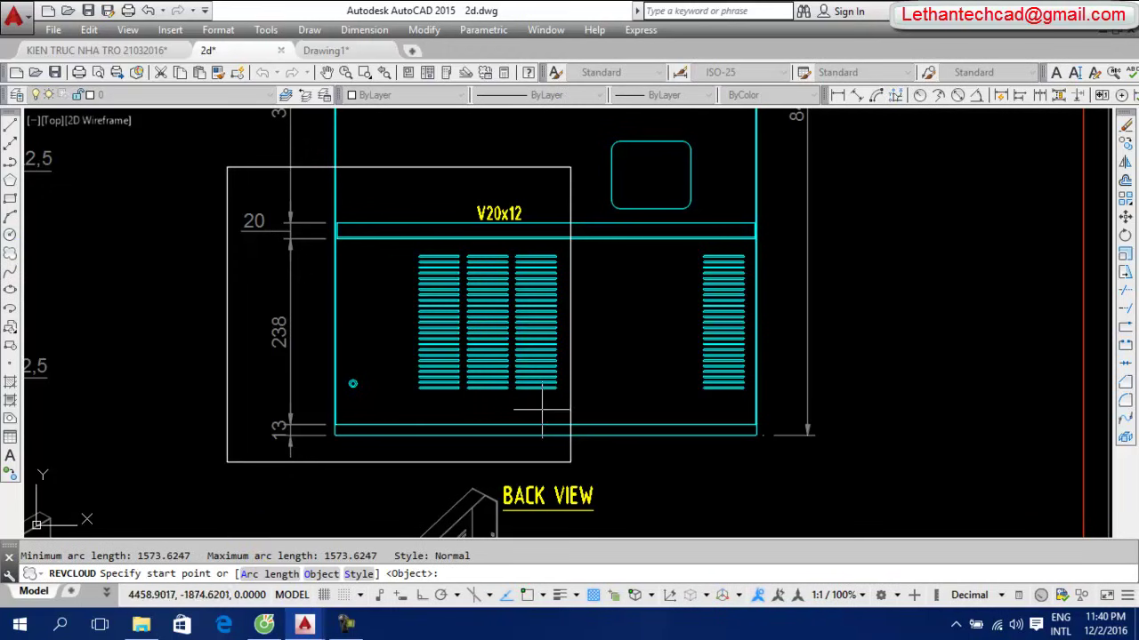
Choose the revision cloud's Arc length option to set a new minimum arc length
{"action": "scroll", "coordinate": [498, 294], "scroll_direction": "down", "scroll_amount": 5}
{"action": "scroll", "coordinate": [496, 280], "scroll_direction": "up", "scroll_amount": 3}
{"action": "scroll", "coordinate": [497, 275], "scroll_direction": "up", "scroll_amount": 3}
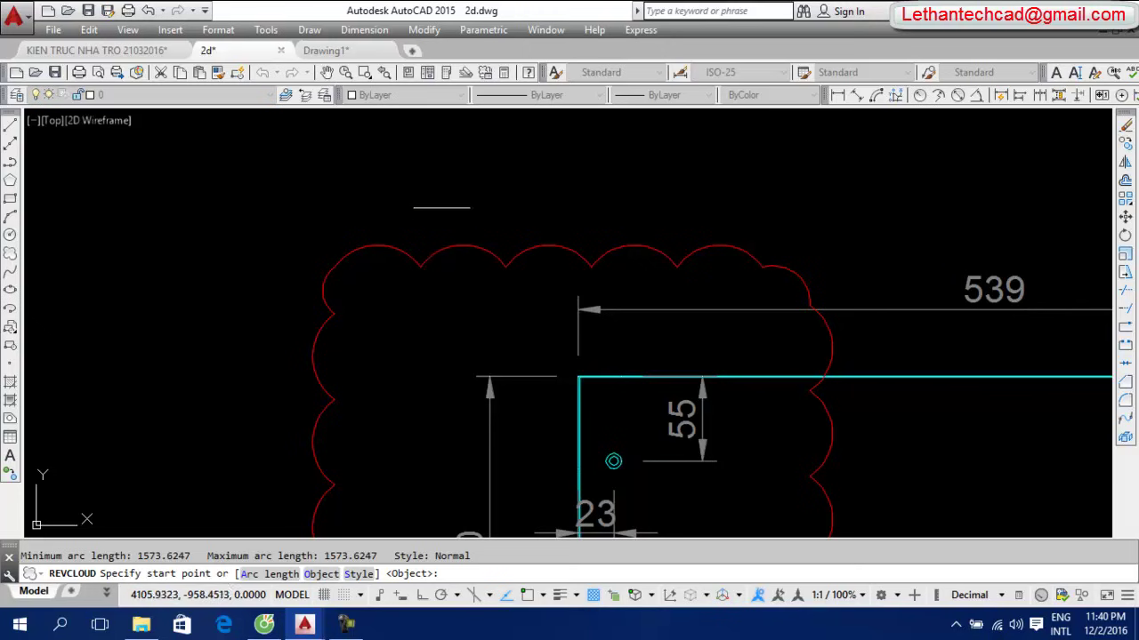
{"action": "scroll", "coordinate": [426, 204], "scroll_direction": "down", "scroll_amount": 5}
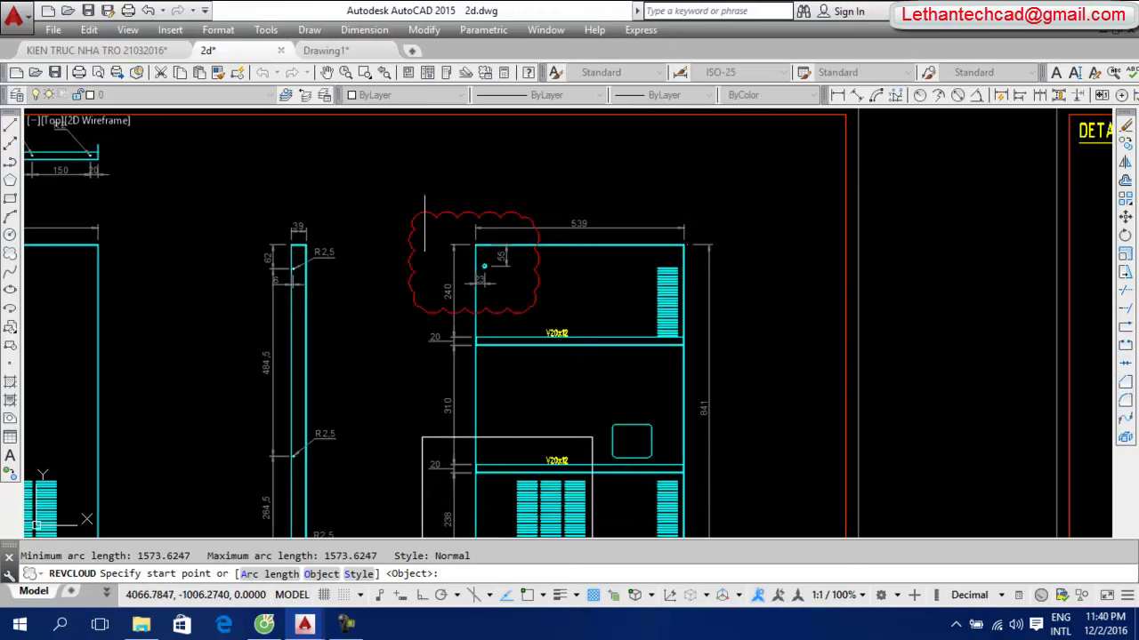
{"action": "left_click", "coordinate": [267, 574]}
{"action": "scroll", "coordinate": [534, 302], "scroll_direction": "down", "scroll_amount": 1}
{"action": "scroll", "coordinate": [578, 302], "scroll_direction": "down", "scroll_amount": 3}
{"action": "scroll", "coordinate": [586, 301], "scroll_direction": "down", "scroll_amount": 3}
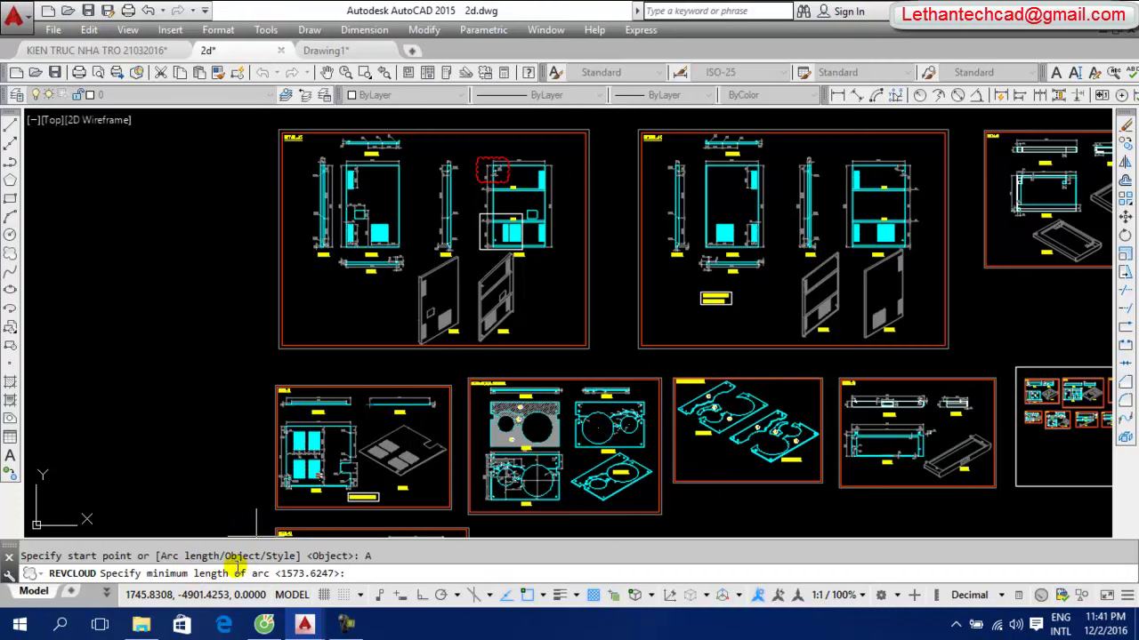
Set the revision cloud's minimum and maximum arc length to 33.847 by picking two points
{"action": "scroll", "coordinate": [485, 173], "scroll_direction": "up", "scroll_amount": 5}
{"action": "scroll", "coordinate": [502, 176], "scroll_direction": "up", "scroll_amount": 2}
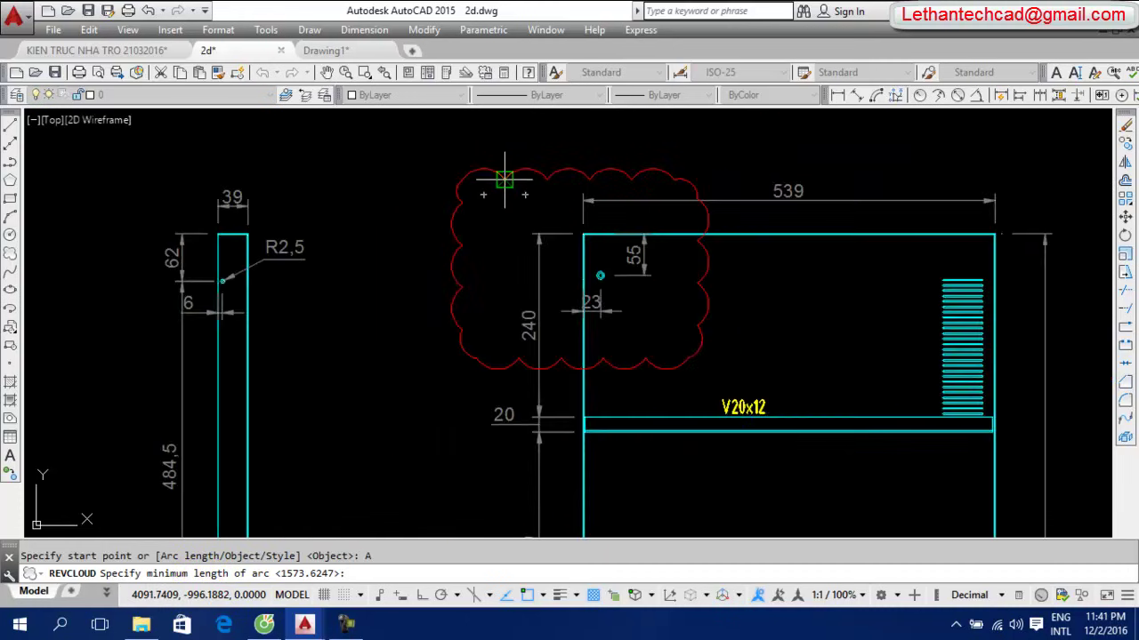
{"action": "scroll", "coordinate": [501, 176], "scroll_direction": "up", "scroll_amount": 2}
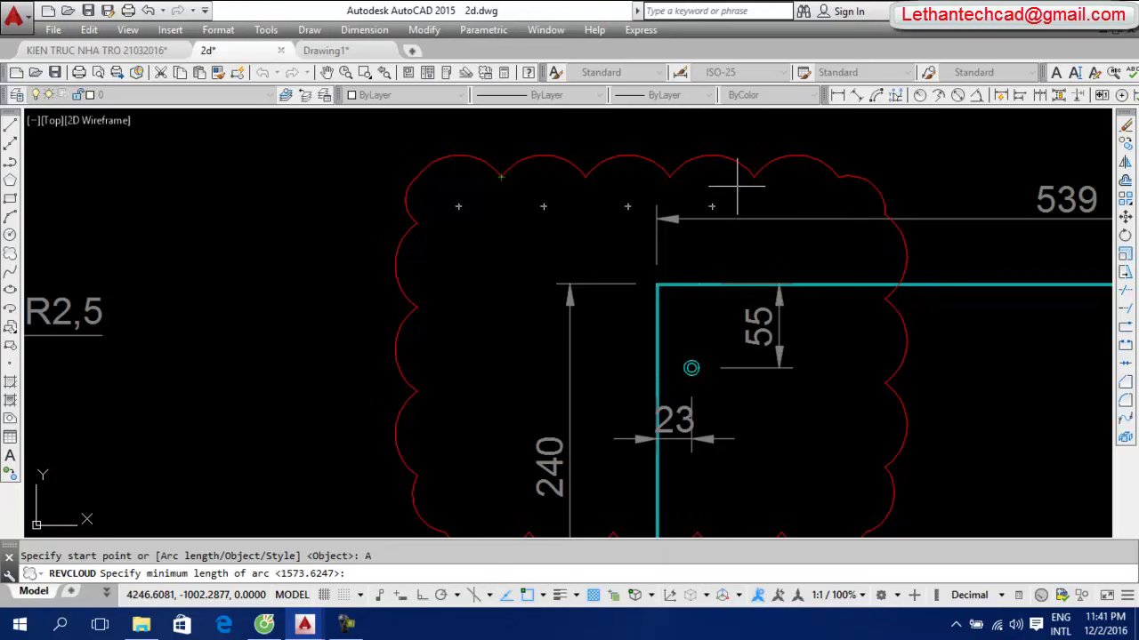
{"action": "scroll", "coordinate": [419, 162], "scroll_direction": "down", "scroll_amount": 6}
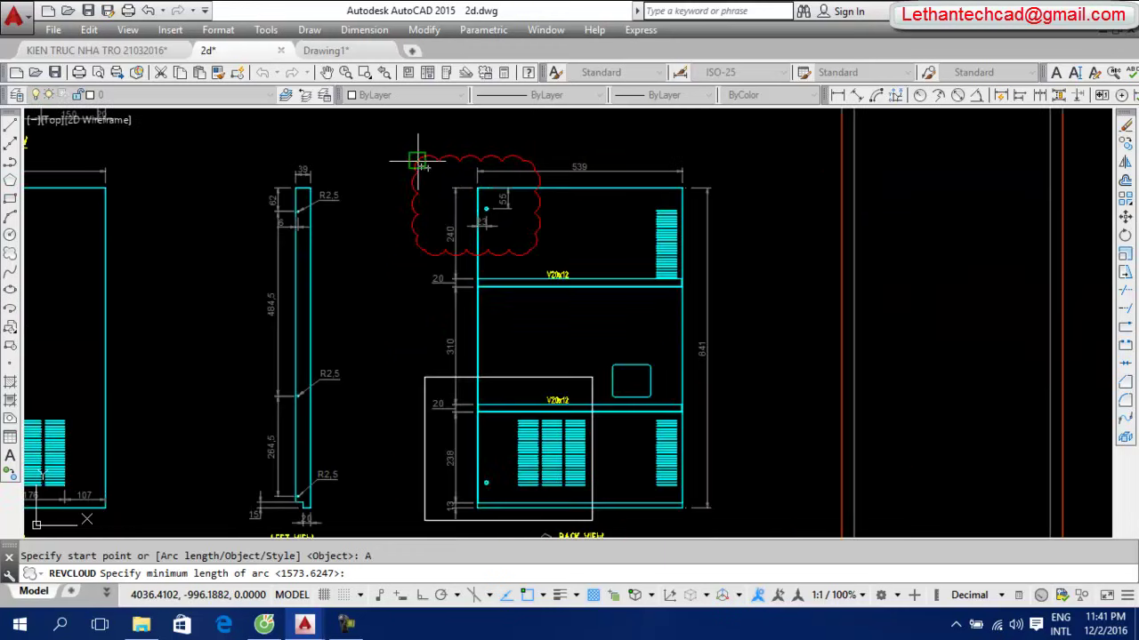
{"action": "scroll", "coordinate": [299, 364], "scroll_direction": "down", "scroll_amount": 3}
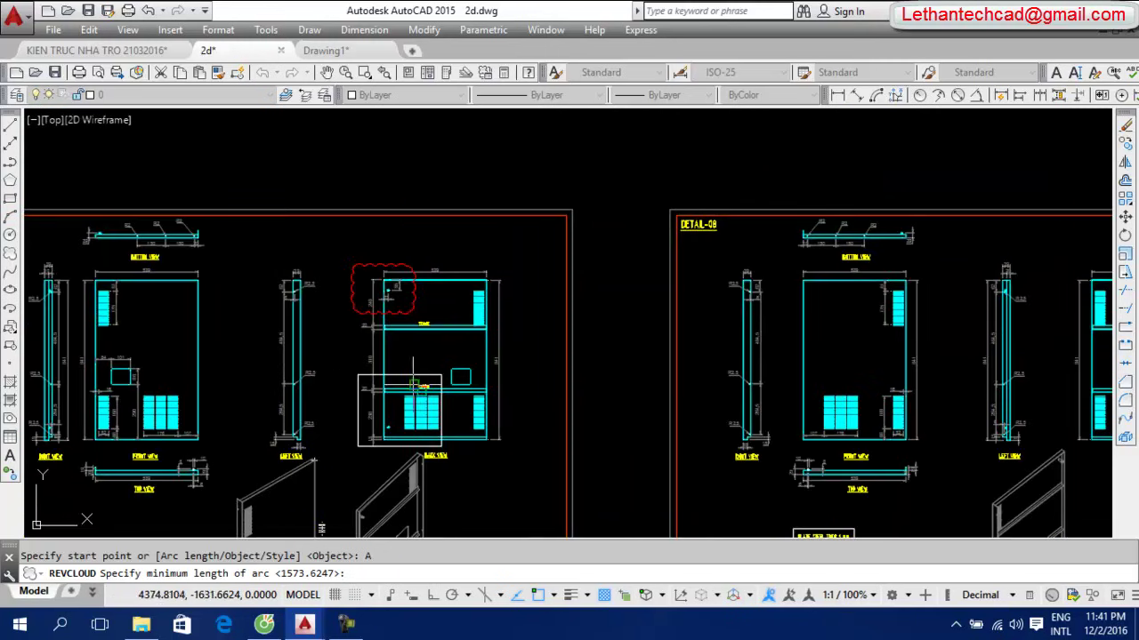
{"action": "scroll", "coordinate": [373, 445], "scroll_direction": "up", "scroll_amount": 2}
{"action": "scroll", "coordinate": [346, 403], "scroll_direction": "up", "scroll_amount": 4}
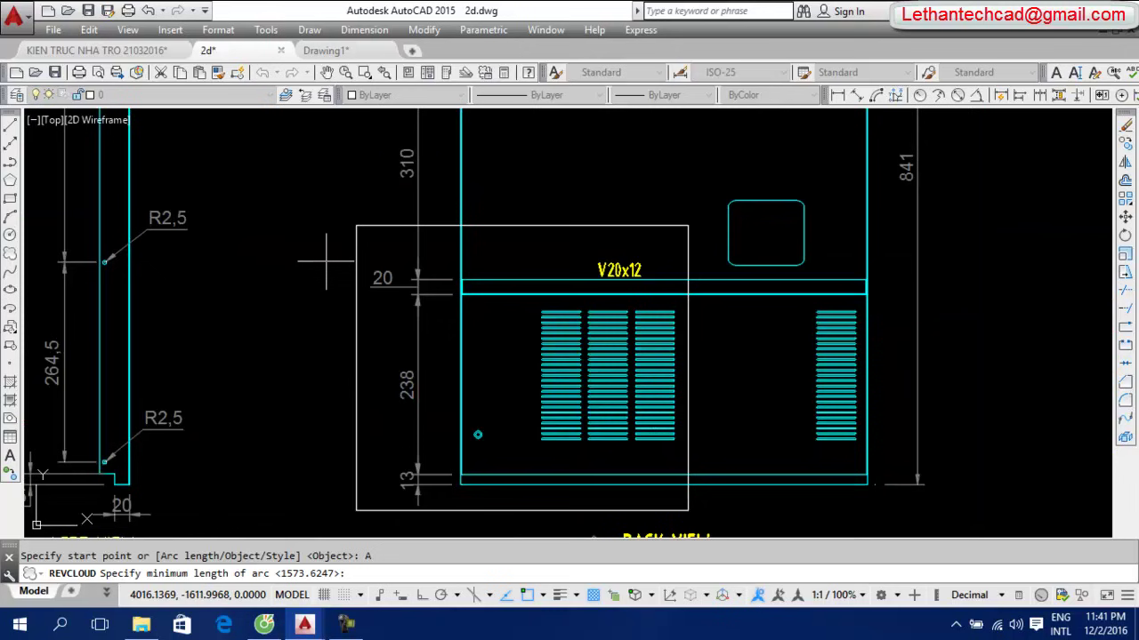
{"action": "left_click", "coordinate": [356, 226]}
{"action": "scroll", "coordinate": [355, 226], "scroll_direction": "up", "scroll_amount": 2}
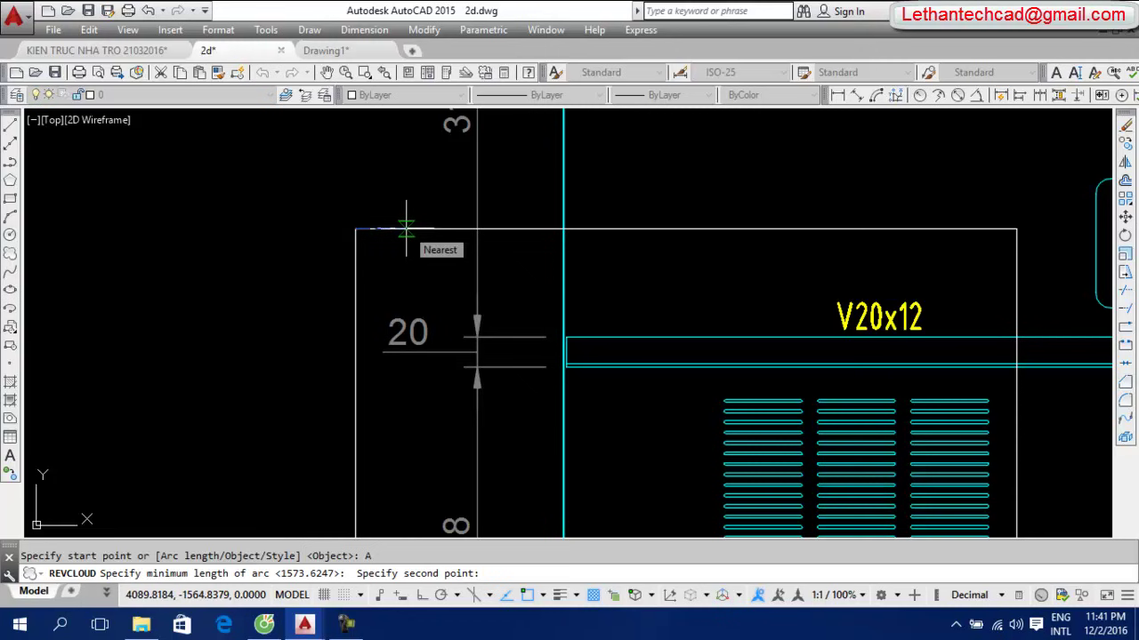
{"action": "left_click", "coordinate": [406, 229]}
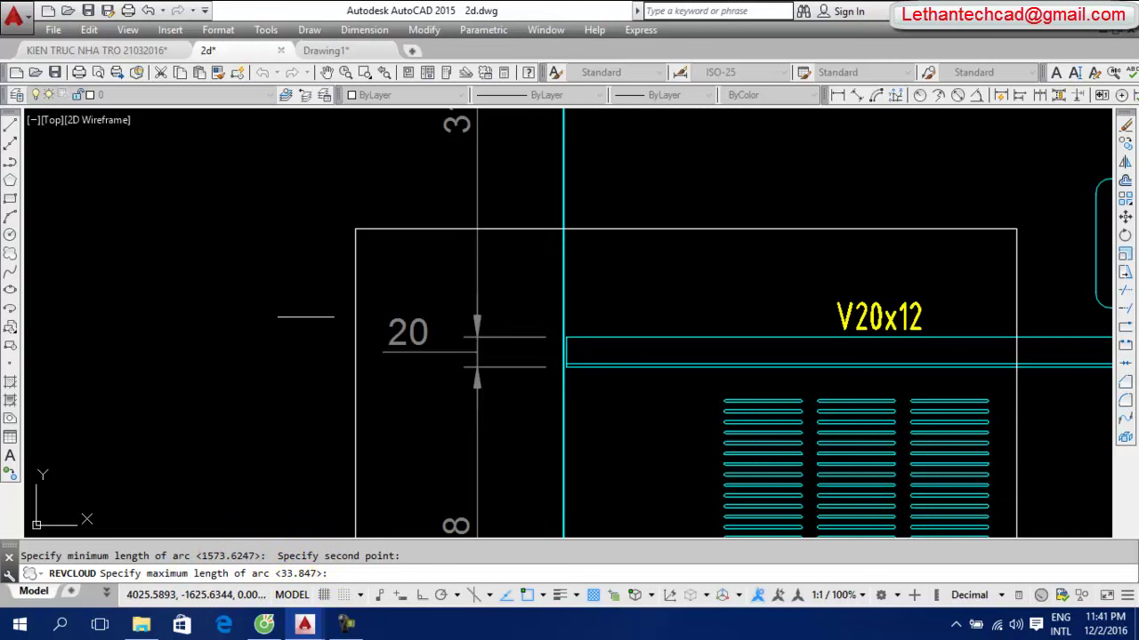
{"action": "key", "text": "Return"}
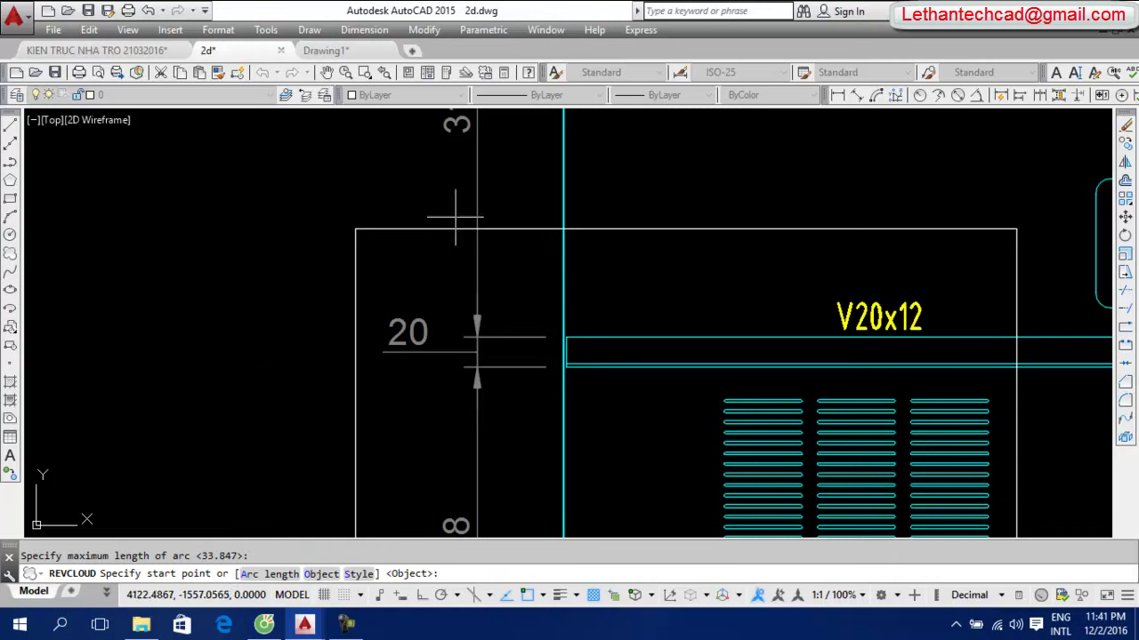
Use the Object option to select the white rectangle for conversion into a revision cloud
{"action": "left_click", "coordinate": [321, 574]}
{"action": "scroll", "coordinate": [687, 205], "scroll_direction": "down", "scroll_amount": 3}
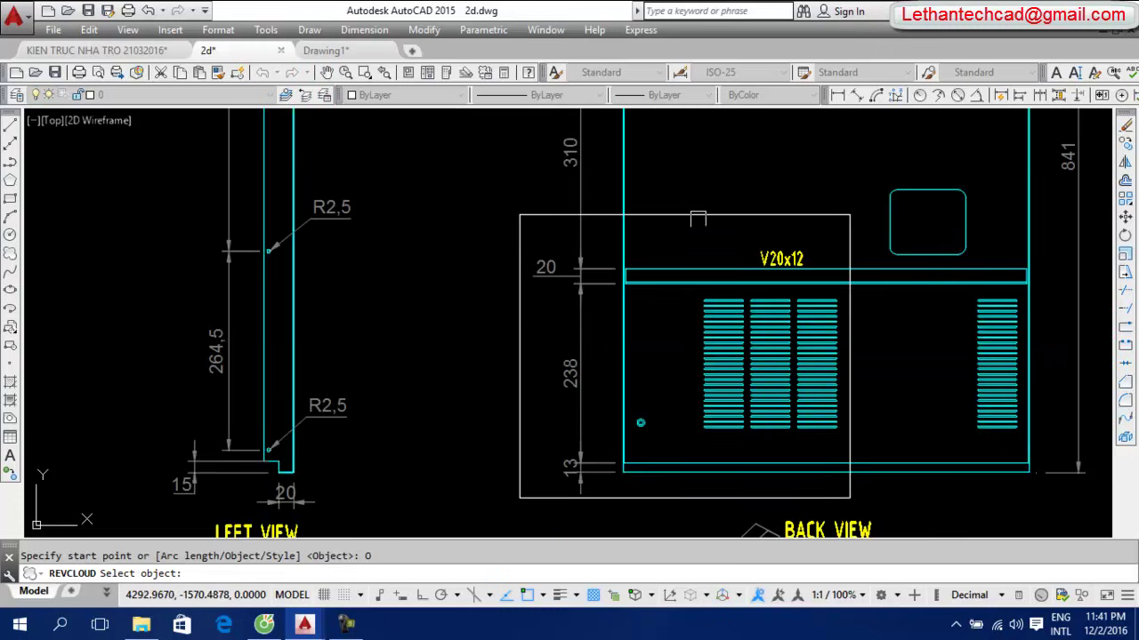
{"action": "left_click", "coordinate": [700, 214]}
{"action": "scroll", "coordinate": [569, 214], "scroll_direction": "up", "scroll_amount": 3}
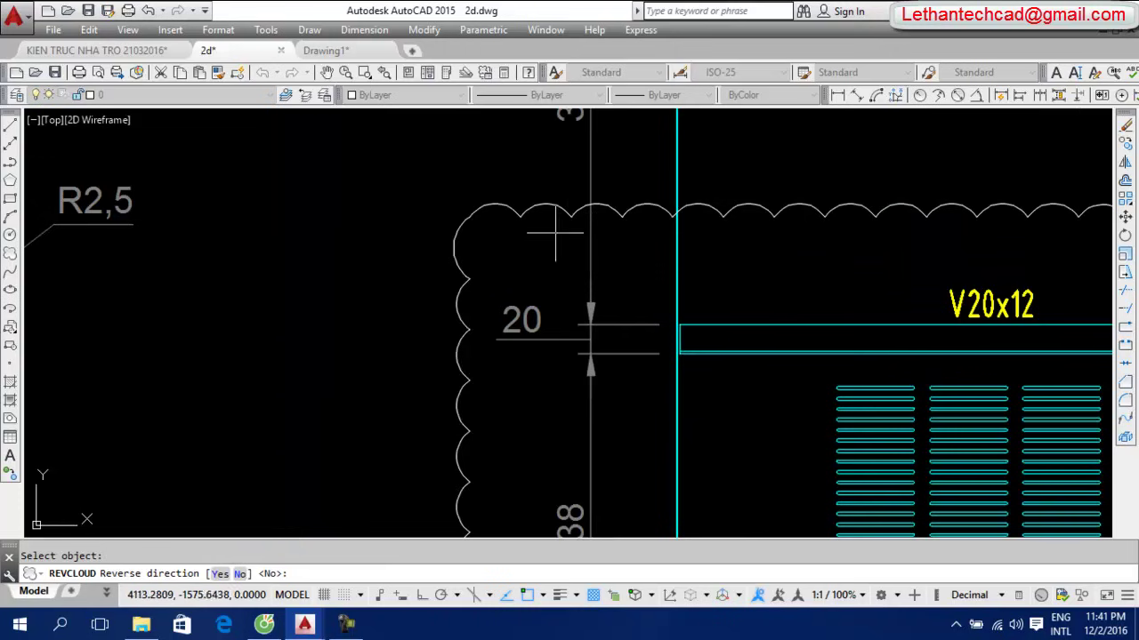
{"action": "scroll", "coordinate": [585, 210], "scroll_direction": "up", "scroll_amount": 2}
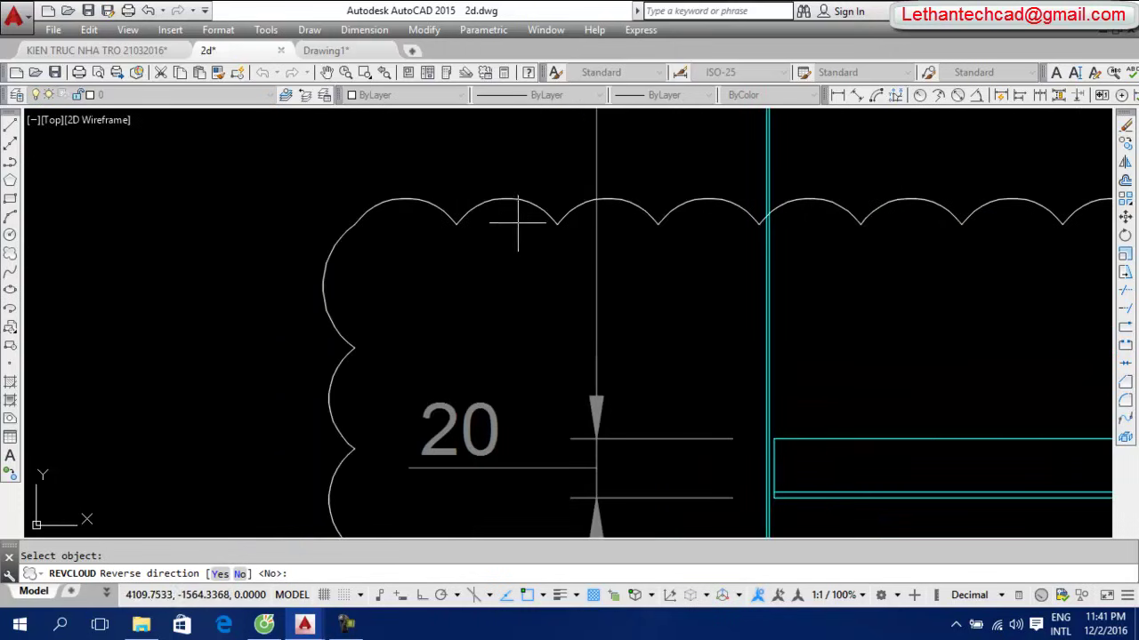
{"action": "scroll", "coordinate": [505, 223], "scroll_direction": "down", "scroll_amount": 2}
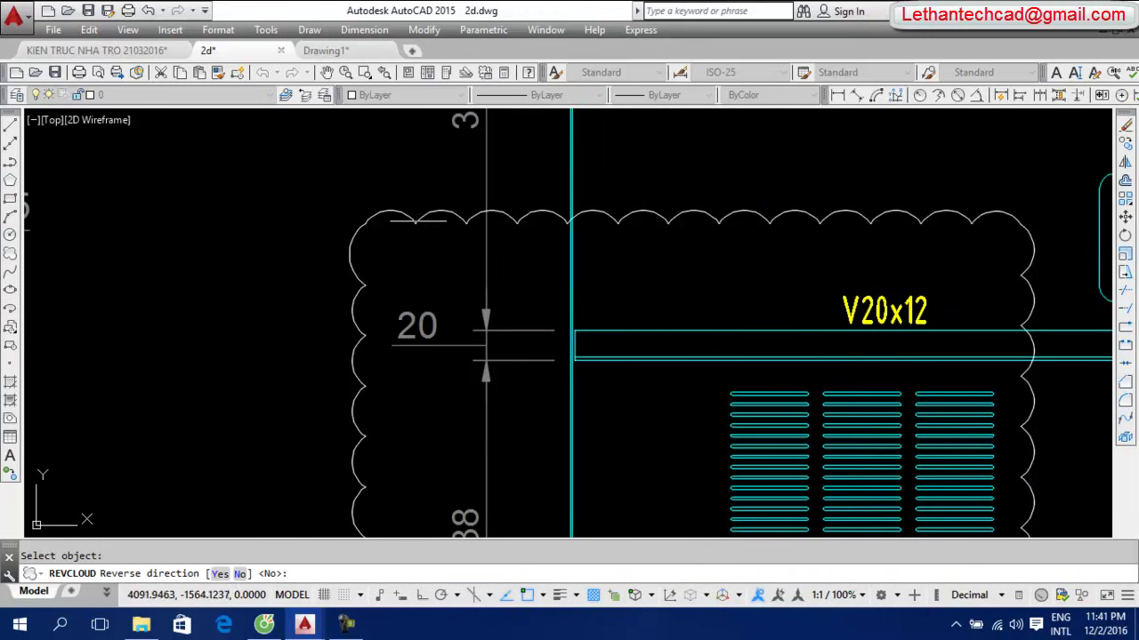
{"action": "scroll", "coordinate": [458, 230], "scroll_direction": "down", "scroll_amount": 2}
{"action": "scroll", "coordinate": [459, 228], "scroll_direction": "up", "scroll_amount": 2}
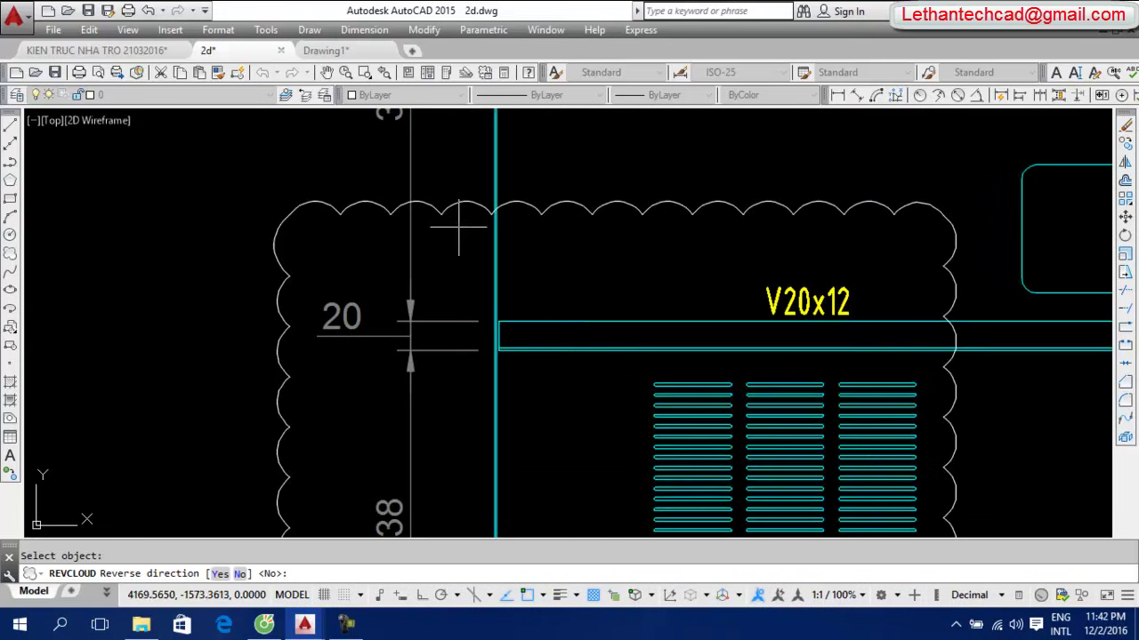
{"action": "scroll", "coordinate": [495, 210], "scroll_direction": "down", "scroll_amount": 3}
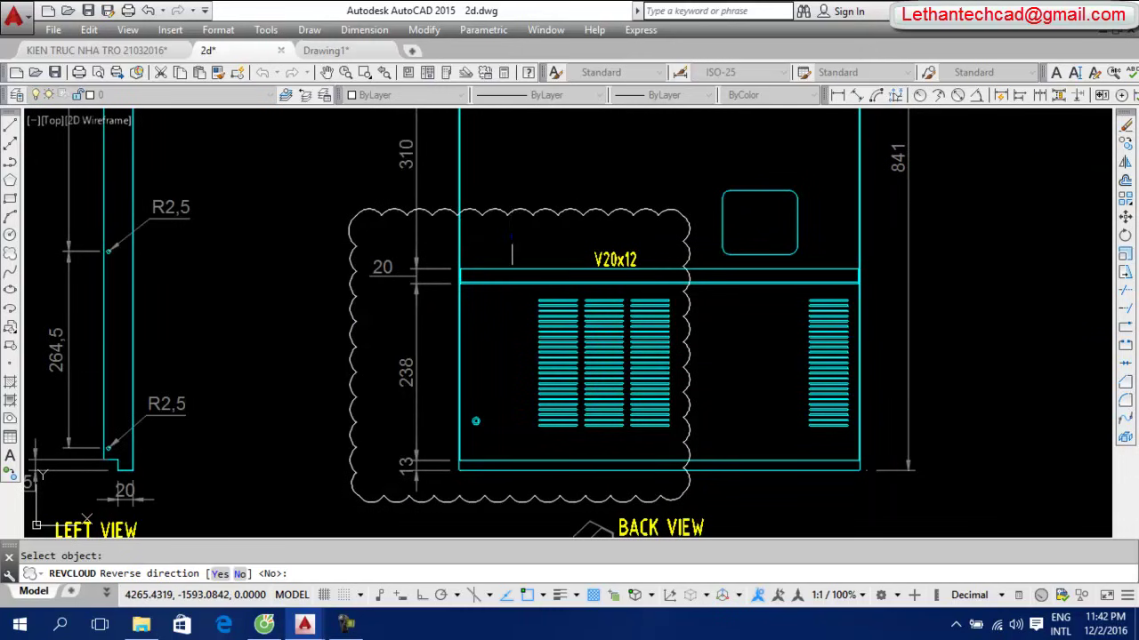
Accept No at the Reverse direction prompt to finish the scalloped cloud
{"action": "key", "text": "Return"}
{"action": "scroll", "coordinate": [508, 229], "scroll_direction": "down", "scroll_amount": 3}
{"action": "scroll", "coordinate": [525, 215], "scroll_direction": "up", "scroll_amount": 3}
{"action": "scroll", "coordinate": [525, 216], "scroll_direction": "down", "scroll_amount": 3}
{"action": "scroll", "coordinate": [533, 205], "scroll_direction": "down", "scroll_amount": 2}
{"action": "scroll", "coordinate": [635, 169], "scroll_direction": "up", "scroll_amount": 3}
{"action": "scroll", "coordinate": [635, 187], "scroll_direction": "up", "scroll_amount": 2}
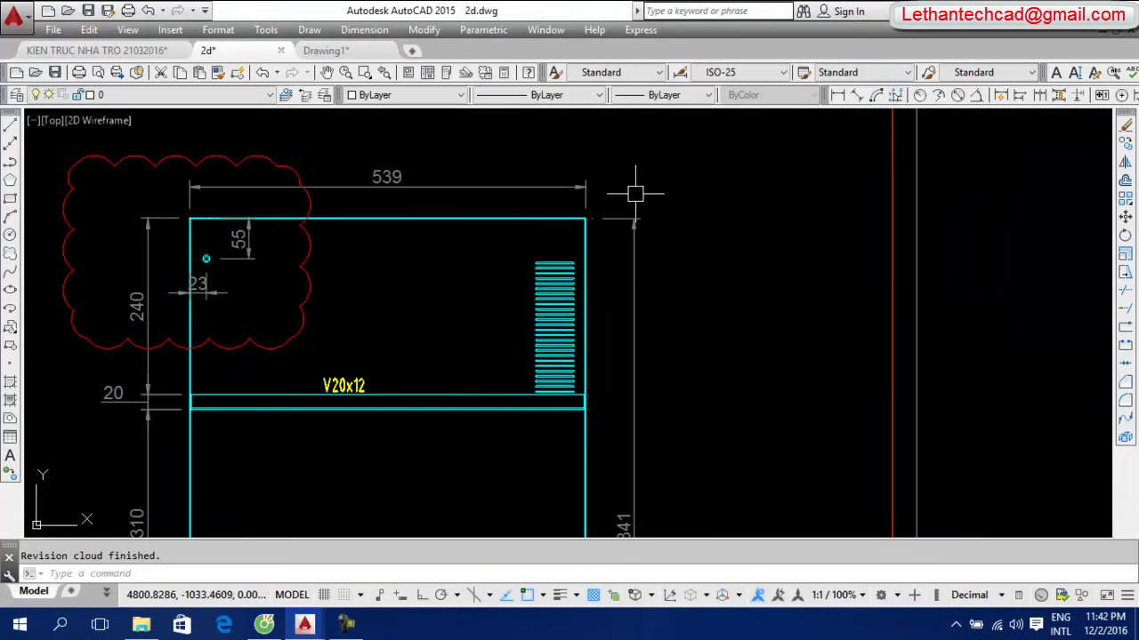
Draw a circle around the bottom of the stacked bars at the upper V20x12 beam
{"action": "middle_click_drag", "start_coordinate": [465, 400], "coordinate": [483, 278]}
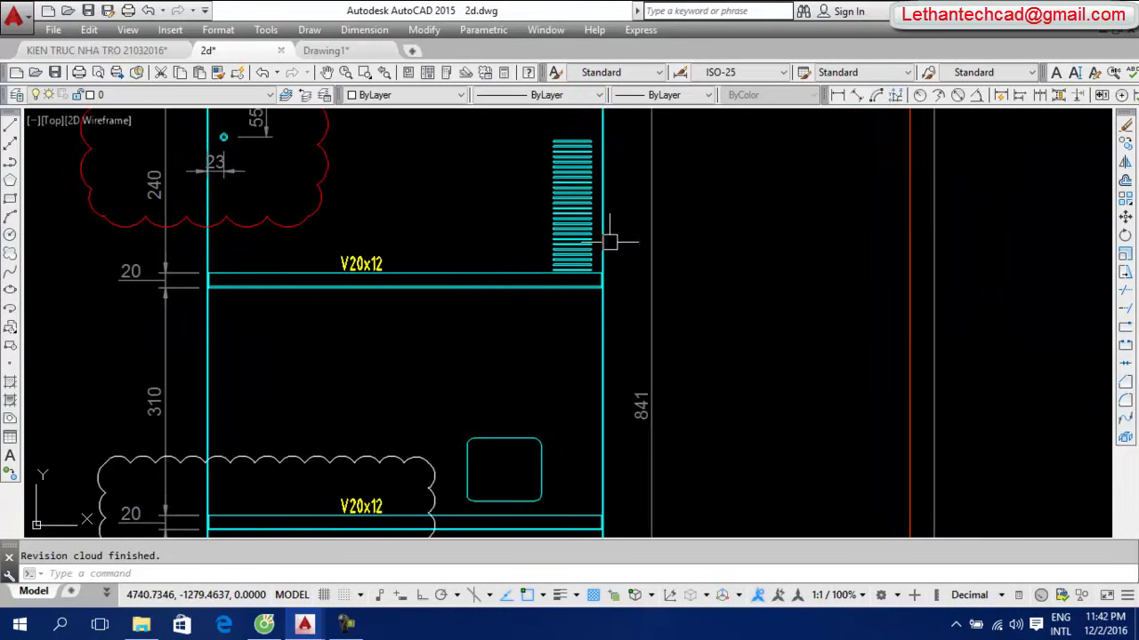
{"action": "left_click", "coordinate": [10, 234]}
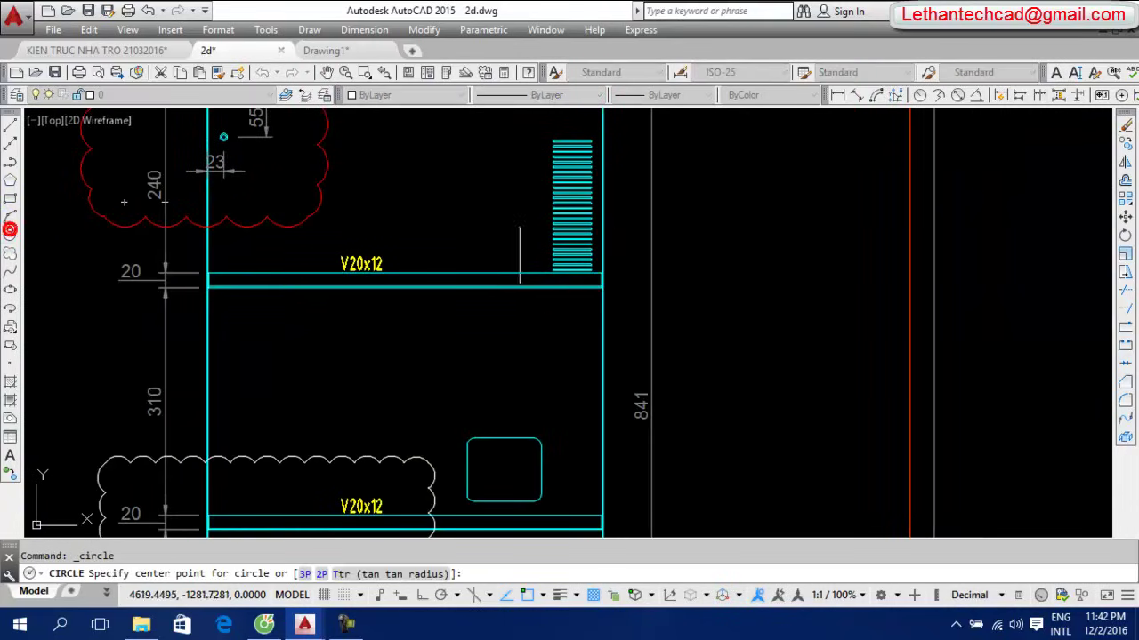
{"action": "left_click", "coordinate": [553, 272]}
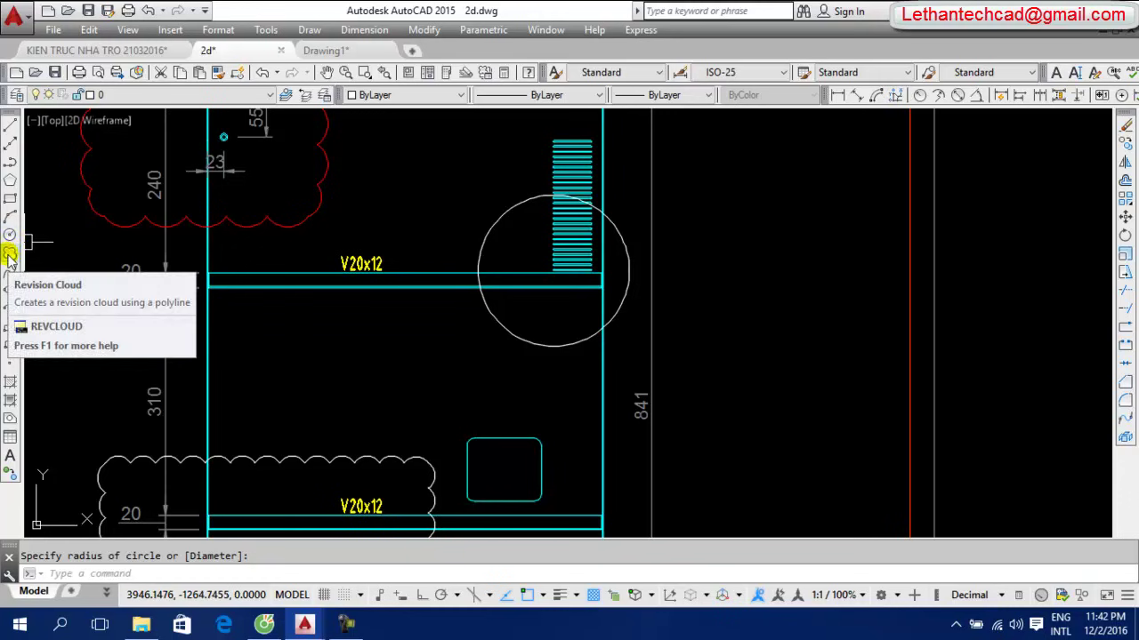
{"action": "left_click", "coordinate": [8, 256]}
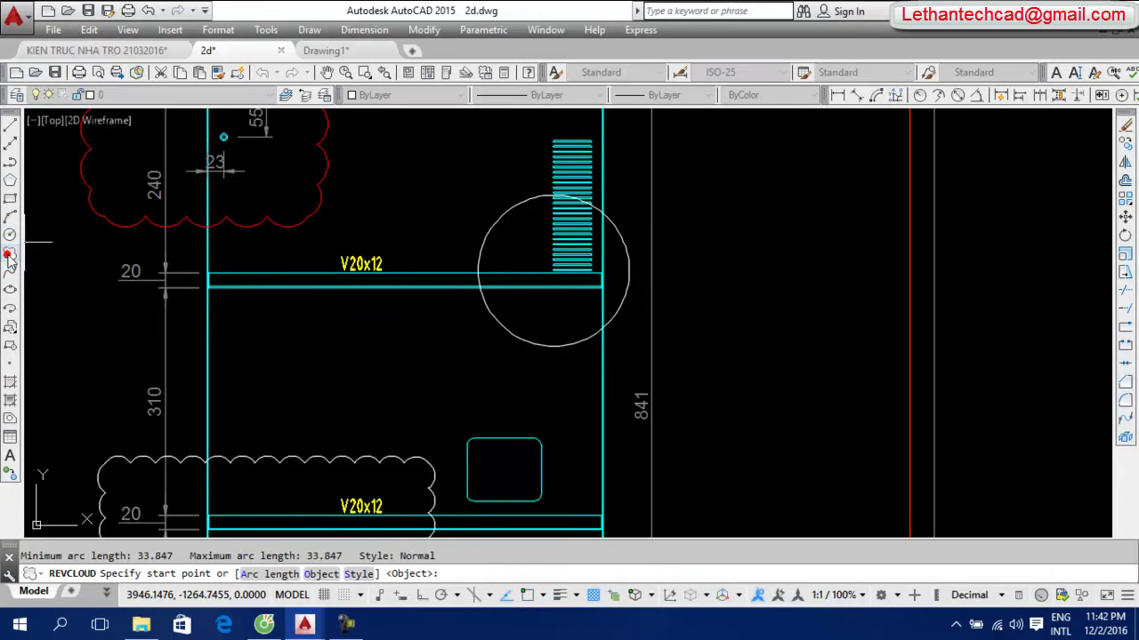
Set the revision cloud's arc length from two picked points, accepting the default maximum
{"action": "left_click", "coordinate": [267, 574]}
{"action": "scroll", "coordinate": [502, 263], "scroll_direction": "up", "scroll_amount": 3}
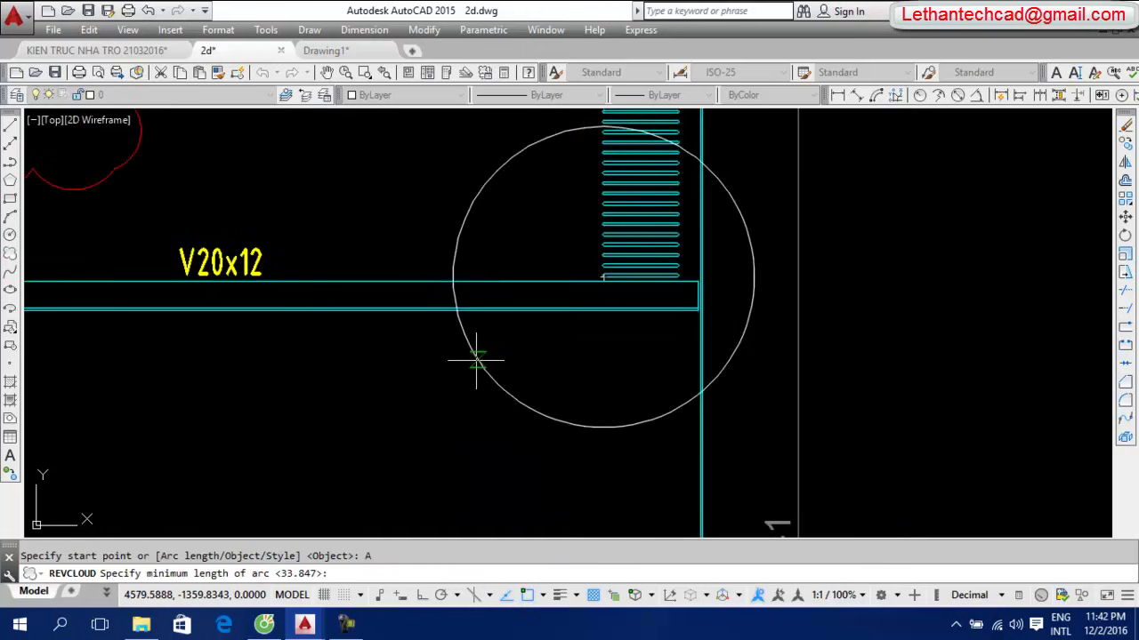
{"action": "left_click", "coordinate": [476, 360]}
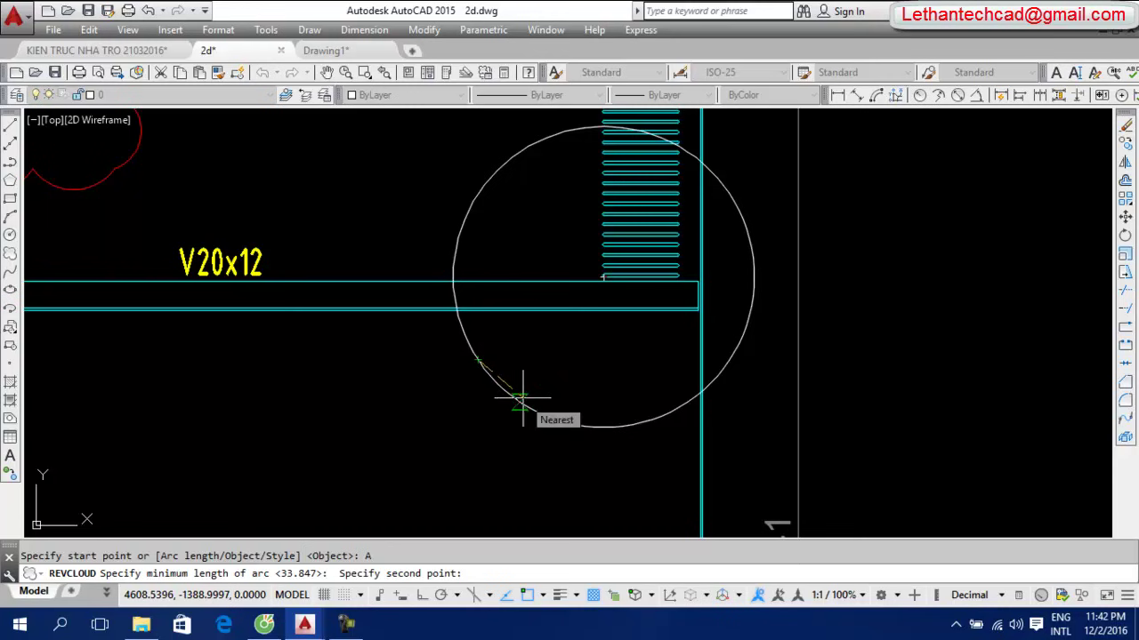
{"action": "left_click", "coordinate": [521, 400]}
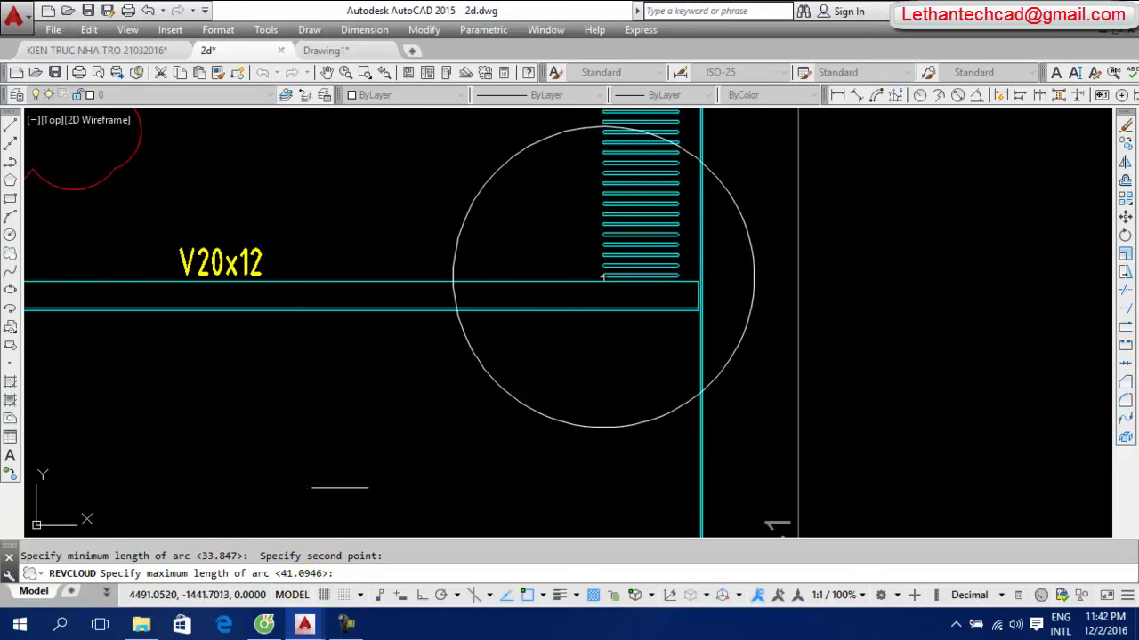
{"action": "right_click", "coordinate": [354, 416]}
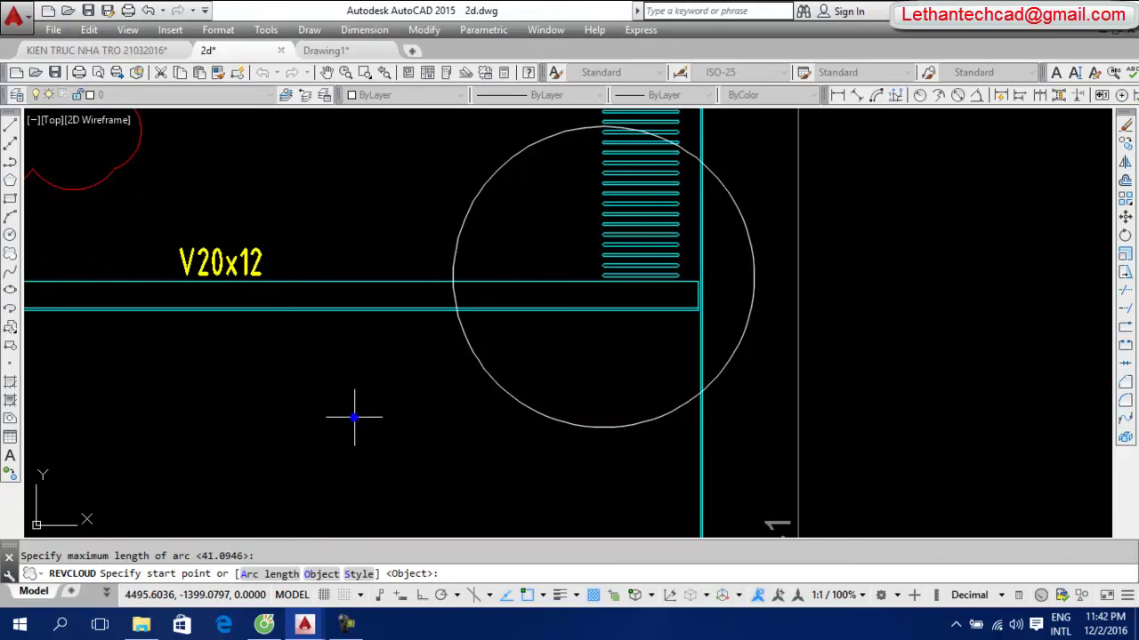
Convert the circle by the stacked bars into a scalloped revision cloud
{"action": "left_click", "coordinate": [319, 573]}
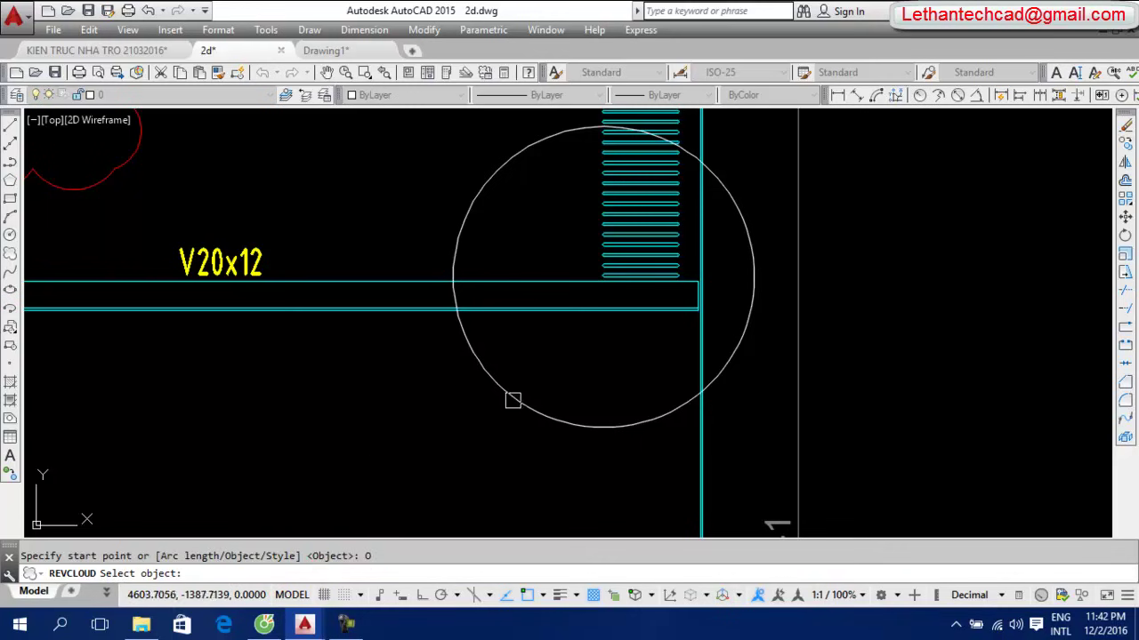
{"action": "left_click", "coordinate": [525, 402]}
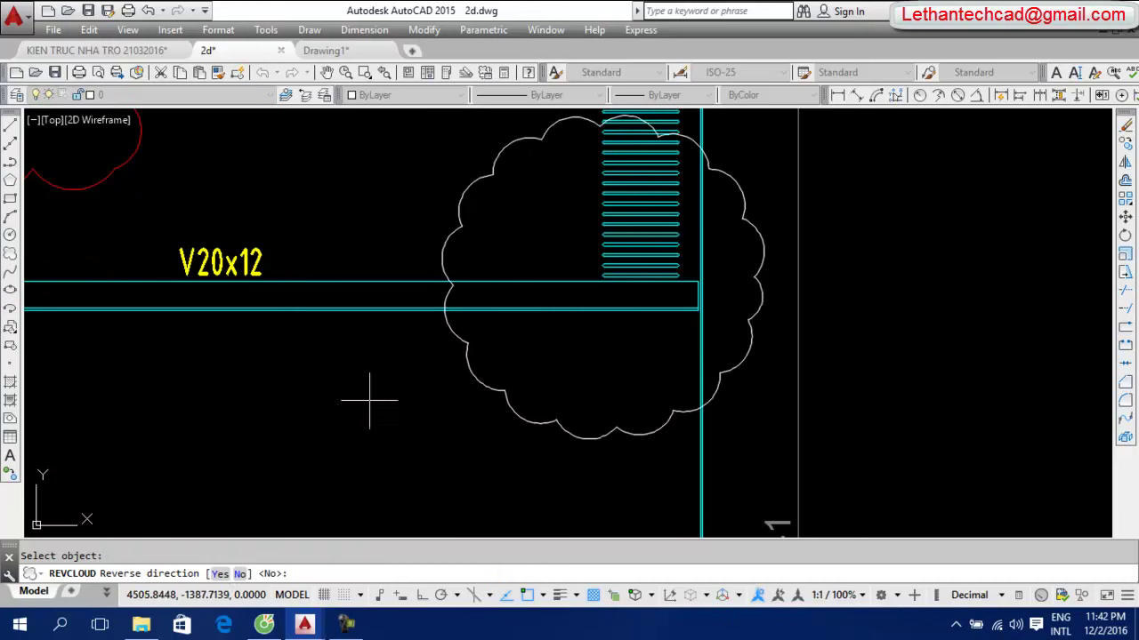
{"action": "key", "text": "Return"}
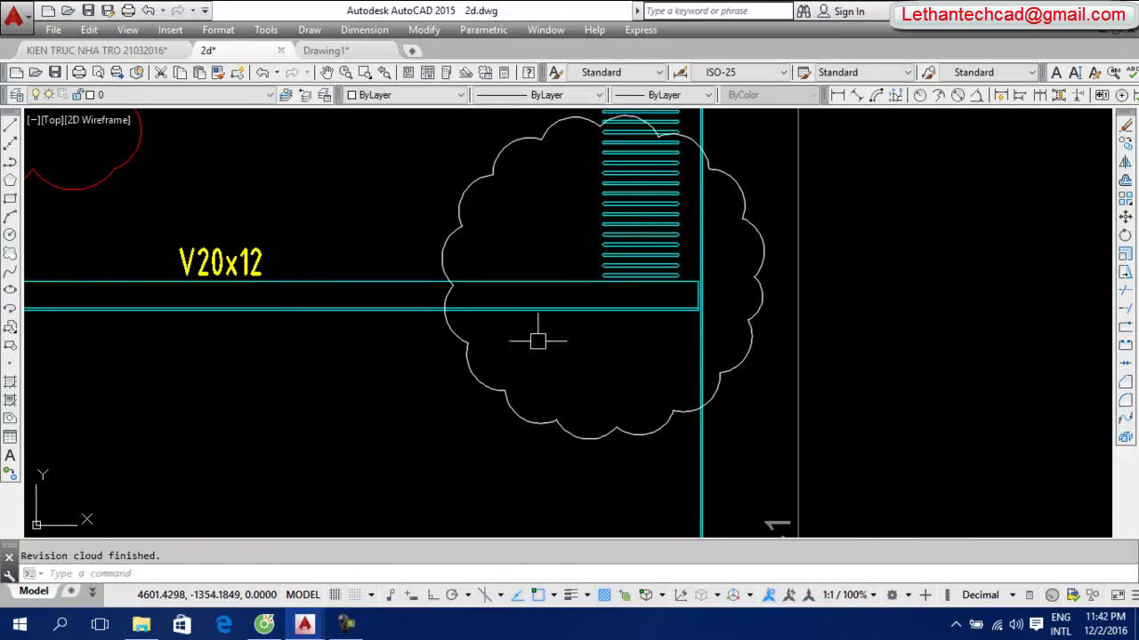
{"action": "scroll", "coordinate": [652, 311], "scroll_direction": "down", "scroll_amount": 5}
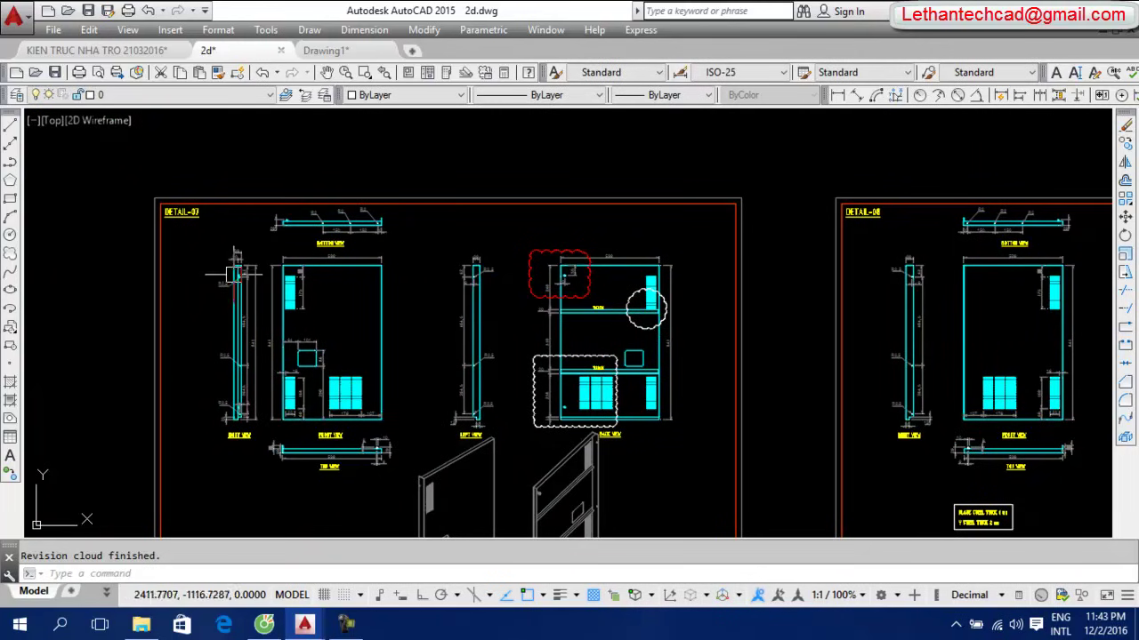
Return to the KIEN TRUC NHA TRO 21032016 drawing and zoom into its building elevation
{"action": "left_click", "coordinate": [95, 49]}
{"action": "scroll", "coordinate": [569, 320], "scroll_direction": "down", "scroll_amount": 5}
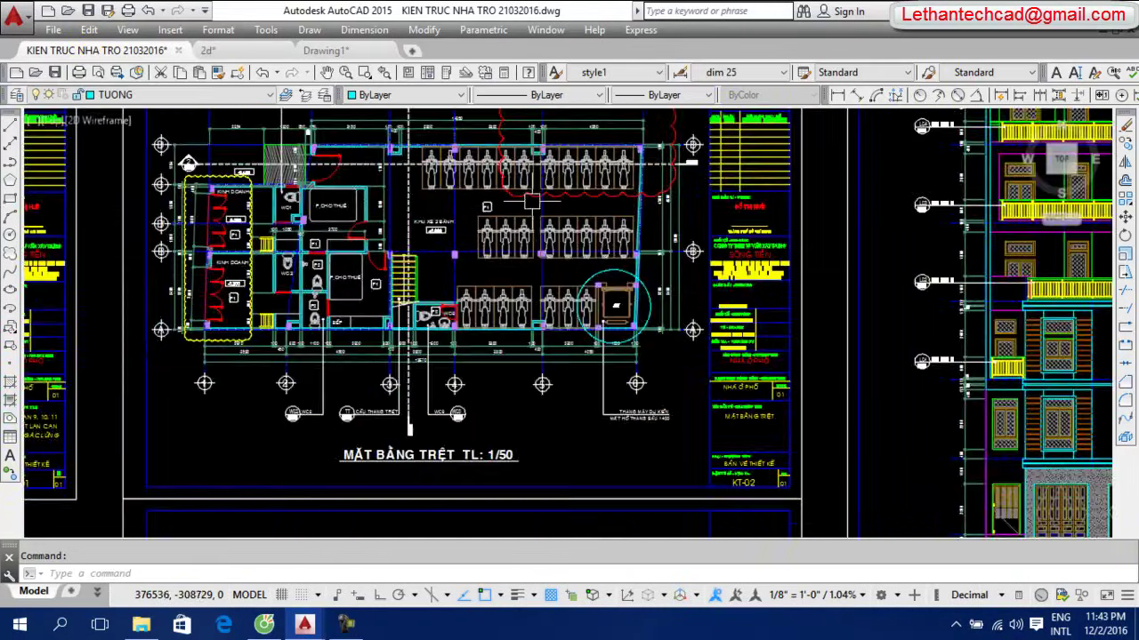
{"action": "scroll", "coordinate": [569, 320], "scroll_direction": "up", "scroll_amount": 2}
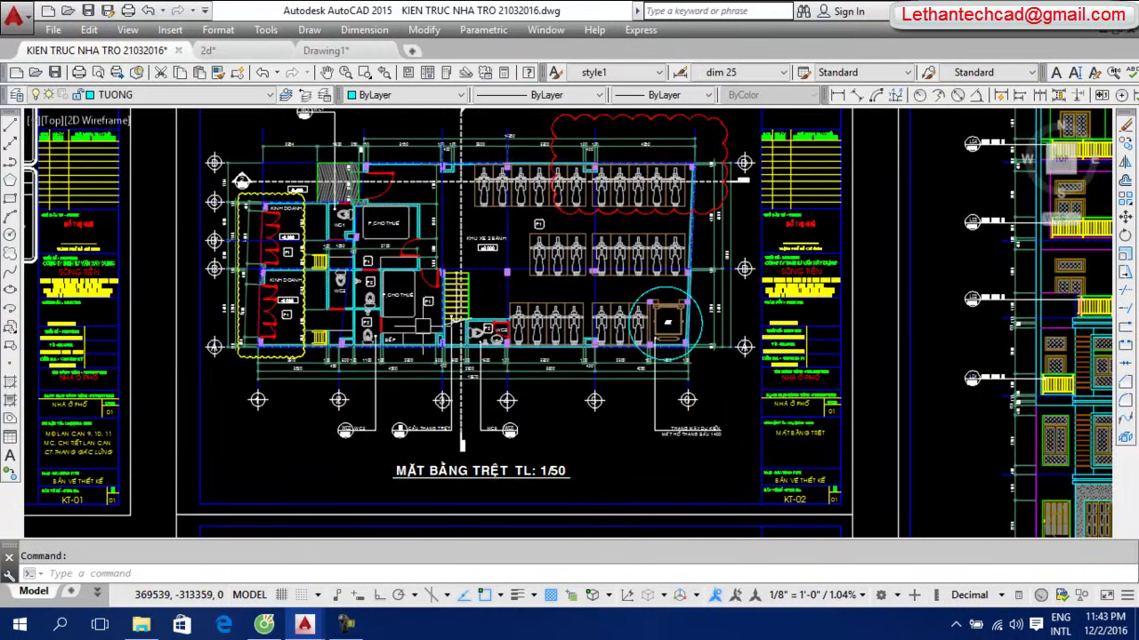
{"action": "scroll", "coordinate": [414, 326], "scroll_direction": "down", "scroll_amount": 2}
{"action": "scroll", "coordinate": [709, 326], "scroll_direction": "up", "scroll_amount": 2}
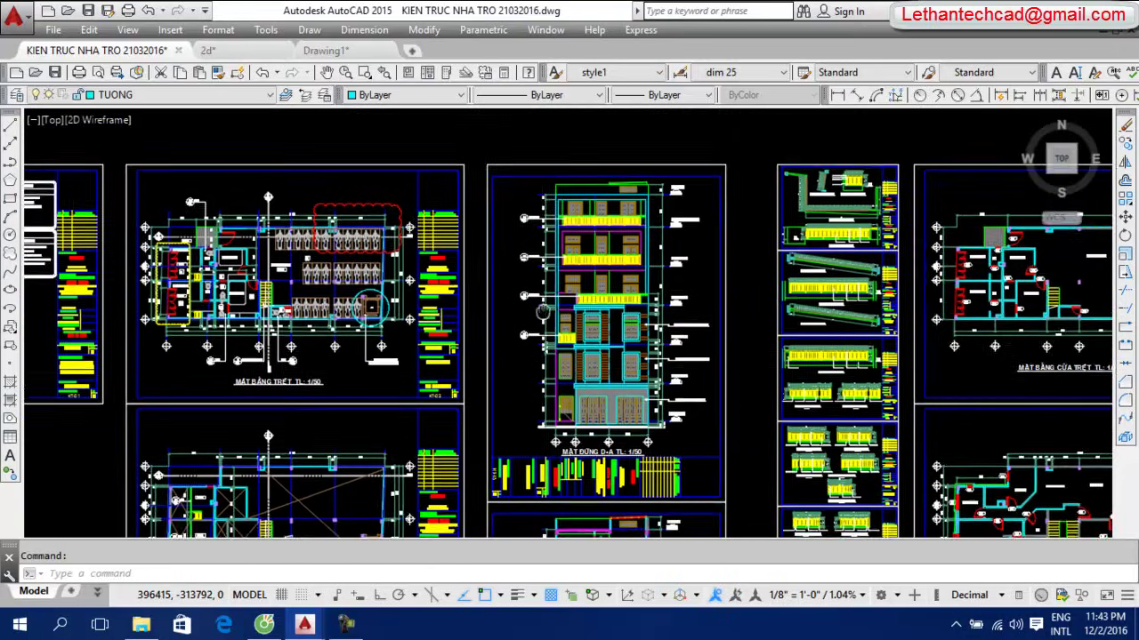
{"action": "scroll", "coordinate": [544, 276], "scroll_direction": "up", "scroll_amount": 2}
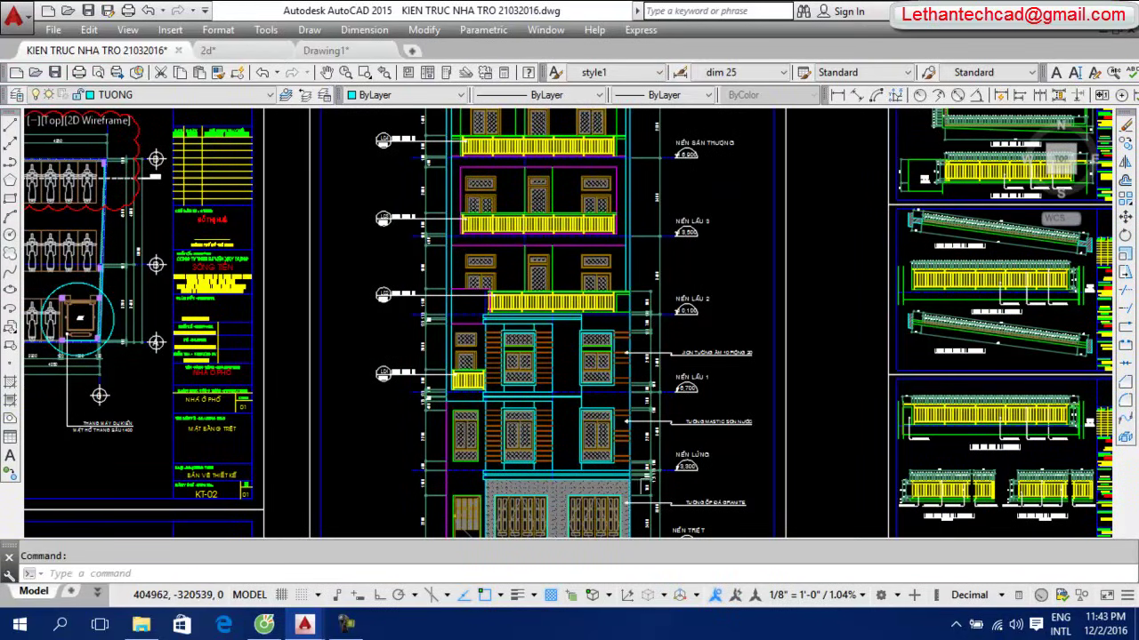
{"action": "left_click", "coordinate": [8, 163]}
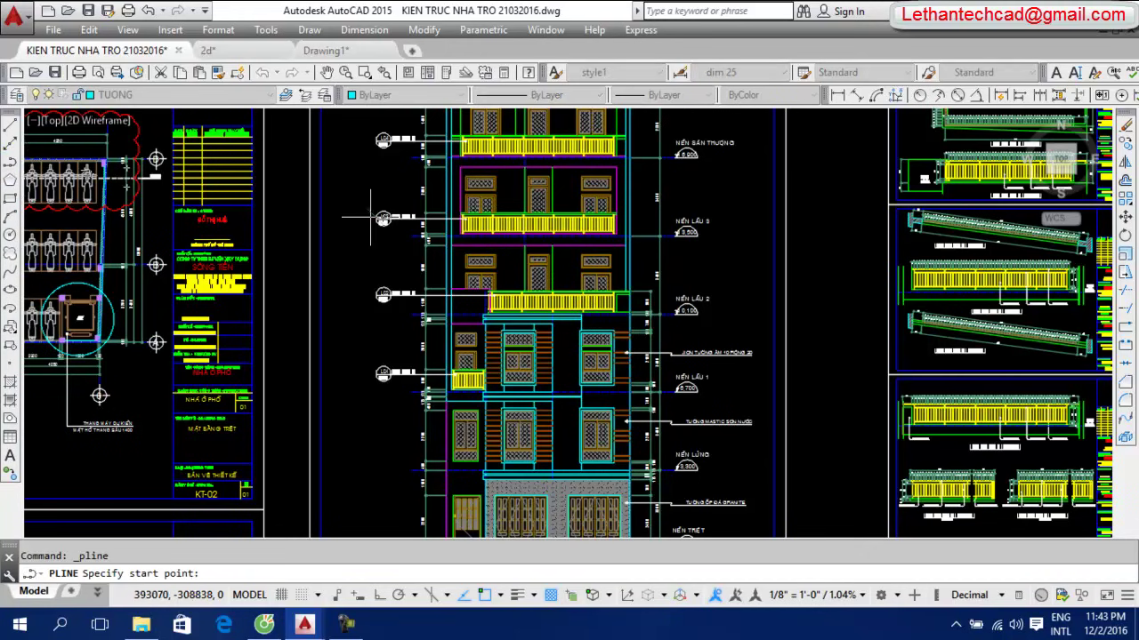
Draw a polyline outline around the LC2 balcony level and right side of the MẶT ĐỨNG D-A elevation
{"action": "scroll", "coordinate": [594, 329], "scroll_direction": "up", "scroll_amount": 3}
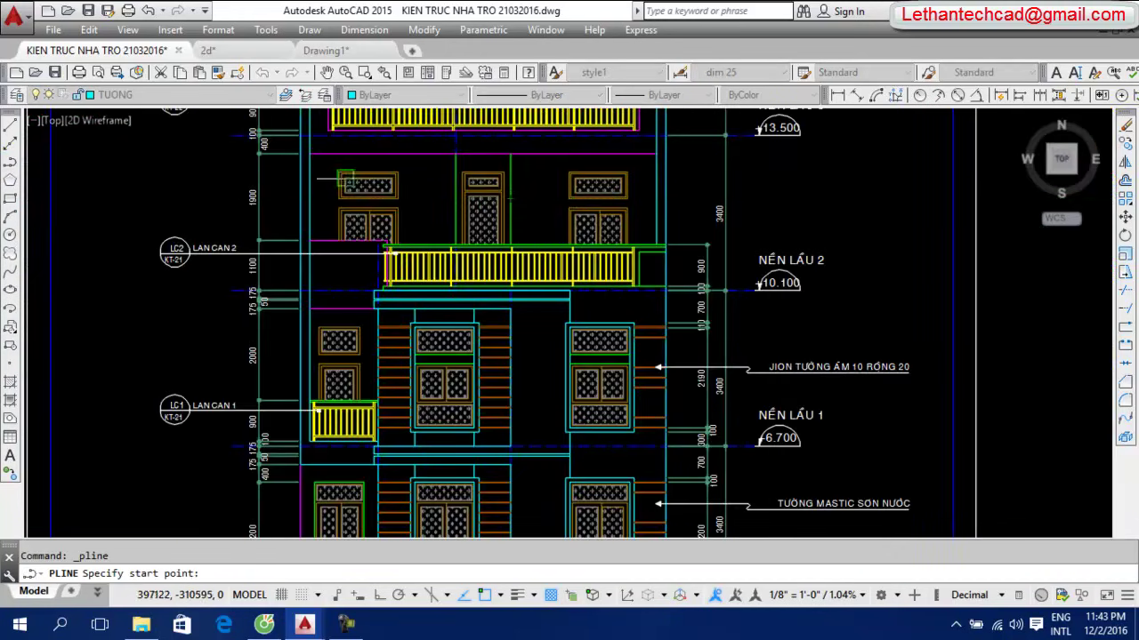
{"action": "left_click", "coordinate": [282, 175]}
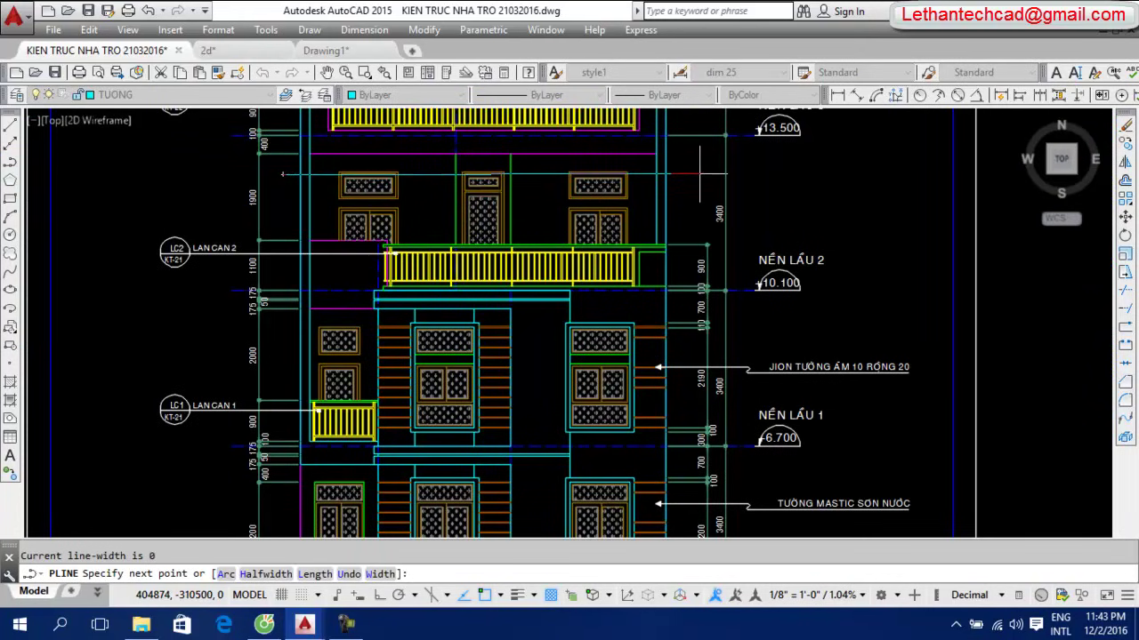
{"action": "left_click", "coordinate": [757, 175]}
{"action": "scroll", "coordinate": [756, 258], "scroll_direction": "down", "scroll_amount": 5}
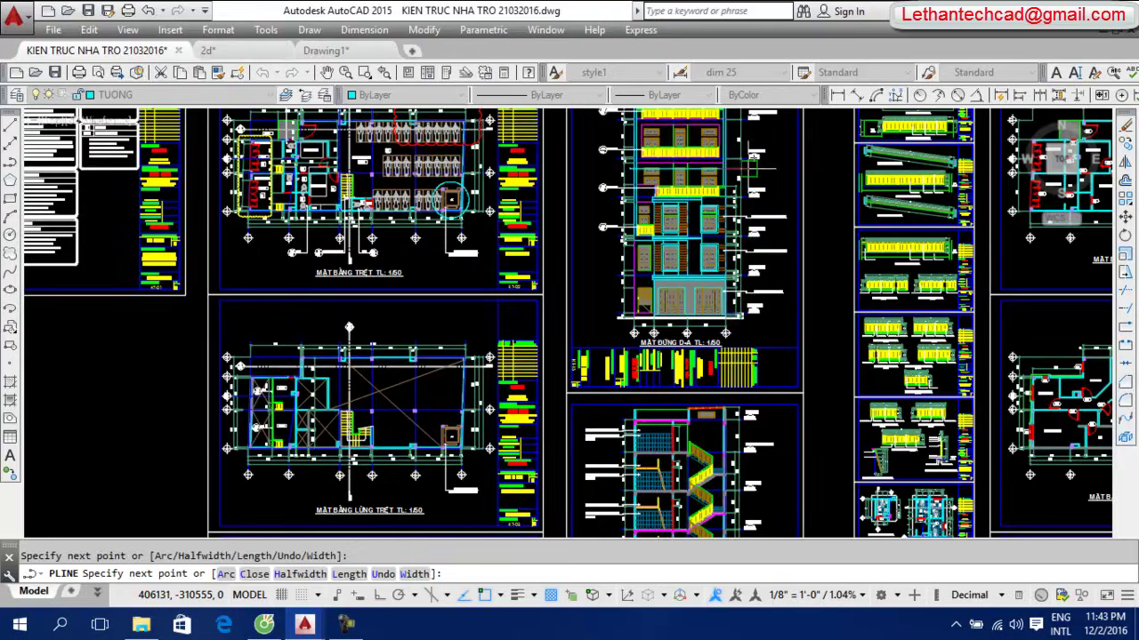
{"action": "scroll", "coordinate": [703, 325], "scroll_direction": "up", "scroll_amount": 3}
{"action": "scroll", "coordinate": [626, 341], "scroll_direction": "up", "scroll_amount": 1}
{"action": "scroll", "coordinate": [663, 338], "scroll_direction": "down", "scroll_amount": 4}
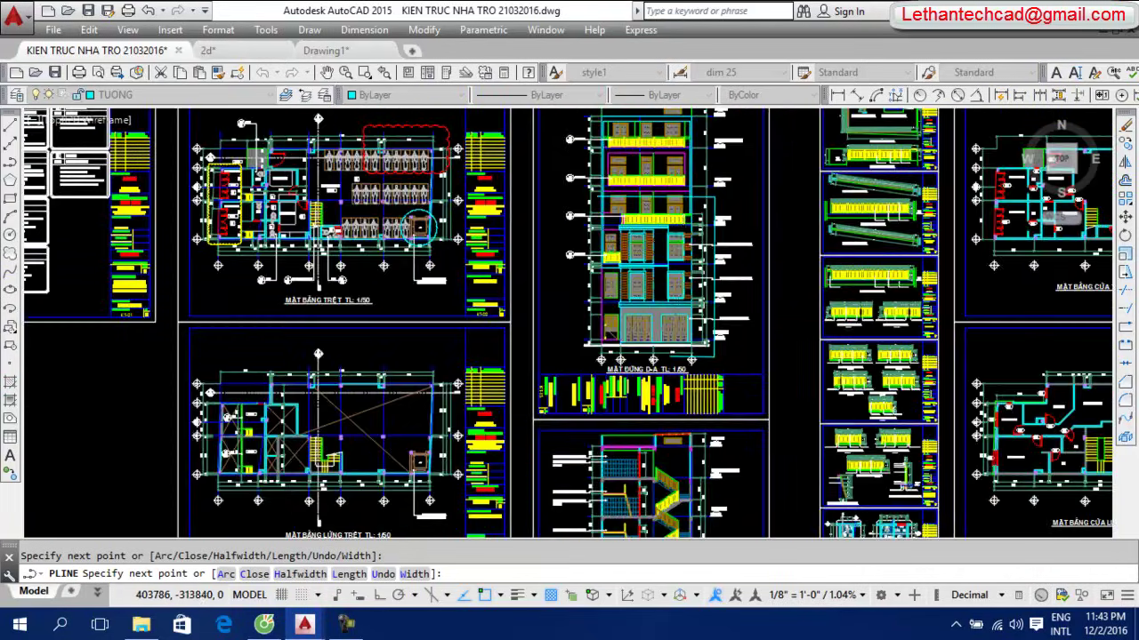
{"action": "scroll", "coordinate": [671, 253], "scroll_direction": "up", "scroll_amount": 4}
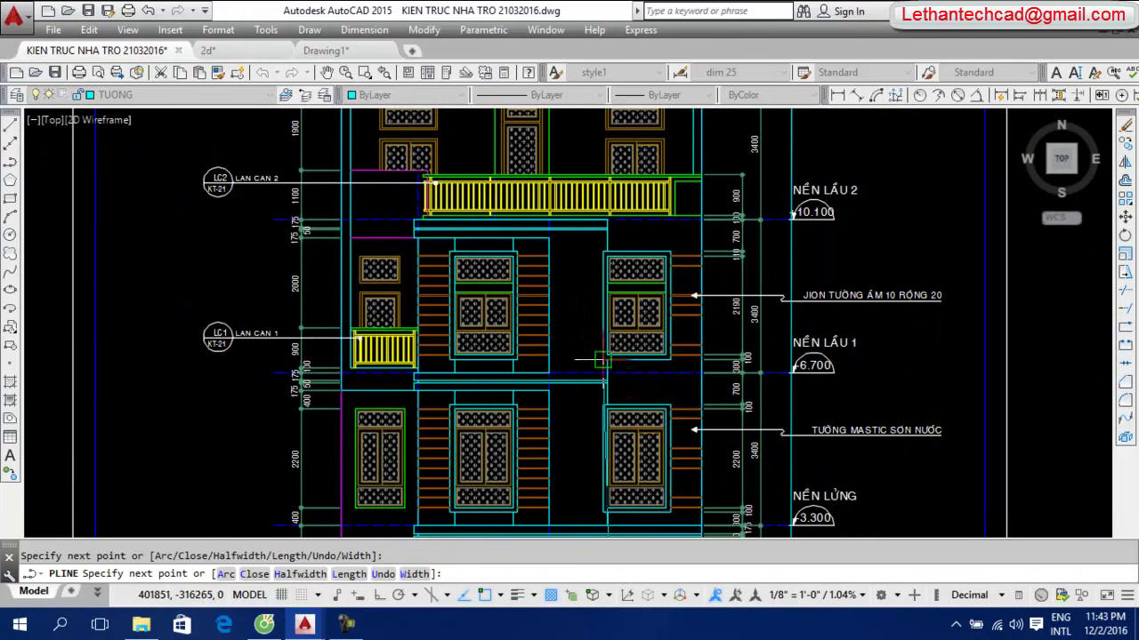
{"action": "middle_click_drag", "start_coordinate": [634, 255], "coordinate": [622, 400]}
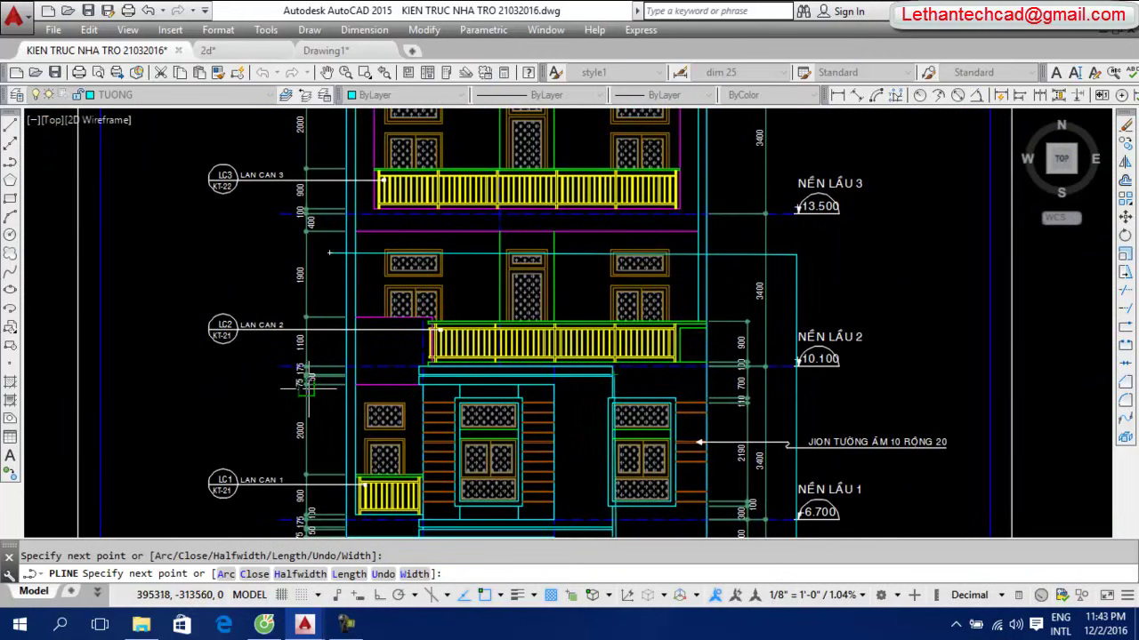
{"action": "scroll", "coordinate": [286, 366], "scroll_direction": "up", "scroll_amount": 3}
{"action": "left_click", "coordinate": [257, 371]}
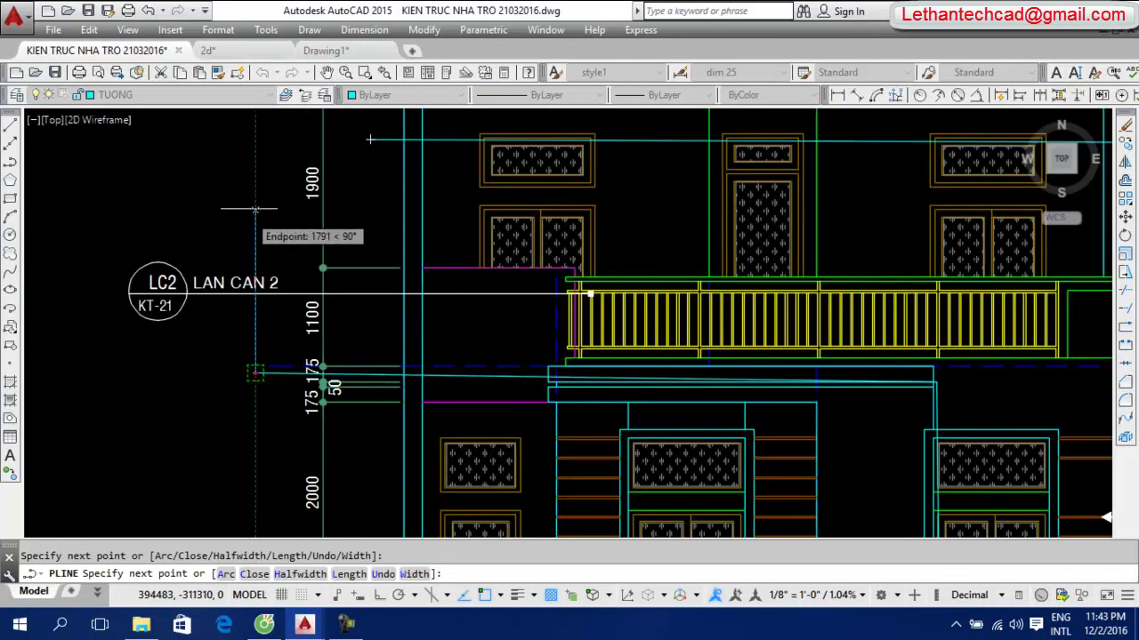
{"action": "left_click", "coordinate": [370, 138]}
{"action": "key", "text": "Return"}
Change the outline's colour to Red and deselect it
{"action": "left_click", "coordinate": [372, 141]}
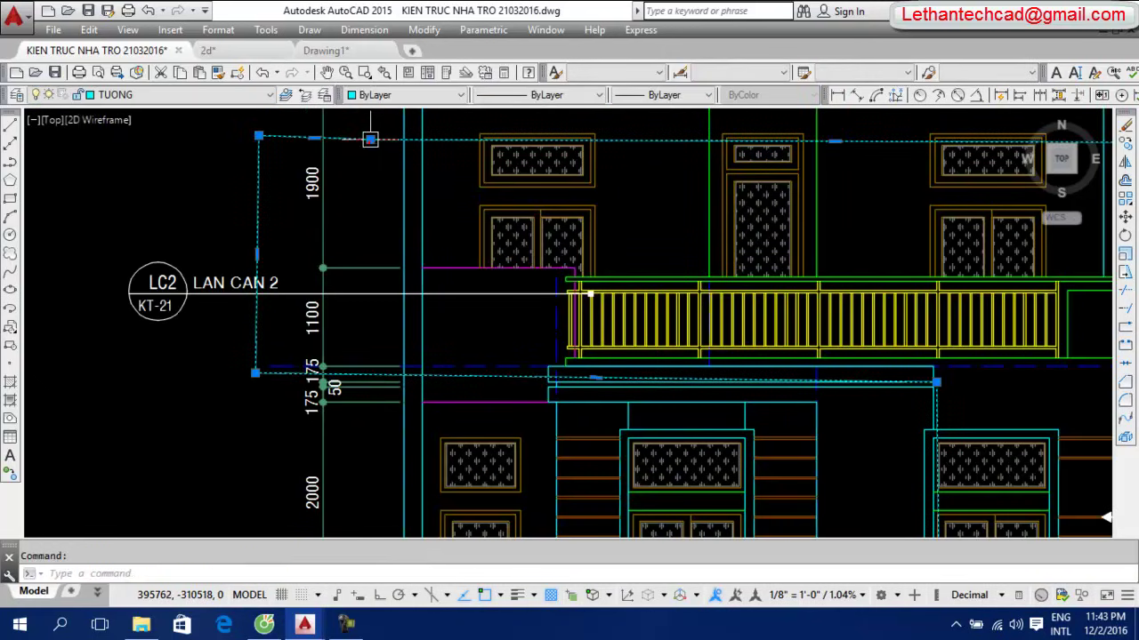
{"action": "left_click", "coordinate": [415, 95]}
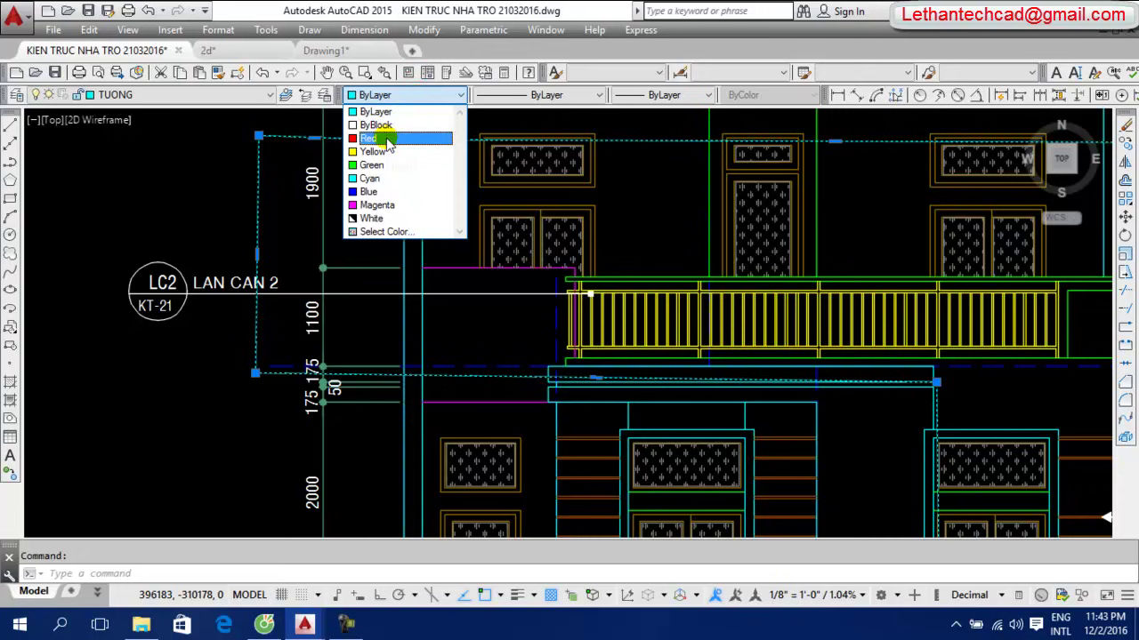
{"action": "left_click", "coordinate": [378, 137]}
{"action": "scroll", "coordinate": [422, 185], "scroll_direction": "down", "scroll_amount": 4}
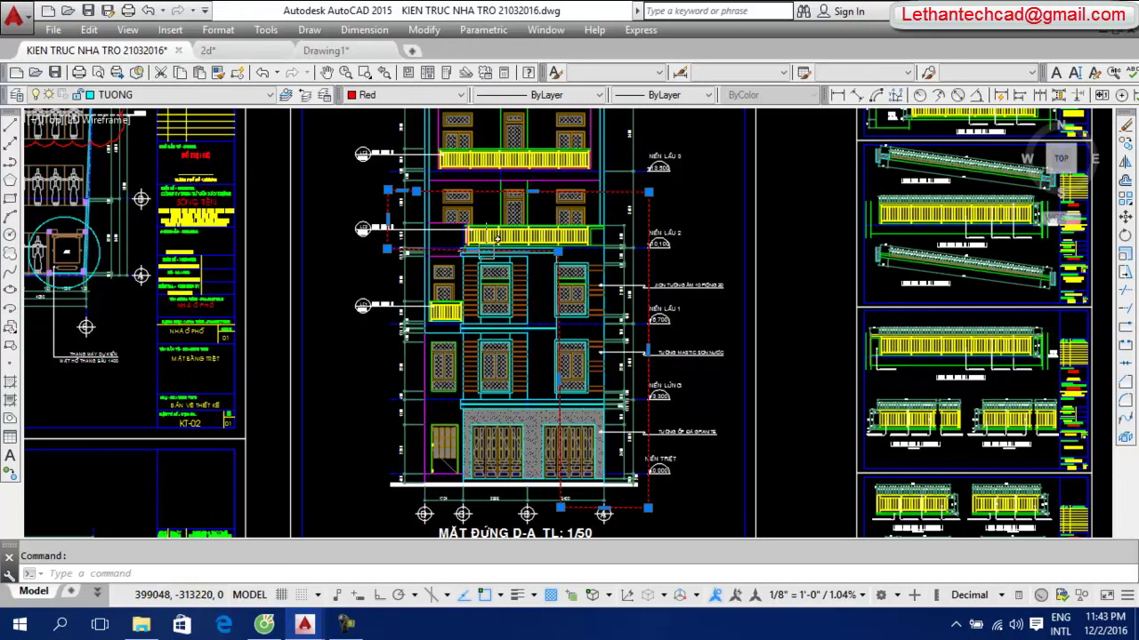
{"action": "key", "text": "Escape"}
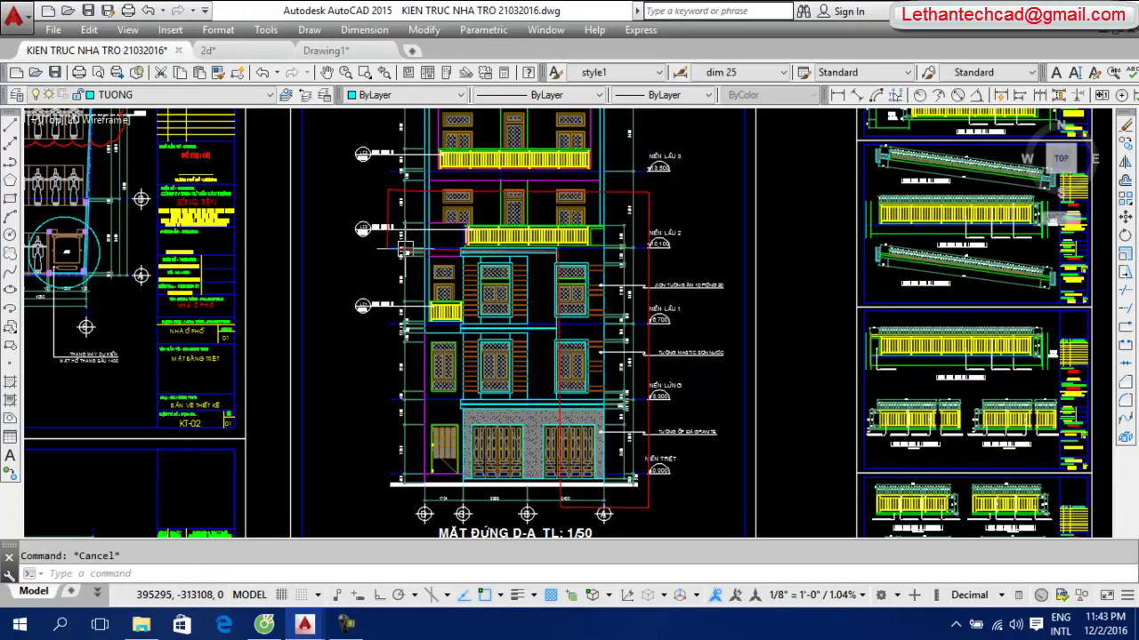
Start a revision cloud with a minimum arc length from two picked points and the default maximum
{"action": "left_click", "coordinate": [10, 253]}
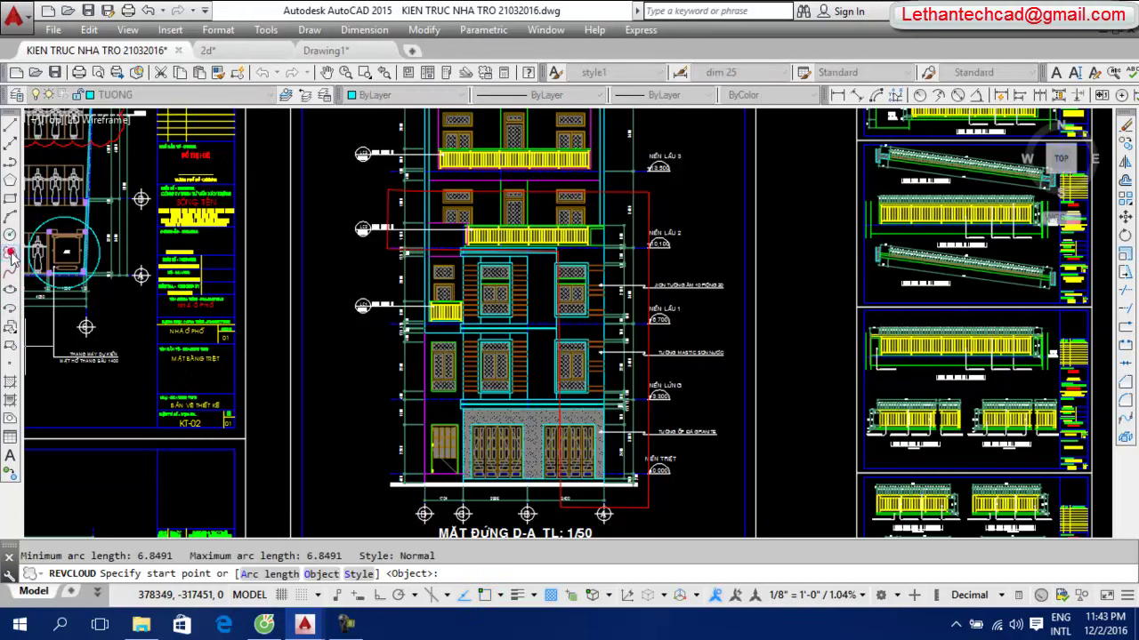
{"action": "left_click", "coordinate": [258, 570]}
{"action": "scroll", "coordinate": [654, 528], "scroll_direction": "up", "scroll_amount": 2}
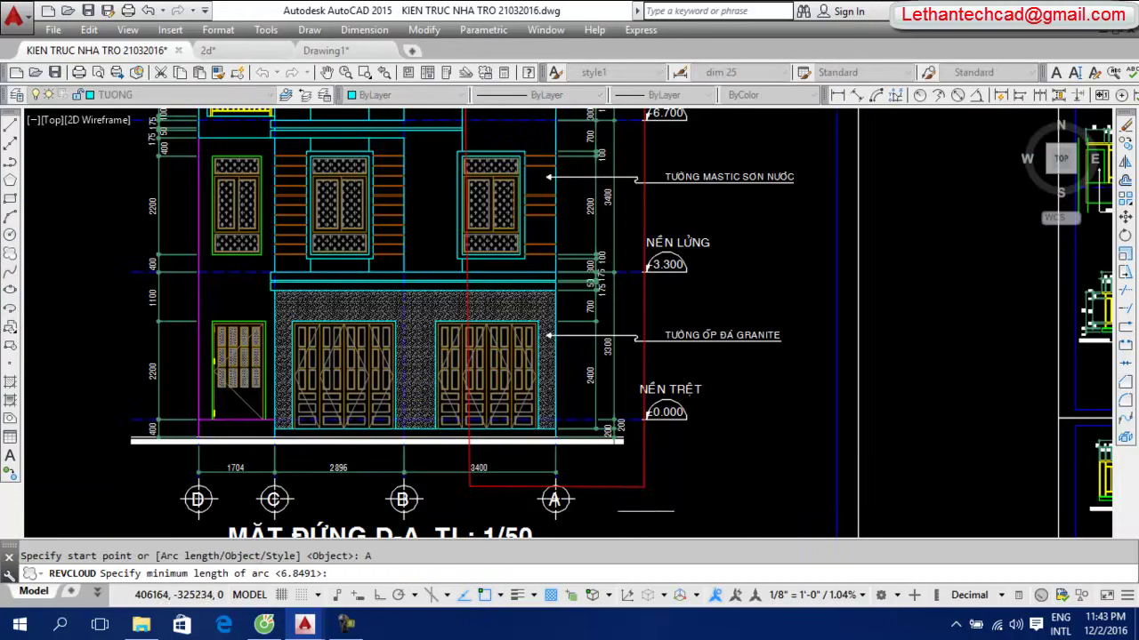
{"action": "left_click", "coordinate": [643, 487]}
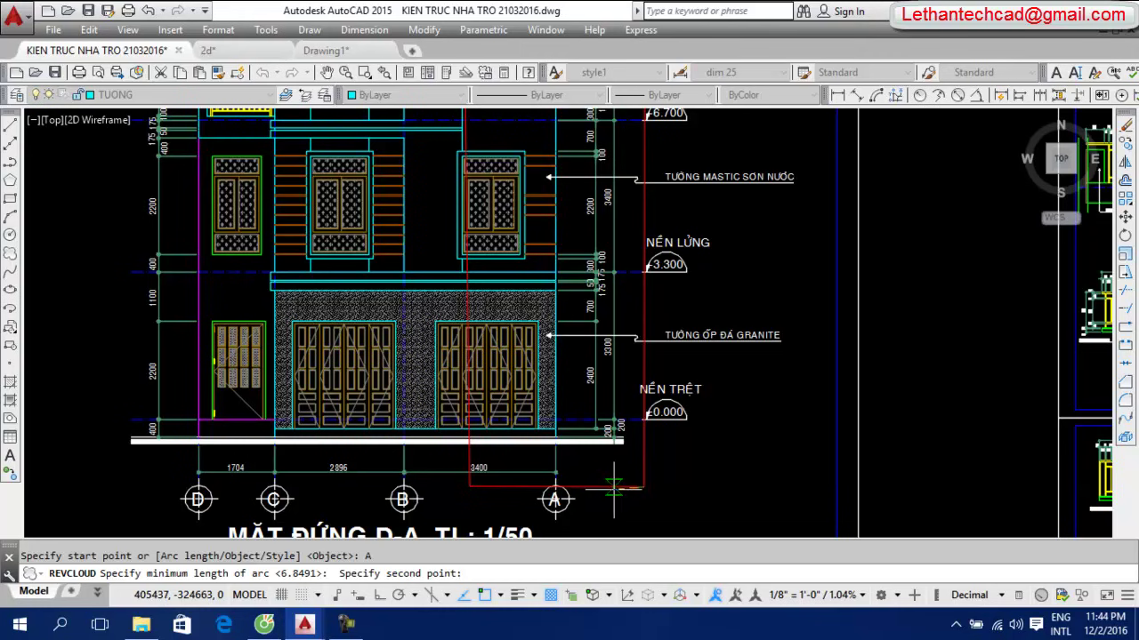
{"action": "left_click", "coordinate": [614, 487]}
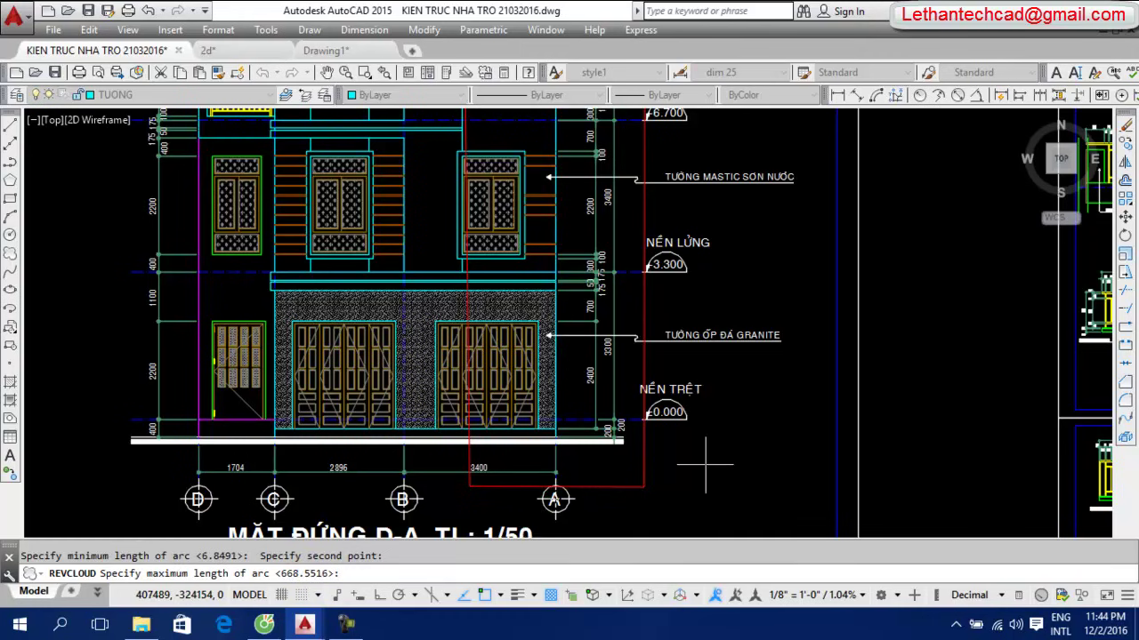
{"action": "key", "text": "Return"}
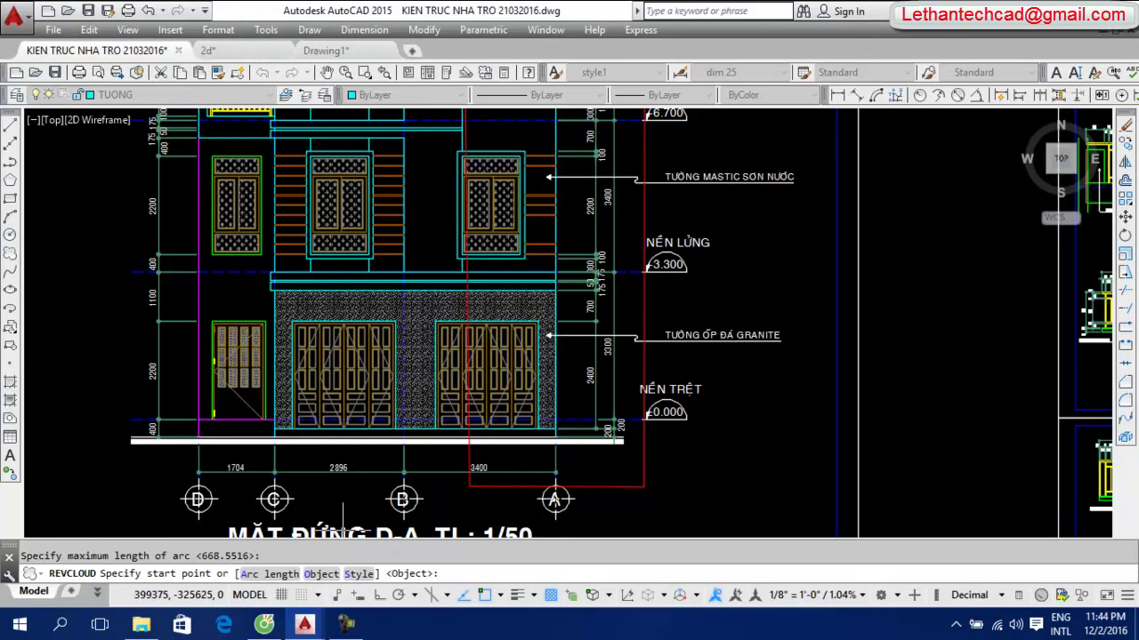
Convert the red MẶT ĐỨNG D-A outline into the revision cloud, keeping its direction
{"action": "left_click", "coordinate": [321, 574]}
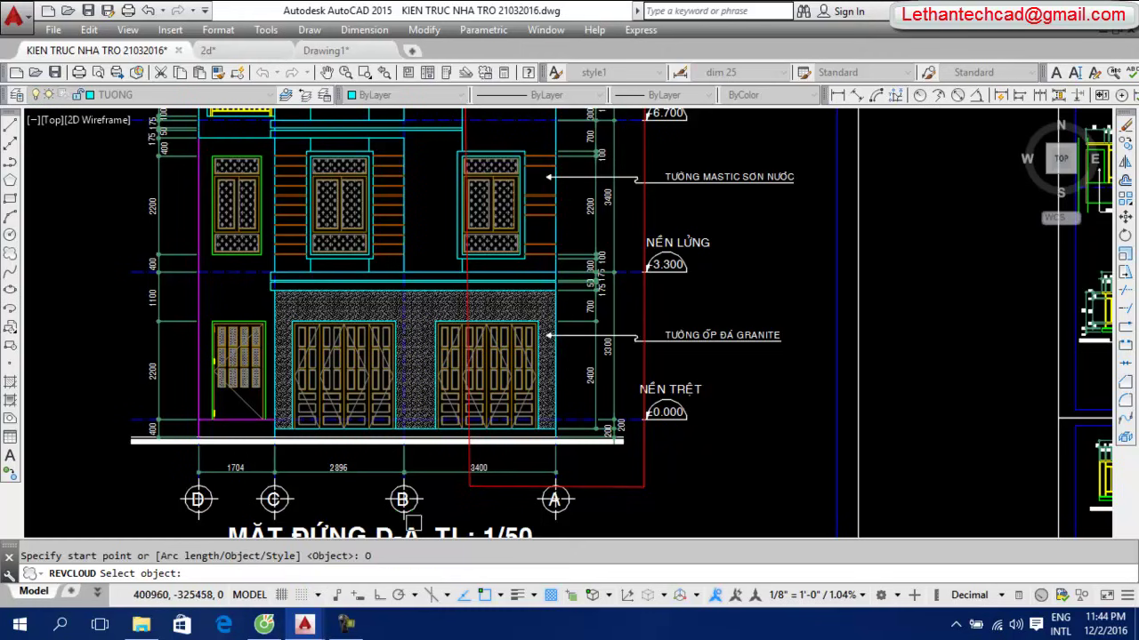
{"action": "left_click", "coordinate": [608, 487]}
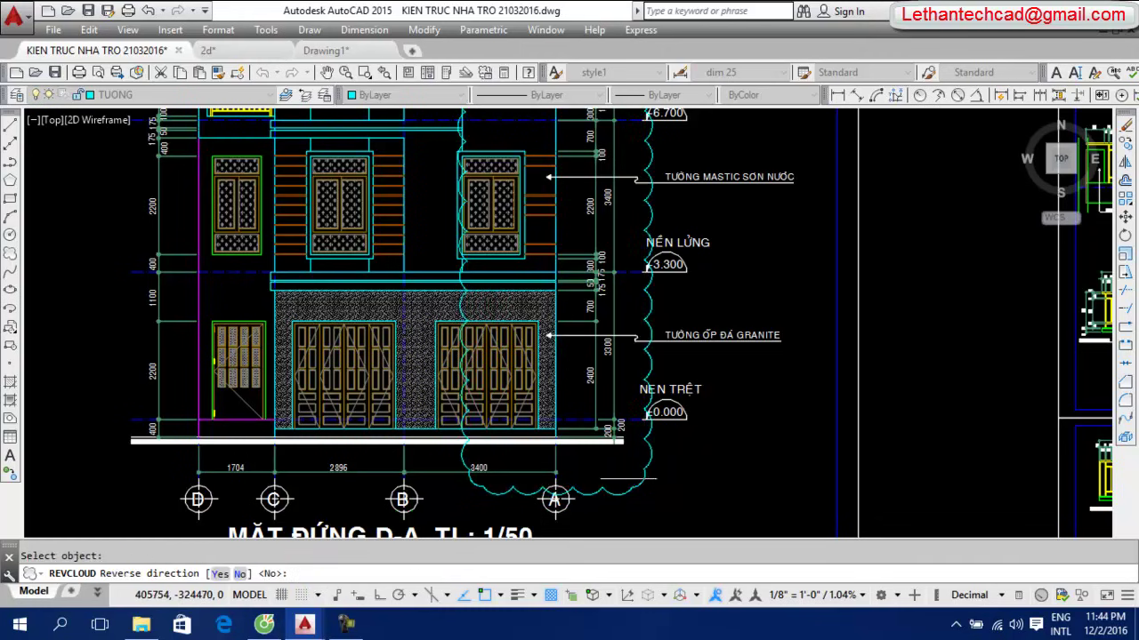
{"action": "key", "text": "Return"}
{"action": "scroll", "coordinate": [671, 484], "scroll_direction": "down", "scroll_amount": 3}
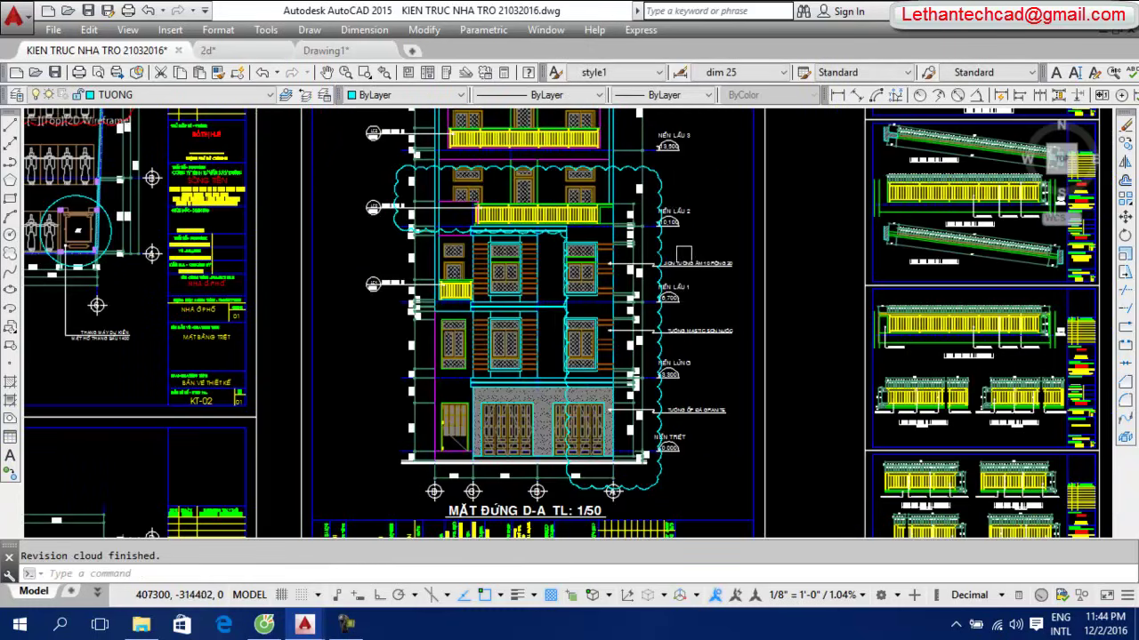
Change the LC2 balcony revision cloud's colour to Red
{"action": "scroll", "coordinate": [652, 172], "scroll_direction": "up", "scroll_amount": 3}
{"action": "left_click", "coordinate": [662, 174]}
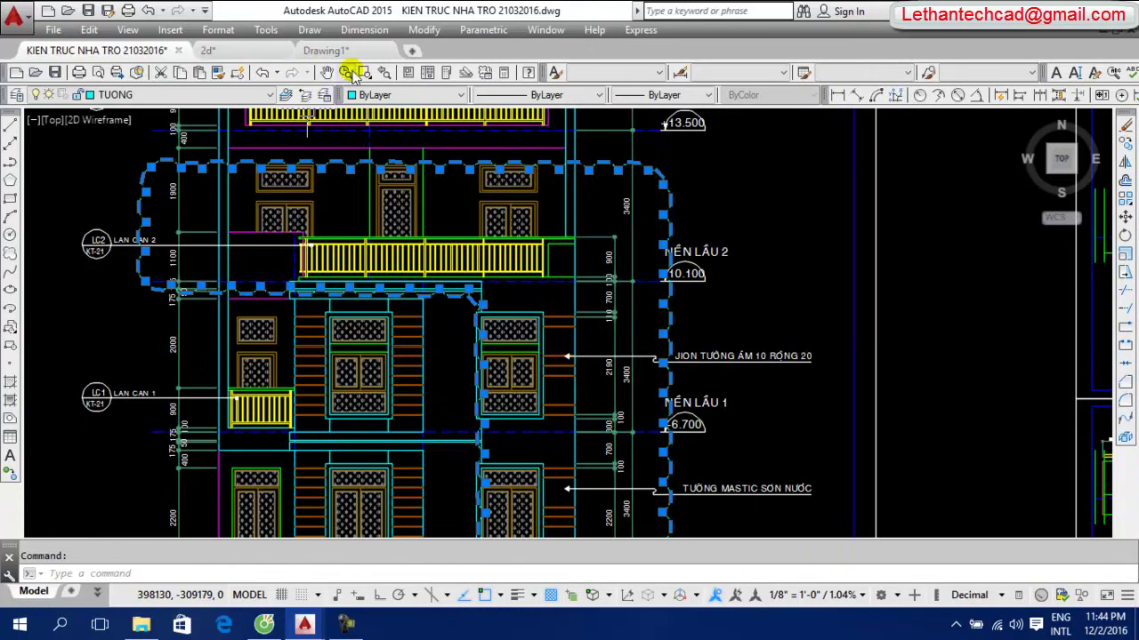
{"action": "left_click", "coordinate": [405, 94]}
{"action": "left_click", "coordinate": [382, 133]}
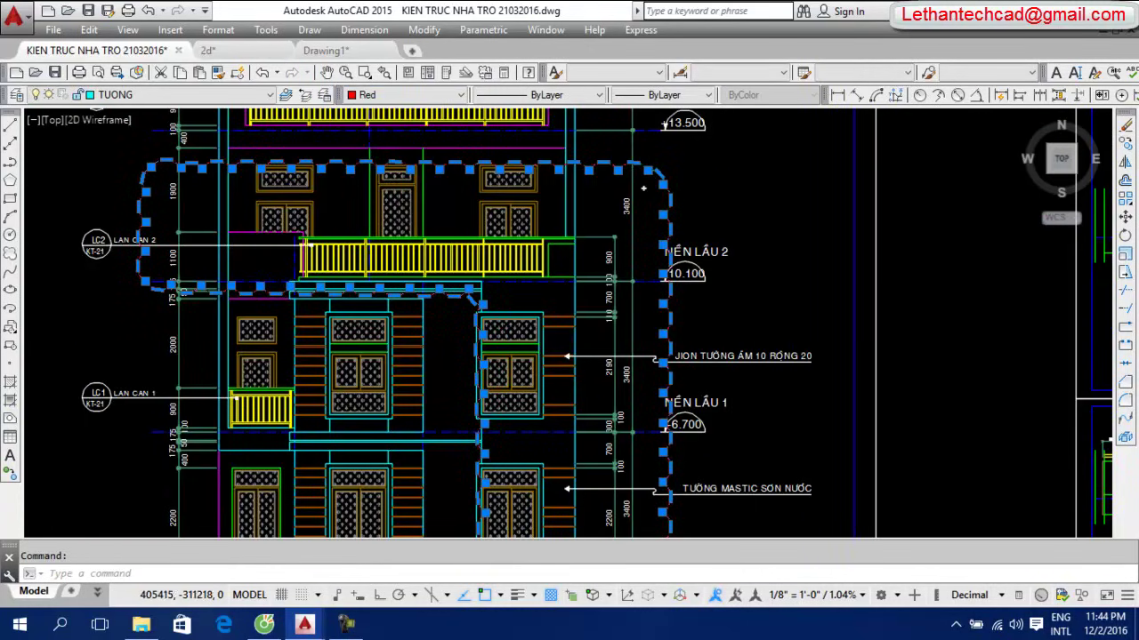
{"action": "key", "text": "Escape"}
{"action": "scroll", "coordinate": [630, 199], "scroll_direction": "down", "scroll_amount": 3}
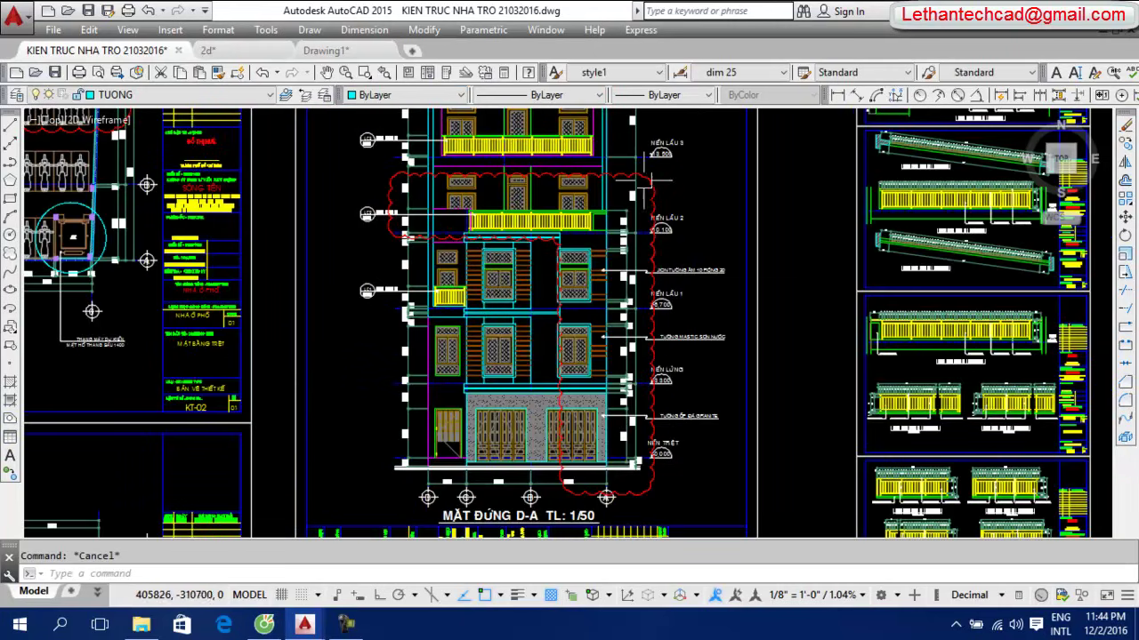
{"action": "scroll", "coordinate": [629, 171], "scroll_direction": "up", "scroll_amount": 3}
{"action": "scroll", "coordinate": [439, 169], "scroll_direction": "up", "scroll_amount": 3}
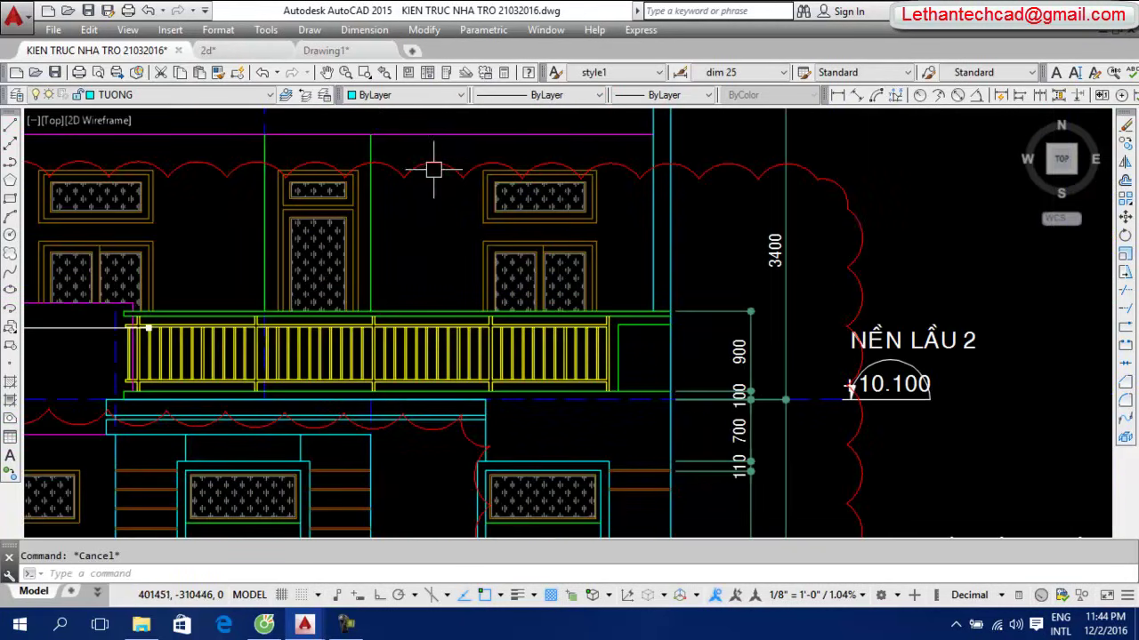
{"action": "scroll", "coordinate": [616, 165], "scroll_direction": "down", "scroll_amount": 3}
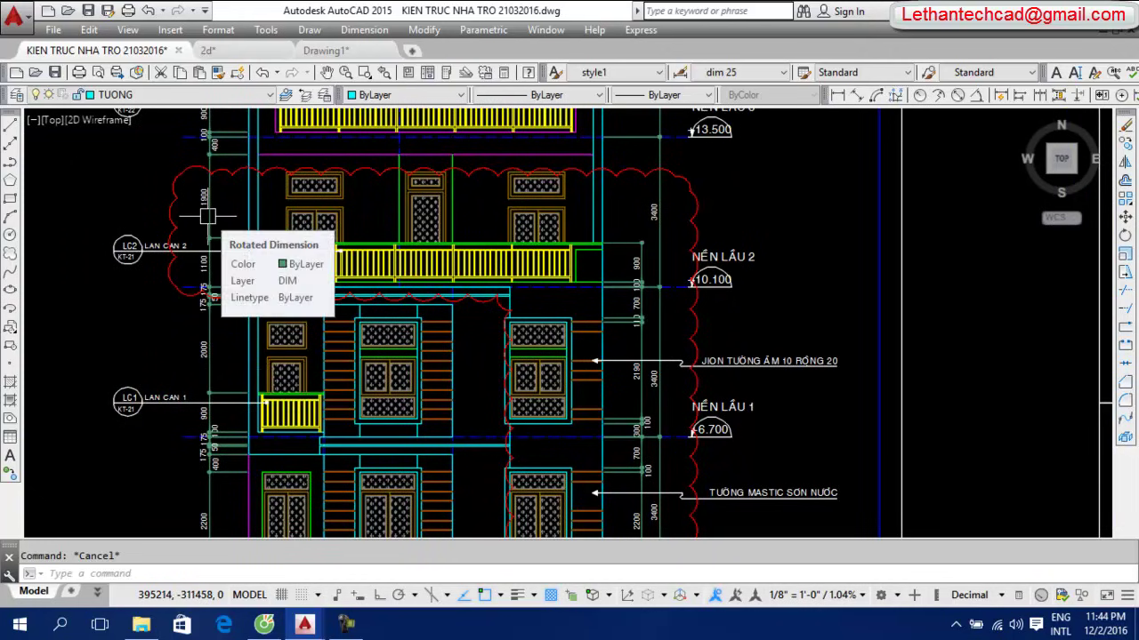
Use PEDIT to give the revision cloud a polyline width of 50
{"action": "type", "text": "pe"}
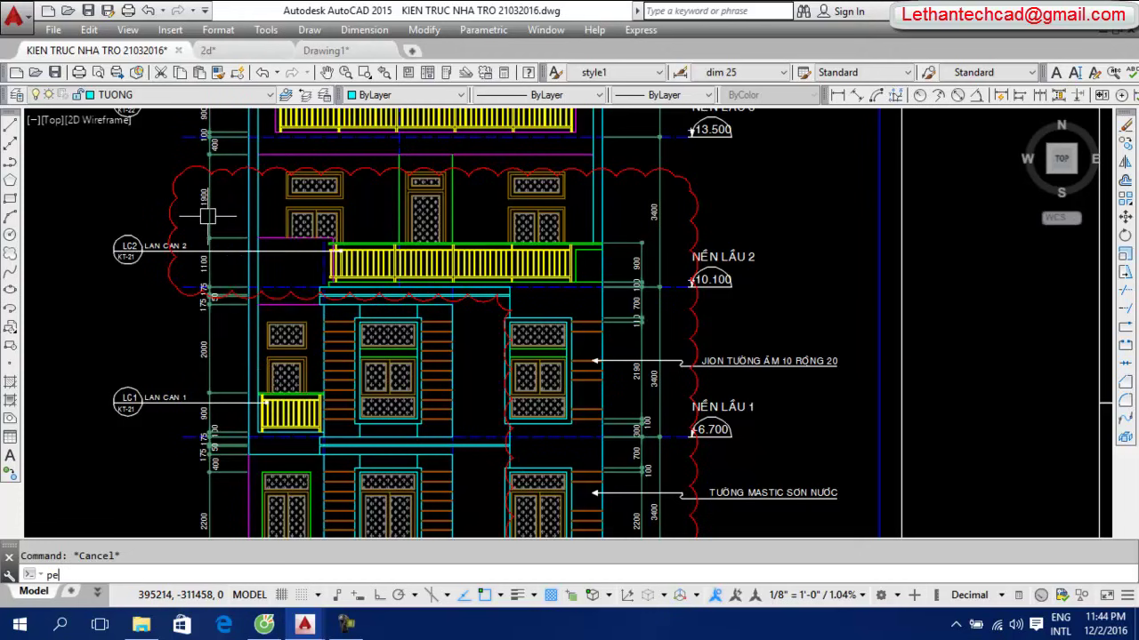
{"action": "key", "text": "Return"}
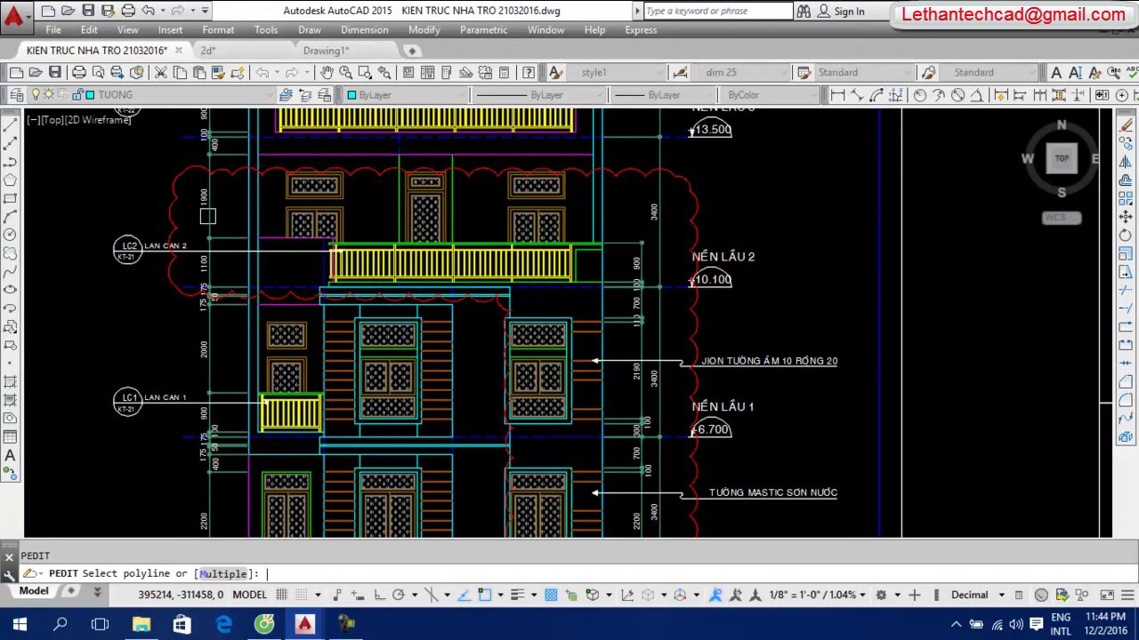
{"action": "left_click", "coordinate": [688, 181]}
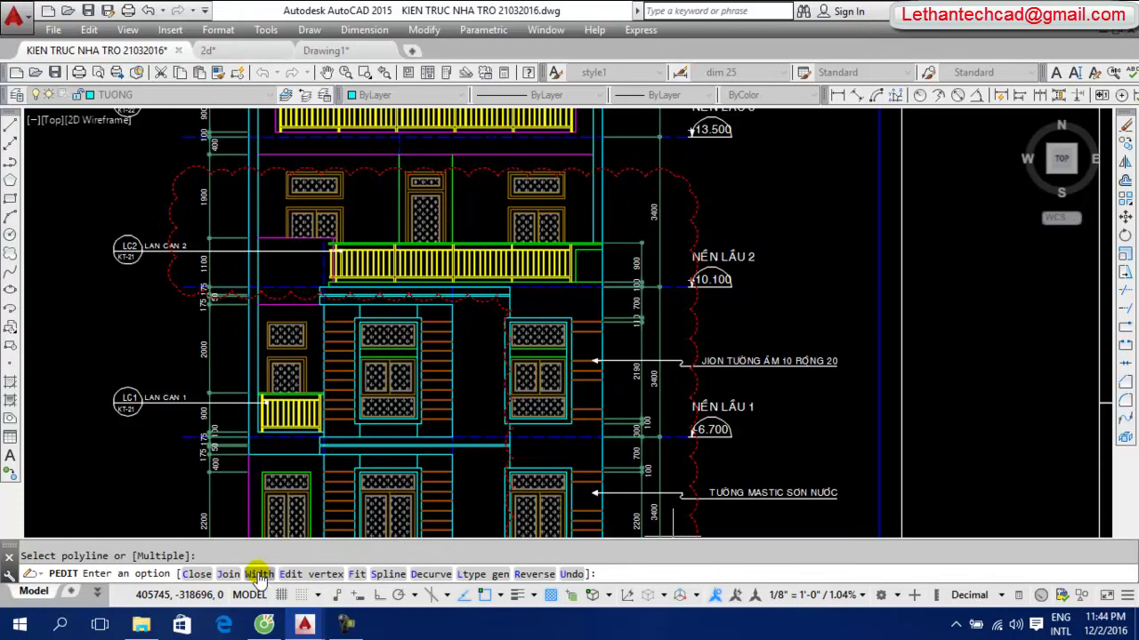
{"action": "left_click", "coordinate": [259, 574]}
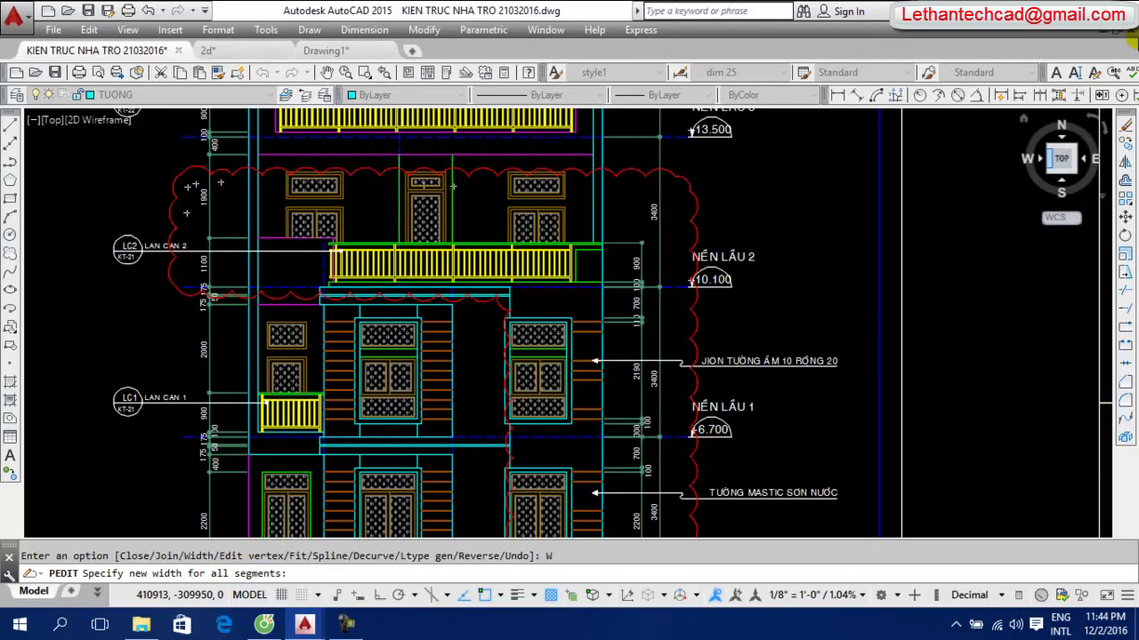
{"action": "scroll", "coordinate": [89, 194], "scroll_direction": "up", "scroll_amount": 3}
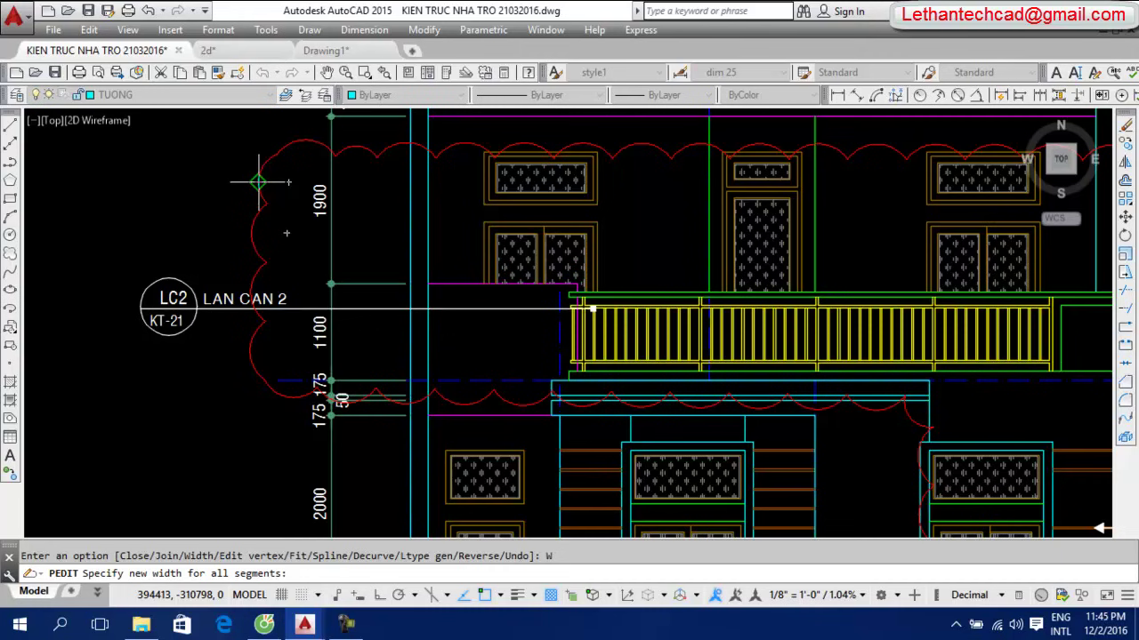
{"action": "type", "text": "5"}
{"action": "key", "text": "Return"}
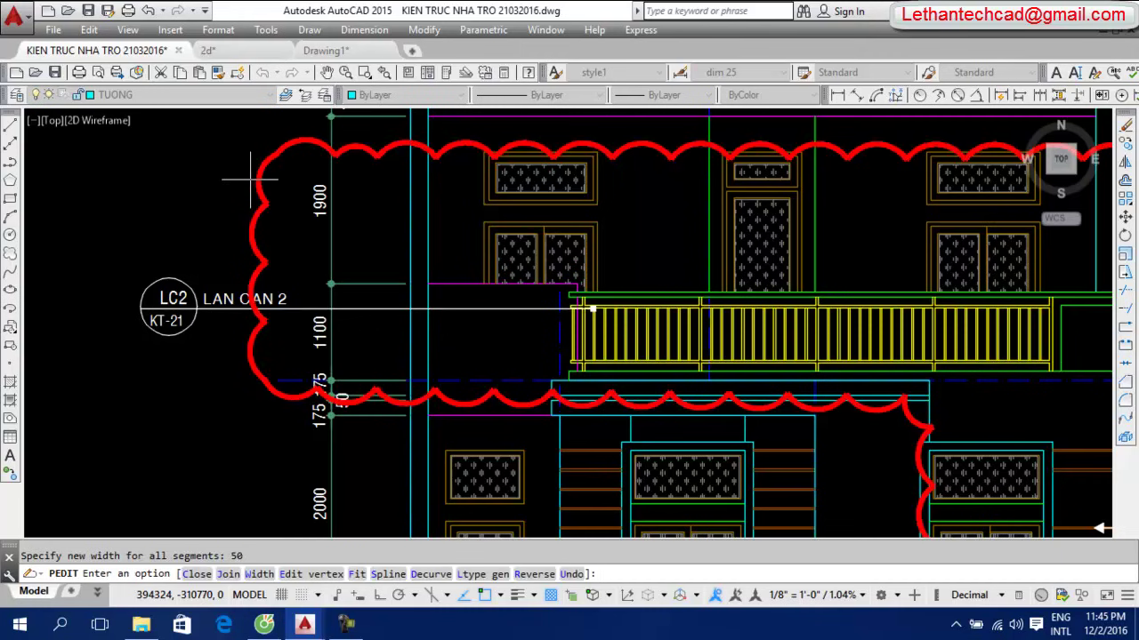
{"action": "key", "text": "Return"}
{"action": "scroll", "coordinate": [258, 121], "scroll_direction": "down", "scroll_amount": 3}
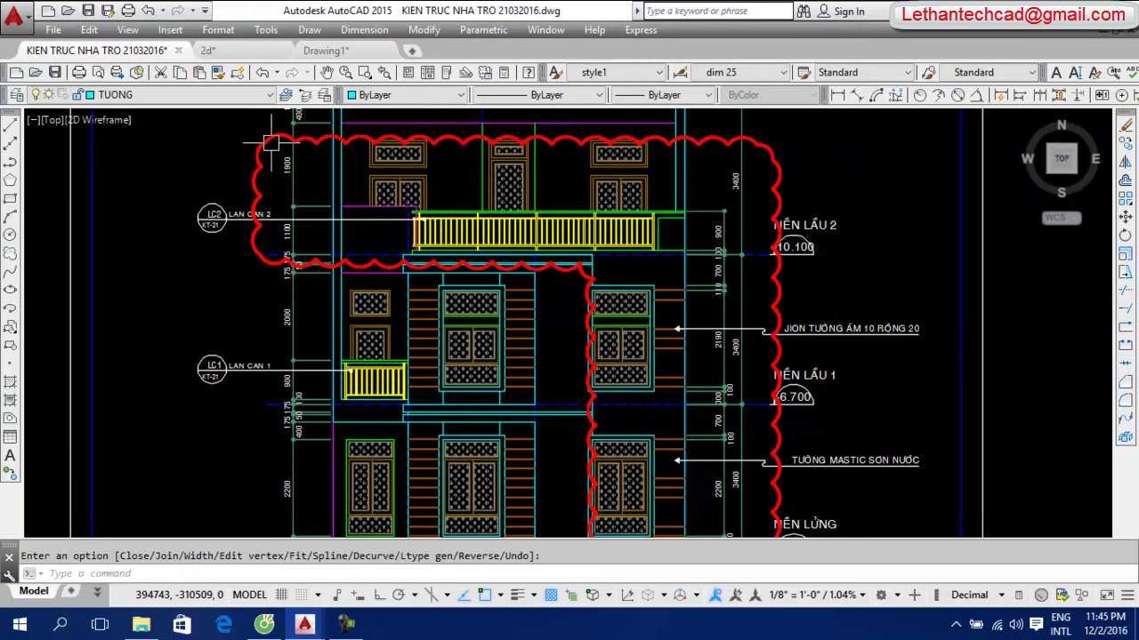
{"action": "scroll", "coordinate": [458, 201], "scroll_direction": "down", "scroll_amount": 3}
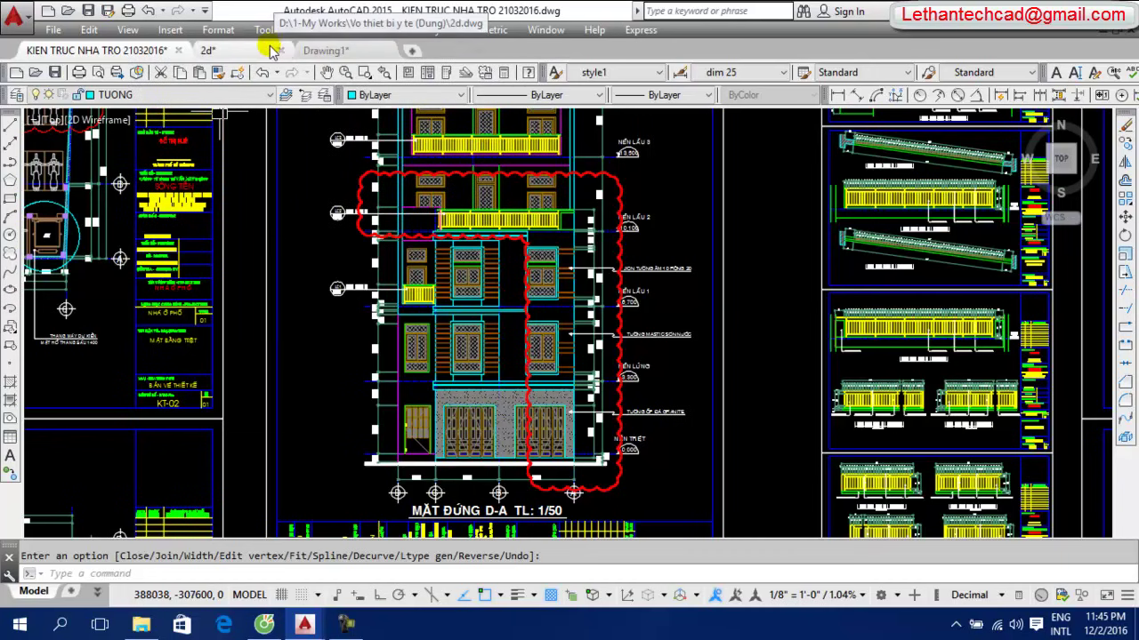
Pan to MẶT BẰNG TRỆT and set a new cloud's minimum arc length near grid bubbles 5-6
{"action": "mouse_move", "coordinate": [418, 125]}
{"action": "middle_mouse_down"}
{"action": "mouse_move", "coordinate": [511, 248]}
{"action": "mouse_move", "coordinate": [937, 177]}
{"action": "middle_mouse_up"}
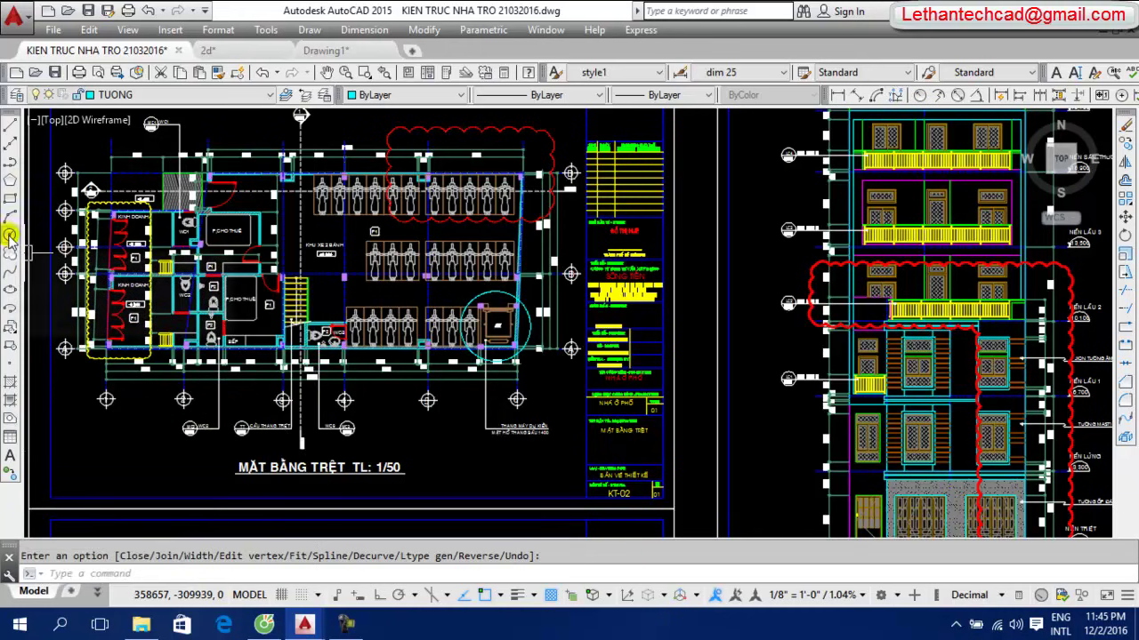
{"action": "left_click", "coordinate": [10, 256]}
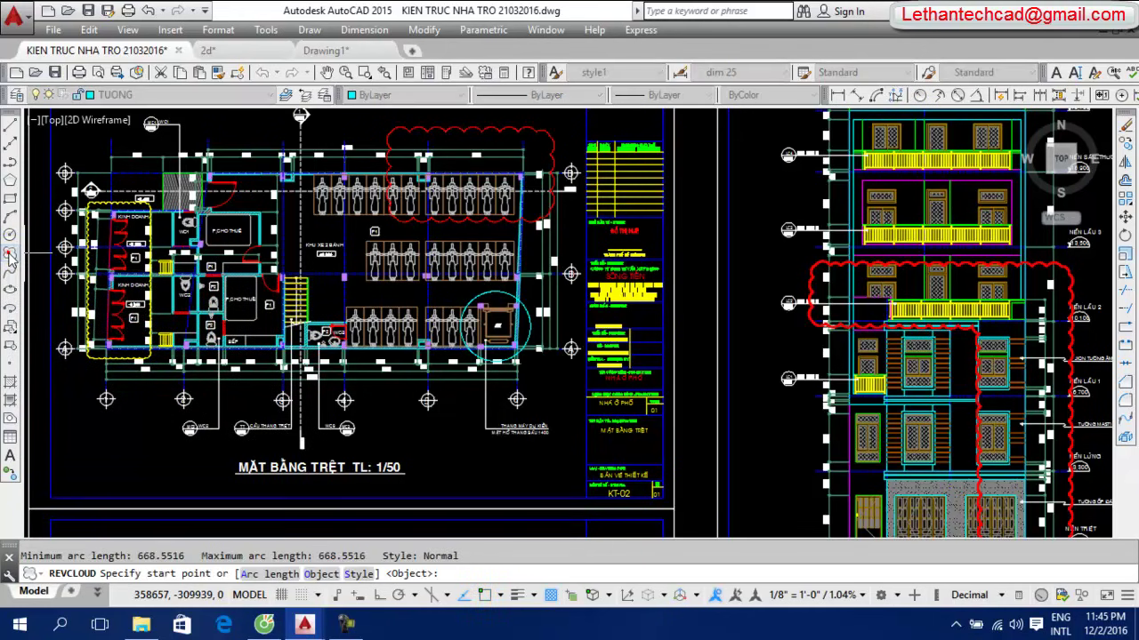
{"action": "left_click", "coordinate": [262, 573]}
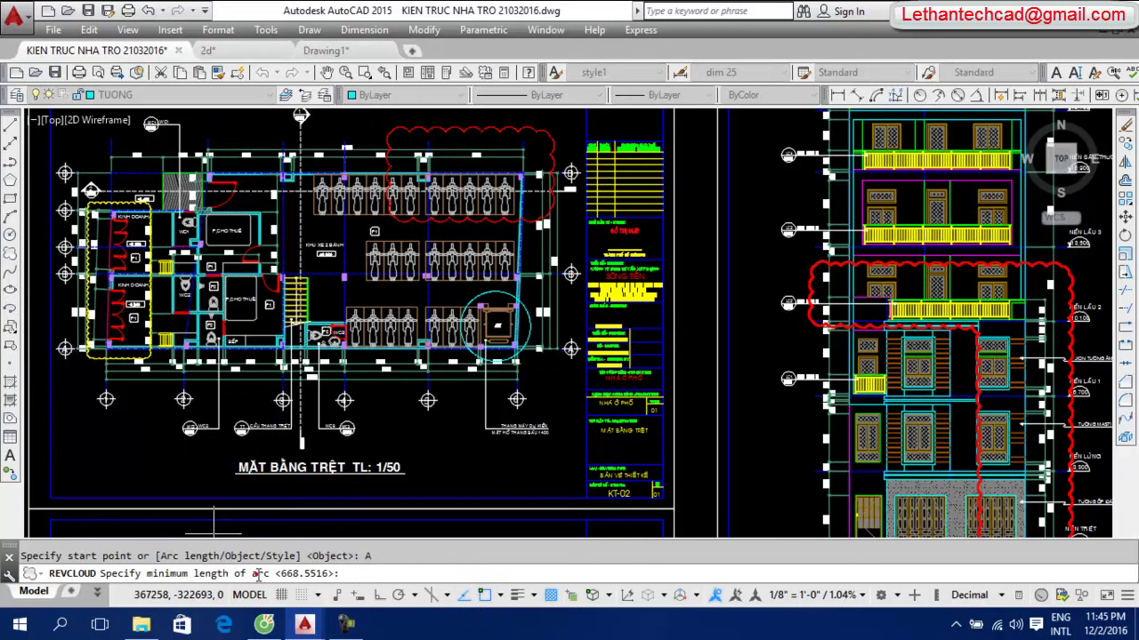
{"action": "scroll", "coordinate": [349, 403], "scroll_direction": "up", "scroll_amount": 5}
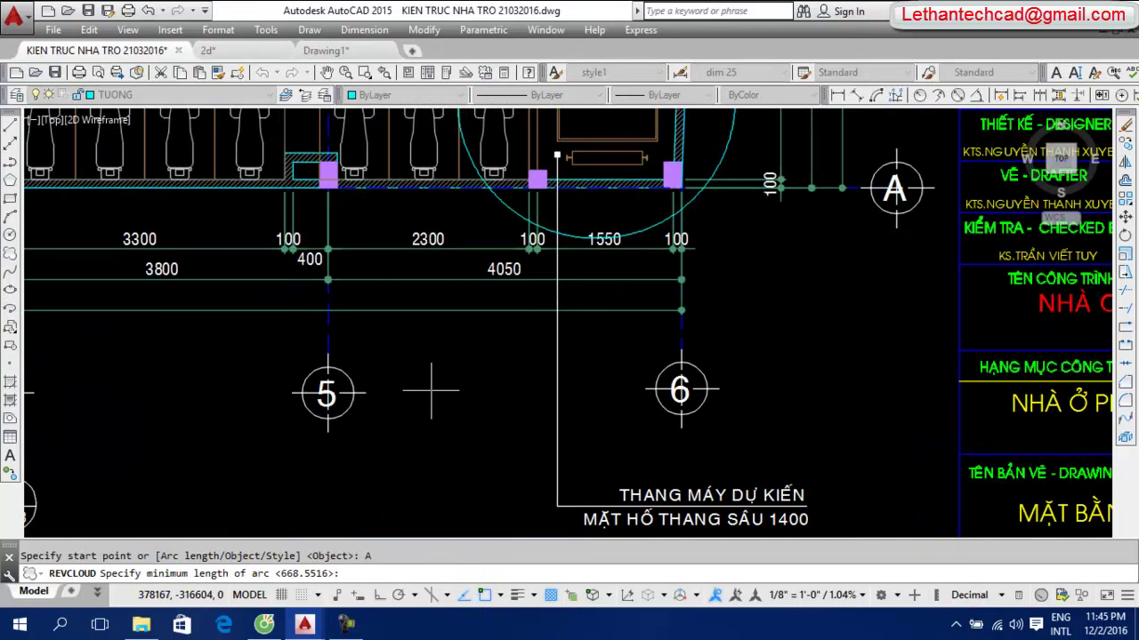
{"action": "left_click", "coordinate": [431, 391]}
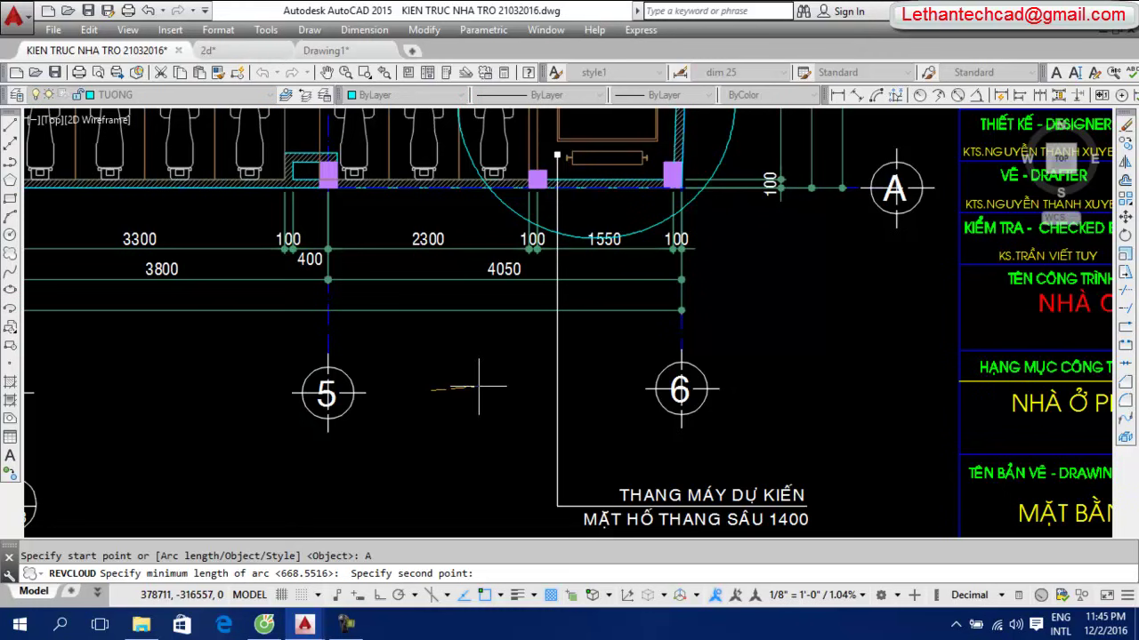
{"action": "left_click", "coordinate": [478, 387]}
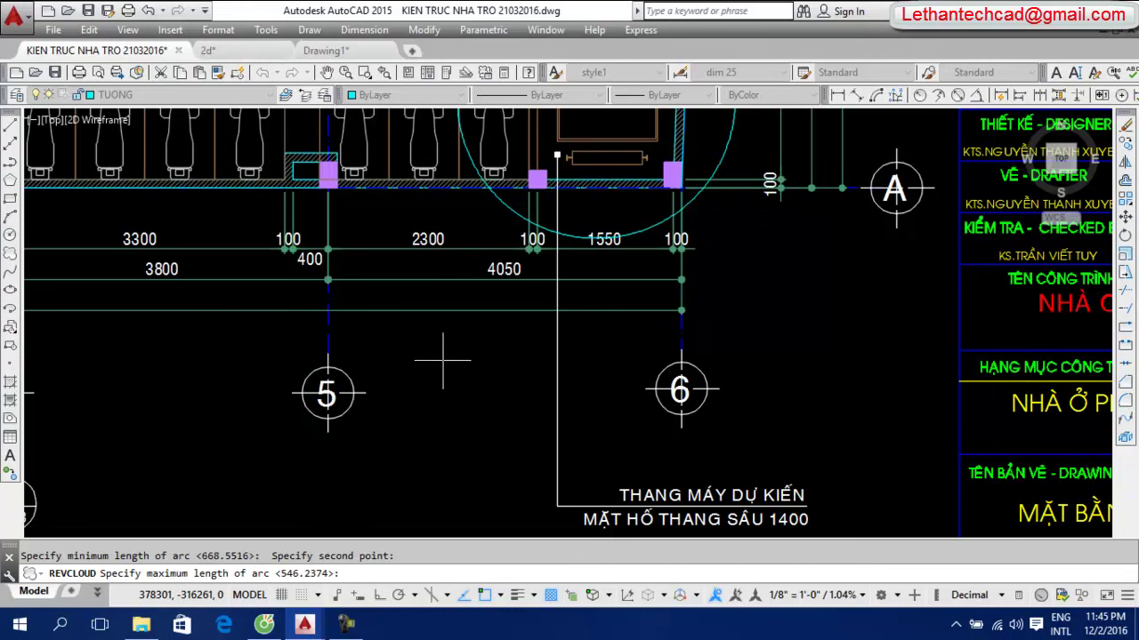
Accept the default maximum arc length and trace a cloud around the elevator and stall rooms
{"action": "key", "text": "Return"}
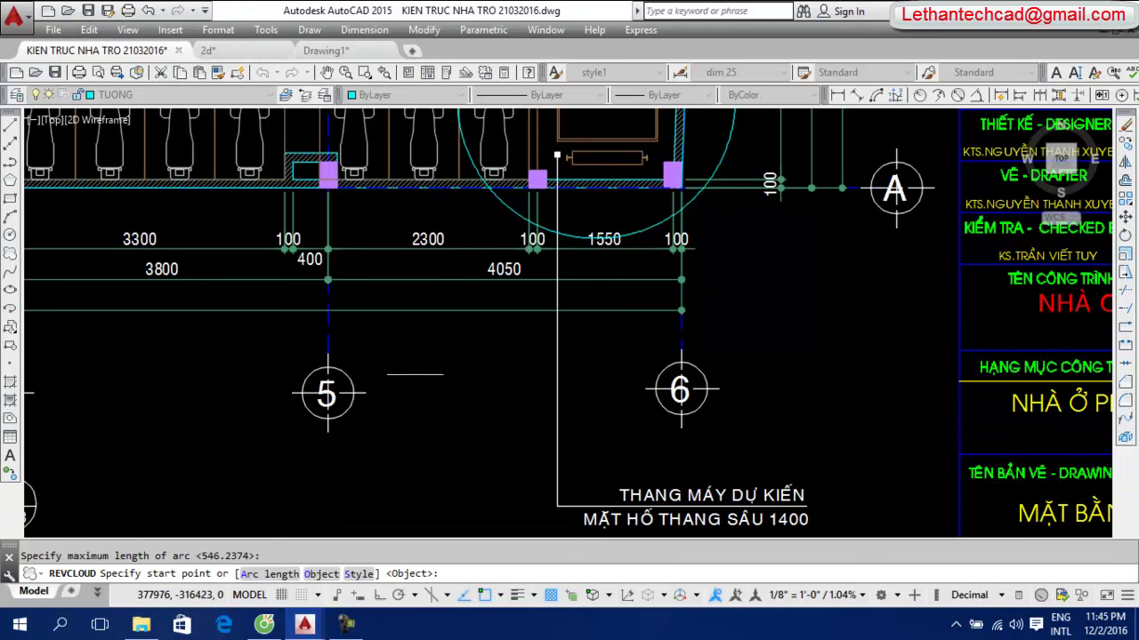
{"action": "left_click", "coordinate": [414, 376]}
{"action": "scroll", "coordinate": [496, 362], "scroll_direction": "down", "scroll_amount": 3}
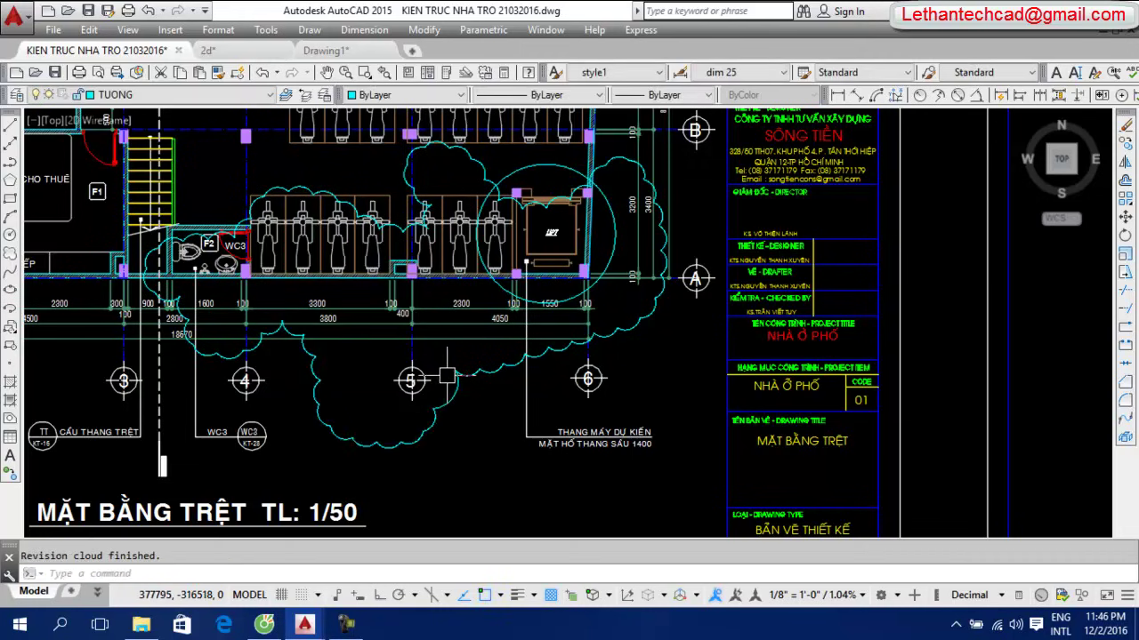
Make the elevator-area revision cloud Red, then deselect it
{"action": "left_click", "coordinate": [436, 422]}
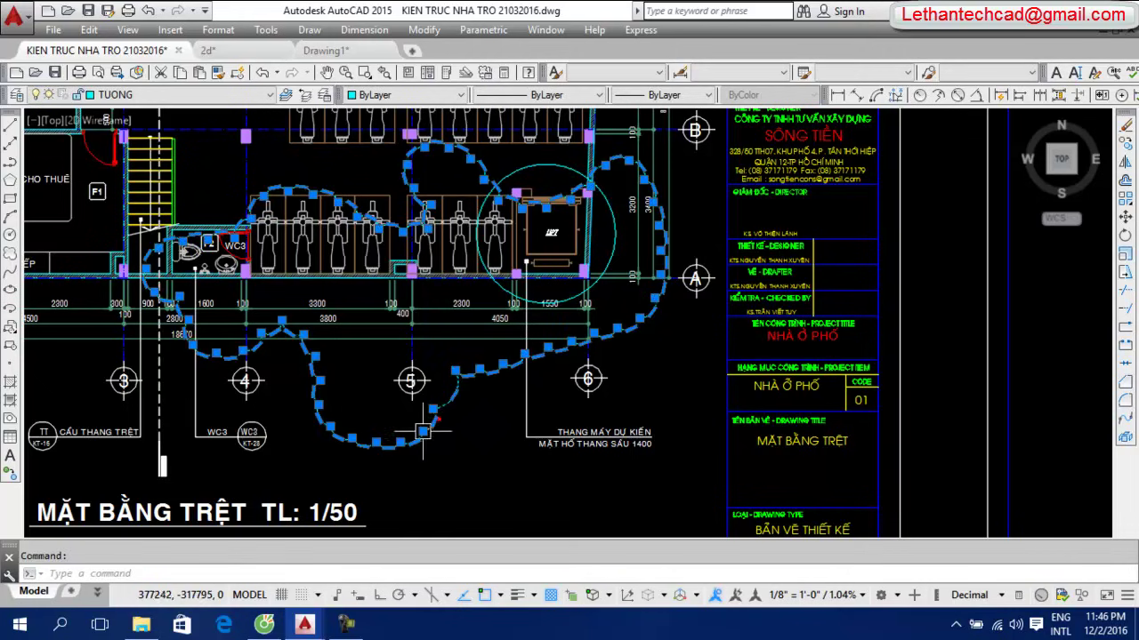
{"action": "left_click", "coordinate": [374, 94]}
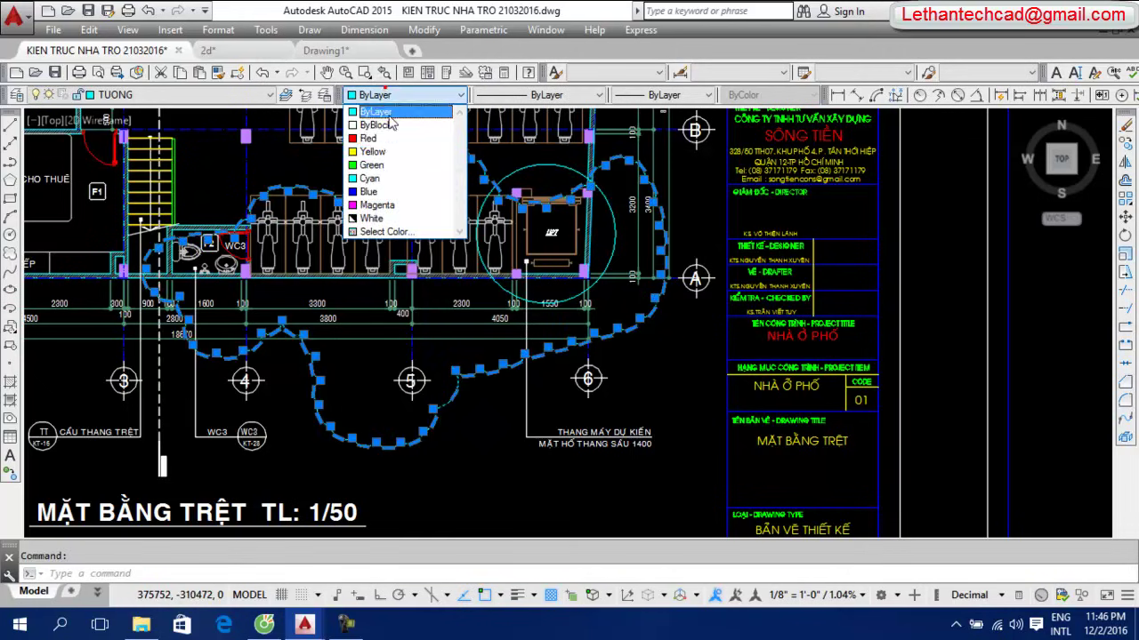
{"action": "left_click", "coordinate": [384, 137]}
{"action": "key", "text": "Escape"}
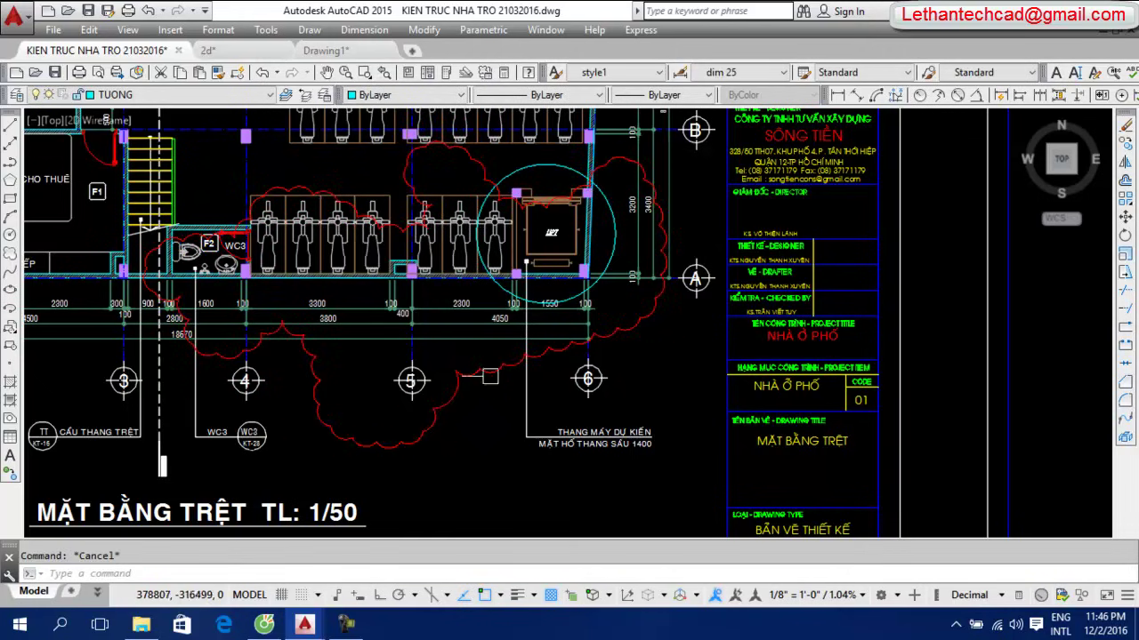
{"action": "scroll", "coordinate": [460, 439], "scroll_direction": "down", "scroll_amount": 3}
{"action": "scroll", "coordinate": [447, 408], "scroll_direction": "up", "scroll_amount": 3}
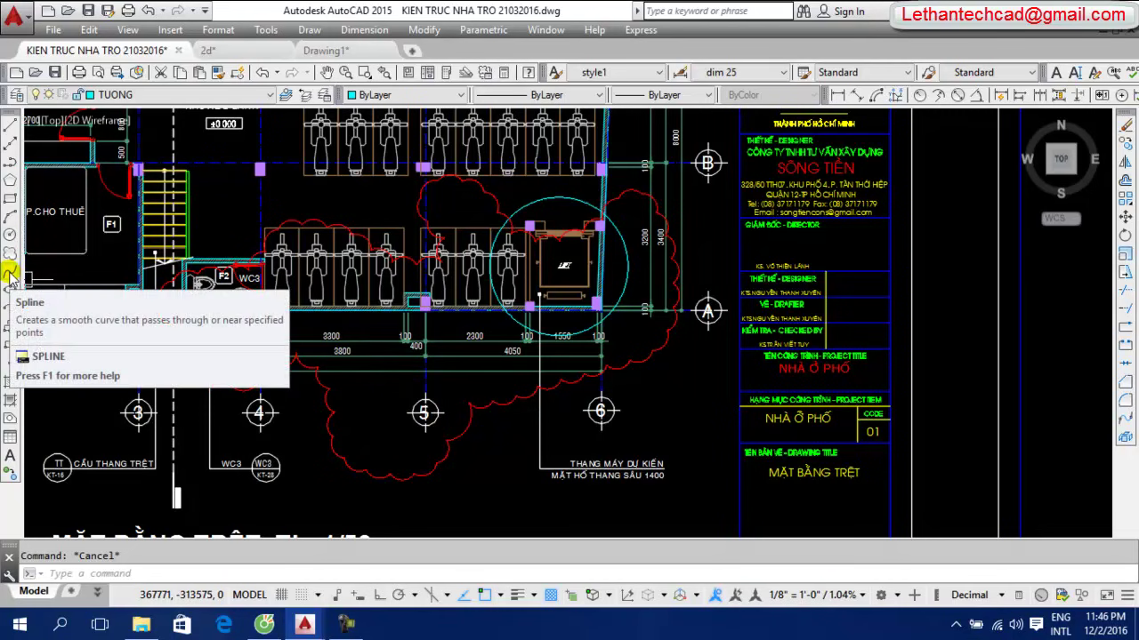
{"action": "mouse_move", "coordinate": [9, 275]}
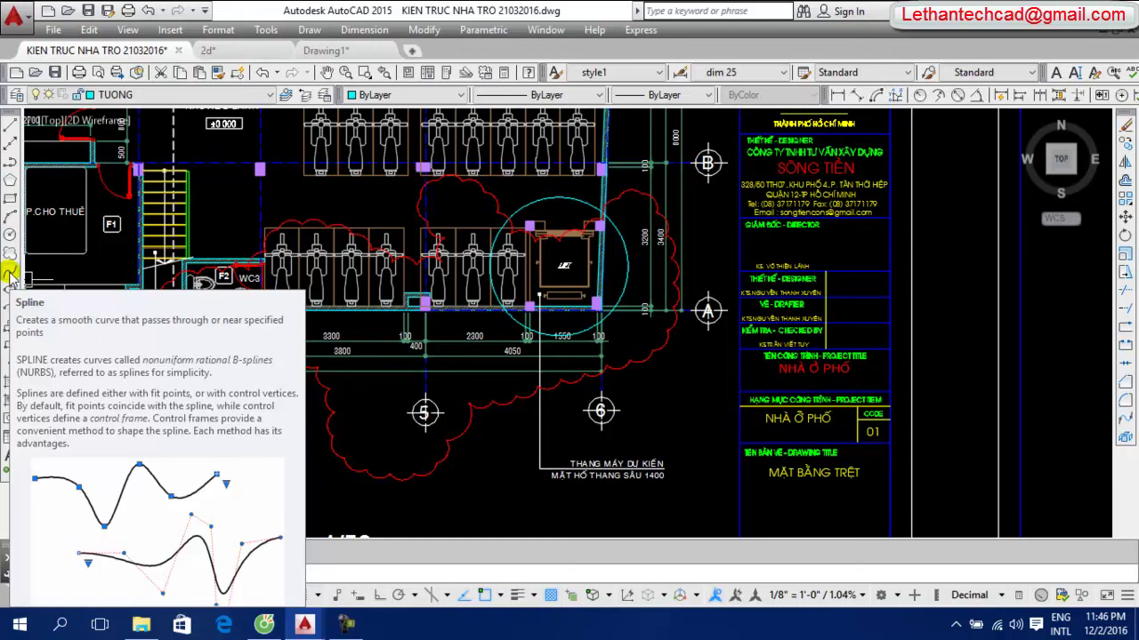
Draw a long rectangle in empty space beside the legend sheet
{"action": "key", "text": "Escape"}
{"action": "scroll", "coordinate": [356, 178], "scroll_direction": "down", "scroll_amount": 3}
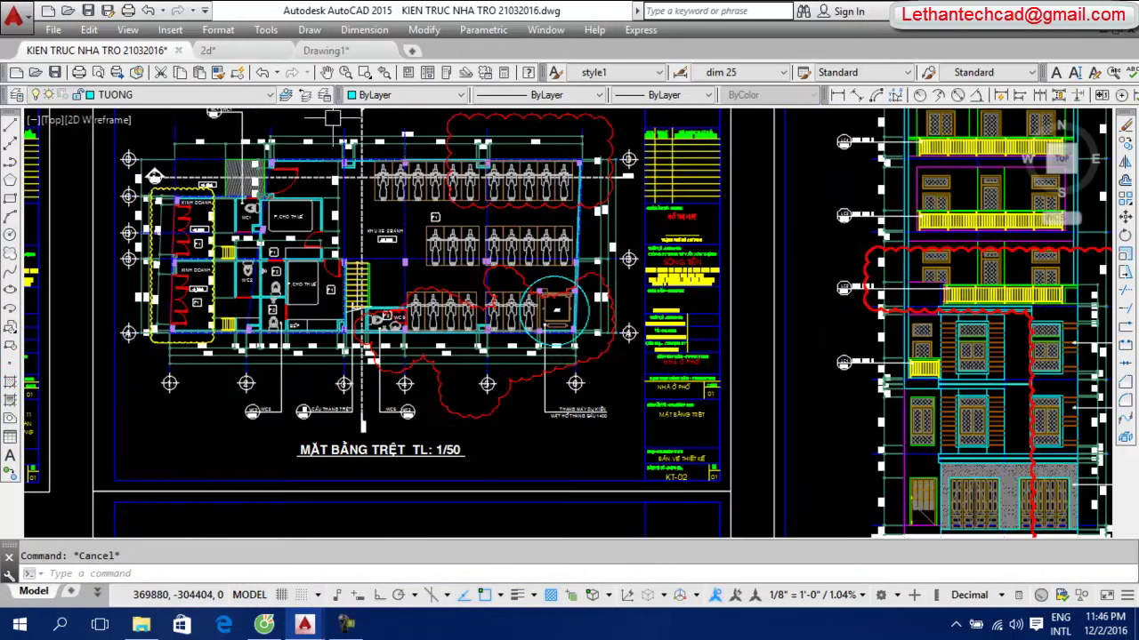
{"action": "middle_click_drag", "start_coordinate": [332, 119], "coordinate": [356, 137]}
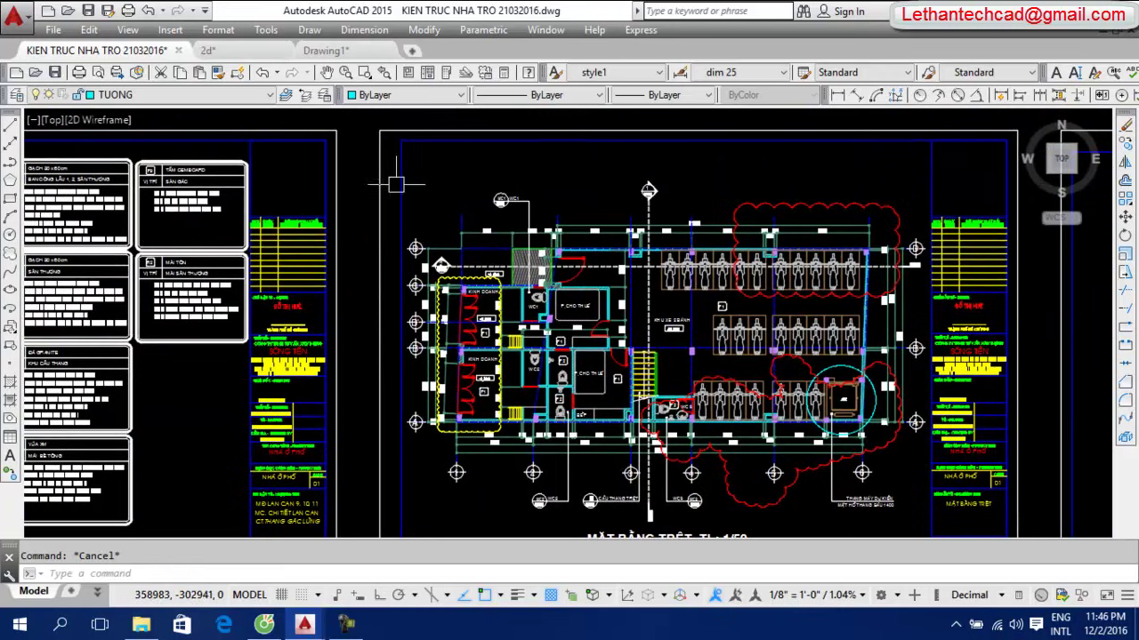
{"action": "scroll", "coordinate": [299, 262], "scroll_direction": "down", "scroll_amount": 5}
{"action": "scroll", "coordinate": [249, 307], "scroll_direction": "up", "scroll_amount": 3}
{"action": "type", "text": "rec"}
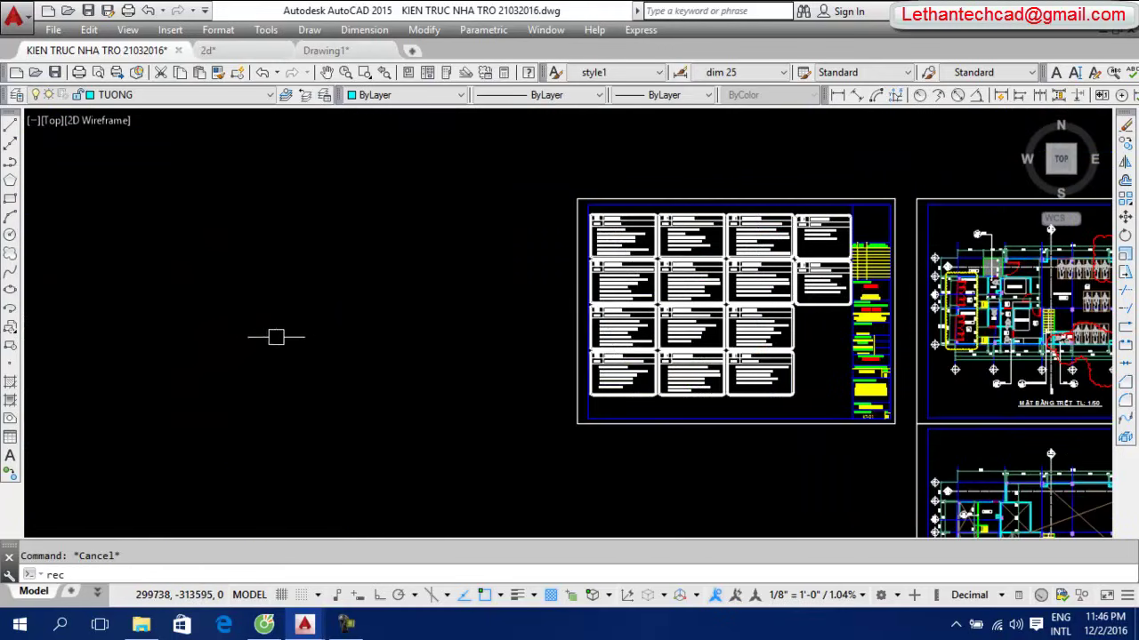
{"action": "key", "text": "Return"}
{"action": "left_click", "coordinate": [132, 280]}
{"action": "left_click", "coordinate": [452, 339]}
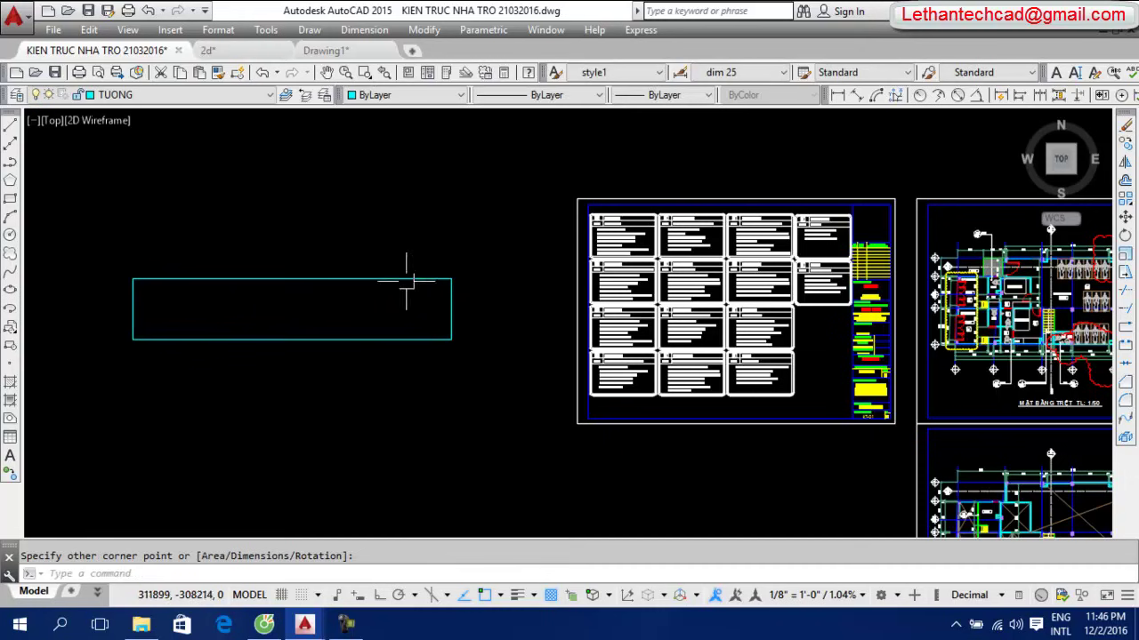
Draw an S-shaped spline across the rectangle's right end, corner to corner
{"action": "left_click", "coordinate": [11, 276]}
{"action": "scroll", "coordinate": [552, 319], "scroll_direction": "up", "scroll_amount": 3}
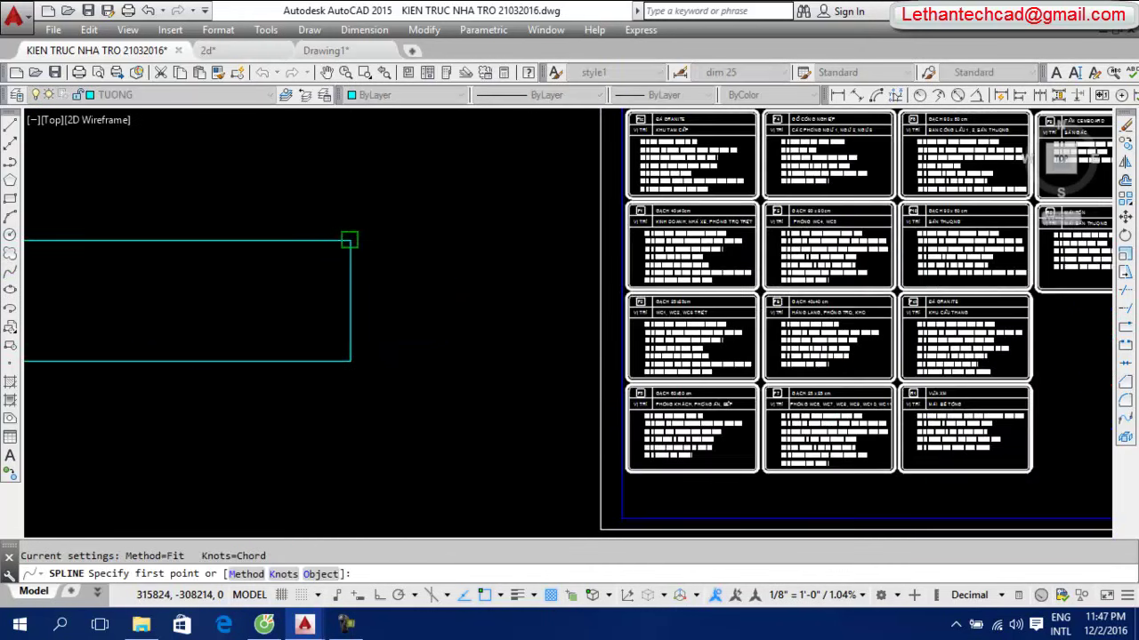
{"action": "left_click", "coordinate": [337, 252]}
{"action": "left_click", "coordinate": [322, 269]}
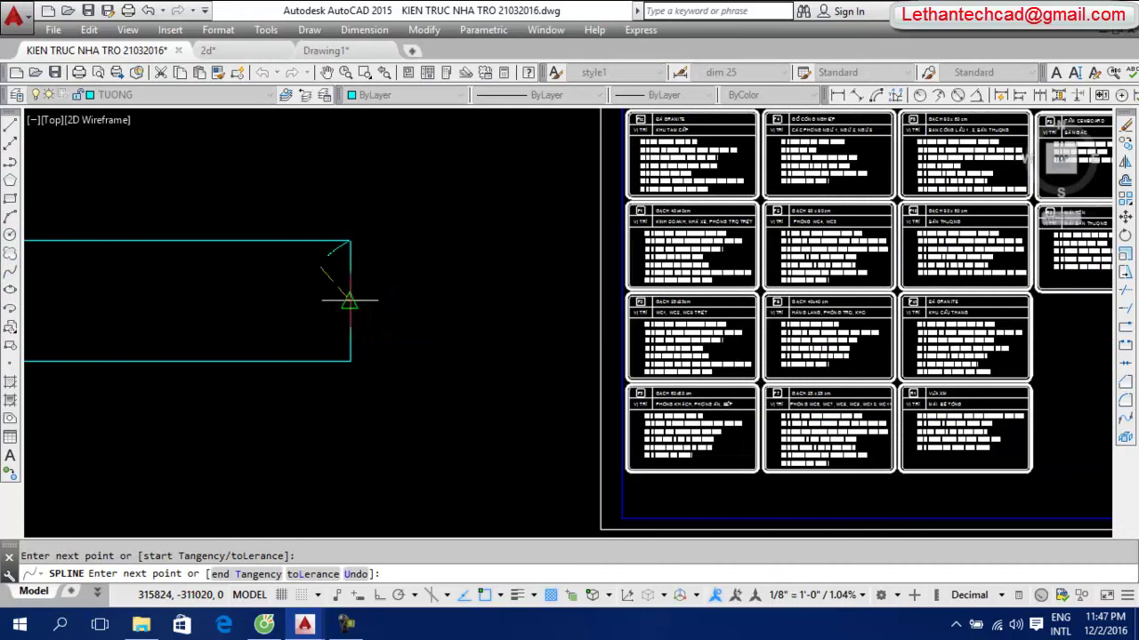
{"action": "left_click", "coordinate": [369, 320]}
{"action": "left_click", "coordinate": [351, 361]}
{"action": "key", "text": "Return"}
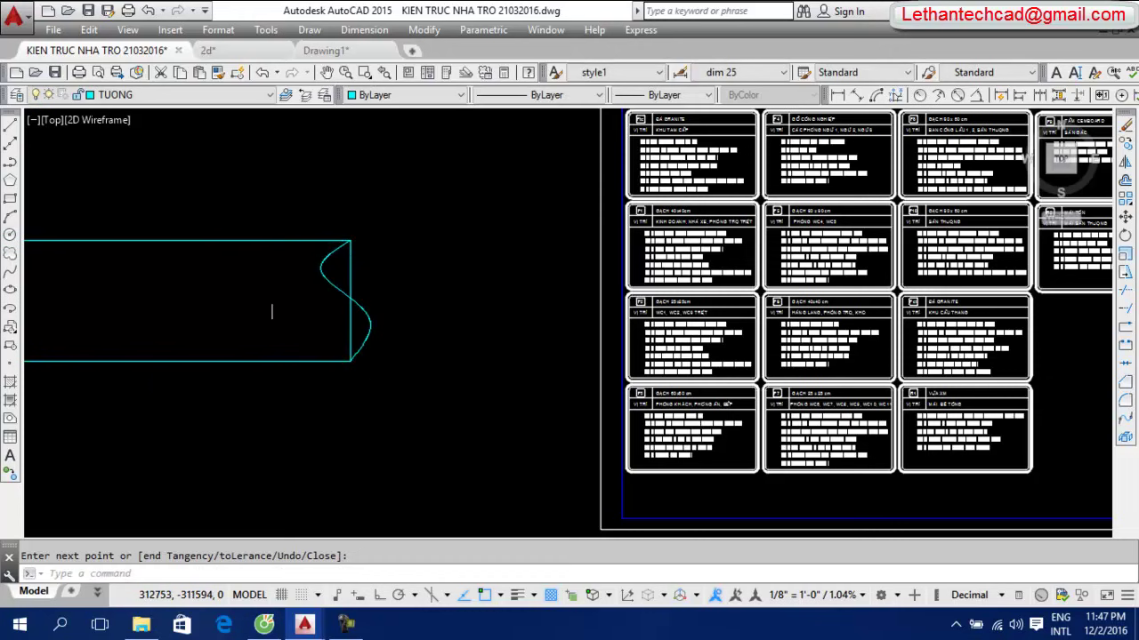
Draw a long sweeping curve through five points below the rectangle
{"action": "scroll", "coordinate": [415, 272], "scroll_direction": "down", "scroll_amount": 5}
{"action": "middle_click_drag", "start_coordinate": [416, 272], "coordinate": [294, 264]}
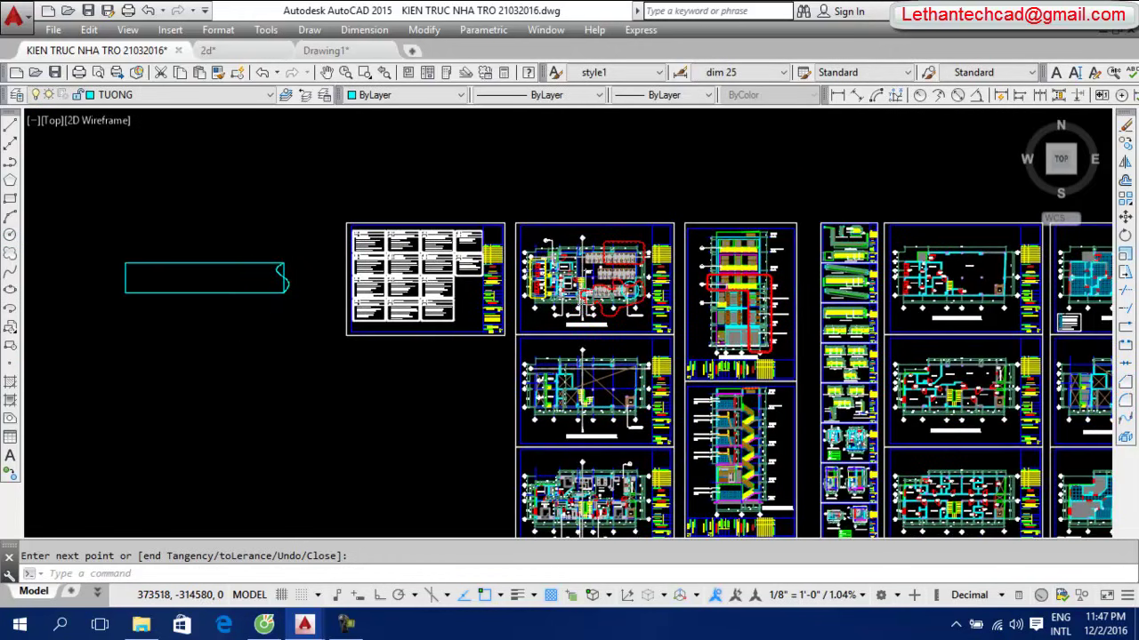
{"action": "middle_click_drag", "start_coordinate": [238, 354], "coordinate": [323, 356]}
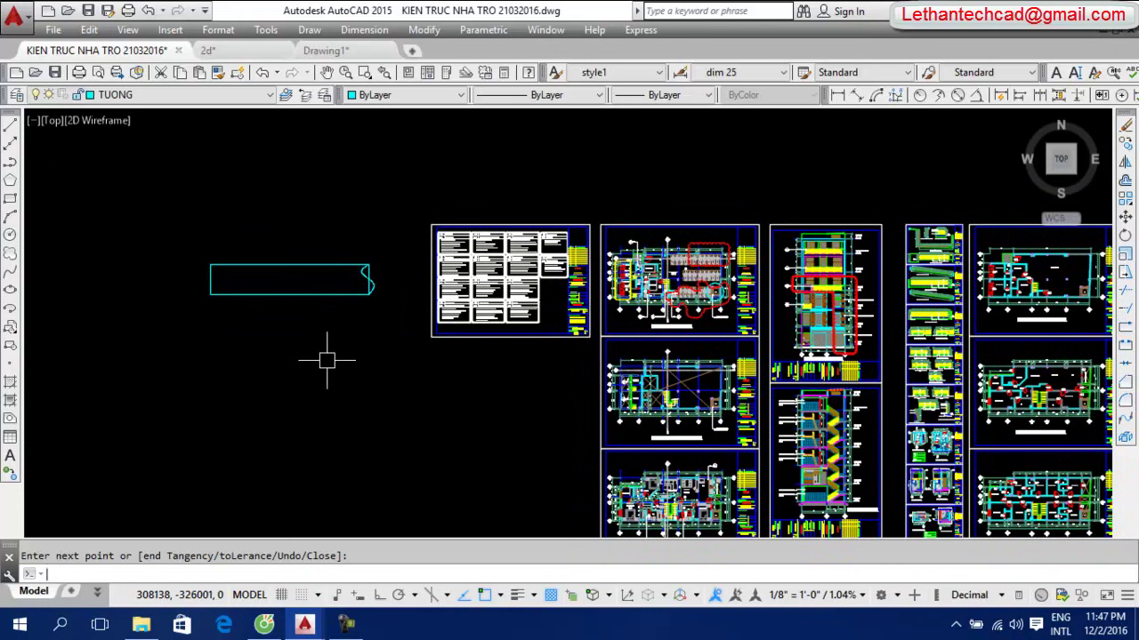
{"action": "type", "text": "spl"}
{"action": "key", "text": "Return"}
{"action": "left_click", "coordinate": [134, 309]}
{"action": "left_click", "coordinate": [173, 376]}
{"action": "left_click", "coordinate": [334, 407]}
{"action": "left_click", "coordinate": [614, 407]}
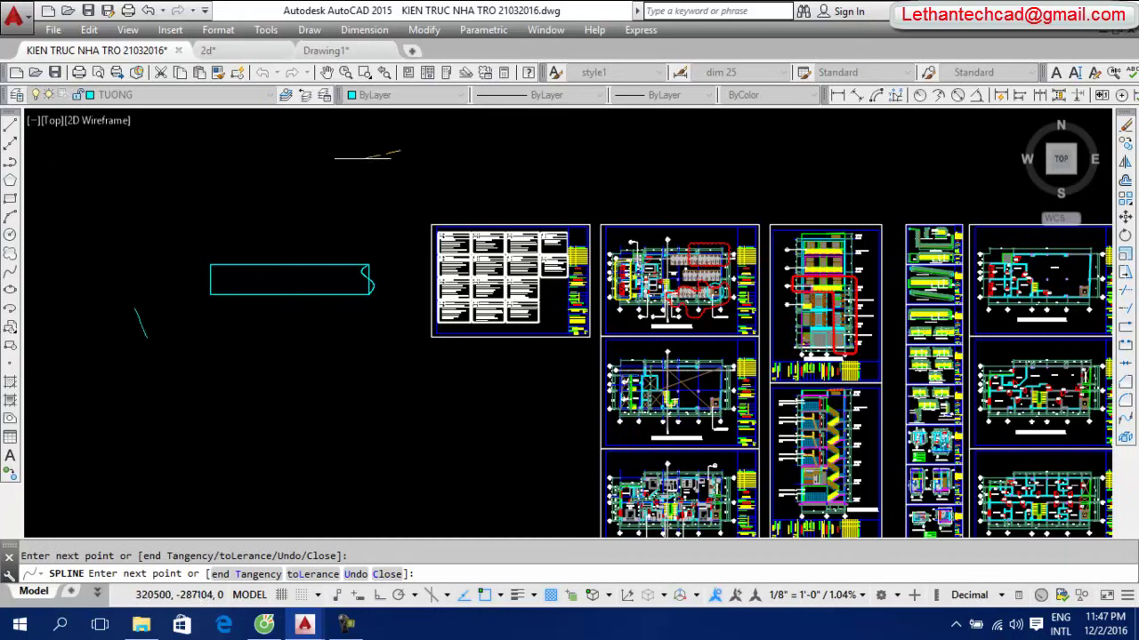
{"action": "left_click", "coordinate": [116, 285]}
{"action": "key", "text": "Return"}
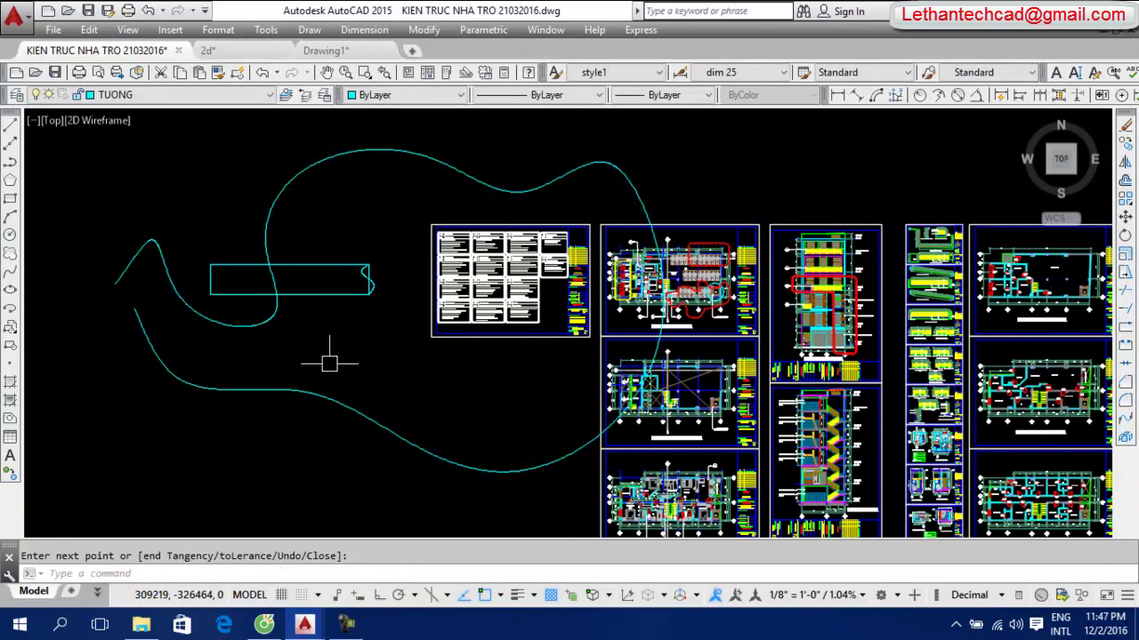
Draw a small four-point squiggle curve
{"action": "scroll", "coordinate": [334, 354], "scroll_direction": "up", "scroll_amount": 2}
{"action": "key", "text": "Return"}
{"action": "scroll", "coordinate": [272, 293], "scroll_direction": "up", "scroll_amount": 3}
{"action": "left_click", "coordinate": [229, 407]}
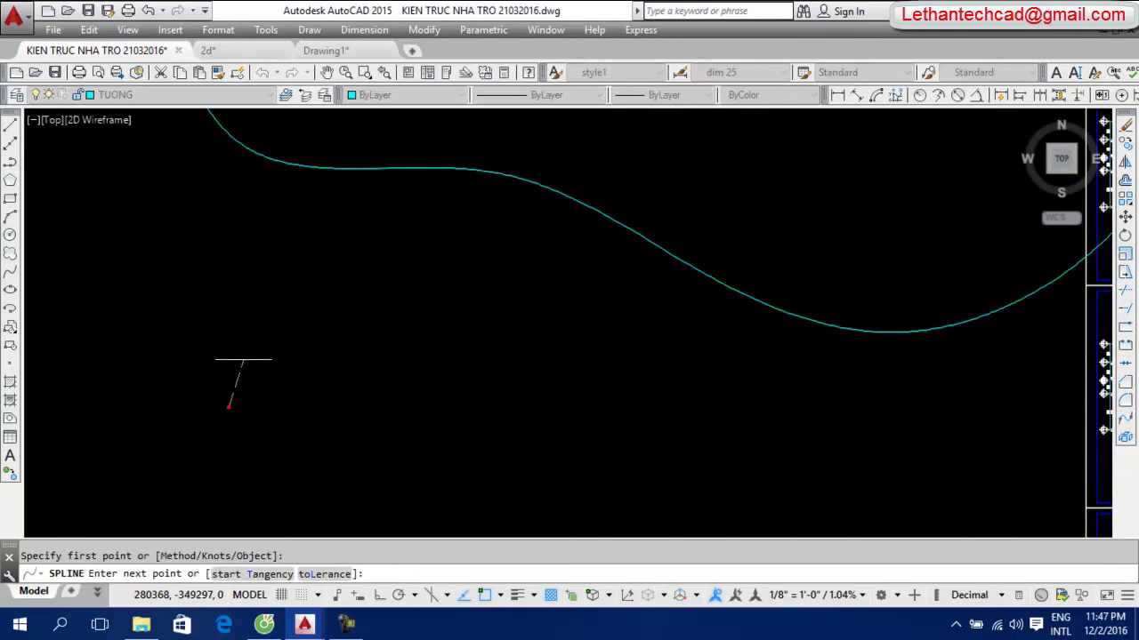
{"action": "left_click", "coordinate": [239, 374]}
{"action": "left_click", "coordinate": [313, 376]}
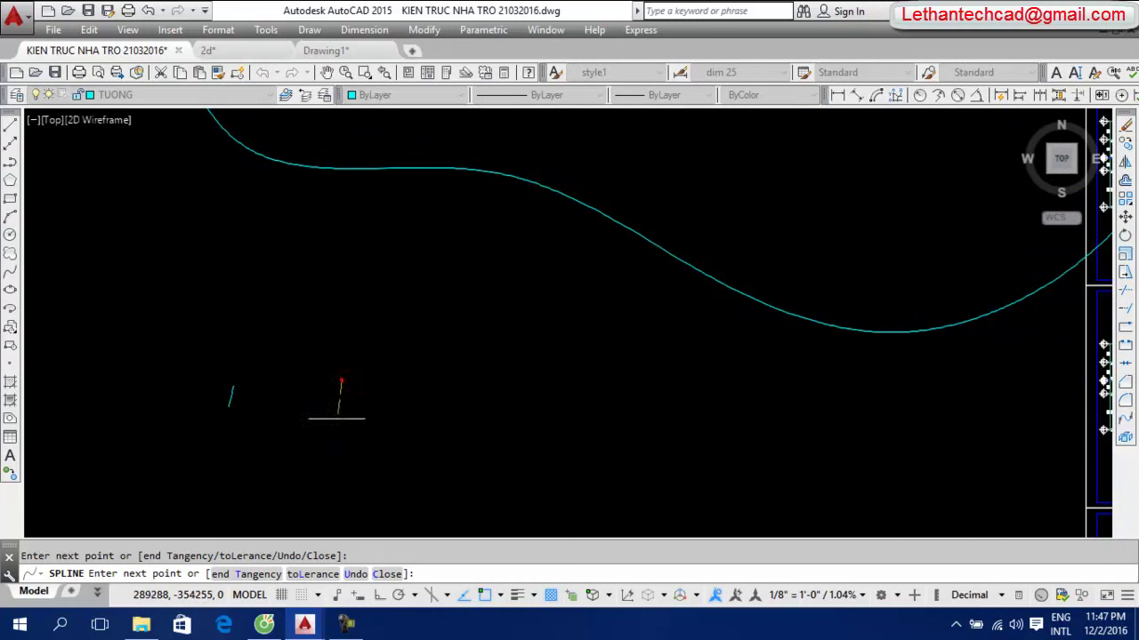
{"action": "left_click", "coordinate": [238, 389]}
{"action": "key", "text": "Return"}
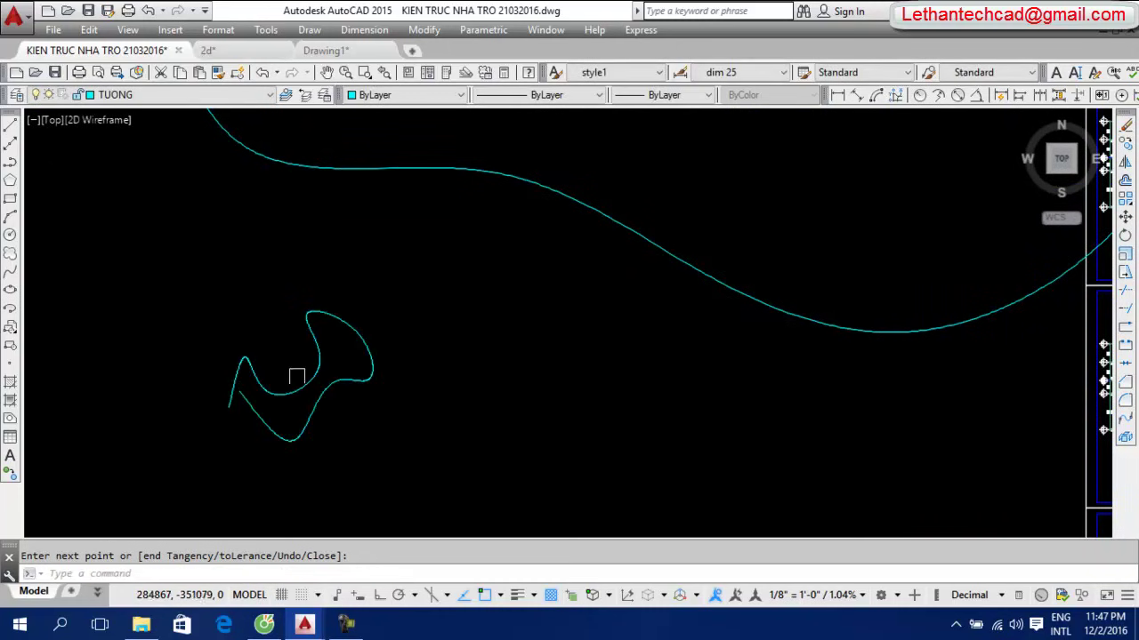
{"action": "scroll", "coordinate": [59, 373], "scroll_direction": "down", "scroll_amount": 3}
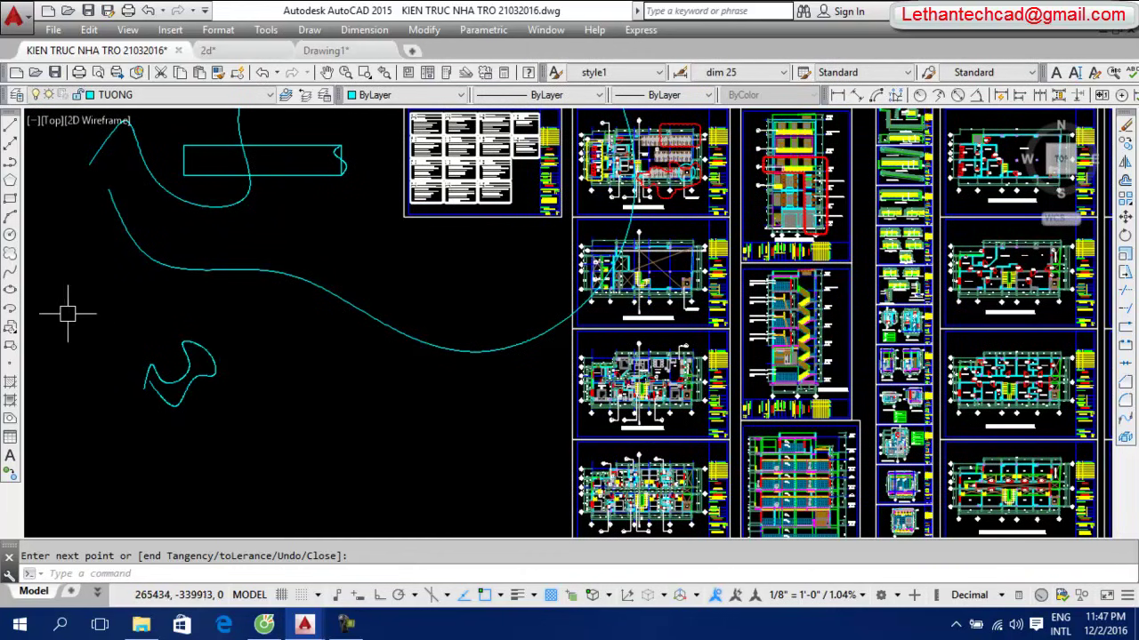
{"action": "middle_click_drag", "start_coordinate": [147, 341], "coordinate": [656, 368]}
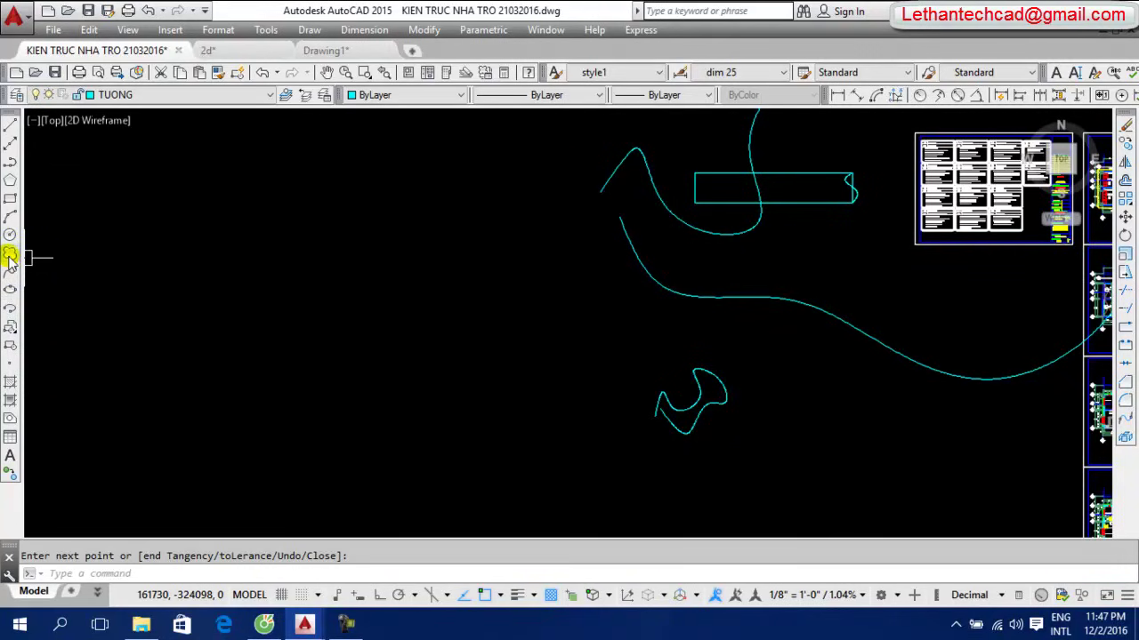
Draw a tall rectangle in the open drawing space
{"action": "left_click", "coordinate": [9, 198]}
{"action": "left_click", "coordinate": [183, 456]}
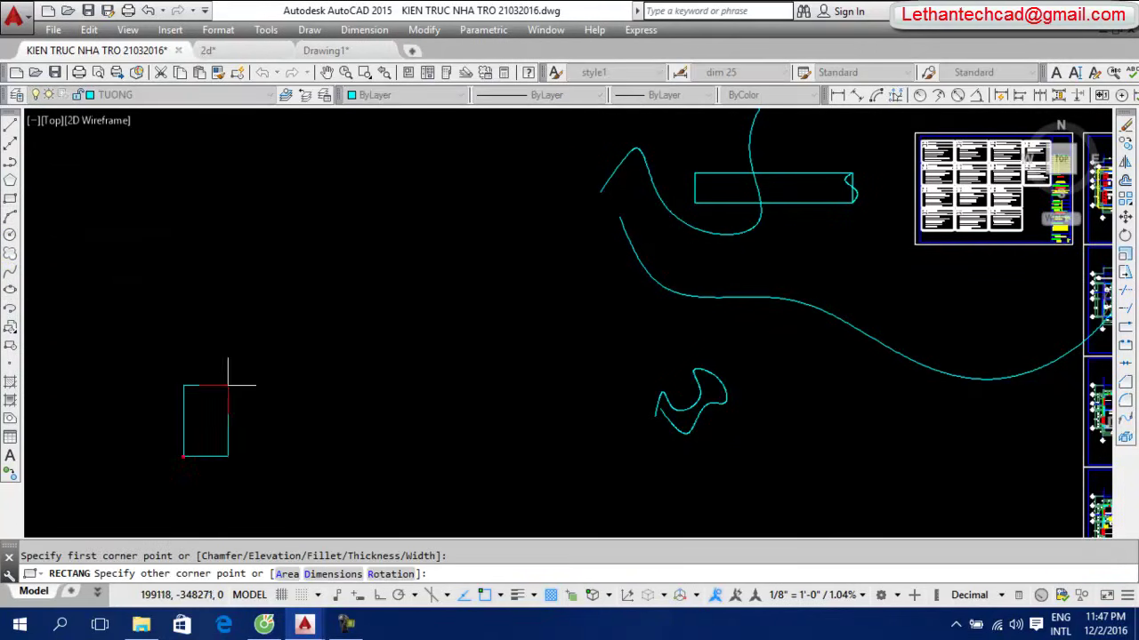
{"action": "left_click", "coordinate": [384, 151]}
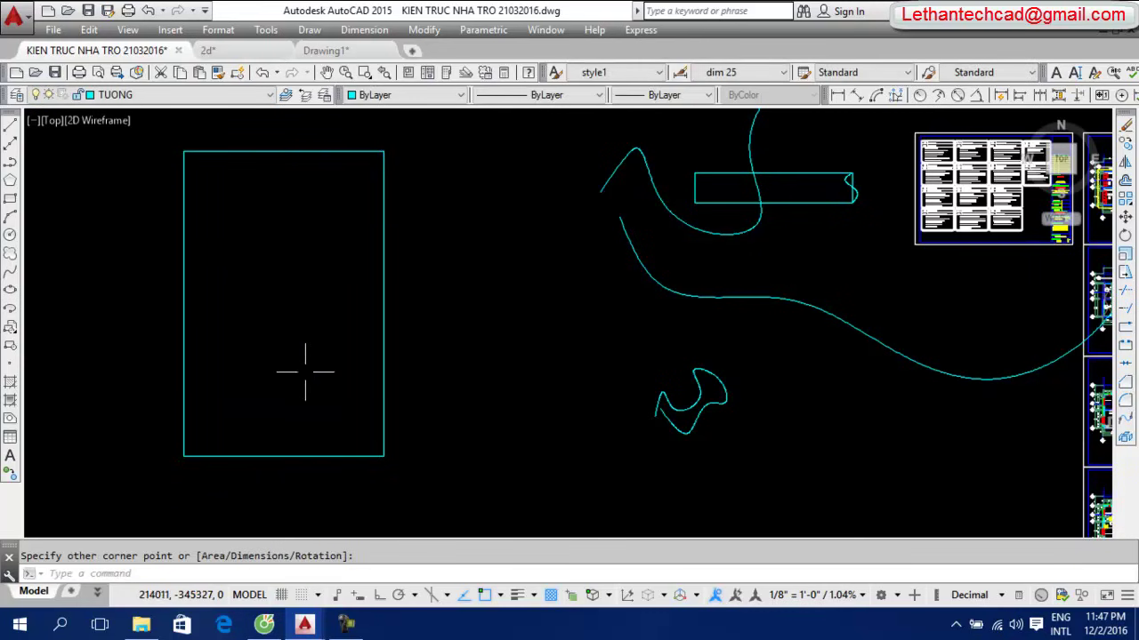
{"action": "scroll", "coordinate": [203, 241], "scroll_direction": "up", "scroll_amount": 3}
{"action": "middle_click_drag", "start_coordinate": [204, 231], "coordinate": [234, 409]}
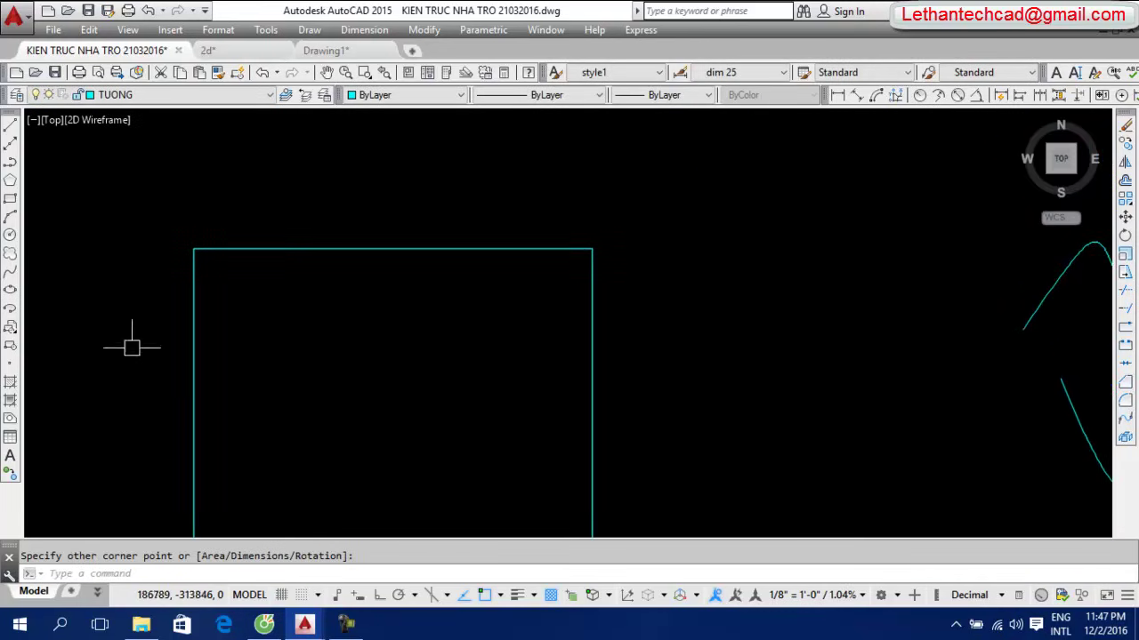
Draw a wavy spline outline inside the tall rectangle
{"action": "left_click", "coordinate": [9, 272]}
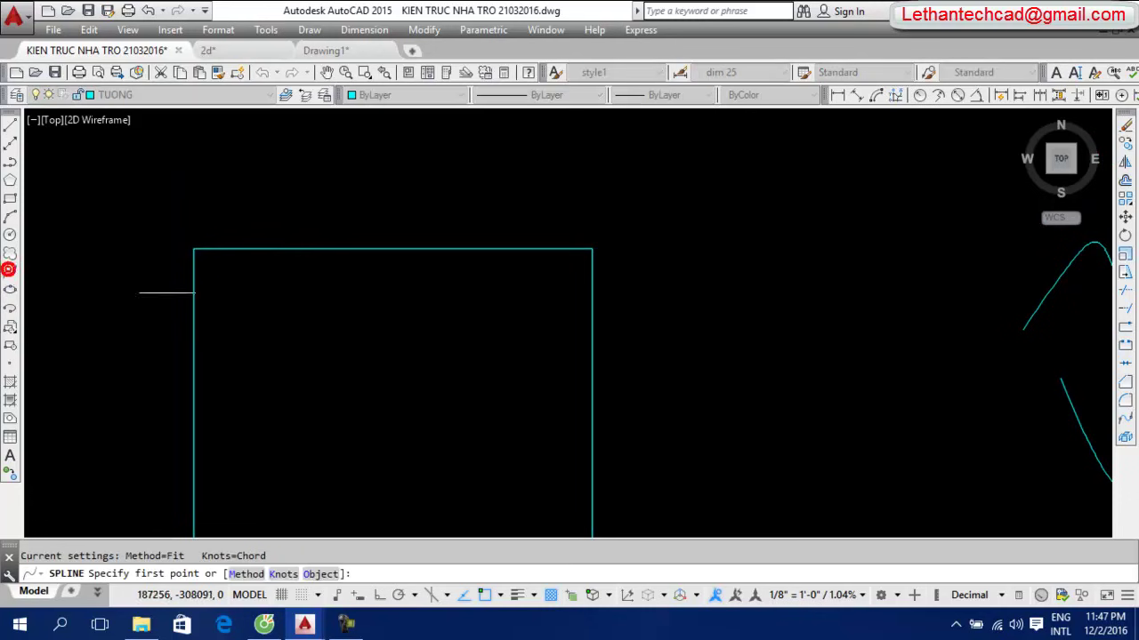
{"action": "left_click", "coordinate": [239, 363]}
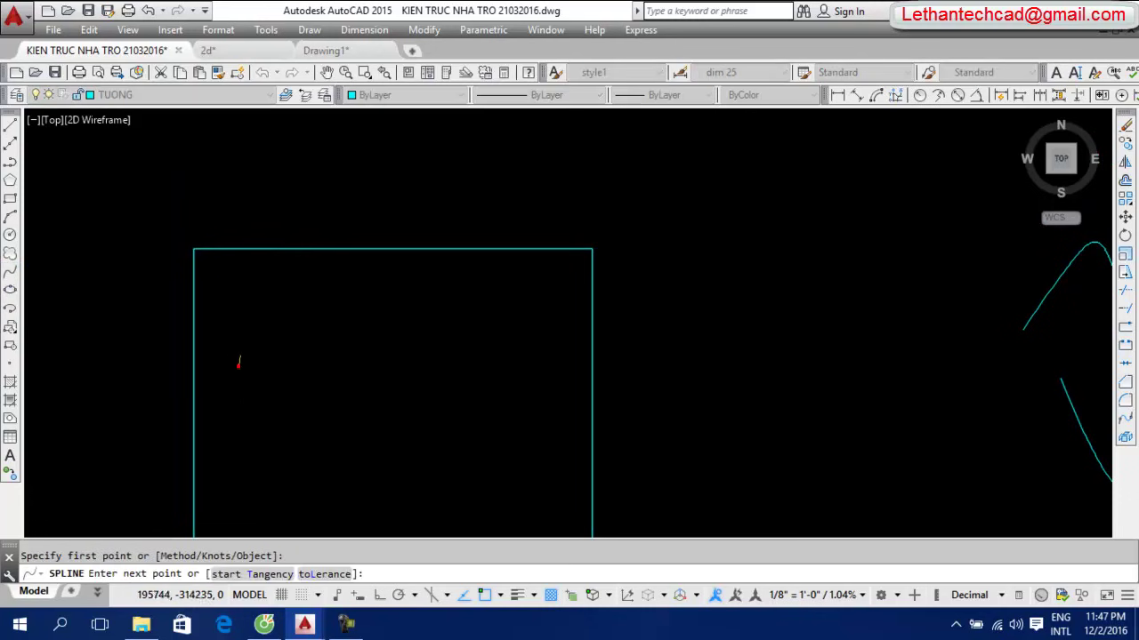
{"action": "left_click", "coordinate": [255, 306]}
{"action": "left_click", "coordinate": [298, 313]}
{"action": "left_click", "coordinate": [388, 307]}
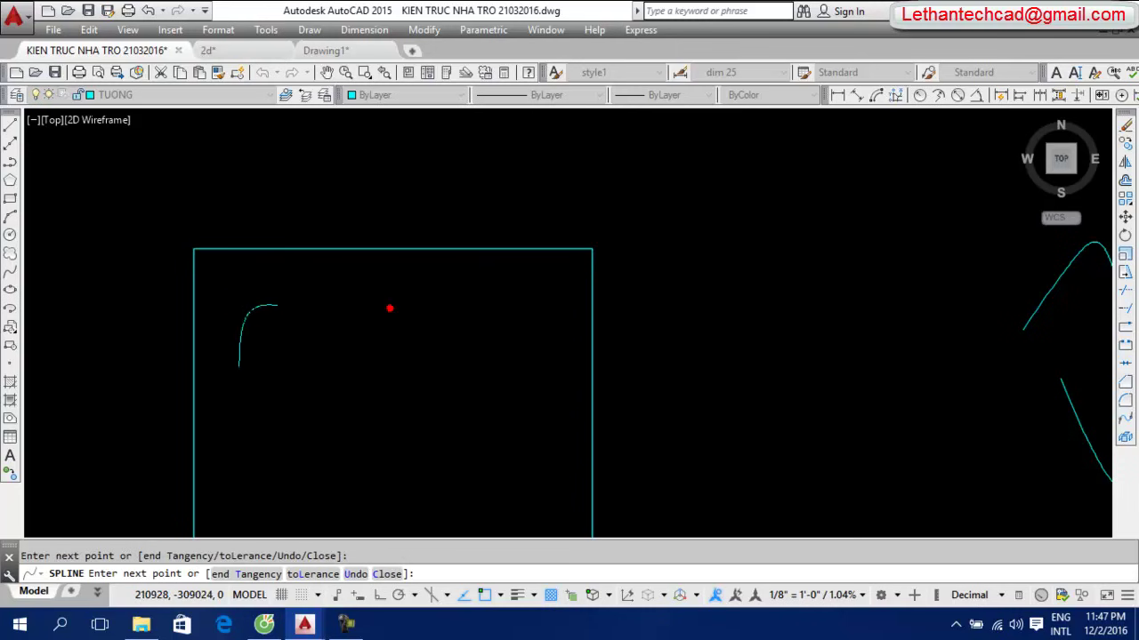
{"action": "left_click", "coordinate": [439, 312]}
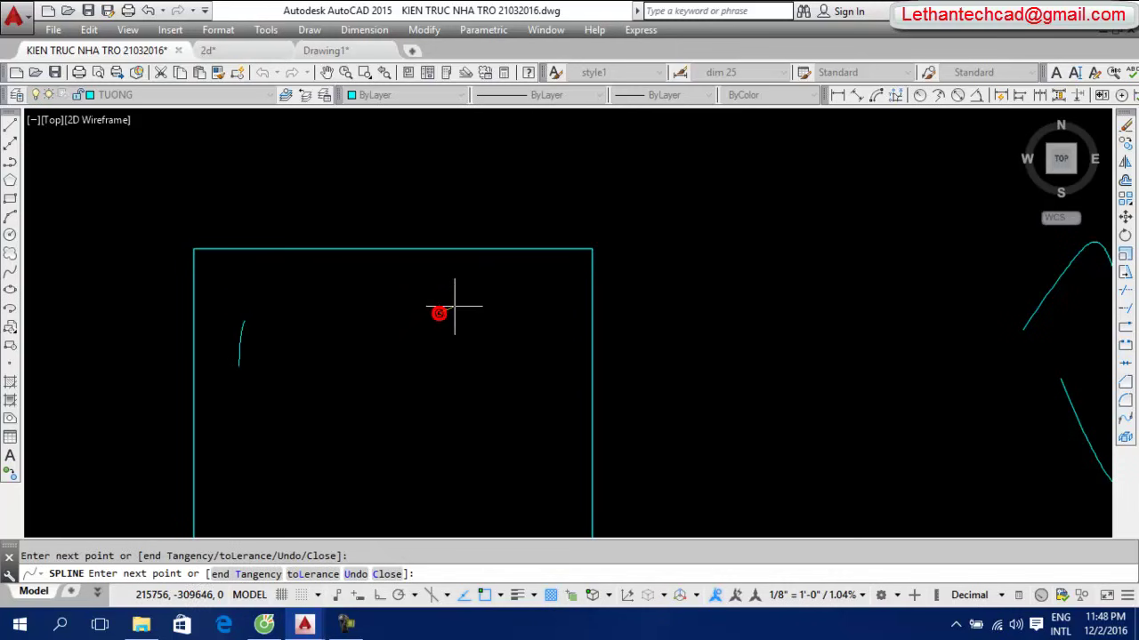
{"action": "left_click", "coordinate": [542, 324]}
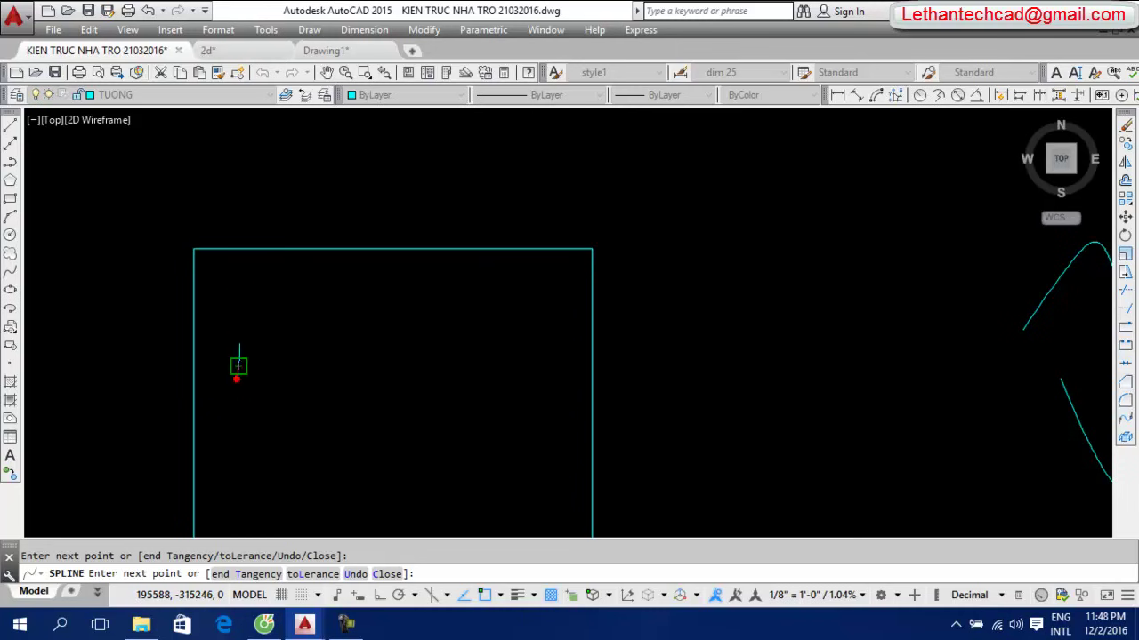
{"action": "key", "text": "Return"}
{"action": "middle_click_drag", "start_coordinate": [320, 451], "coordinate": [364, 363]}
{"action": "scroll", "coordinate": [445, 338], "scroll_direction": "up", "scroll_amount": 3}
{"action": "scroll", "coordinate": [437, 356], "scroll_direction": "down", "scroll_amount": 3}
Drag the spline's right-end and upper-right grips to reshape the right lobe
{"action": "scroll", "coordinate": [426, 301], "scroll_direction": "up", "scroll_amount": 3}
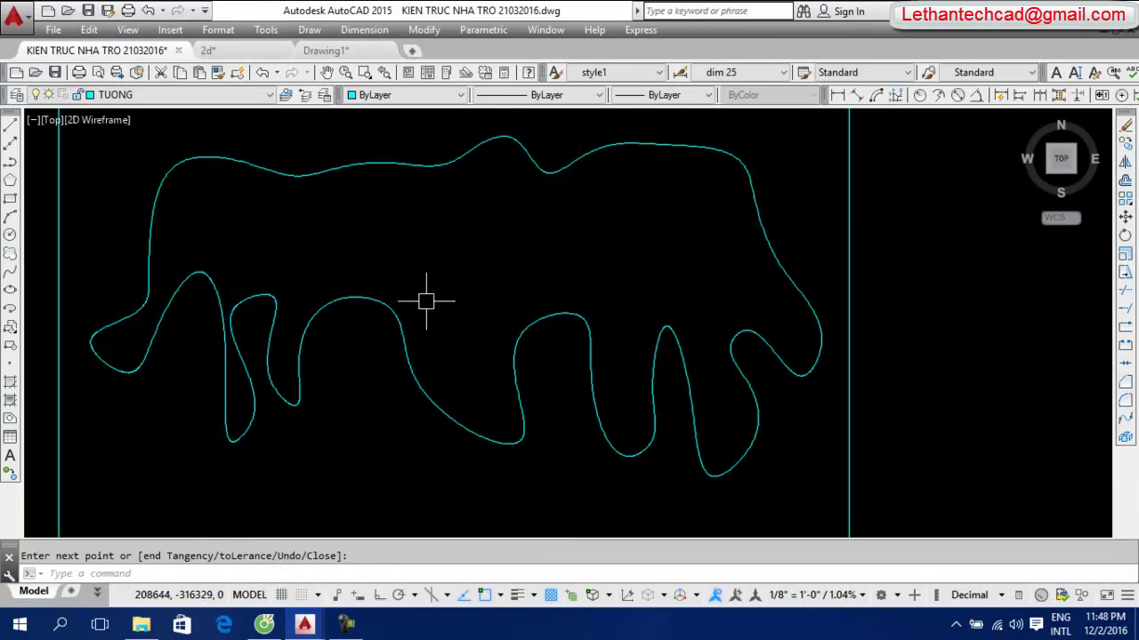
{"action": "left_click", "coordinate": [400, 331]}
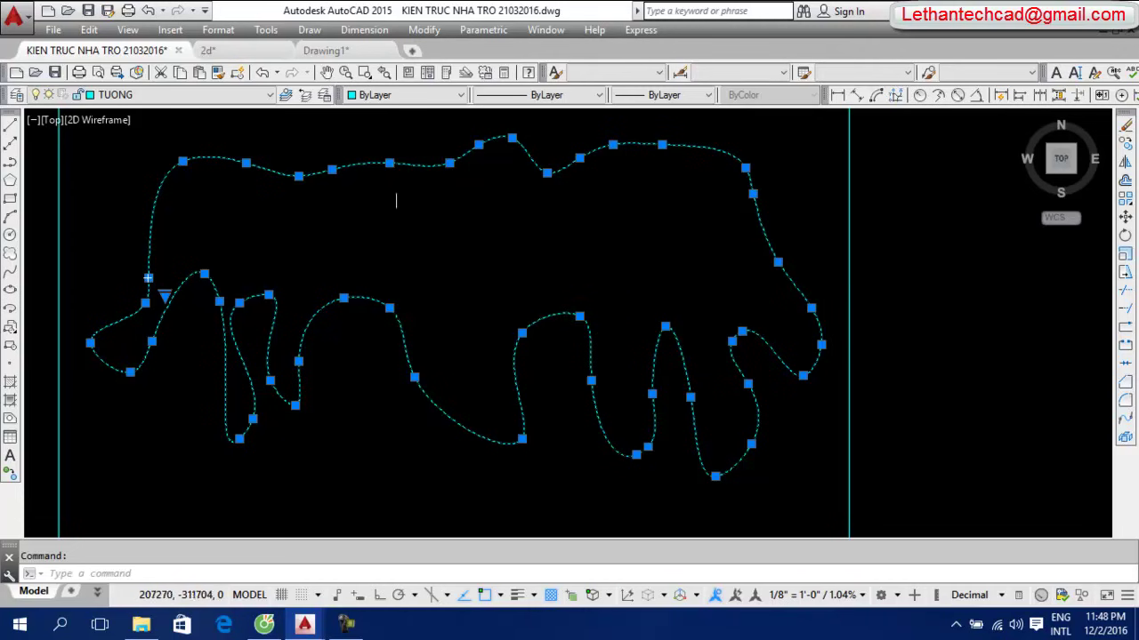
{"action": "left_click", "coordinate": [811, 309]}
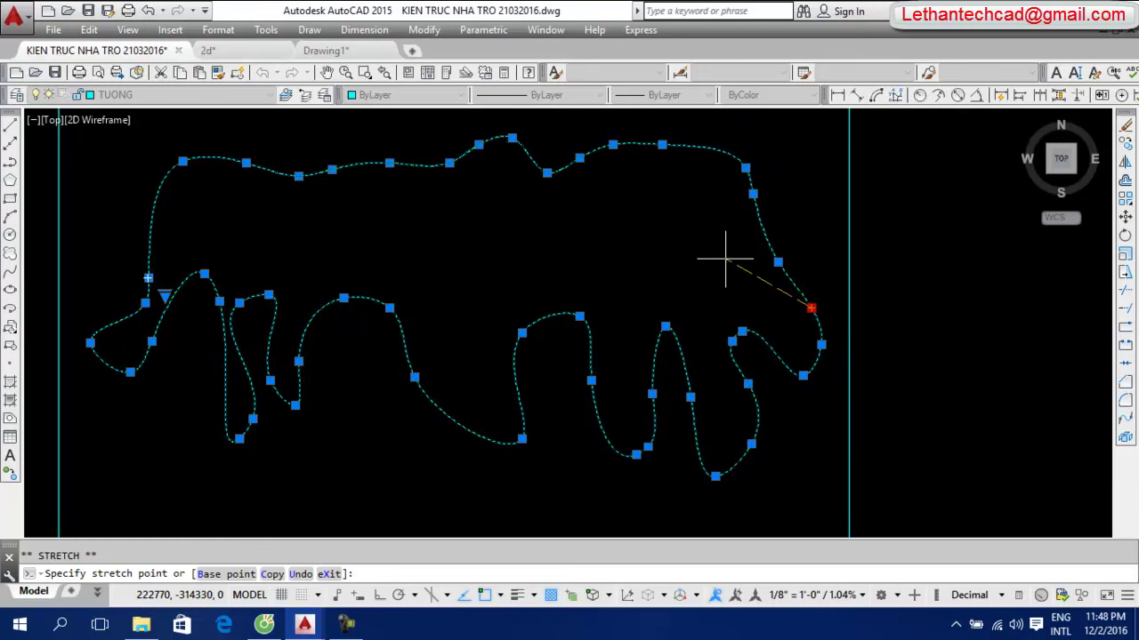
{"action": "left_click", "coordinate": [722, 259]}
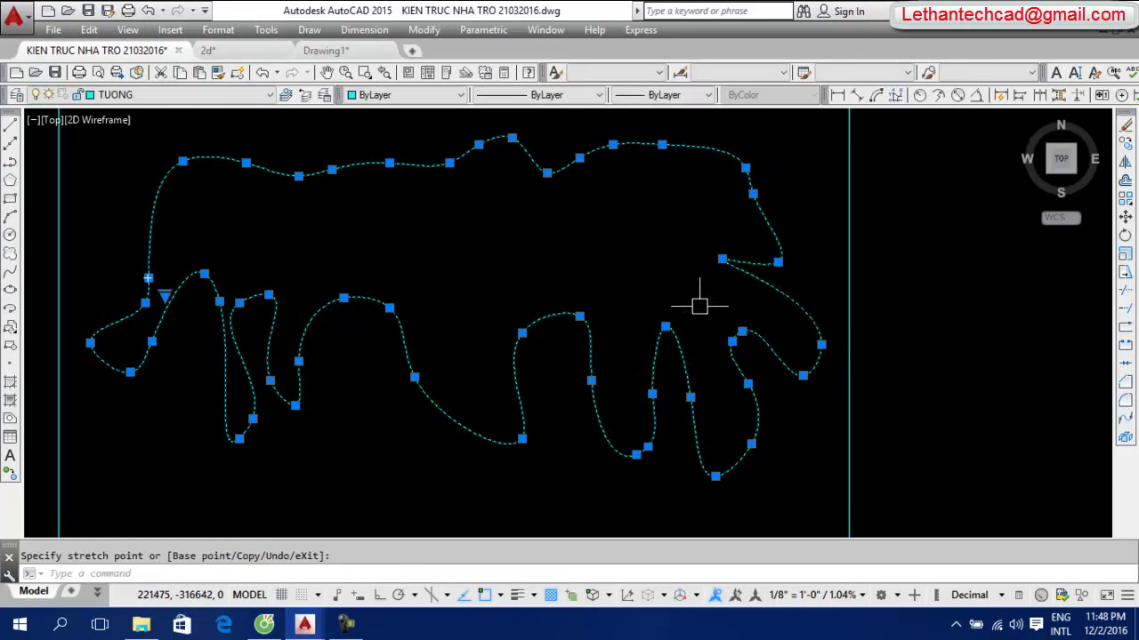
{"action": "left_click", "coordinate": [752, 193]}
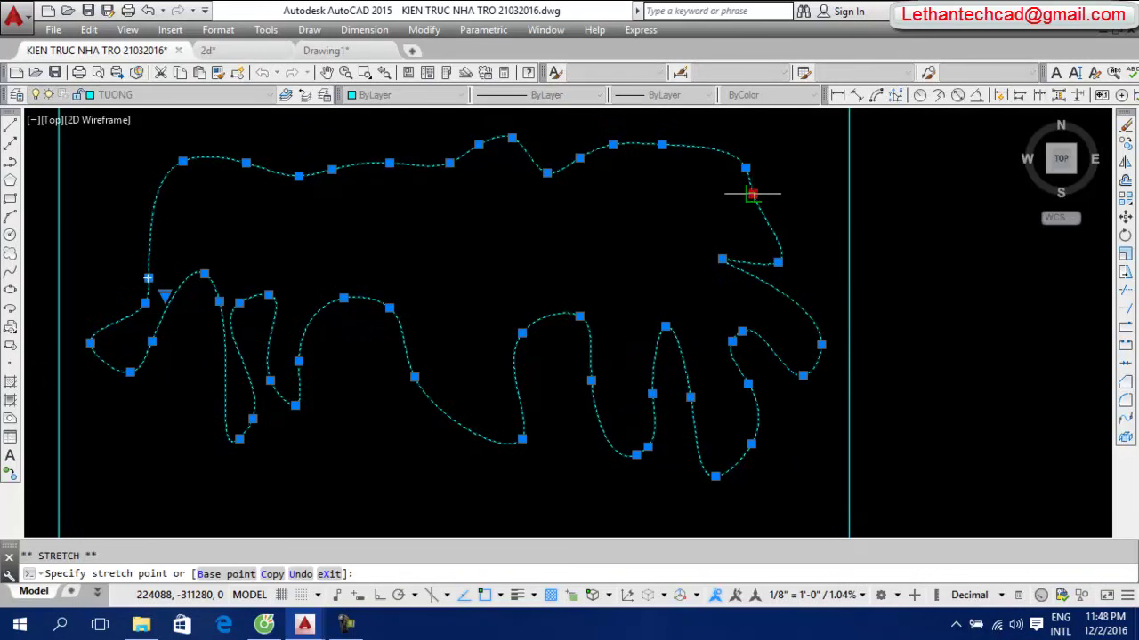
{"action": "left_click", "coordinate": [796, 176]}
{"action": "left_click", "coordinate": [745, 167]}
{"action": "left_click", "coordinate": [720, 194]}
Move the lower-right, loop and middle-lobe grips to new positions, then deselect the spline
{"action": "left_click", "coordinate": [820, 344]}
{"action": "left_click", "coordinate": [781, 325]}
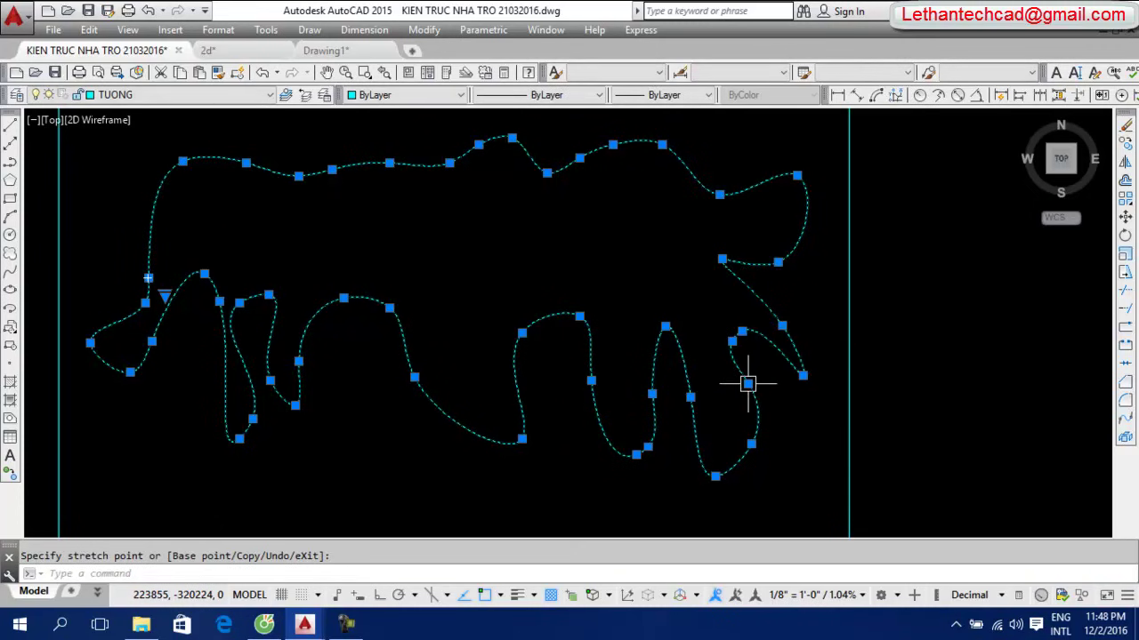
{"action": "left_click", "coordinate": [714, 327]}
{"action": "left_click", "coordinate": [666, 327]}
{"action": "left_click", "coordinate": [663, 285]}
{"action": "left_click", "coordinate": [579, 316]}
{"action": "left_click", "coordinate": [586, 278]}
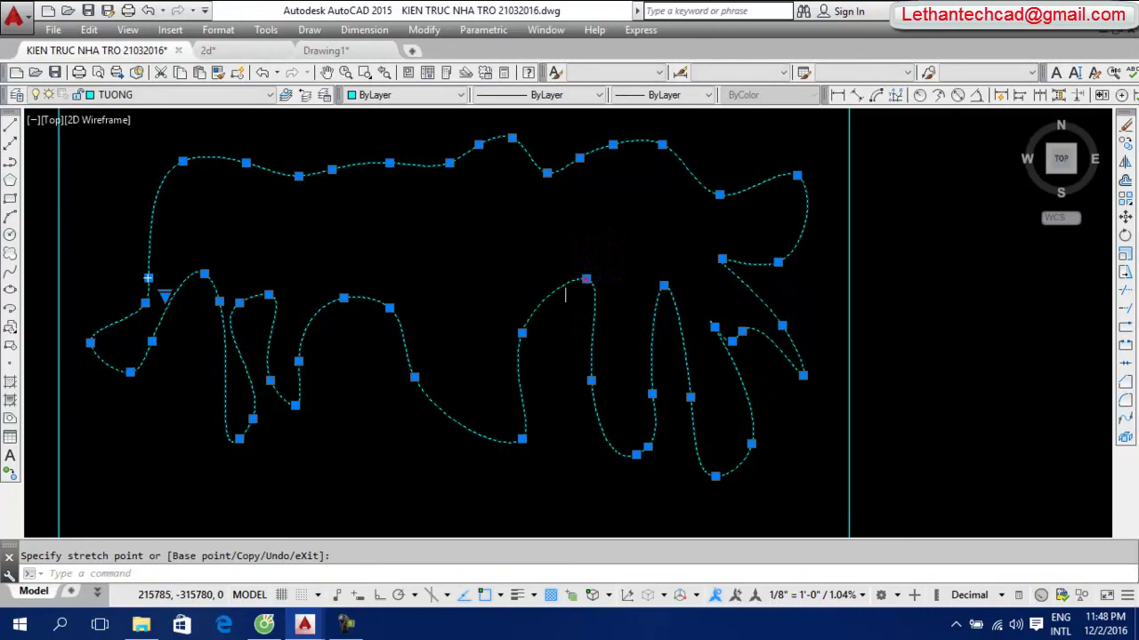
{"action": "left_click", "coordinate": [521, 333]}
{"action": "left_click", "coordinate": [496, 301]}
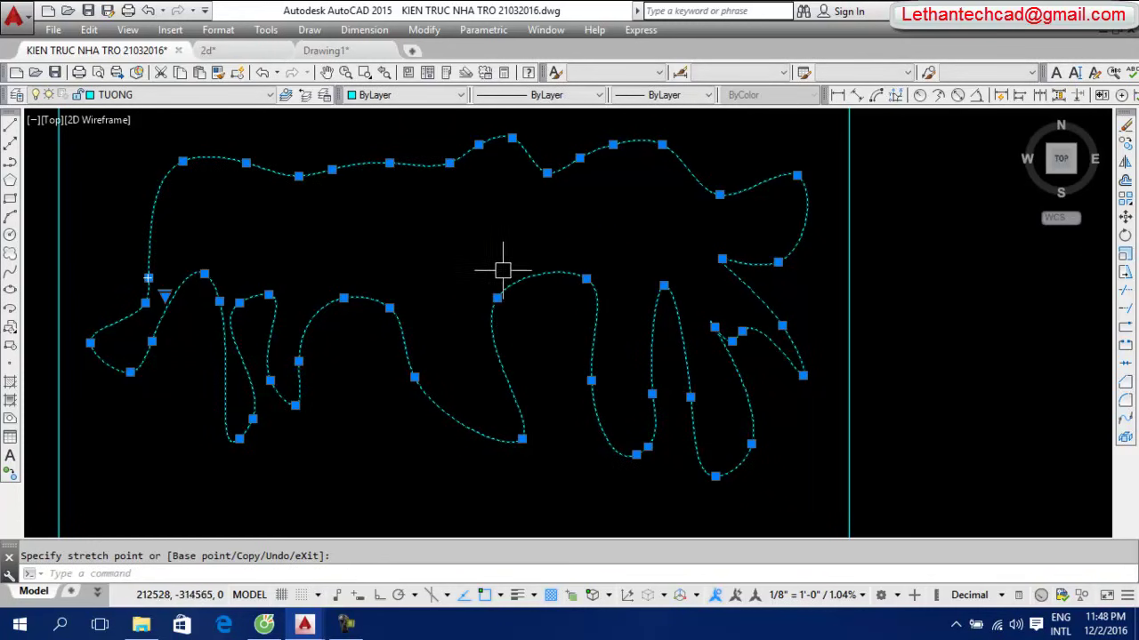
{"action": "scroll", "coordinate": [483, 303], "scroll_direction": "down", "scroll_amount": 3}
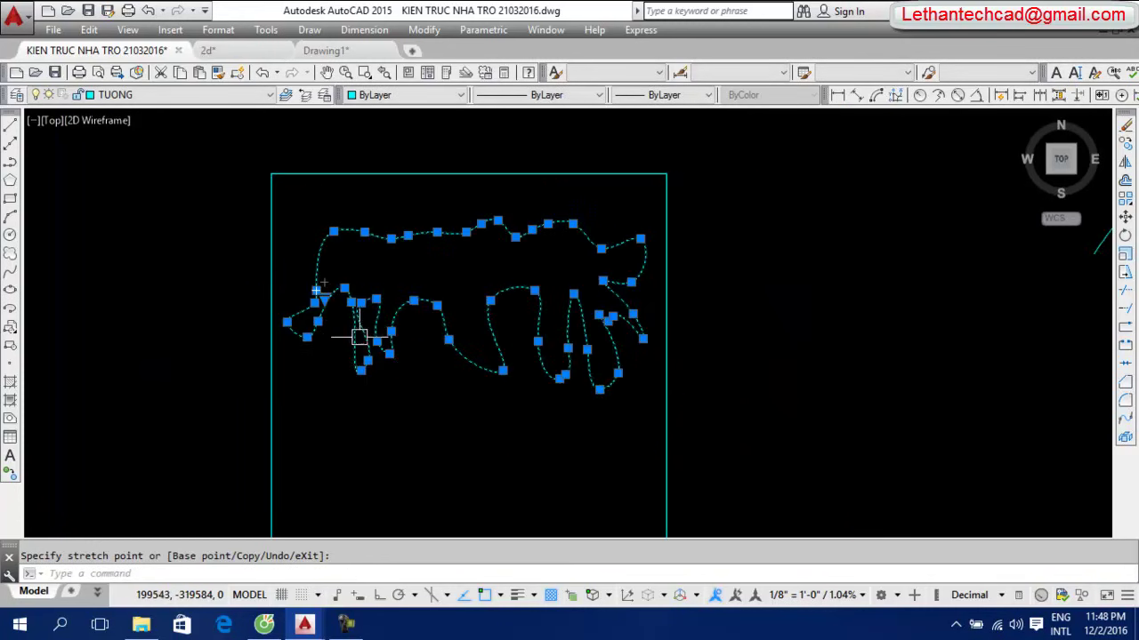
{"action": "middle_click_drag", "start_coordinate": [439, 375], "coordinate": [412, 287]}
{"action": "key", "text": "Escape"}
Draw a new long rectangle in empty space
{"action": "middle_click_drag", "start_coordinate": [727, 312], "coordinate": [508, 399]}
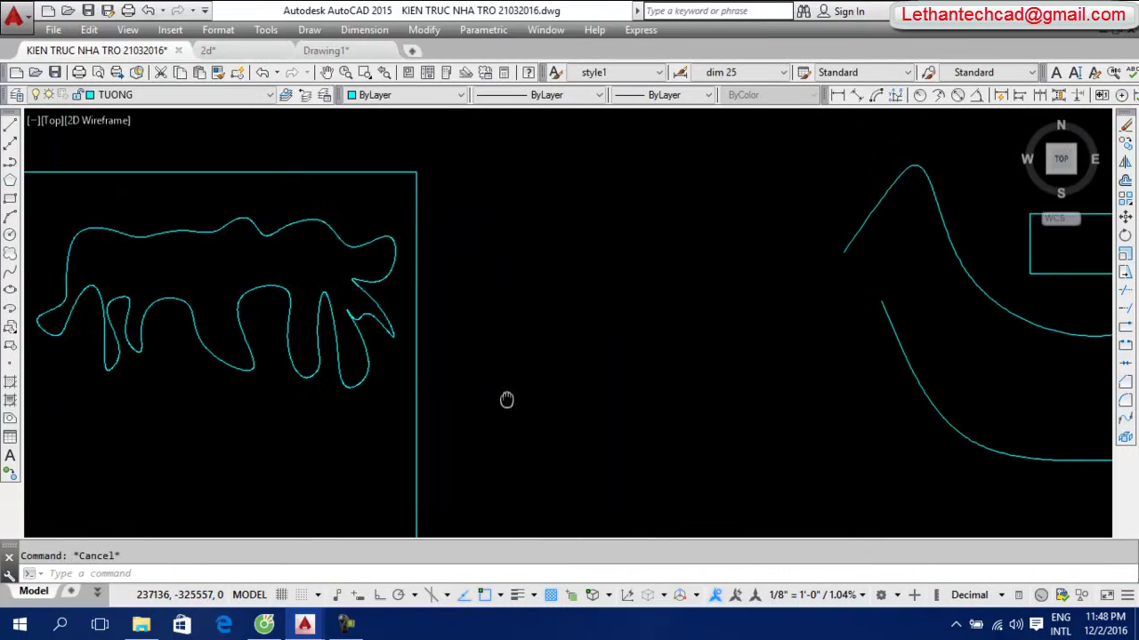
{"action": "type", "text": "rec"}
{"action": "key", "text": "Return"}
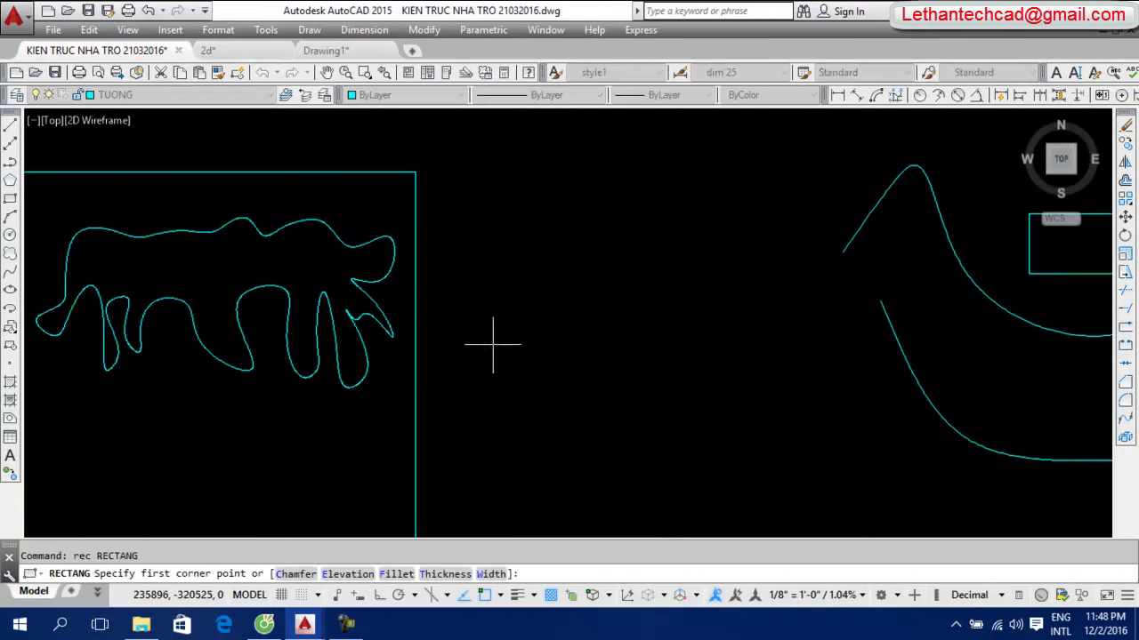
{"action": "left_click", "coordinate": [486, 335]}
{"action": "left_click", "coordinate": [824, 373]}
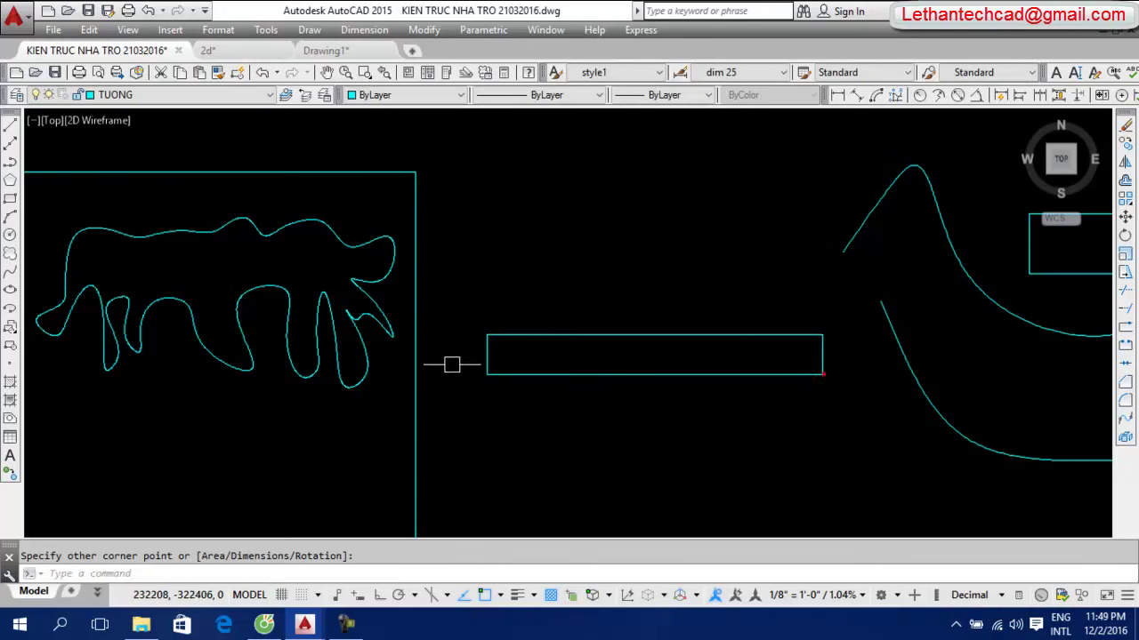
{"action": "scroll", "coordinate": [452, 364], "scroll_direction": "up", "scroll_amount": 5}
{"action": "middle_click_drag", "start_coordinate": [590, 410], "coordinate": [420, 395]}
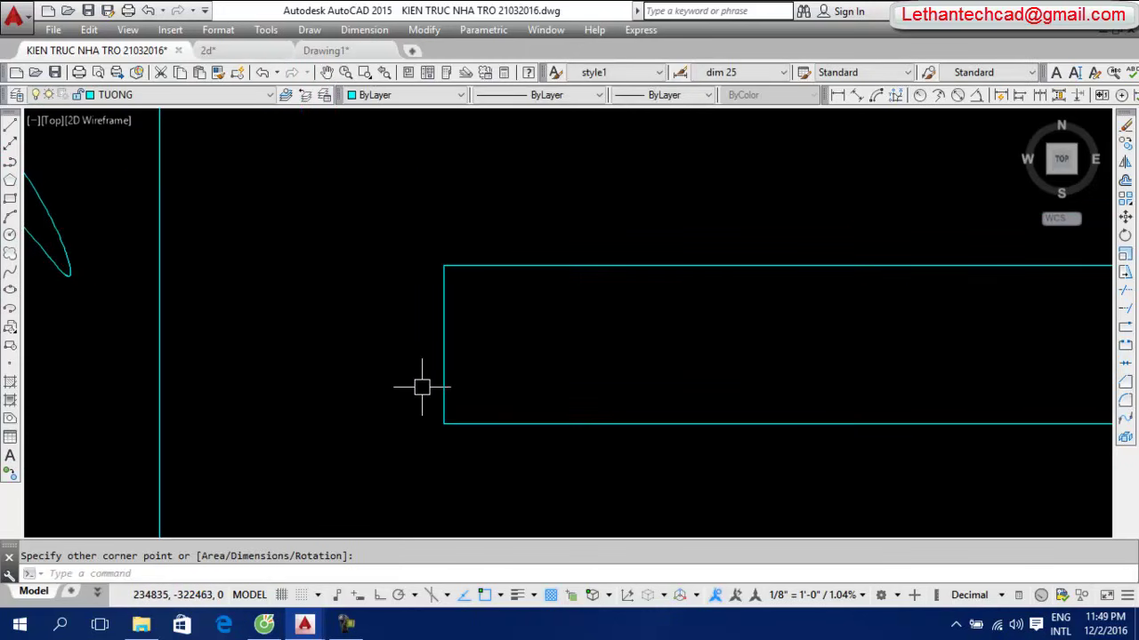
Draw a circle on the rectangle's left edge using Mid Between 2 Points
{"action": "left_click", "coordinate": [11, 235]}
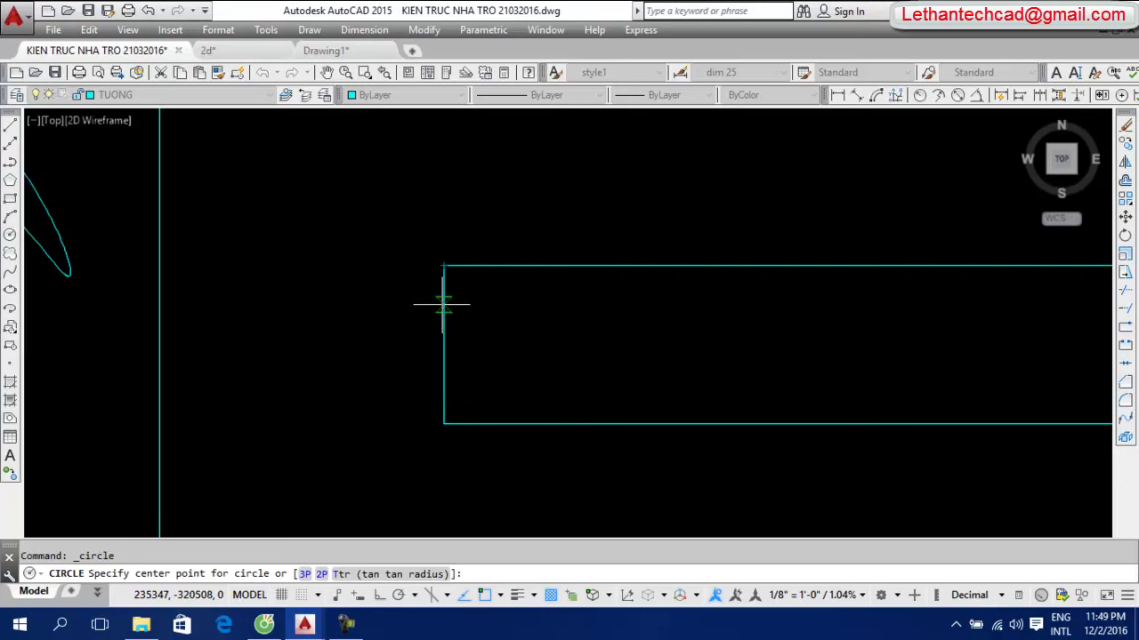
{"action": "right_click", "coordinate": [407, 314], "text": "shift"}
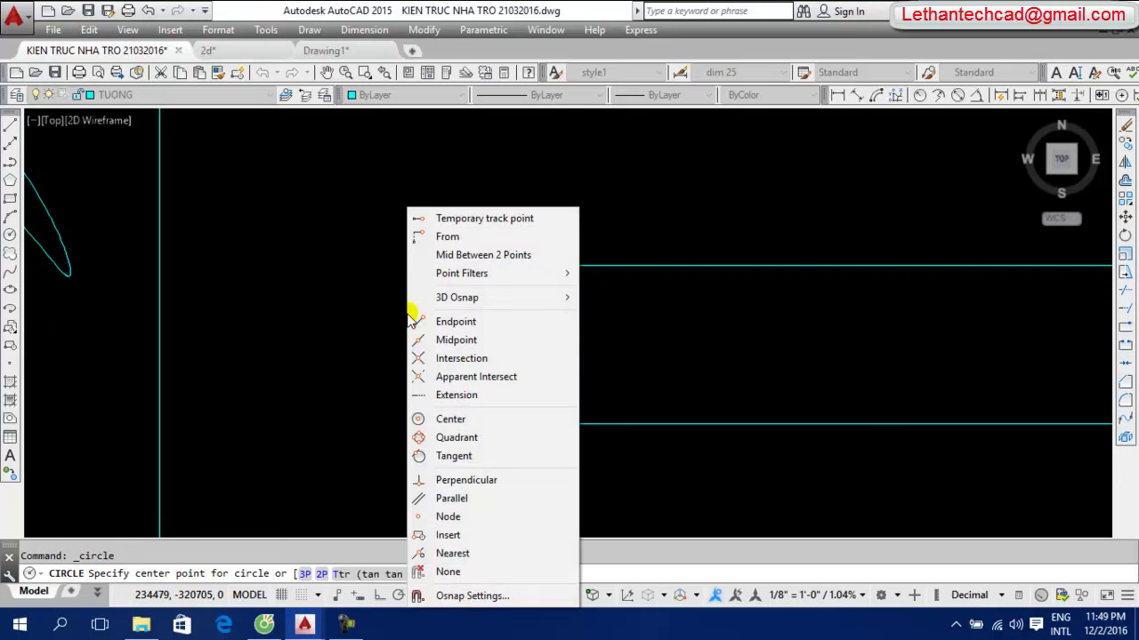
{"action": "left_click", "coordinate": [455, 255]}
{"action": "left_click", "coordinate": [440, 264]}
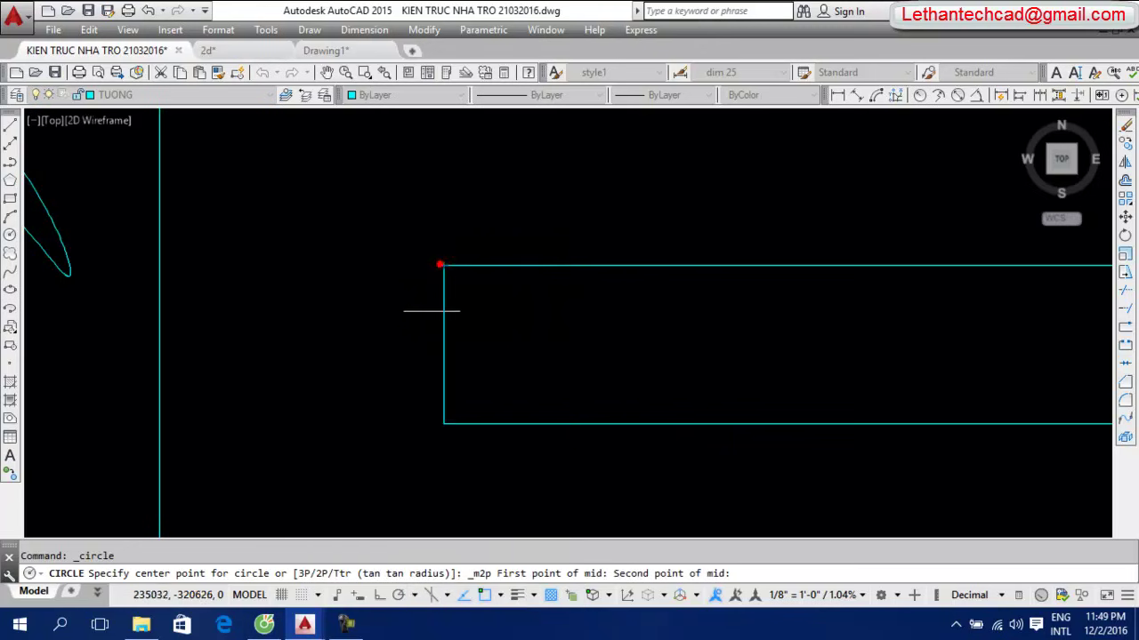
{"action": "left_click", "coordinate": [443, 344]}
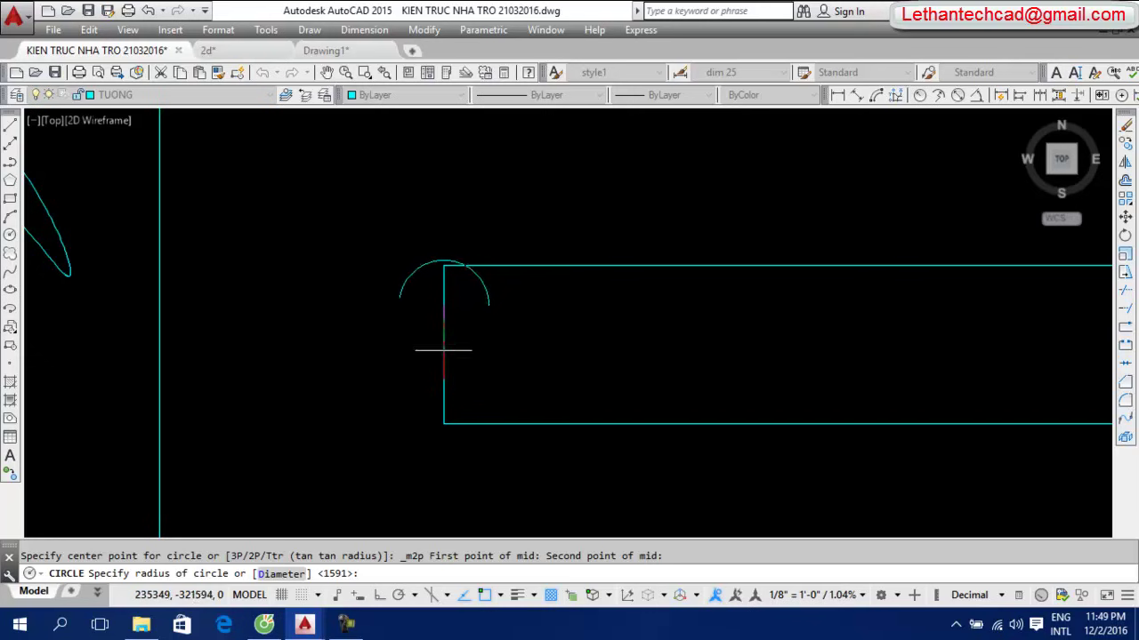
{"action": "left_click", "coordinate": [443, 344]}
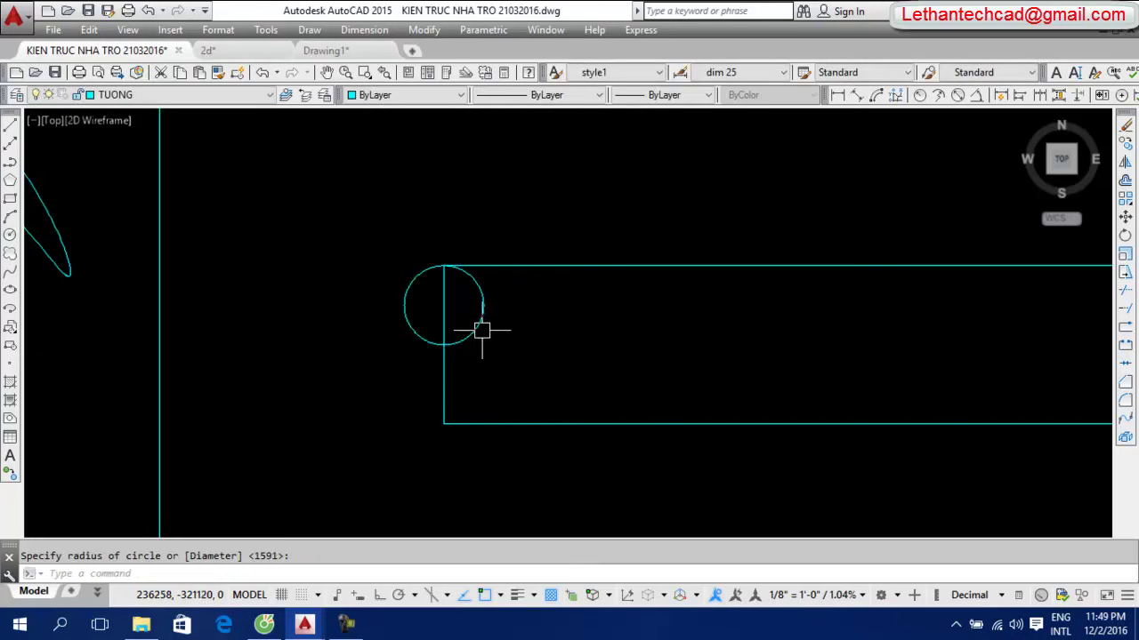
Copy the circle straight down so the two circles stack into a figure-eight
{"action": "left_click", "coordinate": [1124, 143]}
{"action": "left_click", "coordinate": [483, 305]}
{"action": "key", "text": "Return"}
{"action": "left_click", "coordinate": [443, 265]}
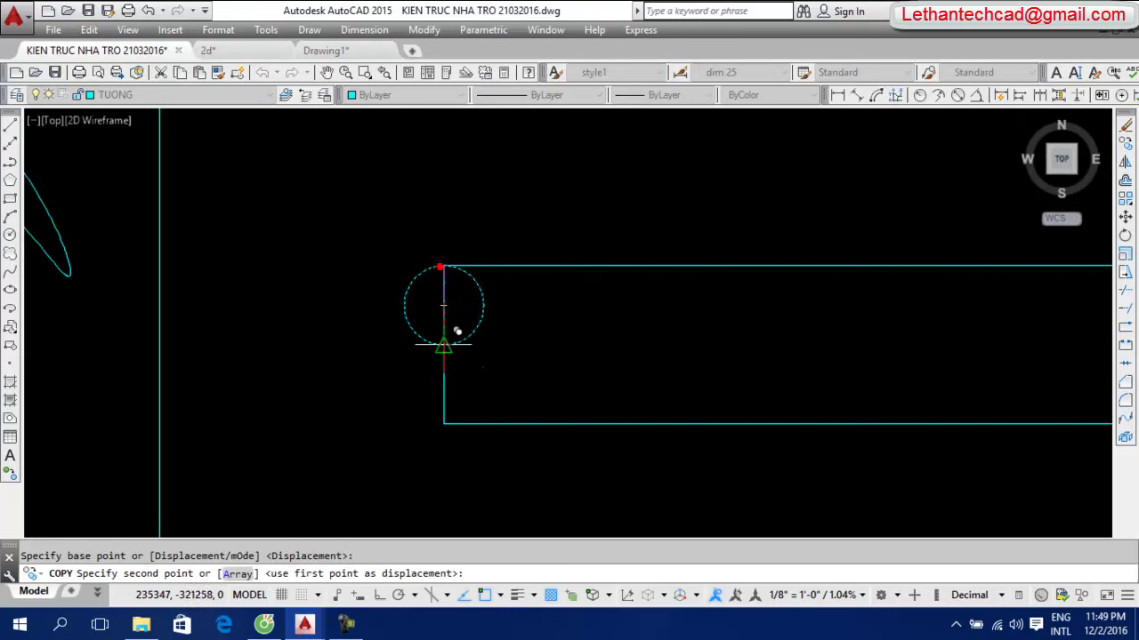
{"action": "left_click", "coordinate": [443, 345]}
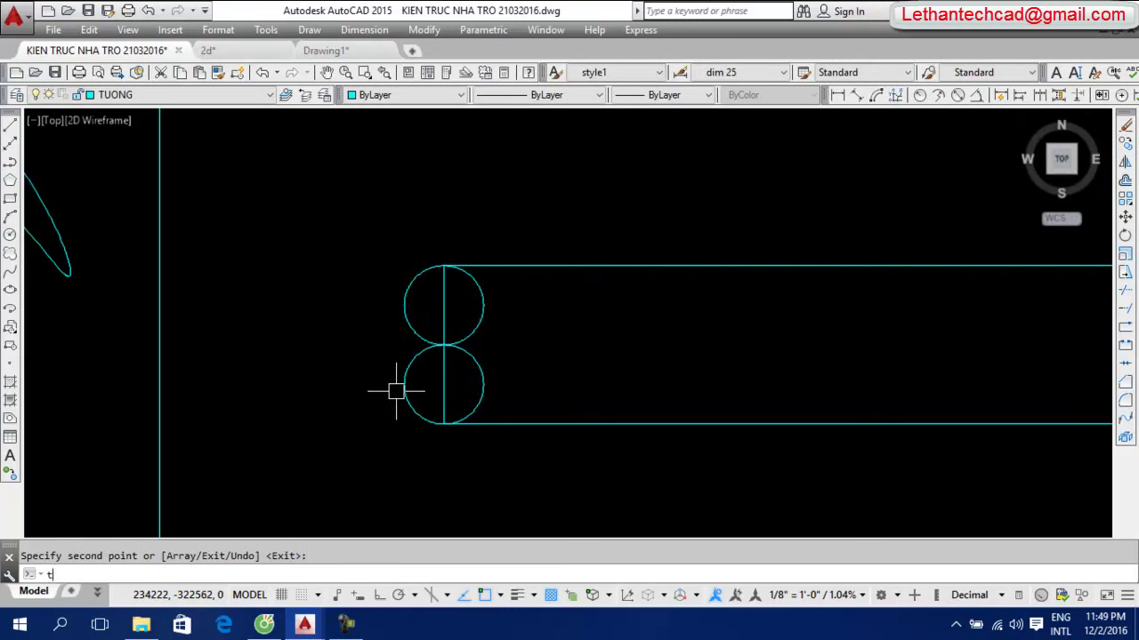
Trim away the rectangle's left edge and the upper circle's right half to form a curled rounded end
{"action": "type", "text": "r"}
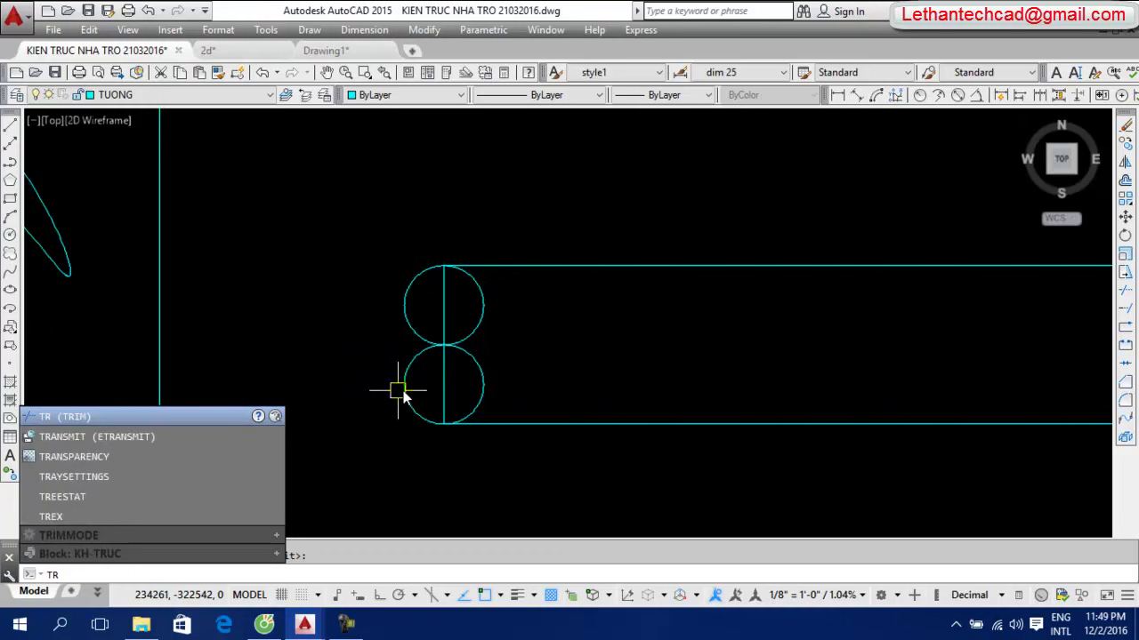
{"action": "key", "text": "Return"}
{"action": "key", "text": "Return"}
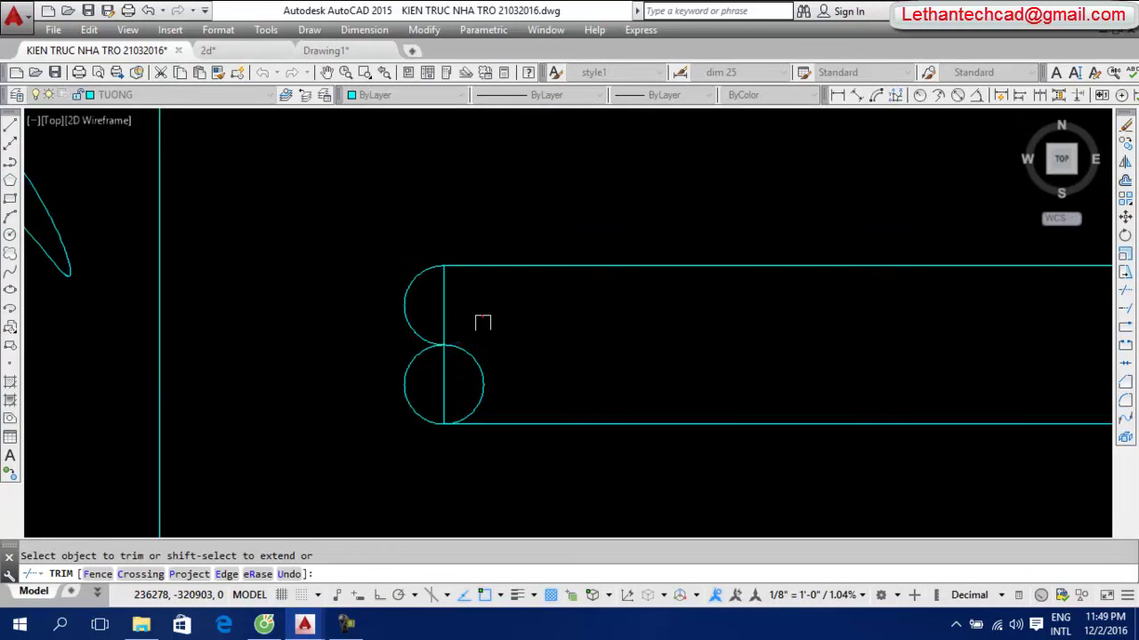
{"action": "left_click", "coordinate": [443, 323]}
{"action": "left_click", "coordinate": [443, 382]}
{"action": "key", "text": "Return"}
{"action": "scroll", "coordinate": [427, 322], "scroll_direction": "down", "scroll_amount": 2}
{"action": "scroll", "coordinate": [427, 322], "scroll_direction": "up", "scroll_amount": 3}
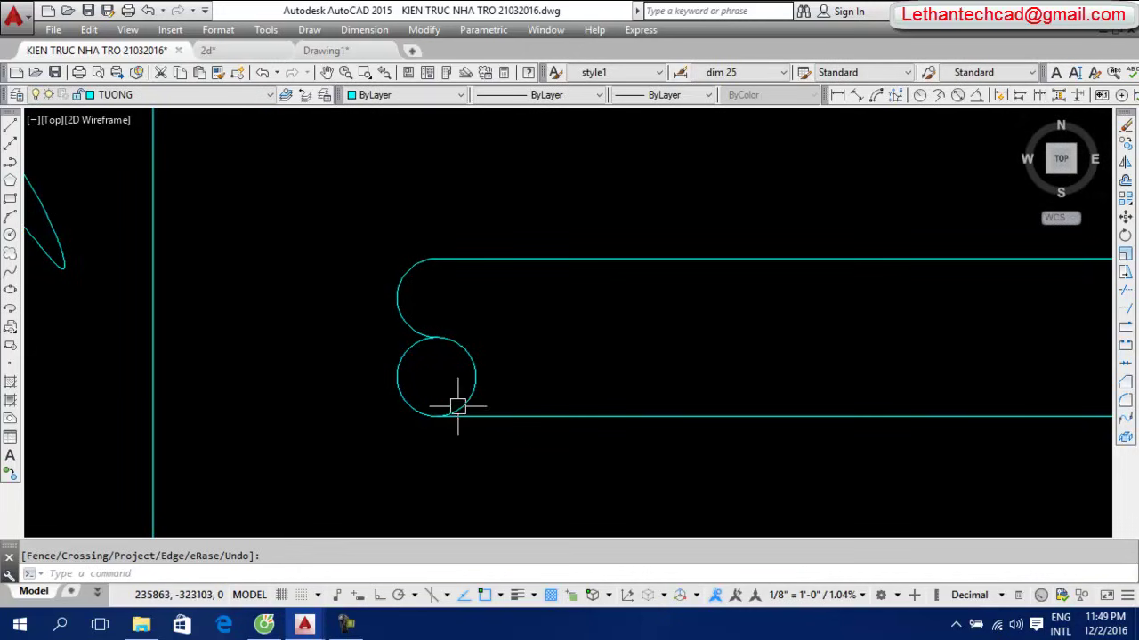
{"action": "scroll", "coordinate": [281, 355], "scroll_direction": "down", "scroll_amount": 3}
{"action": "scroll", "coordinate": [323, 365], "scroll_direction": "up", "scroll_amount": 2}
{"action": "scroll", "coordinate": [343, 364], "scroll_direction": "up", "scroll_amount": 2}
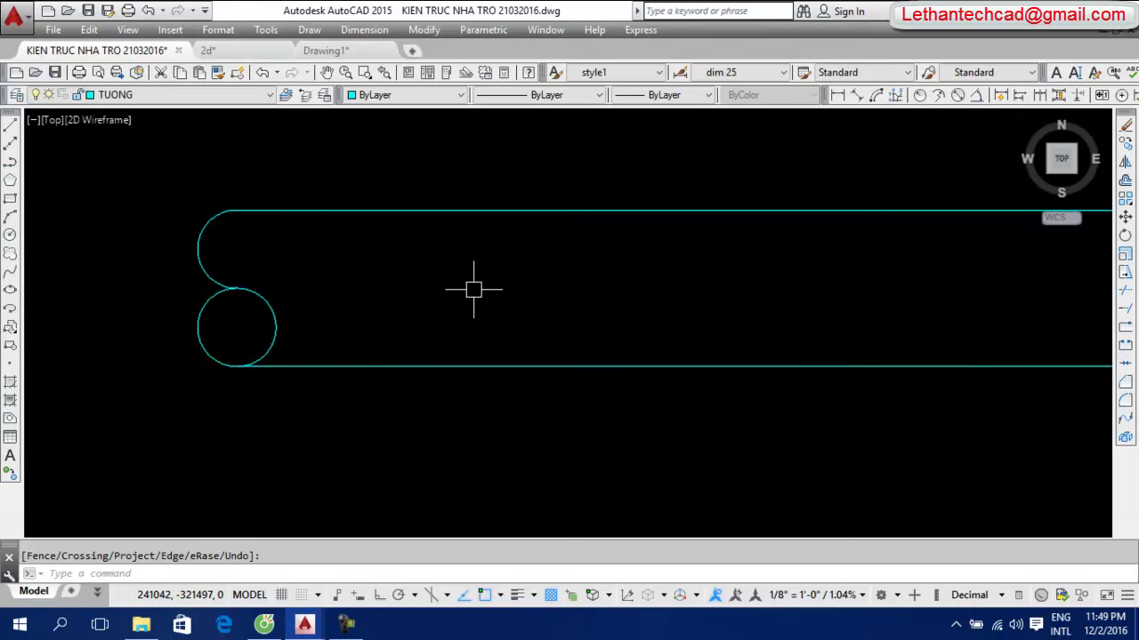
Draw a vertical dividing line from the strip's top edge to its bottom edge
{"action": "key", "text": "l"}
{"action": "key", "text": "space"}
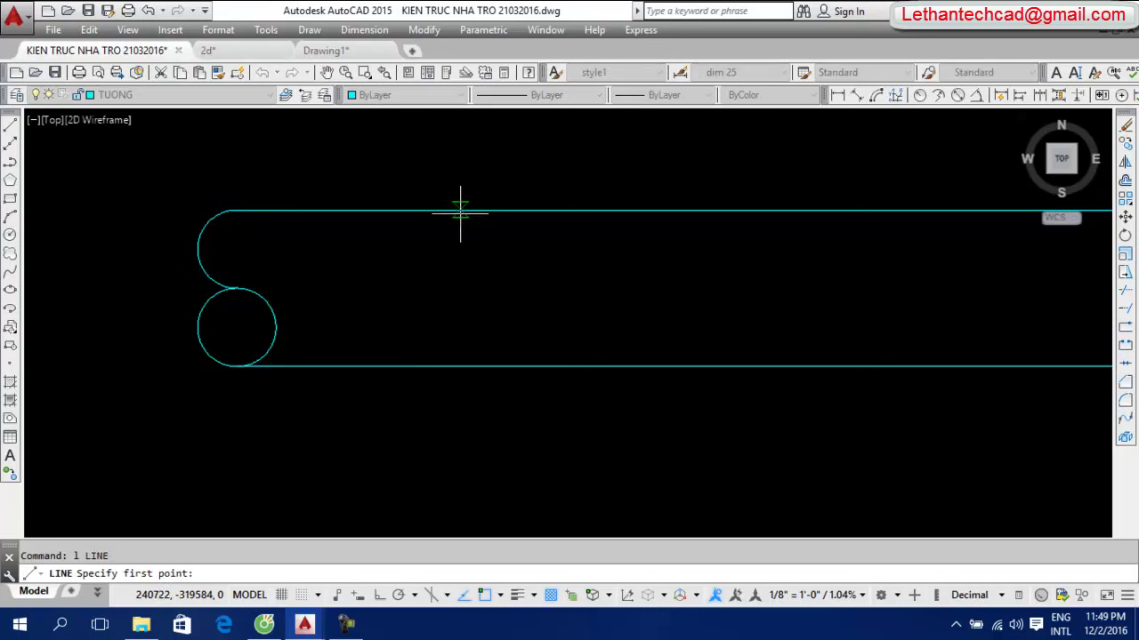
{"action": "left_click", "coordinate": [459, 211]}
{"action": "left_click", "coordinate": [463, 366]}
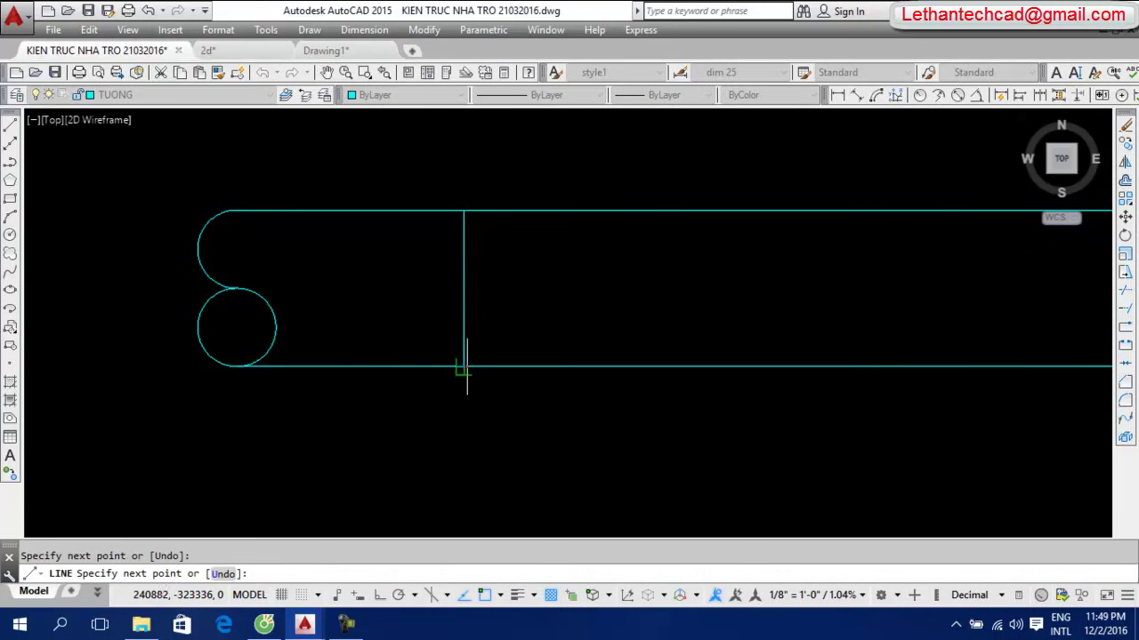
{"action": "key", "text": "space"}
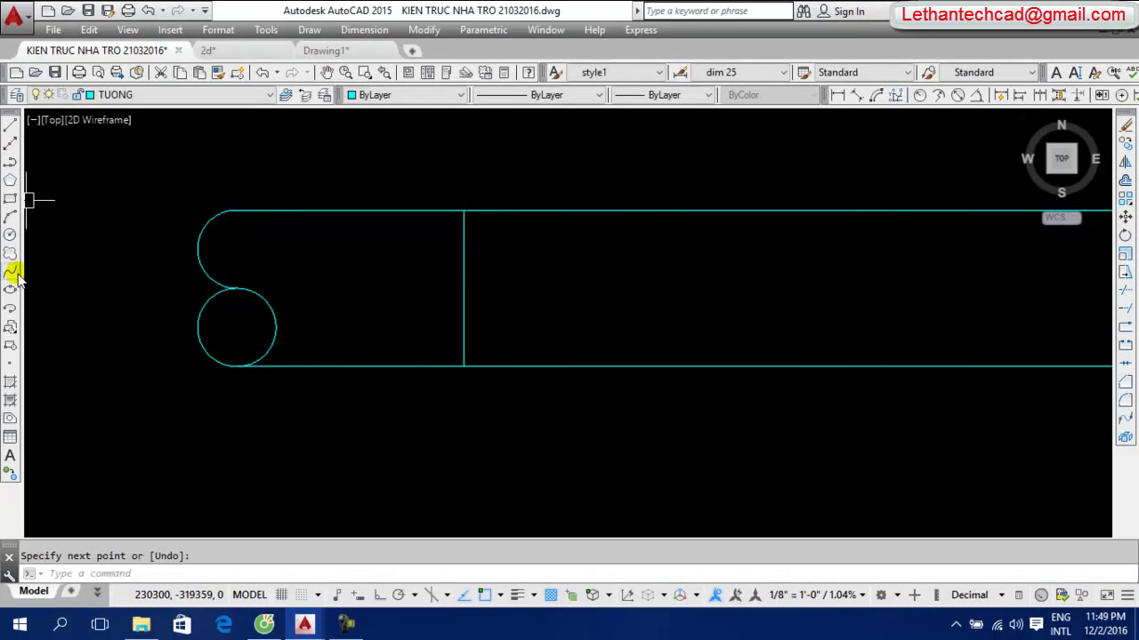
Draw an S-shaped spline from the top edge through two bend points to the bottom line
{"action": "left_click", "coordinate": [11, 273]}
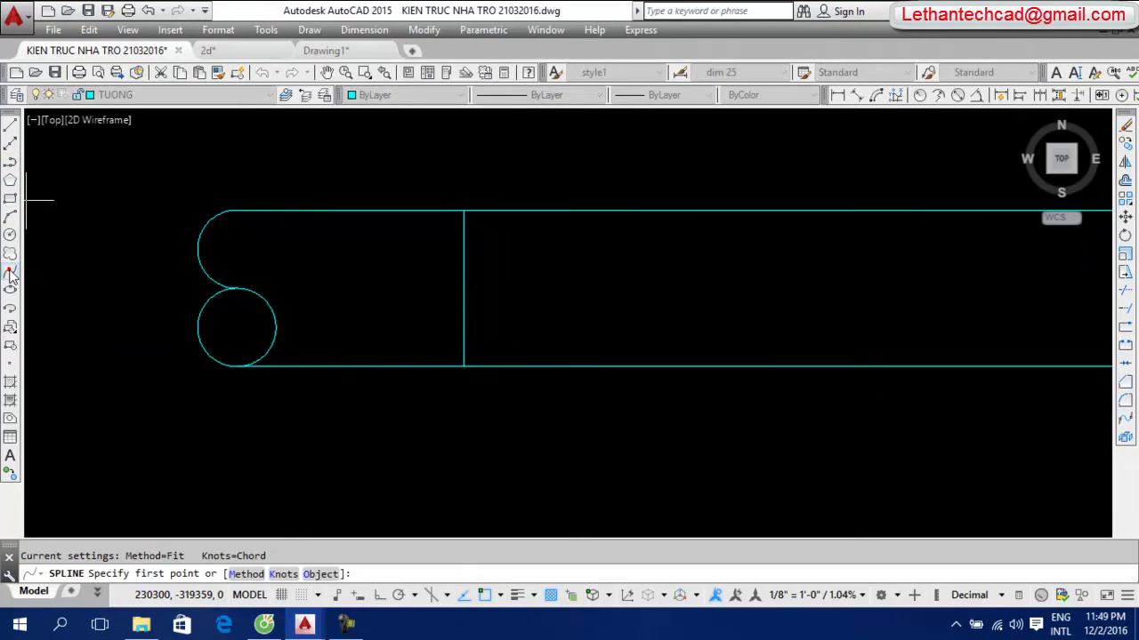
{"action": "left_click", "coordinate": [463, 211]}
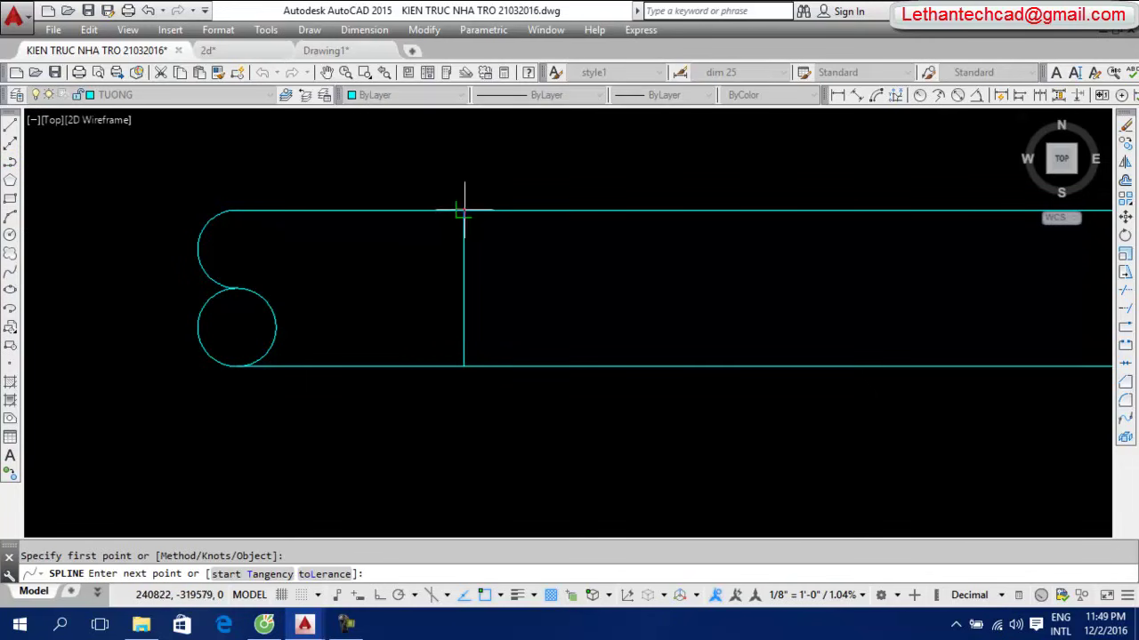
{"action": "left_click", "coordinate": [427, 265]}
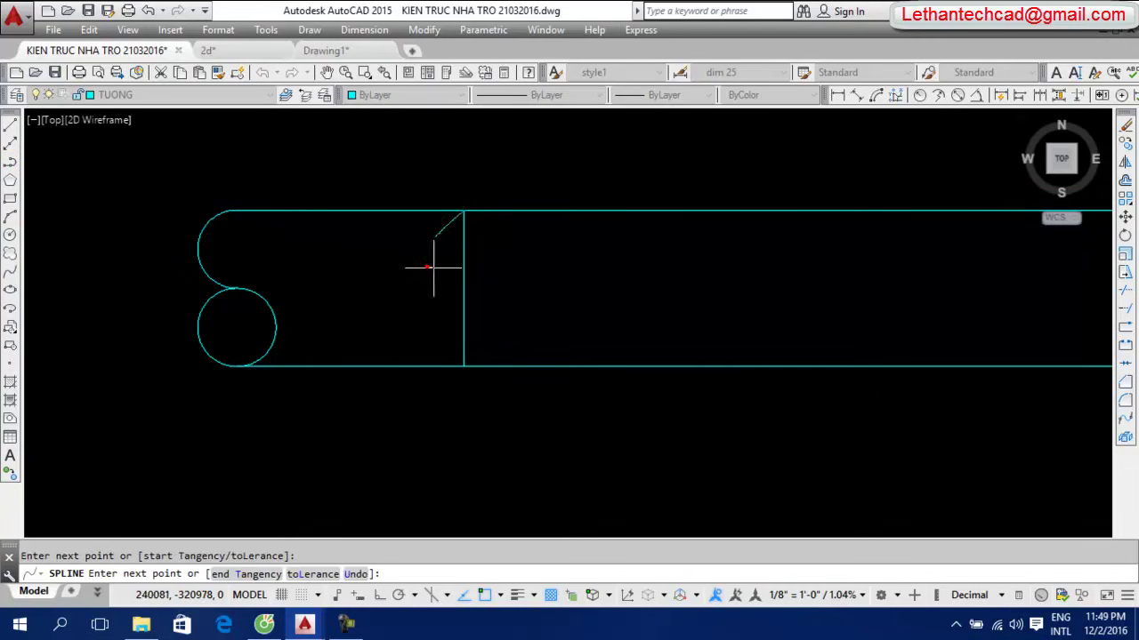
{"action": "left_click", "coordinate": [499, 315]}
{"action": "left_click", "coordinate": [463, 366]}
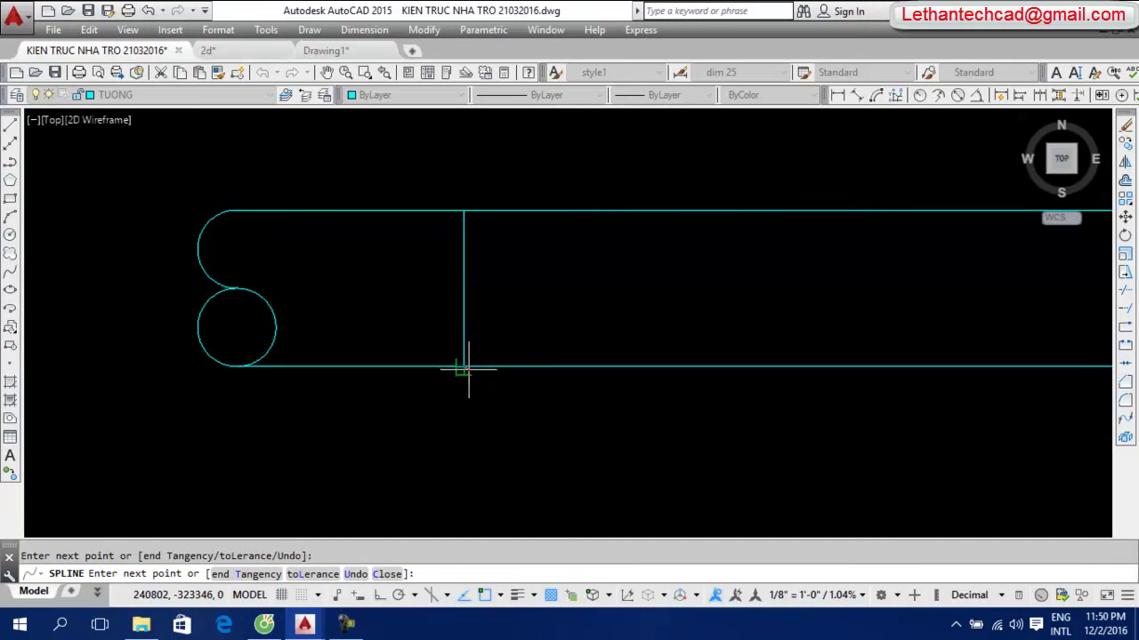
{"action": "key", "text": "Return"}
{"action": "scroll", "coordinate": [451, 257], "scroll_direction": "up", "scroll_amount": 3}
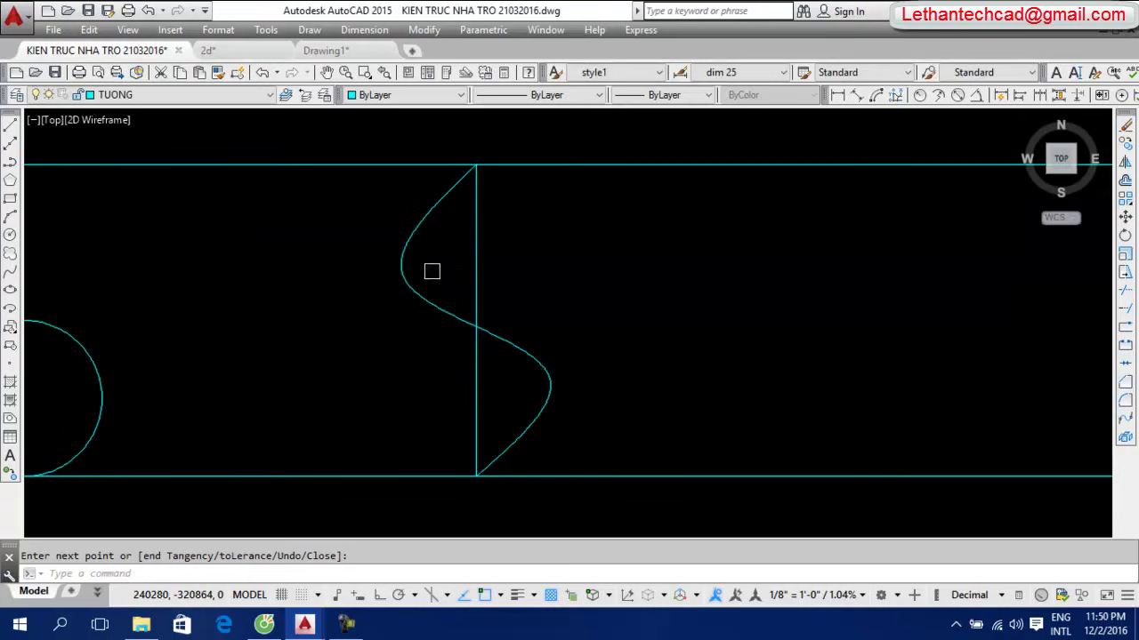
Drag the S-curve's upper and lower grips to smooth it, and start a second spline at the bottom endpoint
{"action": "left_click", "coordinate": [419, 288]}
{"action": "left_click", "coordinate": [402, 277]}
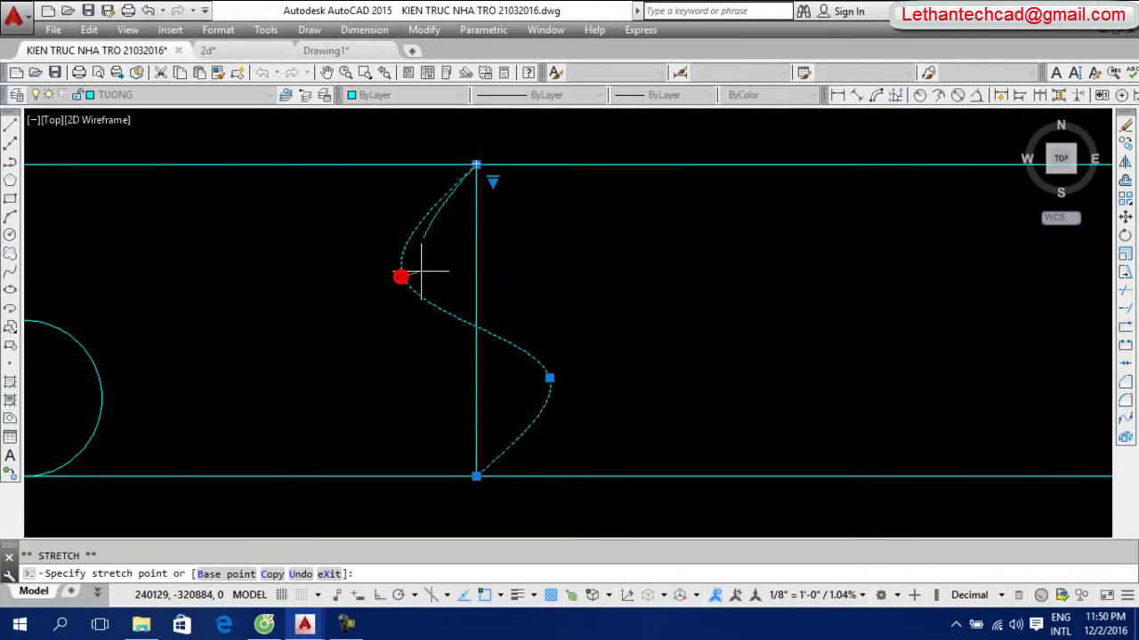
{"action": "left_click", "coordinate": [431, 253]}
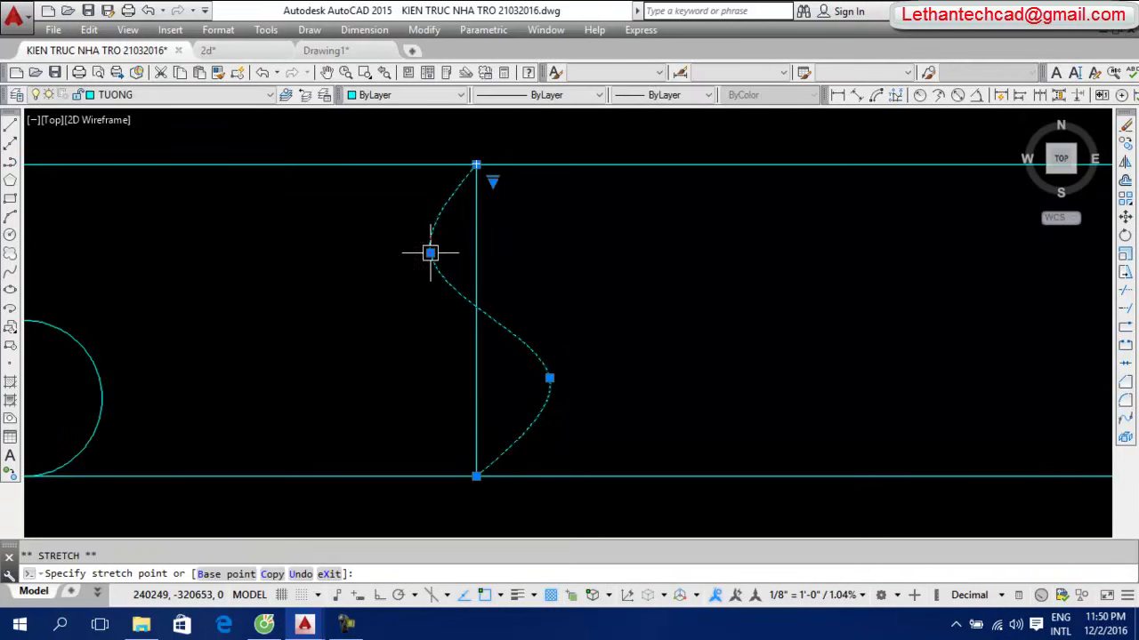
{"action": "left_click", "coordinate": [549, 378]}
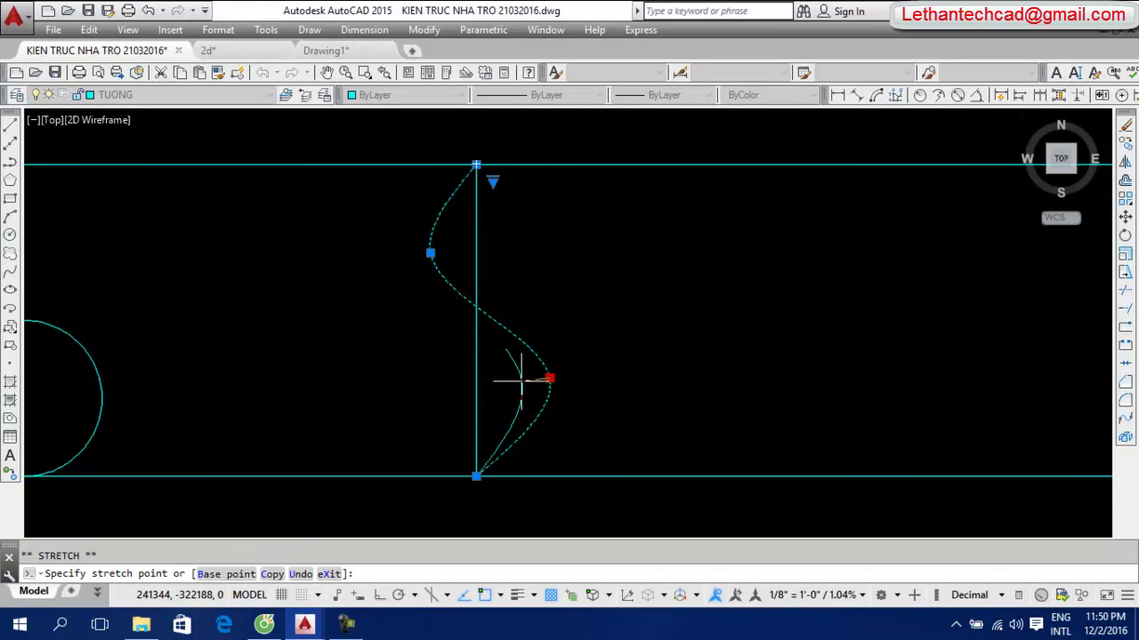
{"action": "left_click", "coordinate": [522, 382]}
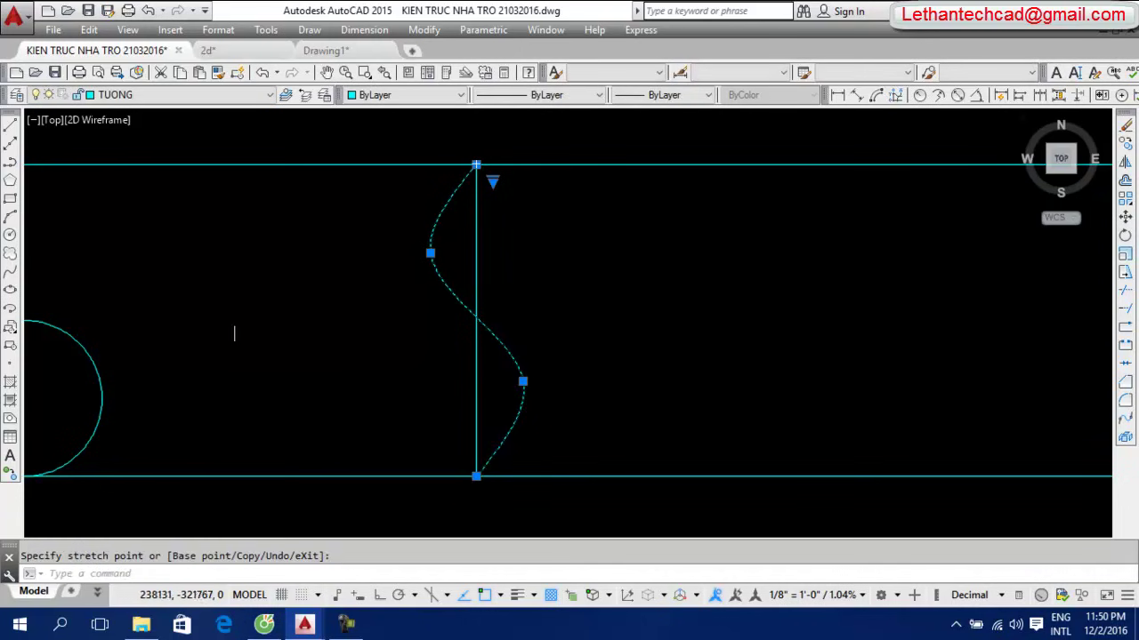
{"action": "left_click", "coordinate": [12, 276]}
{"action": "left_click", "coordinate": [476, 476]}
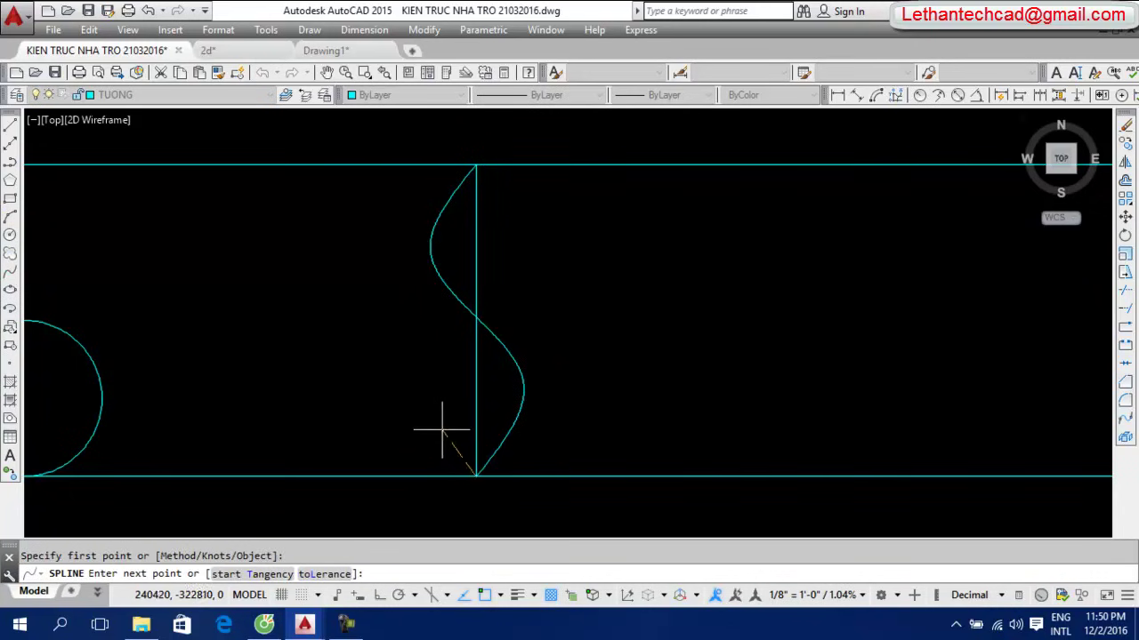
Finish the second spline through a left bend to the S-curve's middle, then adjust its bend
{"action": "left_click", "coordinate": [442, 429]}
{"action": "left_click", "coordinate": [476, 318]}
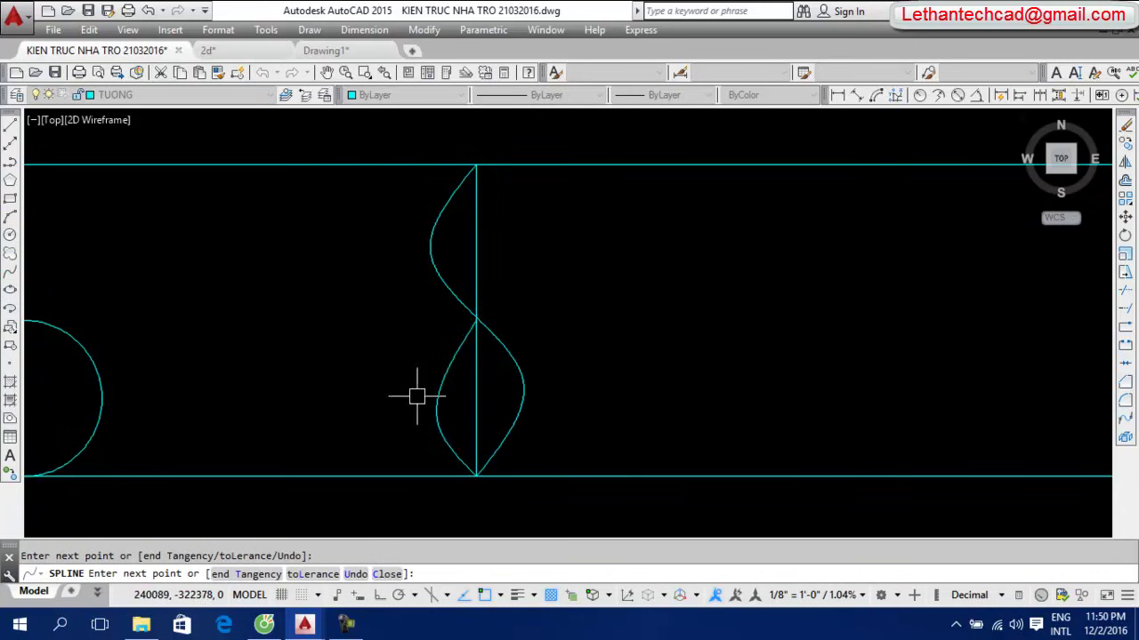
{"action": "right_click", "coordinate": [411, 402]}
{"action": "left_click", "coordinate": [442, 396]}
{"action": "left_click", "coordinate": [438, 427]}
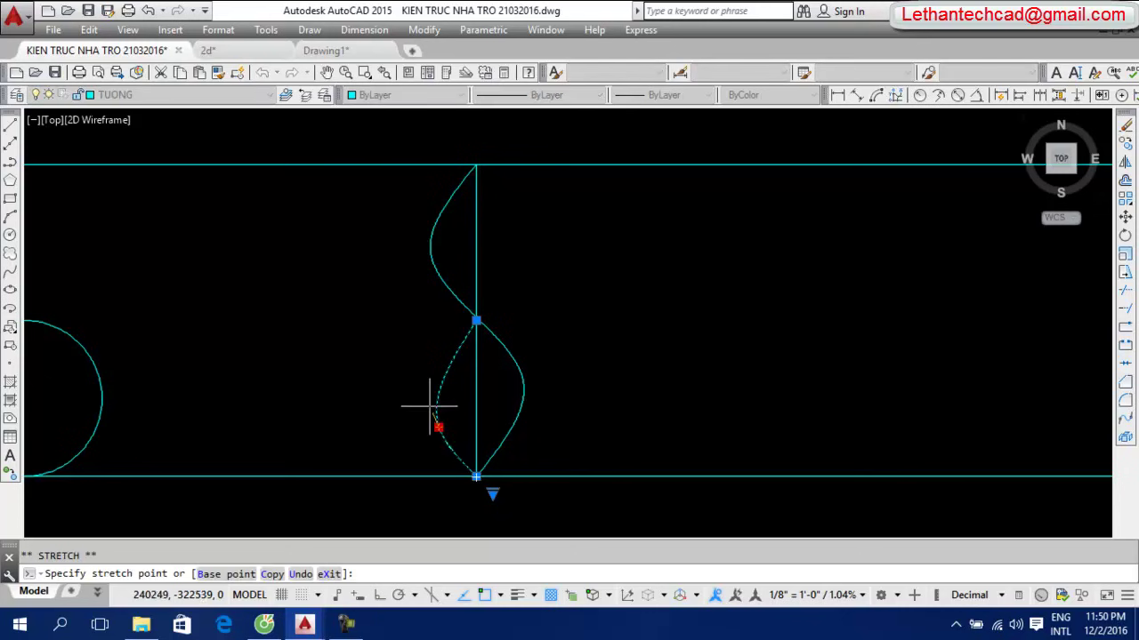
{"action": "left_click", "coordinate": [416, 392]}
Drag the S-curve's lower bend outward to reshape it
{"action": "left_click", "coordinate": [522, 382]}
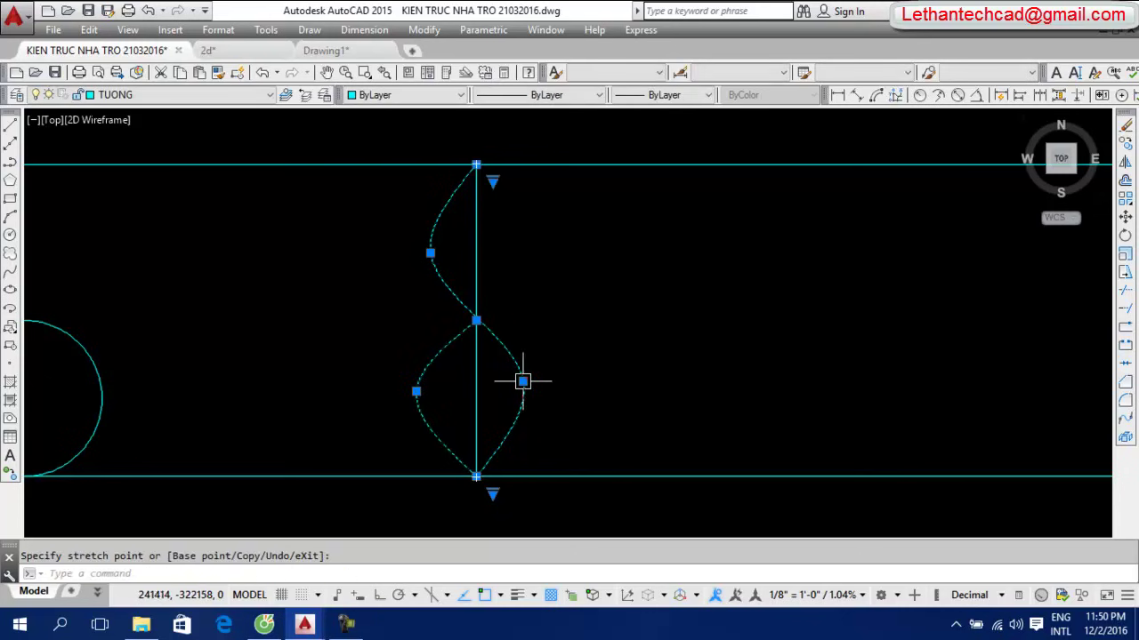
{"action": "left_click", "coordinate": [520, 382]}
{"action": "left_click", "coordinate": [536, 391]}
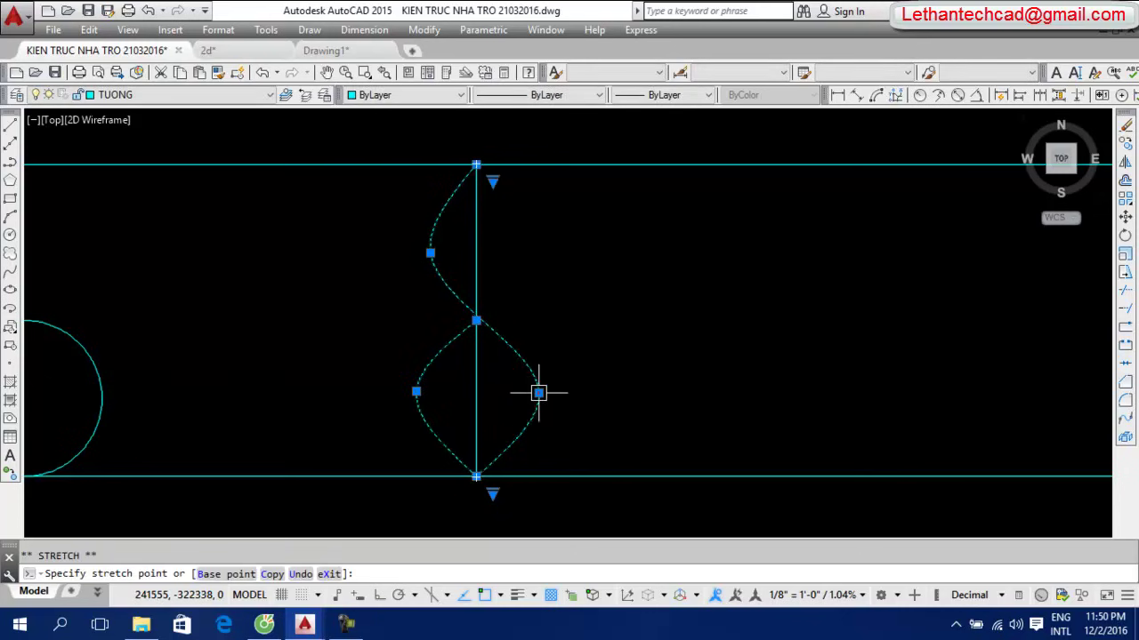
{"action": "scroll", "coordinate": [533, 365], "scroll_direction": "down", "scroll_amount": 3}
Erase the vertical dividing line
{"action": "key", "text": "Escape"}
{"action": "left_click", "coordinate": [506, 307]}
{"action": "type", "text": "e"}
{"action": "key", "text": "Return"}
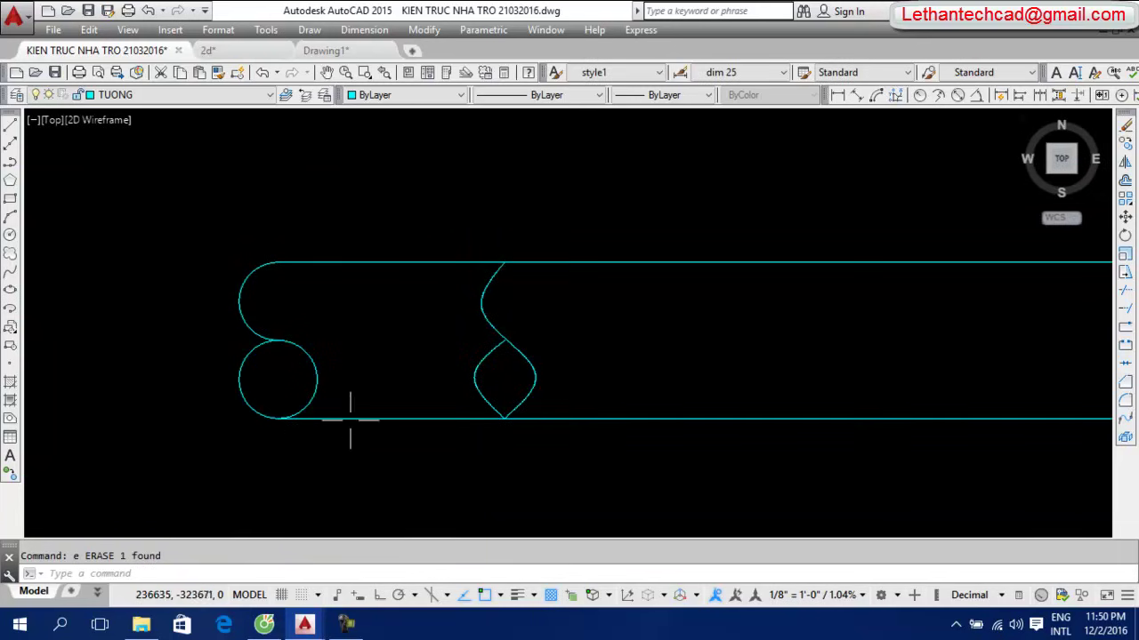
Shift the lens curve's bend right and pull the S-curve's lower bend back left
{"action": "scroll", "coordinate": [483, 356], "scroll_direction": "up", "scroll_amount": 3}
{"action": "left_click", "coordinate": [450, 391]}
{"action": "left_click", "coordinate": [450, 394]}
{"action": "left_click", "coordinate": [472, 394]}
{"action": "left_click", "coordinate": [569, 384]}
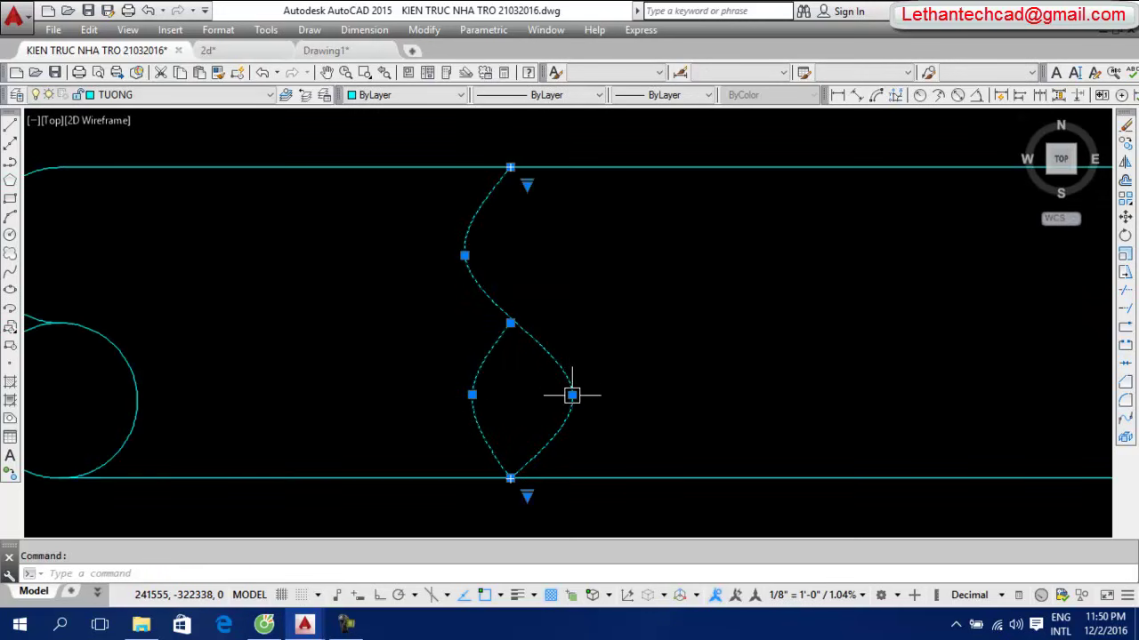
{"action": "left_click", "coordinate": [572, 395]}
{"action": "left_click", "coordinate": [532, 397]}
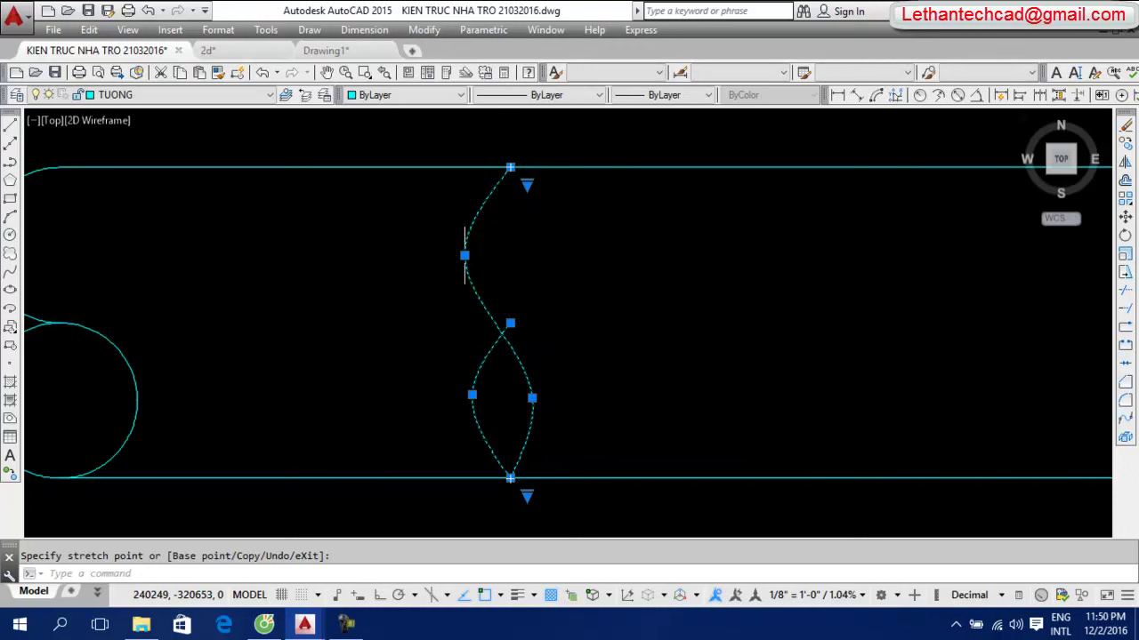
{"action": "key", "text": "Escape"}
Zoom out and pan the view to empty drawing space
{"action": "scroll", "coordinate": [400, 331], "scroll_direction": "down", "scroll_amount": 5}
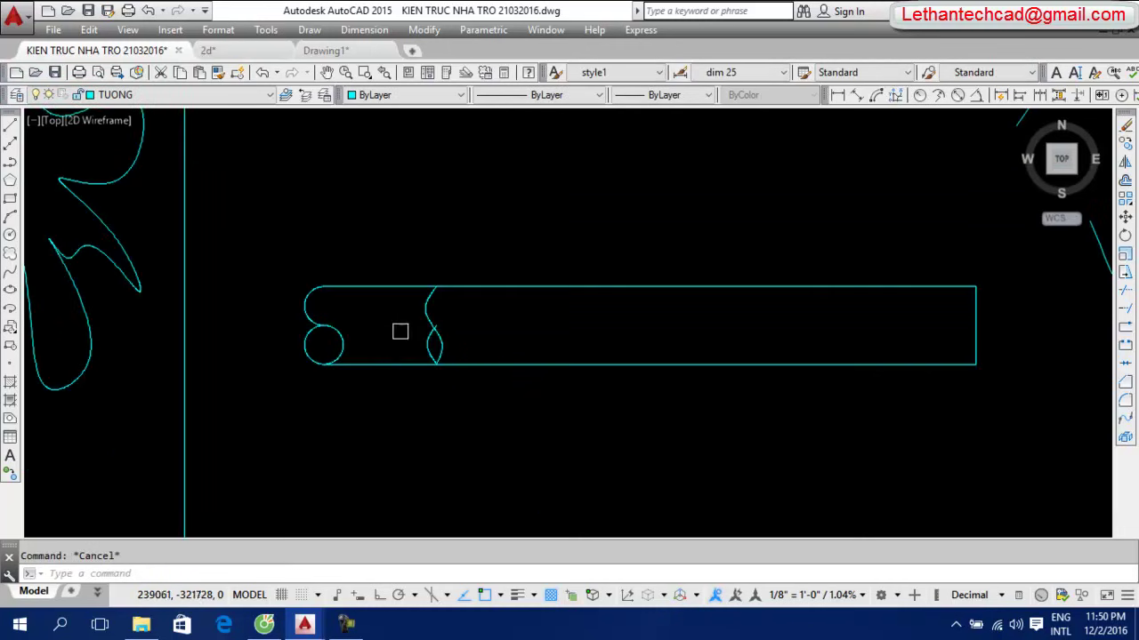
{"action": "scroll", "coordinate": [469, 331], "scroll_direction": "down", "scroll_amount": 3}
{"action": "middle_click_drag", "start_coordinate": [468, 405], "coordinate": [450, 340]}
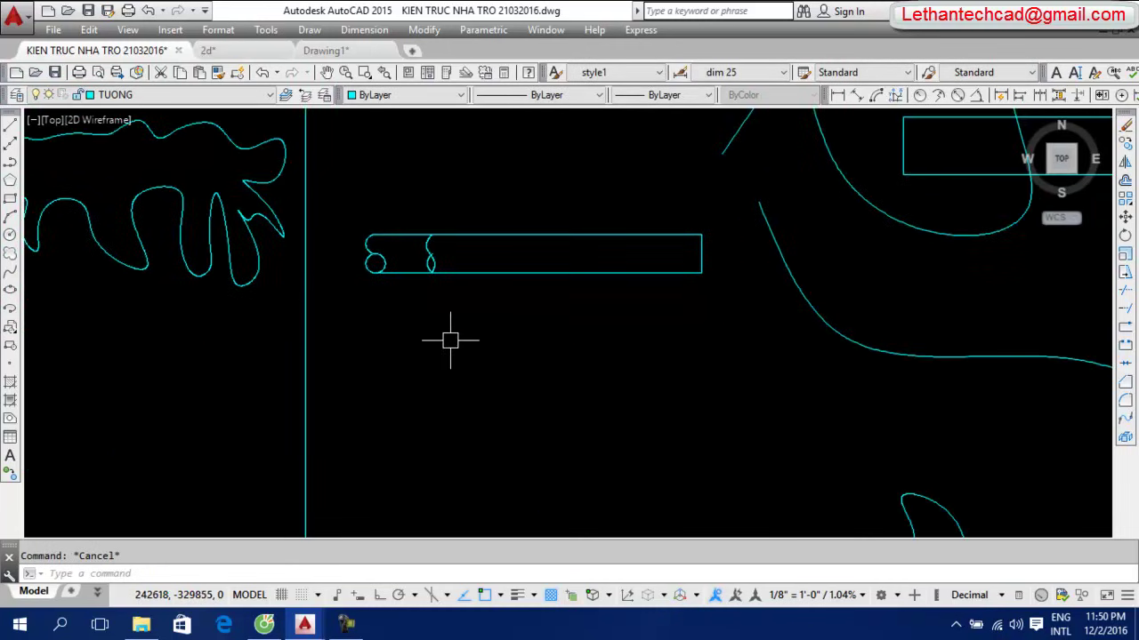
Draw a new rectangle in empty space and centre it in the view
{"action": "type", "text": "c"}
{"action": "key", "text": "Return"}
{"action": "left_click", "coordinate": [407, 342]}
{"action": "left_click", "coordinate": [729, 486]}
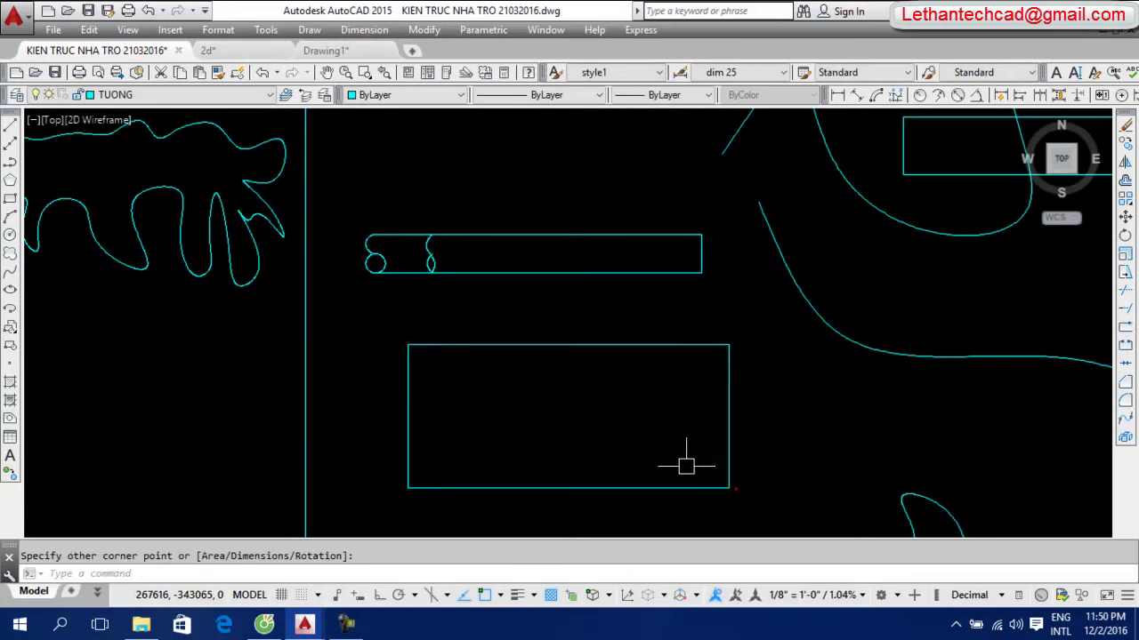
{"action": "middle_click_drag", "start_coordinate": [459, 406], "coordinate": [446, 311]}
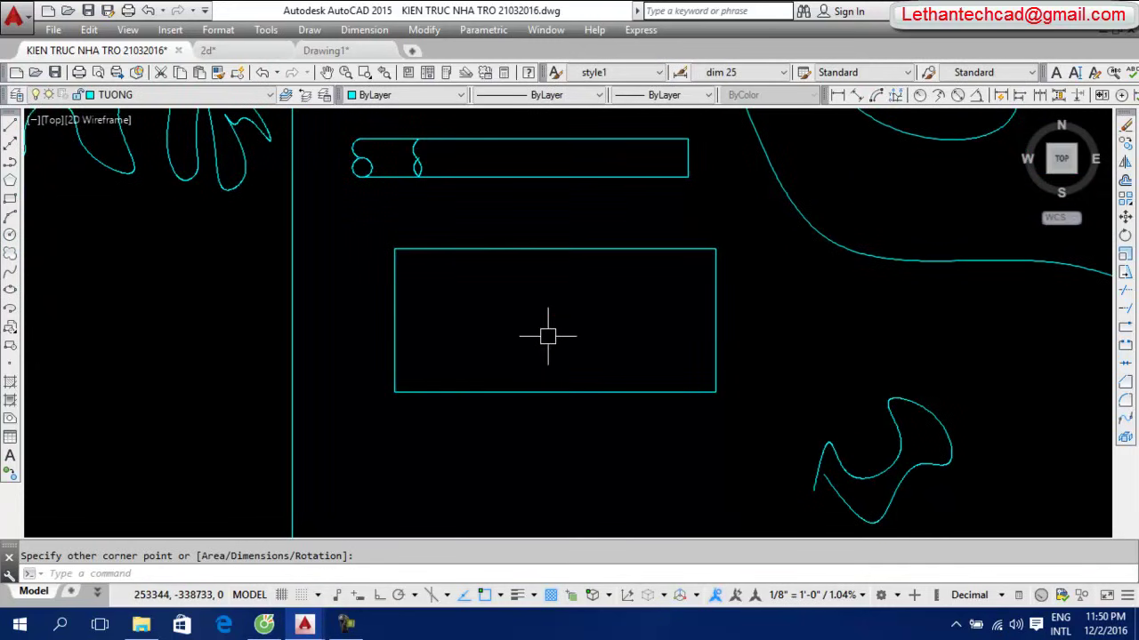
{"action": "scroll", "coordinate": [548, 337], "scroll_direction": "up", "scroll_amount": 3}
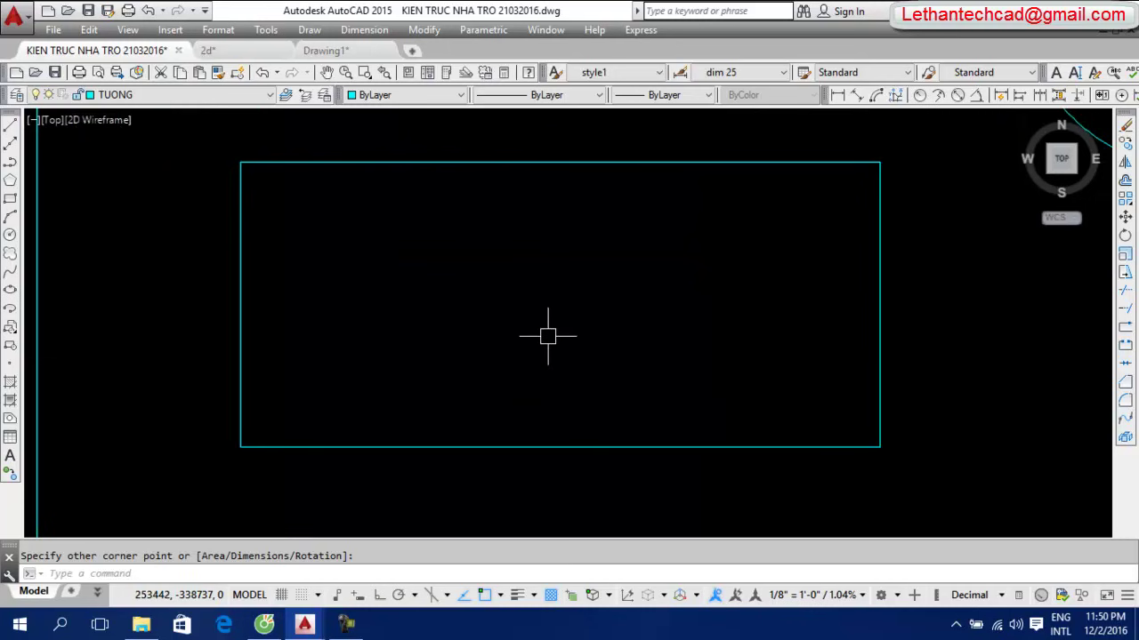
Draw an S-shaped spline from the rectangle's top edge through two bends to its bottom edge
{"action": "type", "text": "sp"}
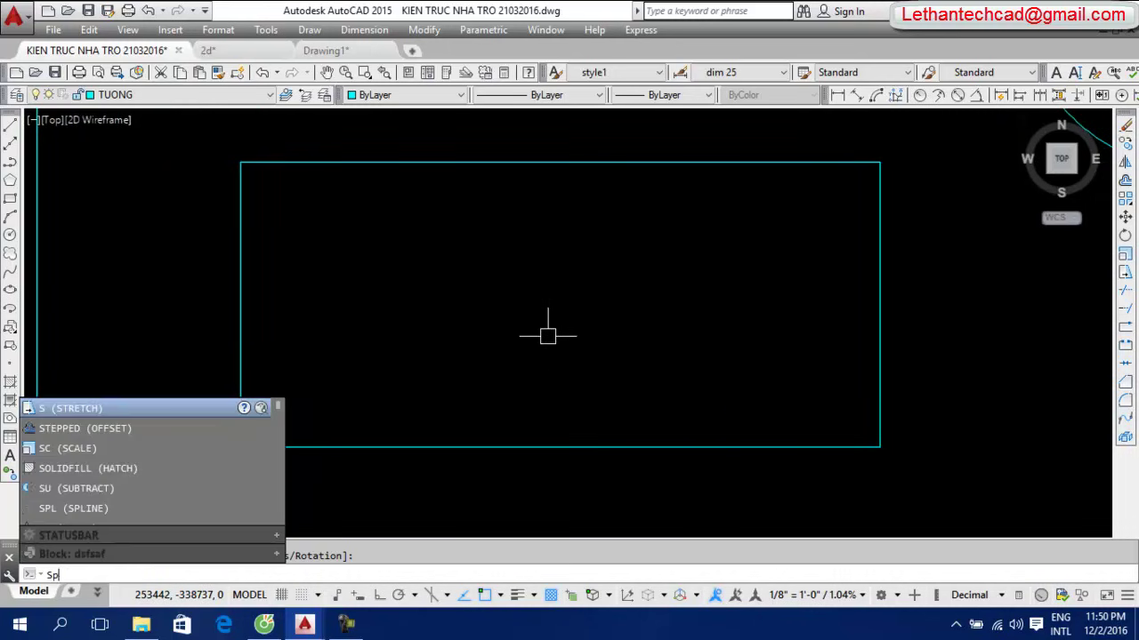
{"action": "type", "text": "l"}
{"action": "key", "text": "Return"}
{"action": "left_click", "coordinate": [499, 163]}
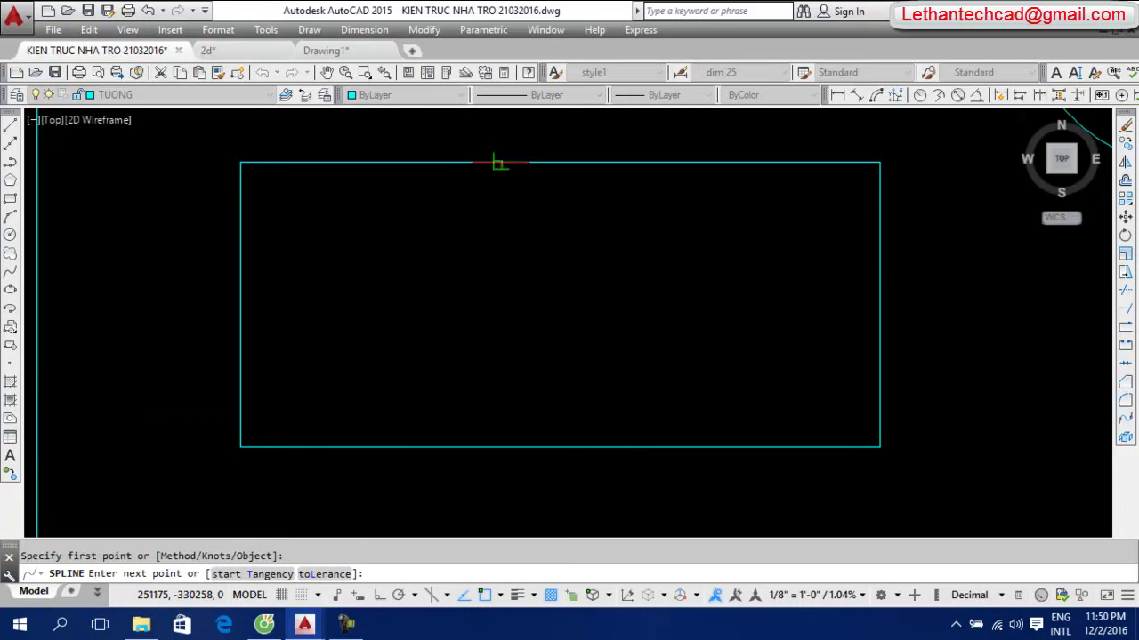
{"action": "left_click", "coordinate": [472, 228]}
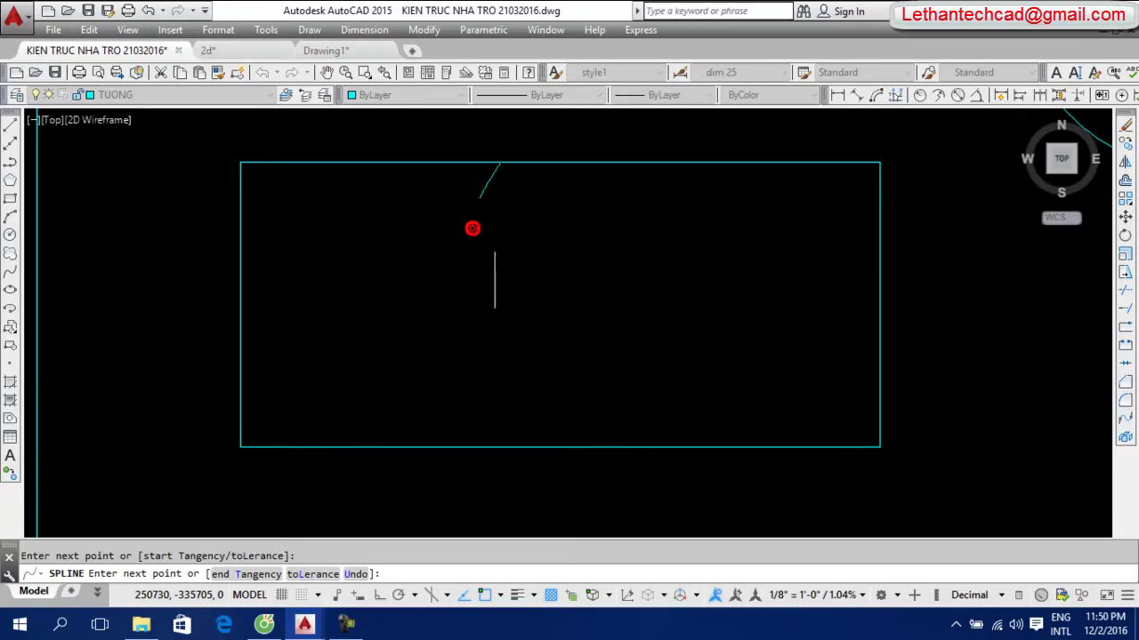
{"action": "left_click", "coordinate": [529, 345]}
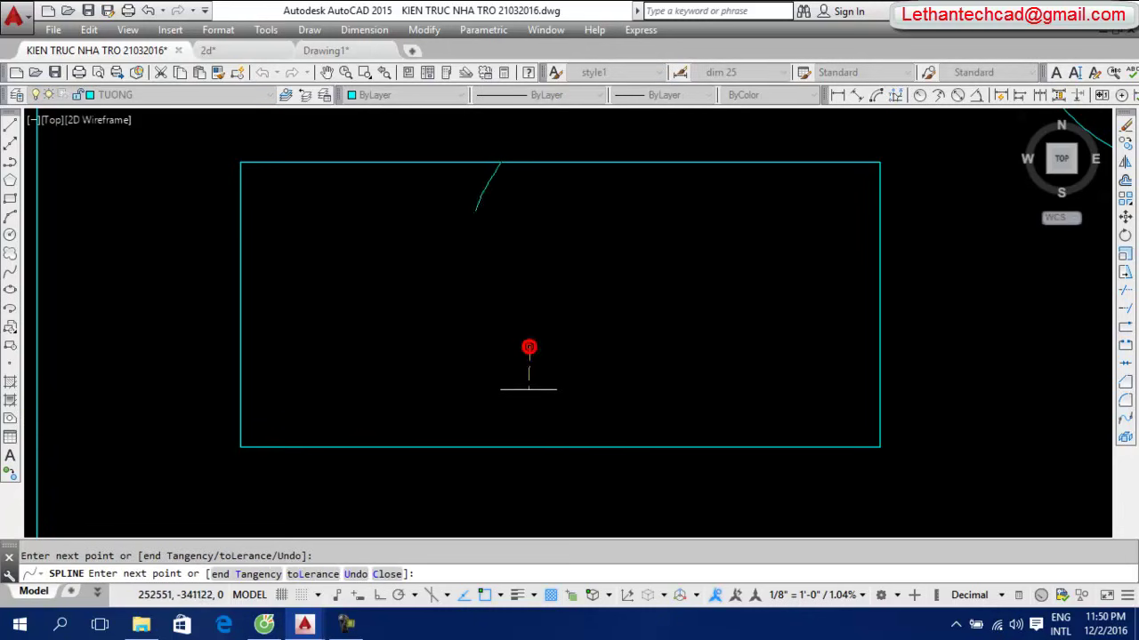
{"action": "left_click", "coordinate": [501, 447]}
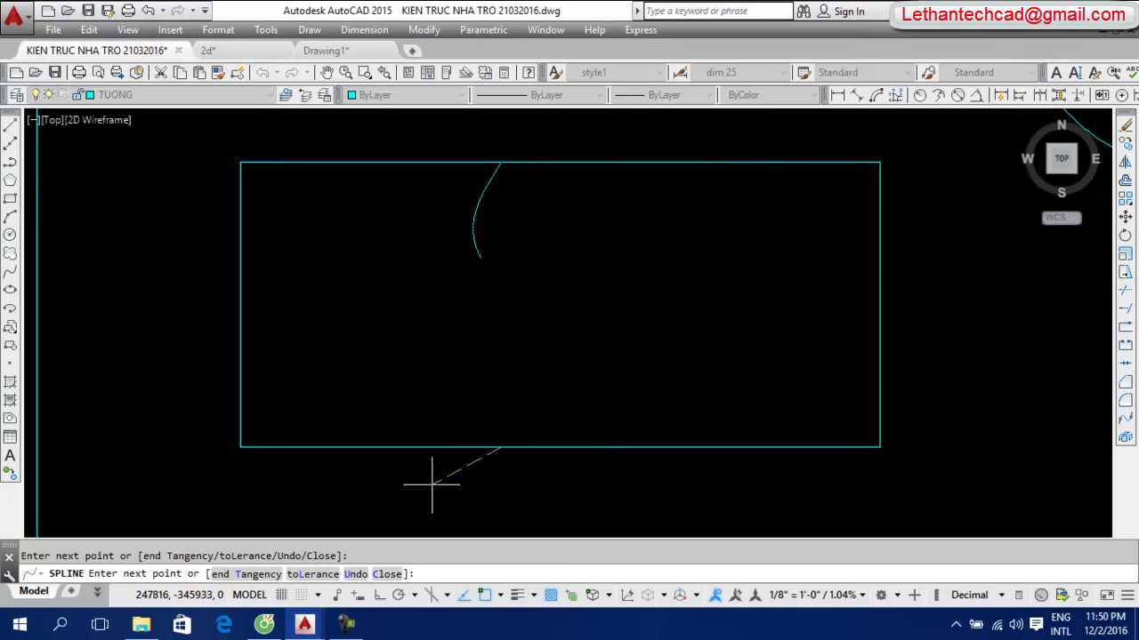
{"action": "key", "text": "Return"}
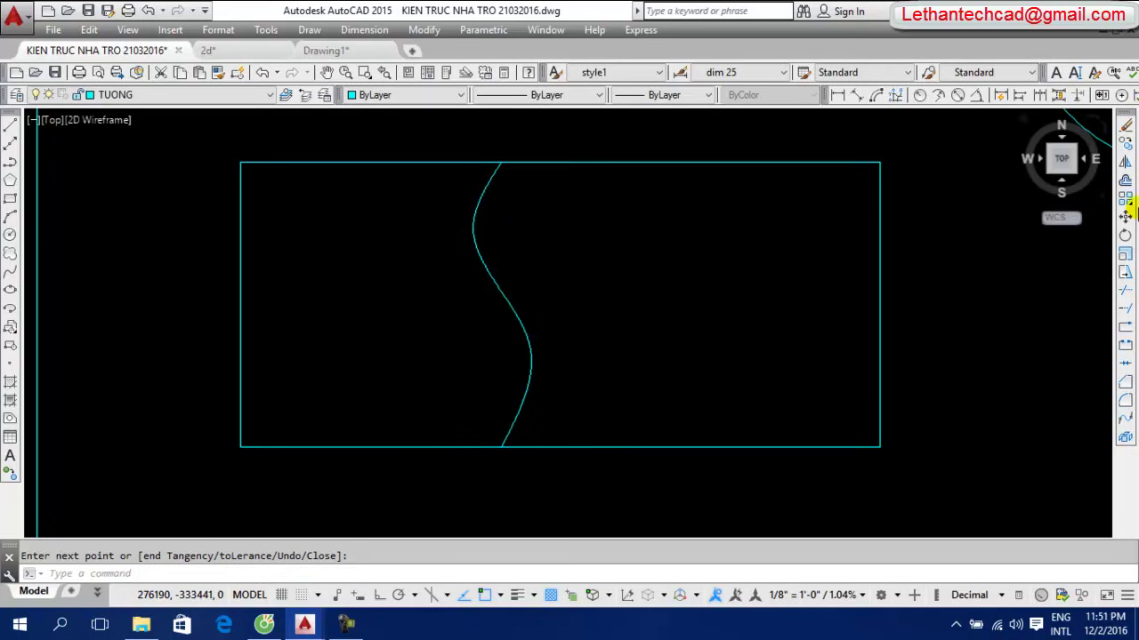
Copy the S-curve a short distance to the right
{"action": "left_click", "coordinate": [1126, 149]}
{"action": "left_click", "coordinate": [545, 291]}
{"action": "left_click", "coordinate": [444, 336]}
{"action": "right_click", "coordinate": [445, 203]}
{"action": "left_click", "coordinate": [501, 161]}
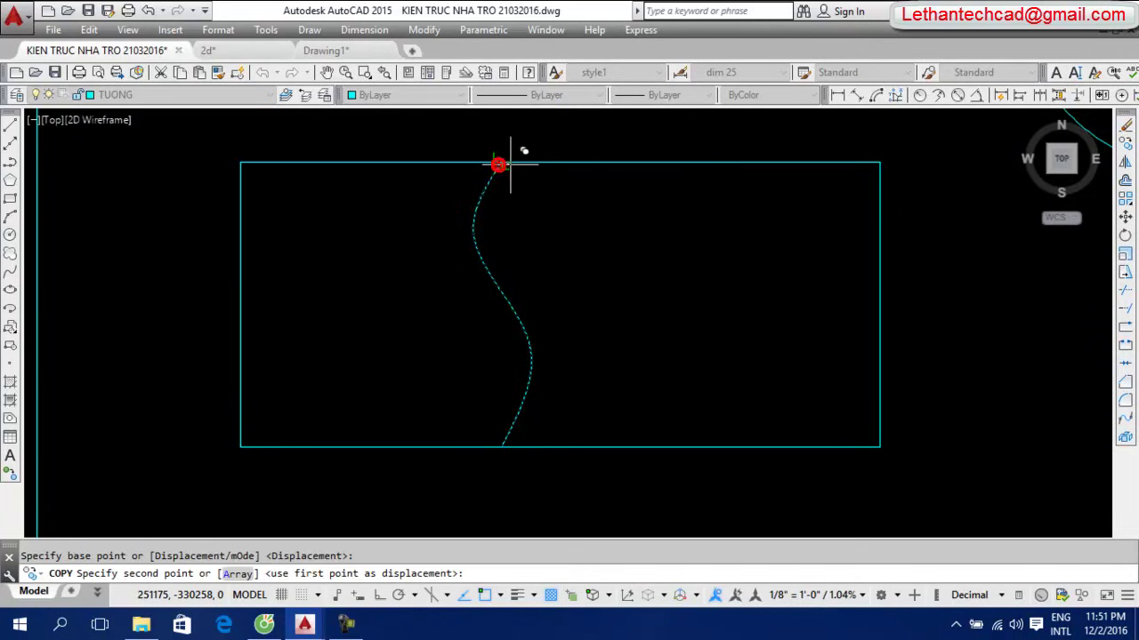
{"action": "left_click", "coordinate": [532, 163]}
{"action": "key", "text": "Return"}
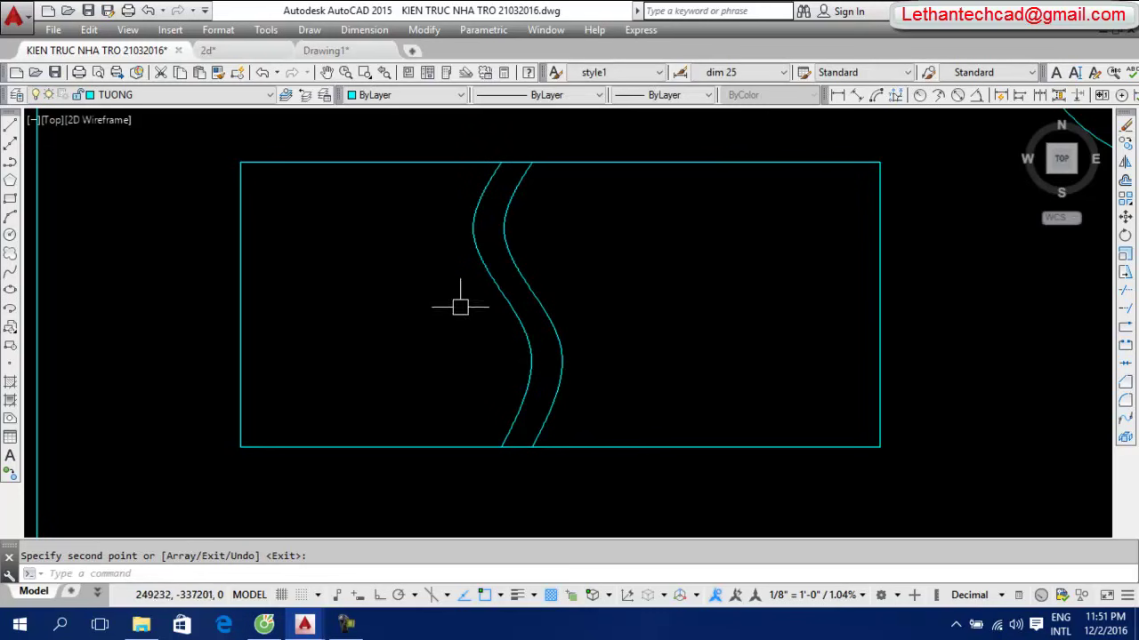
{"action": "type", "text": "tr"}
Trim the rectangle's top and bottom edges between the two curves
{"action": "key", "text": "Return"}
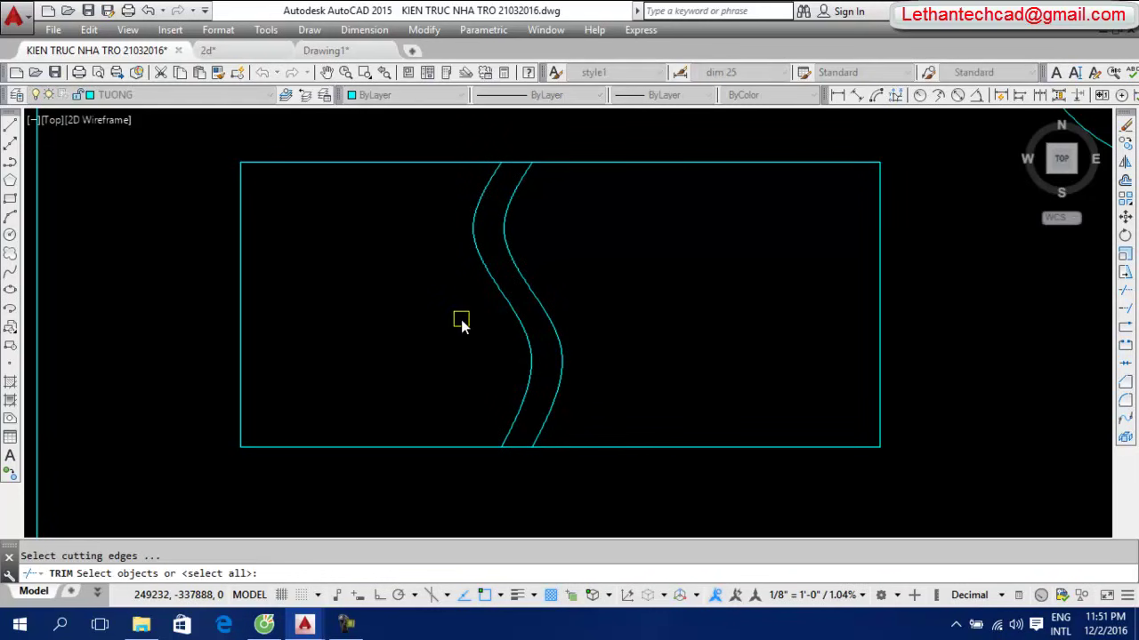
{"action": "key", "text": "Return"}
{"action": "left_click", "coordinate": [518, 161]}
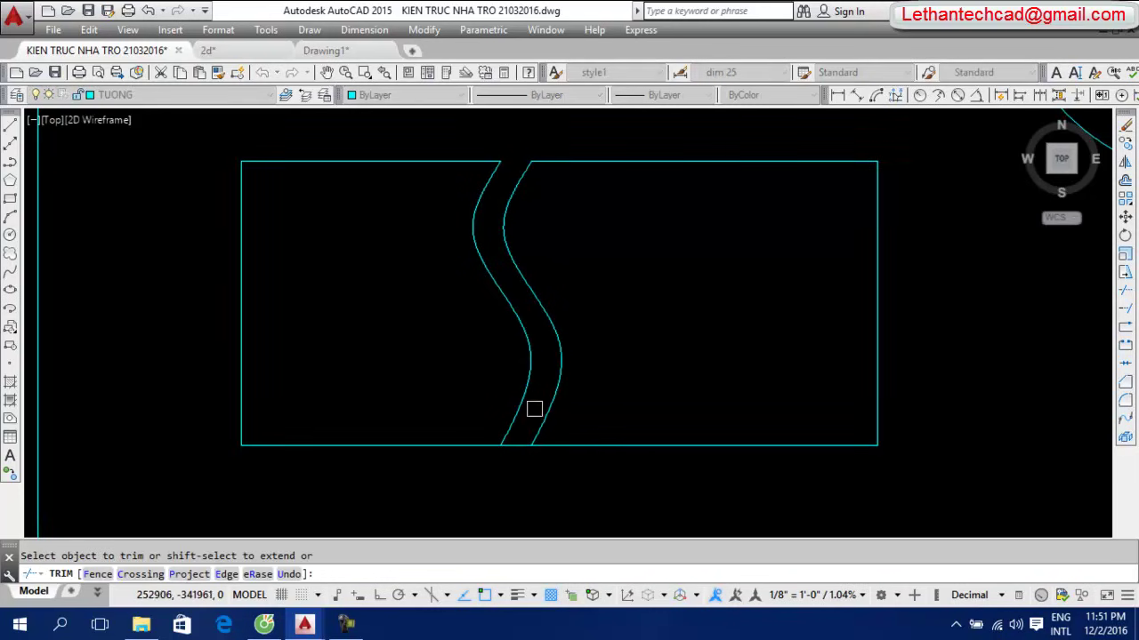
{"action": "left_click", "coordinate": [516, 446]}
{"action": "key", "text": "Return"}
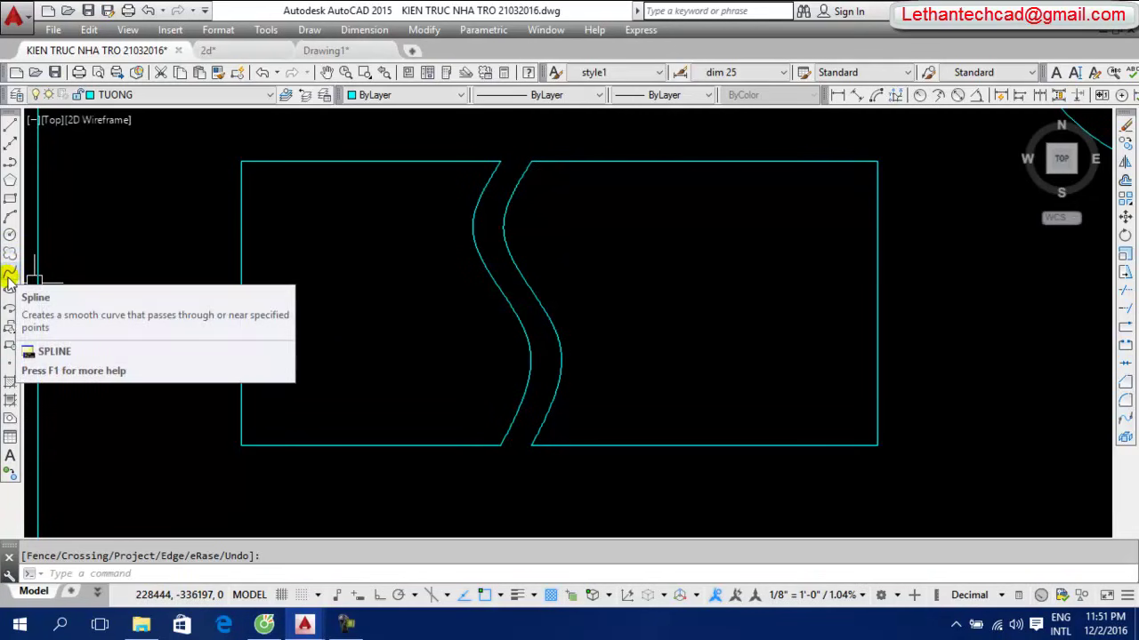
Select the left S-curve, abandon a grip stretch, and open SPLINEDIT on it
{"action": "middle_click_drag", "start_coordinate": [78, 290], "coordinate": [100, 284]}
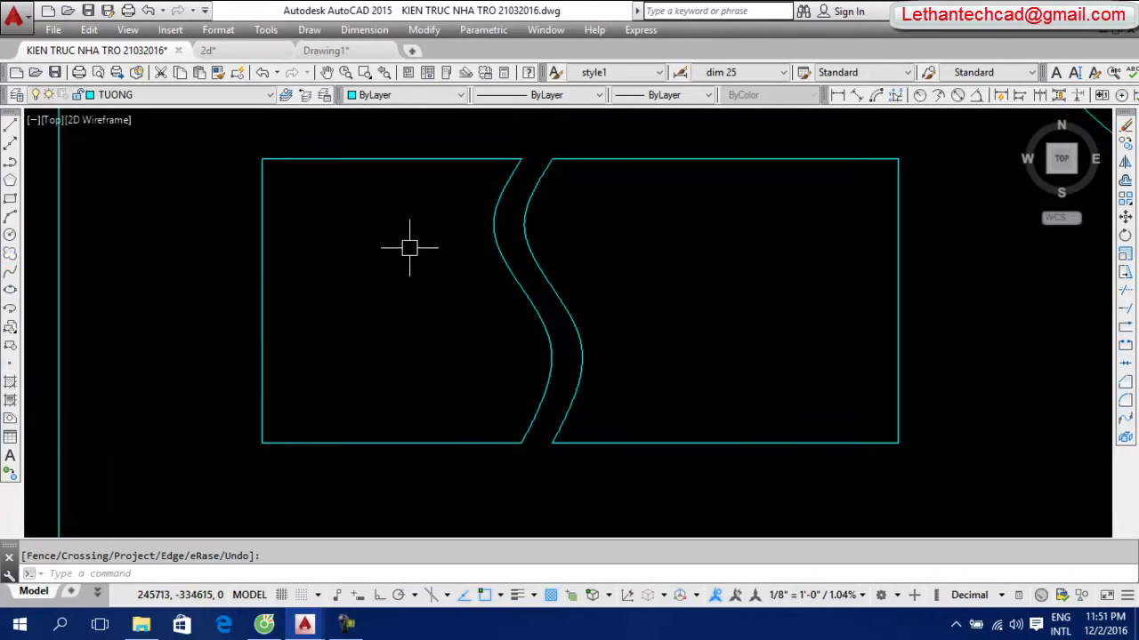
{"action": "key", "text": "Escape"}
{"action": "left_click", "coordinate": [502, 267]}
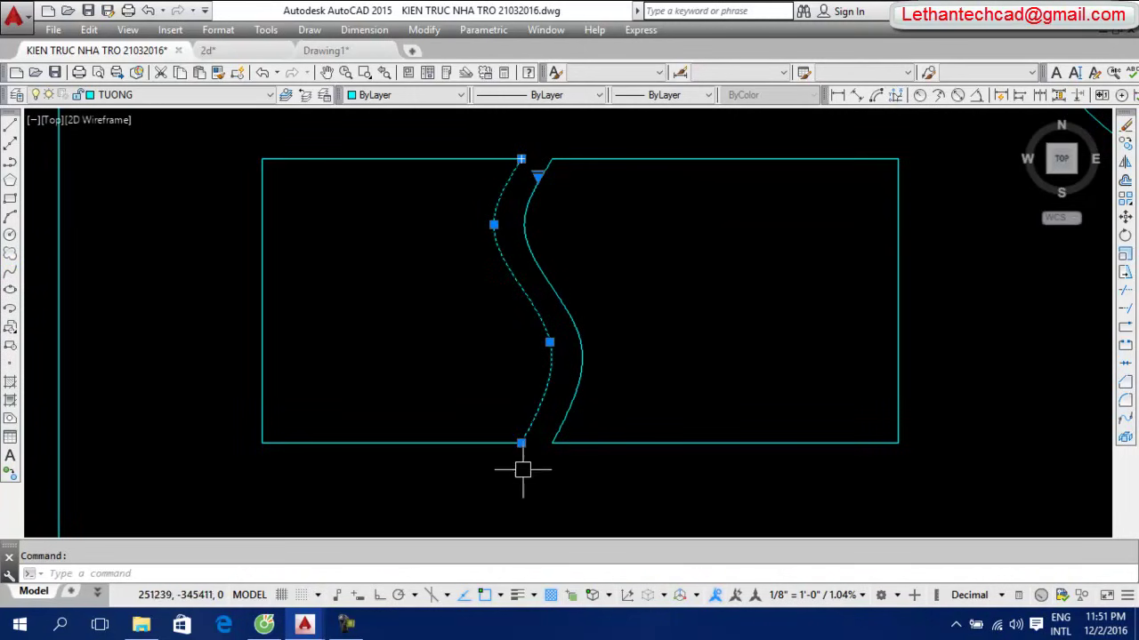
{"action": "scroll", "coordinate": [531, 304], "scroll_direction": "up", "scroll_amount": 3}
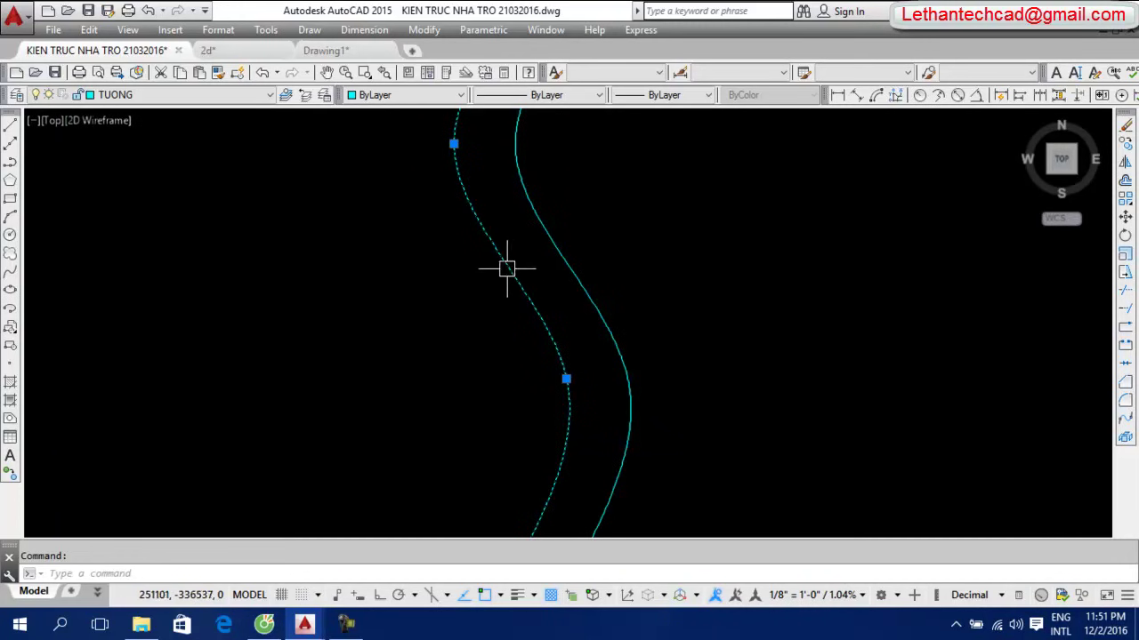
{"action": "left_click", "coordinate": [565, 379]}
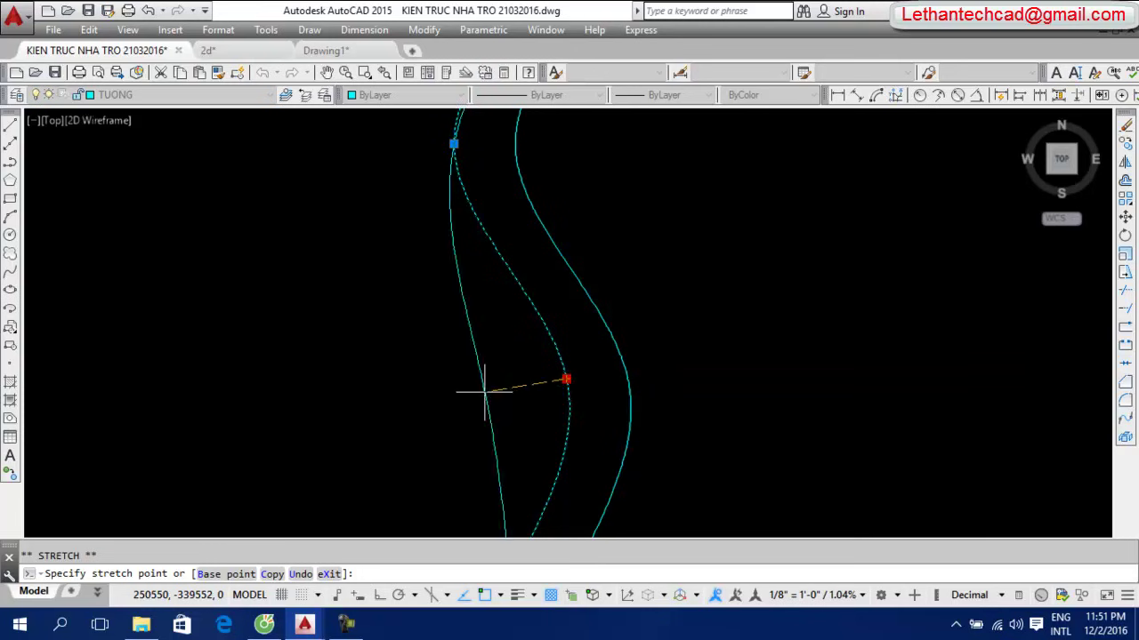
{"action": "scroll", "coordinate": [485, 390], "scroll_direction": "down", "scroll_amount": 4}
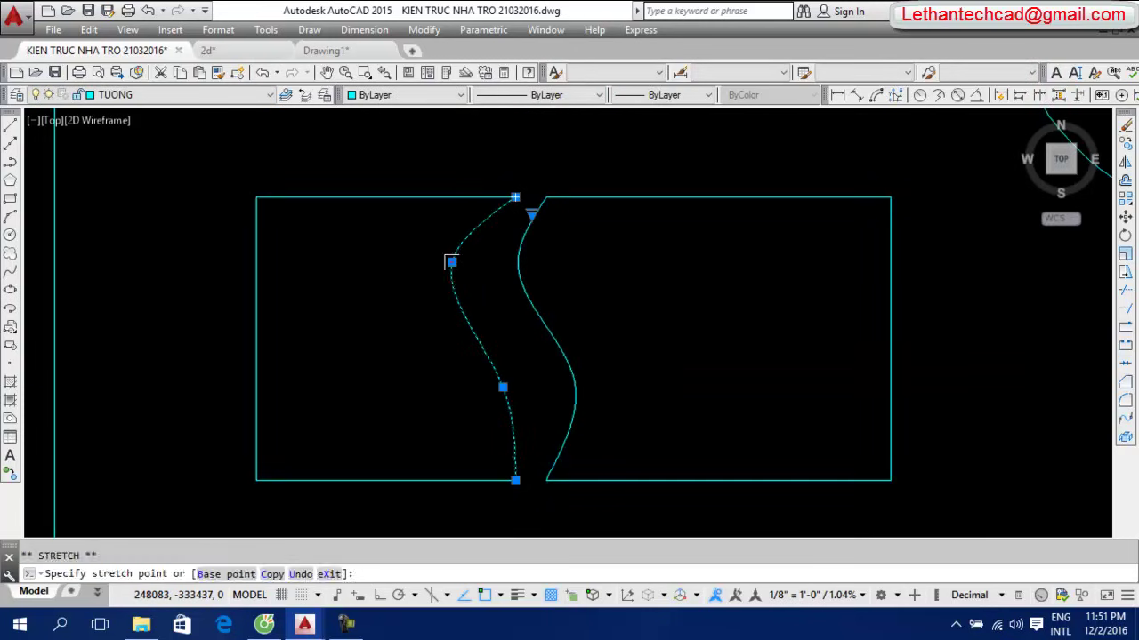
{"action": "scroll", "coordinate": [449, 257], "scroll_direction": "up", "scroll_amount": 3}
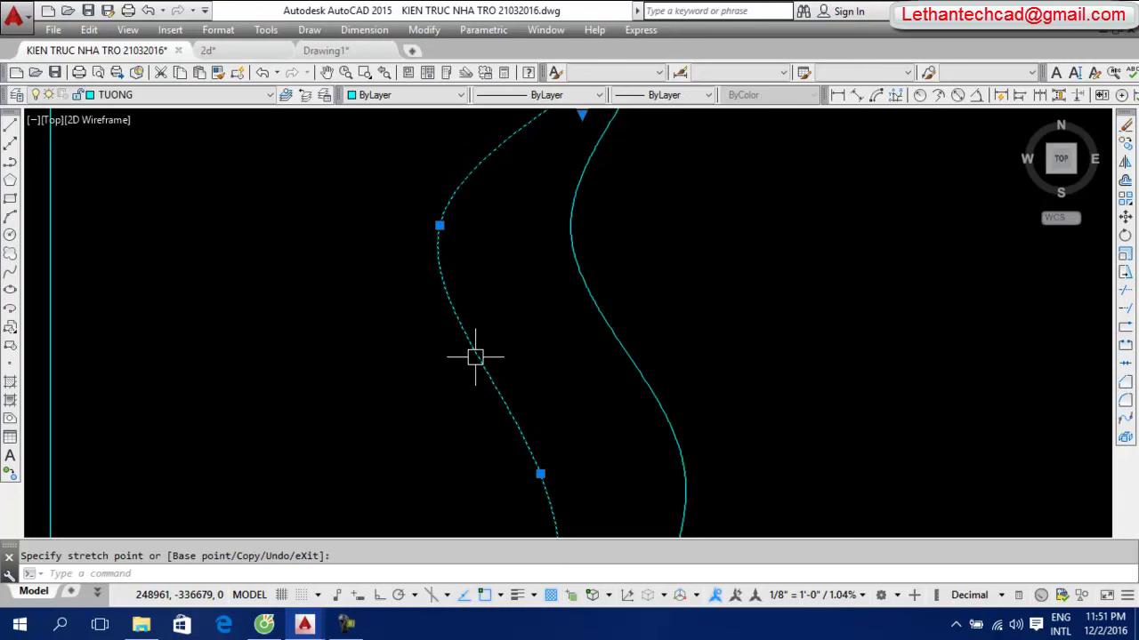
{"action": "right_click", "coordinate": [476, 357]}
{"action": "key", "text": "Escape"}
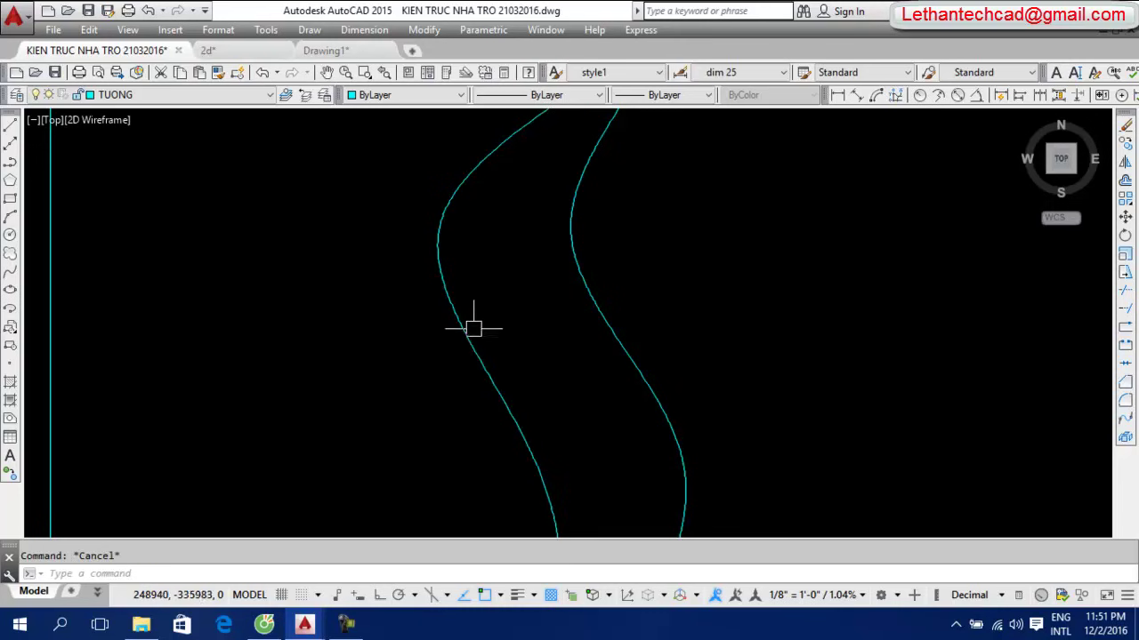
{"action": "scroll", "coordinate": [471, 335], "scroll_direction": "down", "scroll_amount": 2}
{"action": "double_click", "coordinate": [471, 336]}
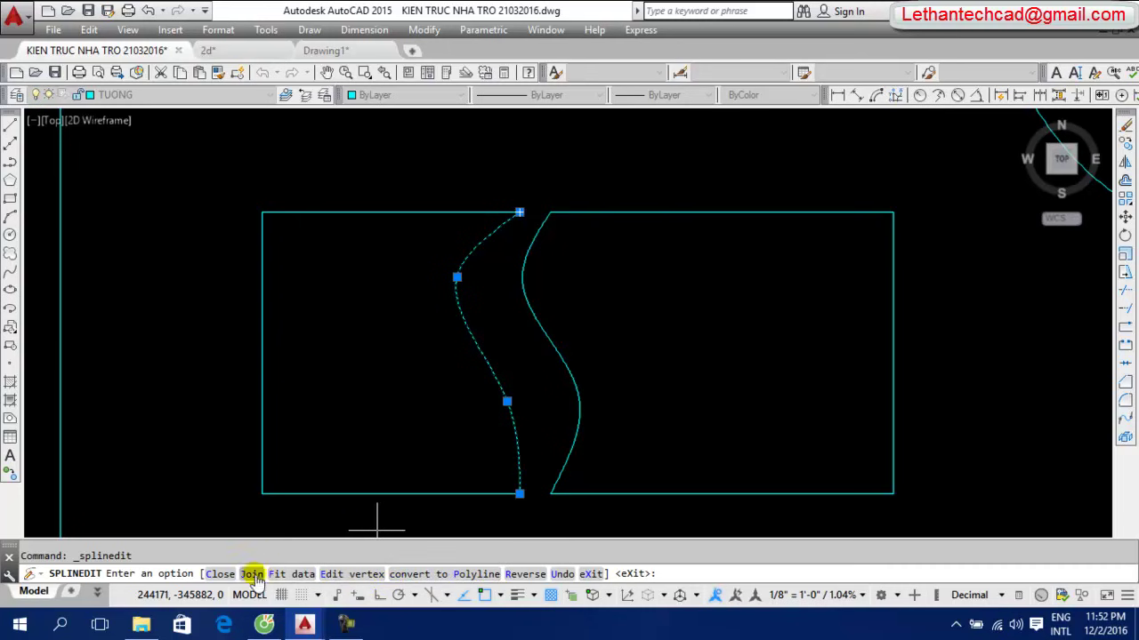
Add five vertices along the left curve using SPLINEDIT's Edit vertex > Add
{"action": "left_click", "coordinate": [339, 575]}
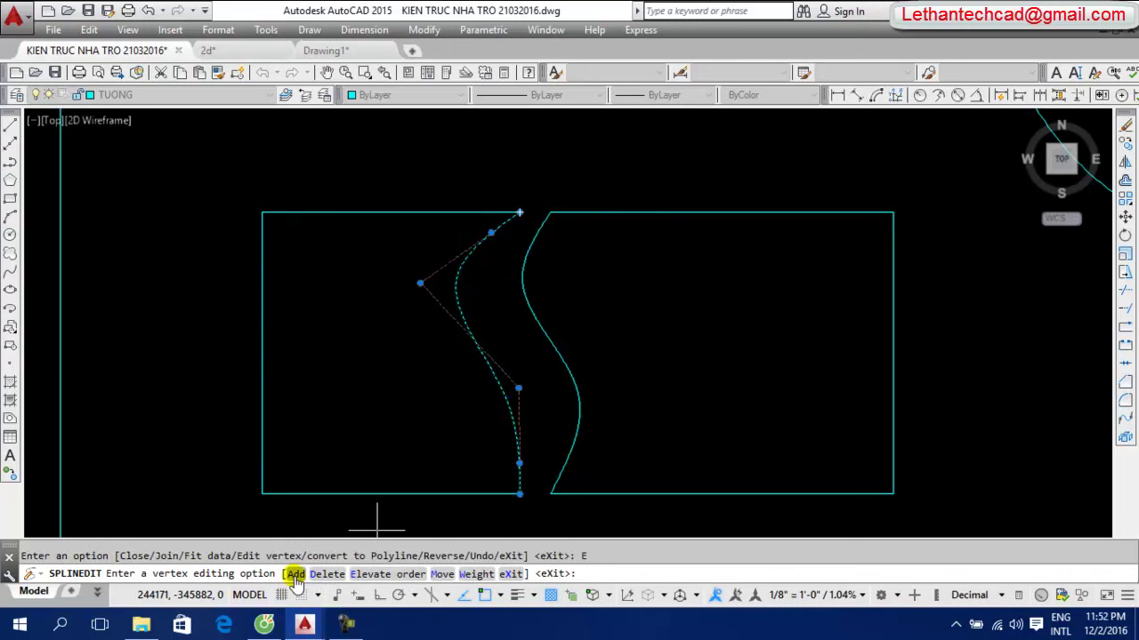
{"action": "left_click", "coordinate": [294, 575]}
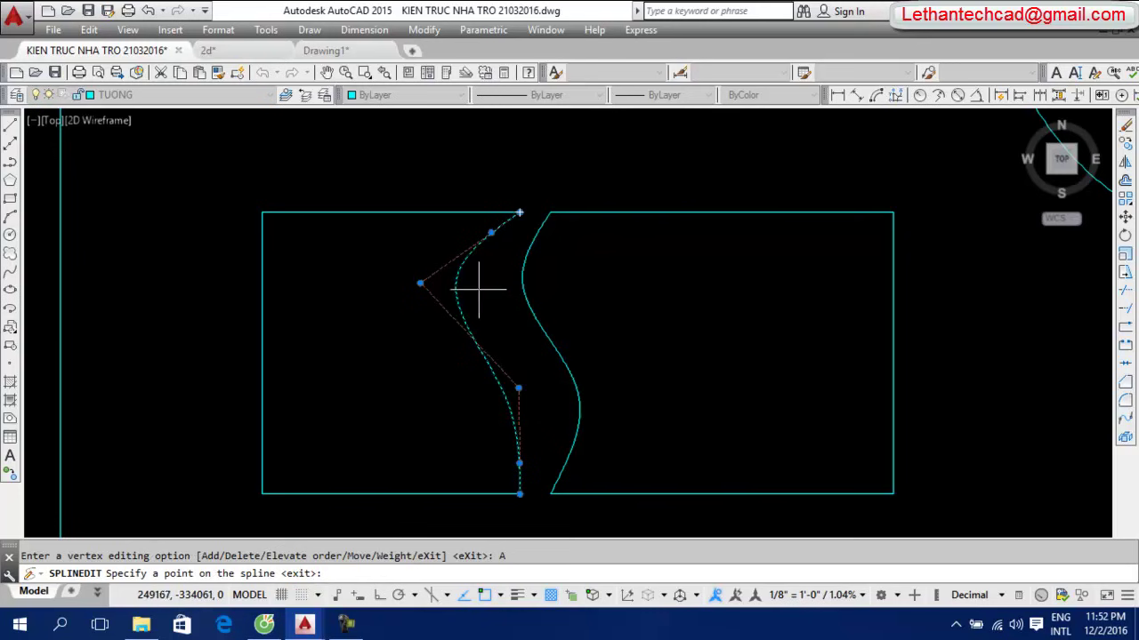
{"action": "left_click", "coordinate": [520, 213]}
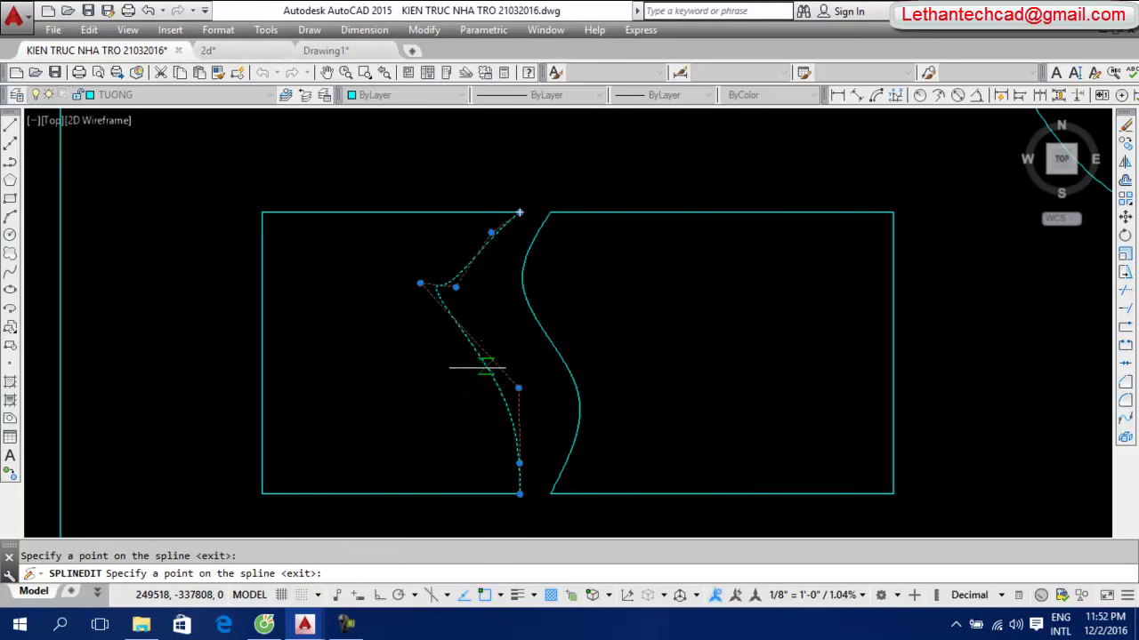
{"action": "scroll", "coordinate": [480, 365], "scroll_direction": "up", "scroll_amount": 3}
{"action": "left_click", "coordinate": [481, 364]}
{"action": "left_click", "coordinate": [543, 424]}
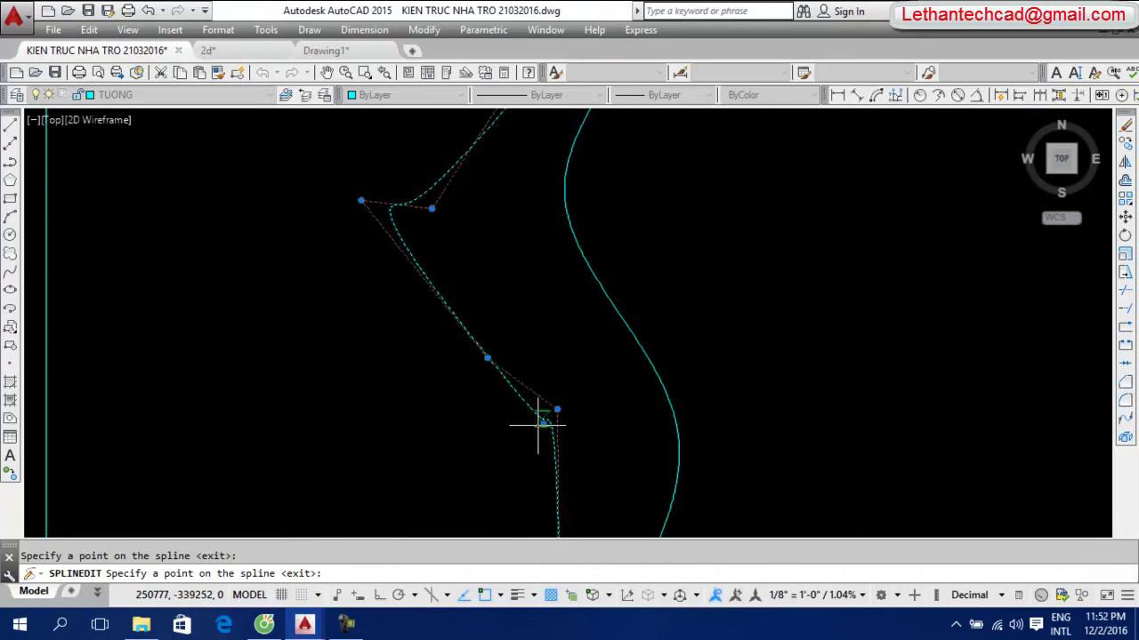
{"action": "left_click", "coordinate": [557, 491]}
{"action": "left_click", "coordinate": [459, 320]}
{"action": "key", "text": "Return"}
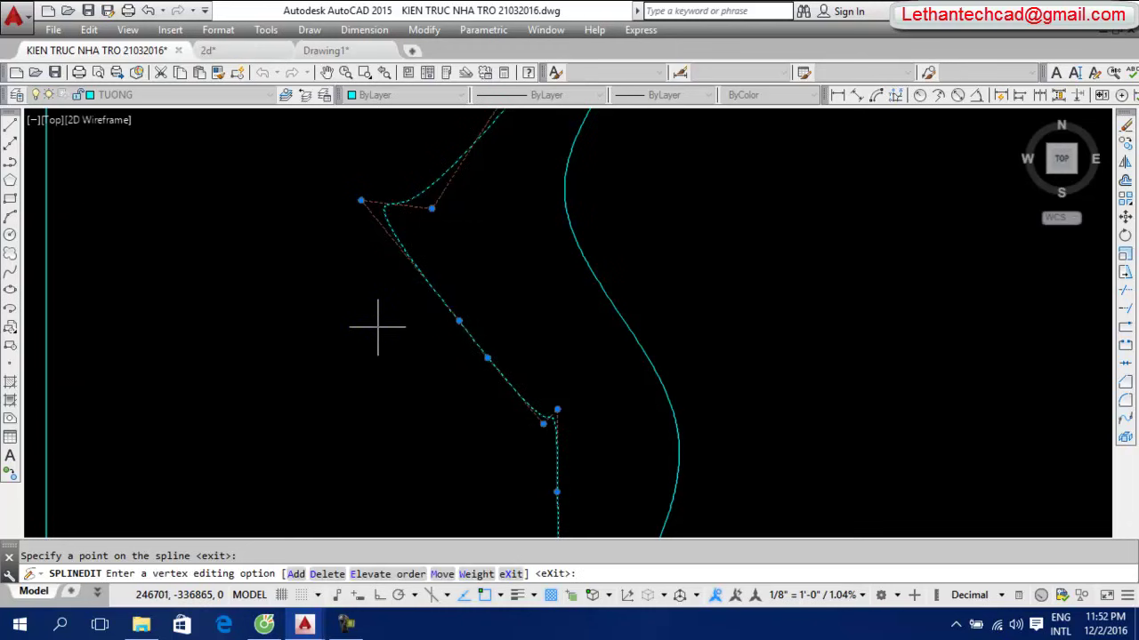
{"action": "key", "text": "Return"}
{"action": "key", "text": "Return"}
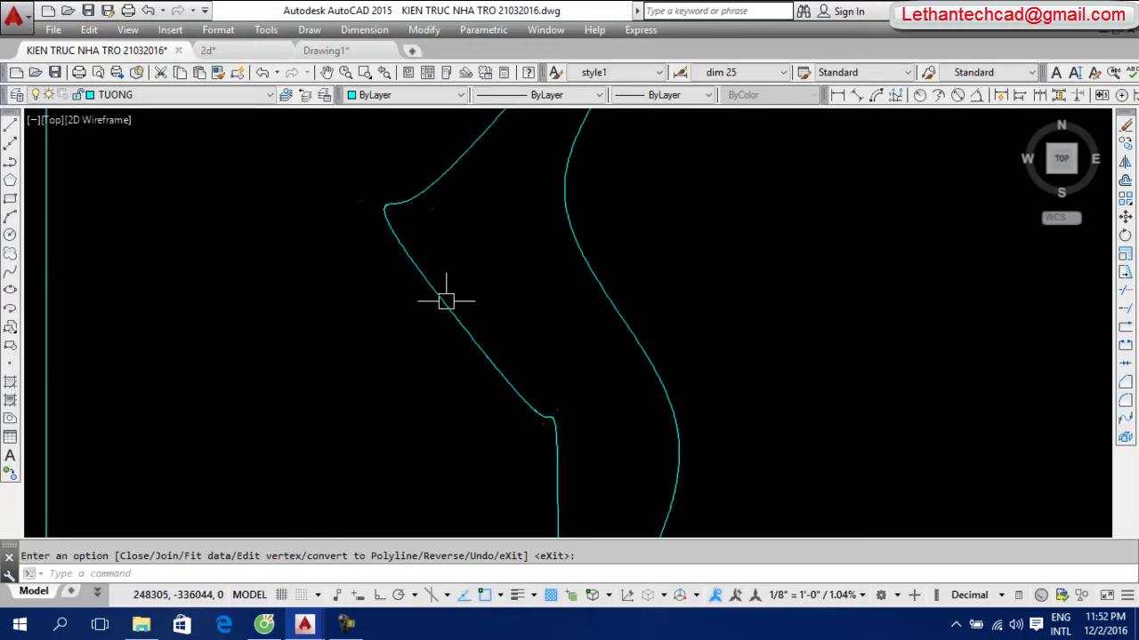
Drag the left curve's upper vertices to new positions, pointing it leftward near the top
{"action": "left_click", "coordinate": [451, 303]}
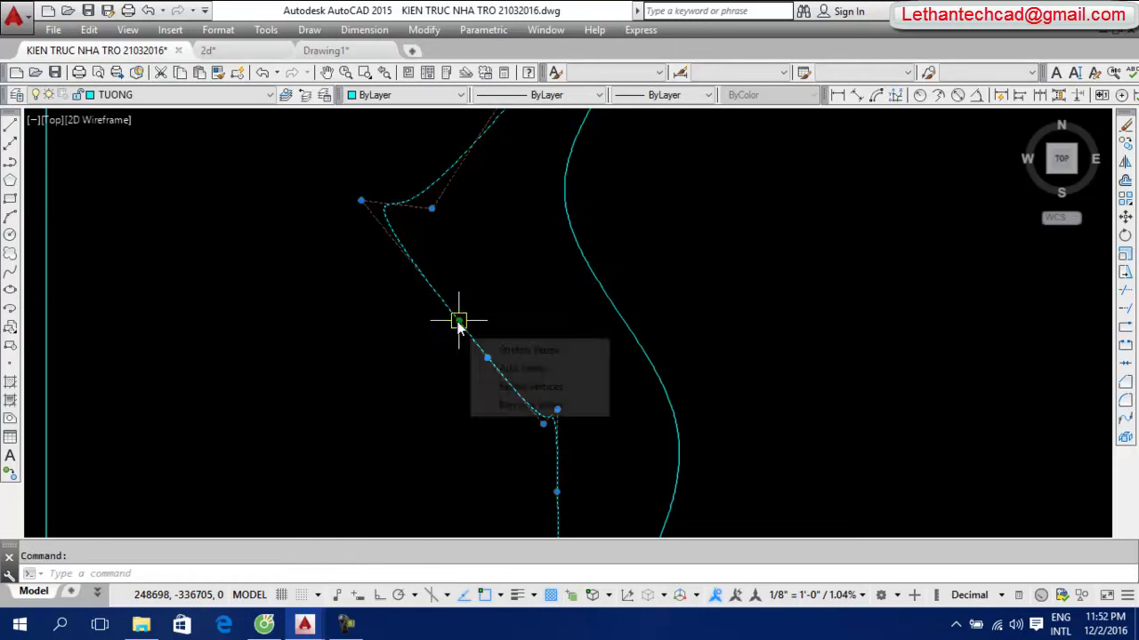
{"action": "left_click", "coordinate": [457, 321]}
{"action": "scroll", "coordinate": [457, 320], "scroll_direction": "down", "scroll_amount": 1}
{"action": "left_click", "coordinate": [489, 298]}
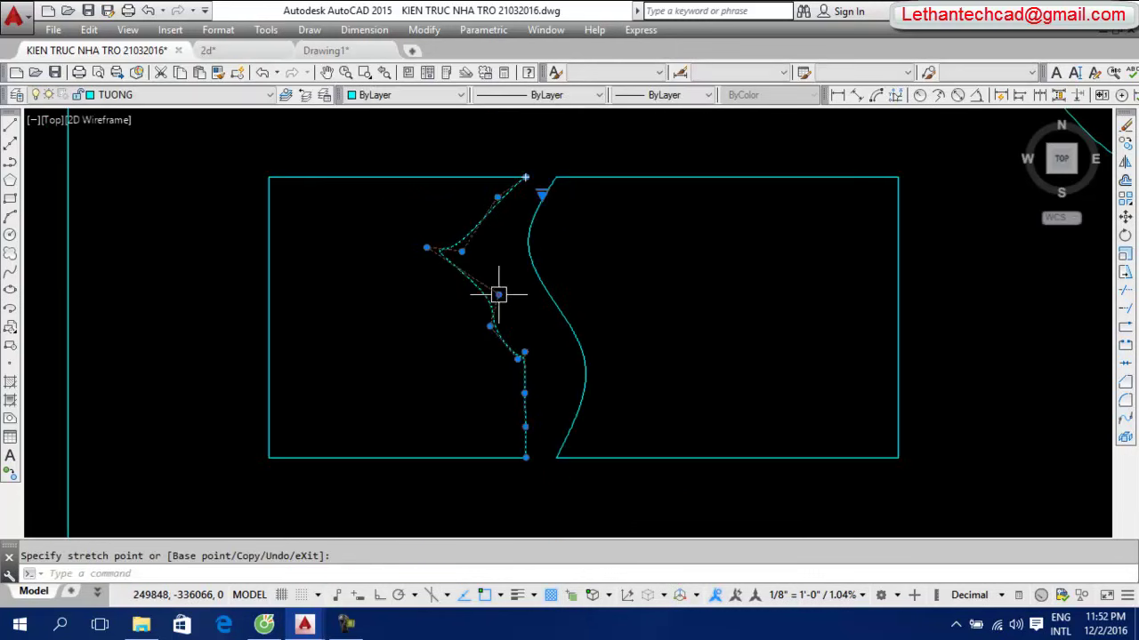
{"action": "scroll", "coordinate": [481, 275], "scroll_direction": "up", "scroll_amount": 1}
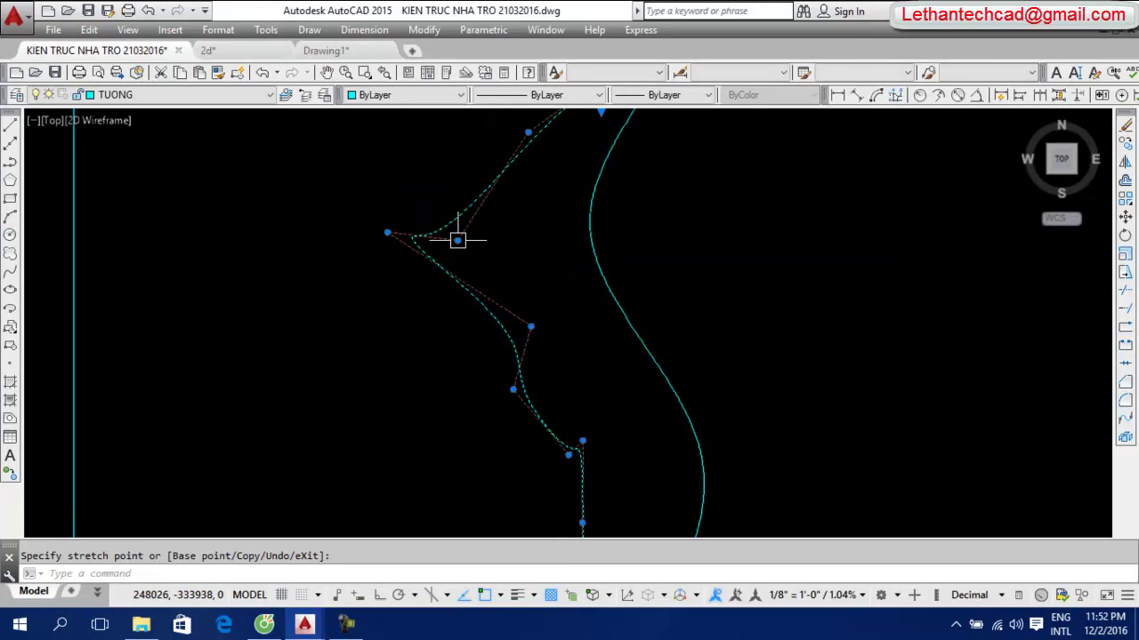
{"action": "left_click", "coordinate": [424, 165]}
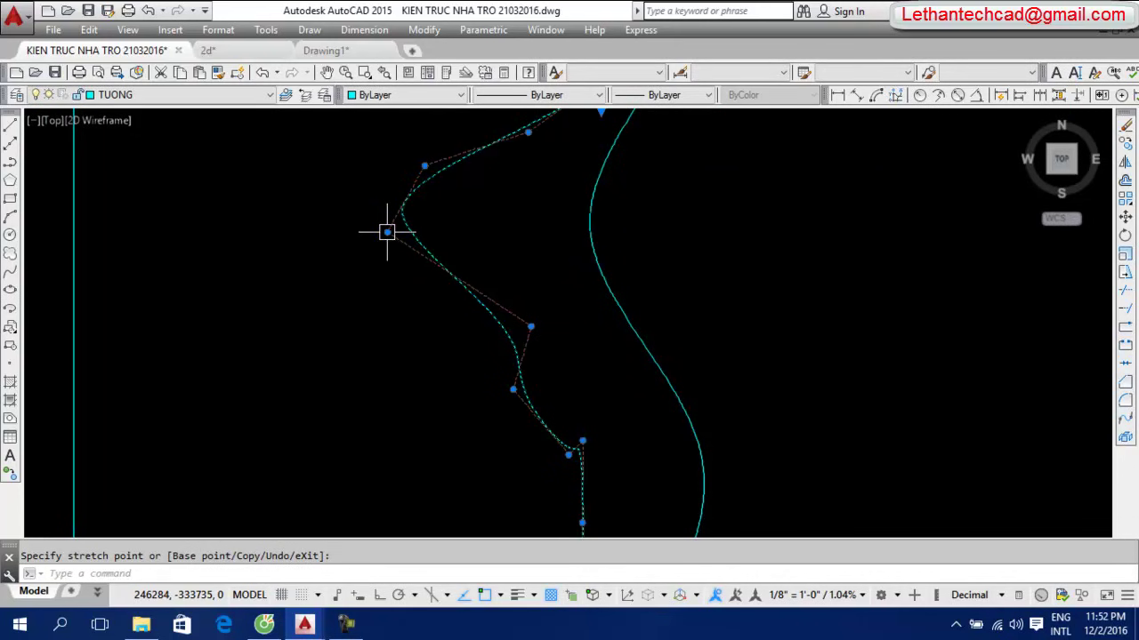
{"action": "left_click", "coordinate": [387, 232]}
{"action": "left_click", "coordinate": [465, 226]}
{"action": "scroll", "coordinate": [517, 306], "scroll_direction": "down", "scroll_amount": 3}
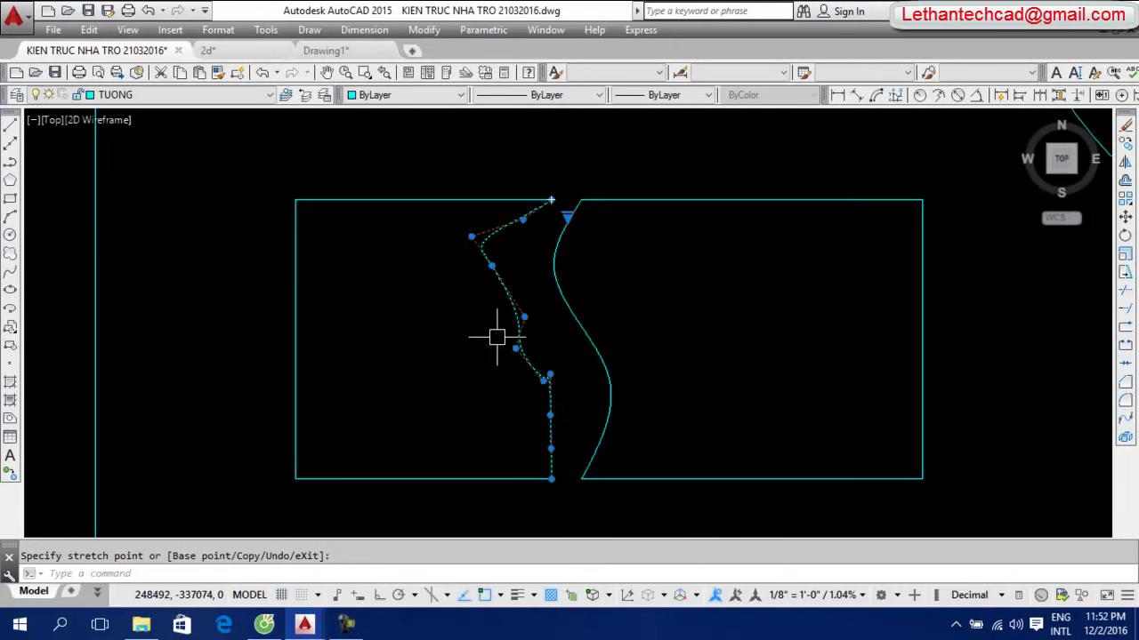
{"action": "scroll", "coordinate": [538, 378], "scroll_direction": "up", "scroll_amount": 3}
{"action": "scroll", "coordinate": [556, 365], "scroll_direction": "up", "scroll_amount": 3}
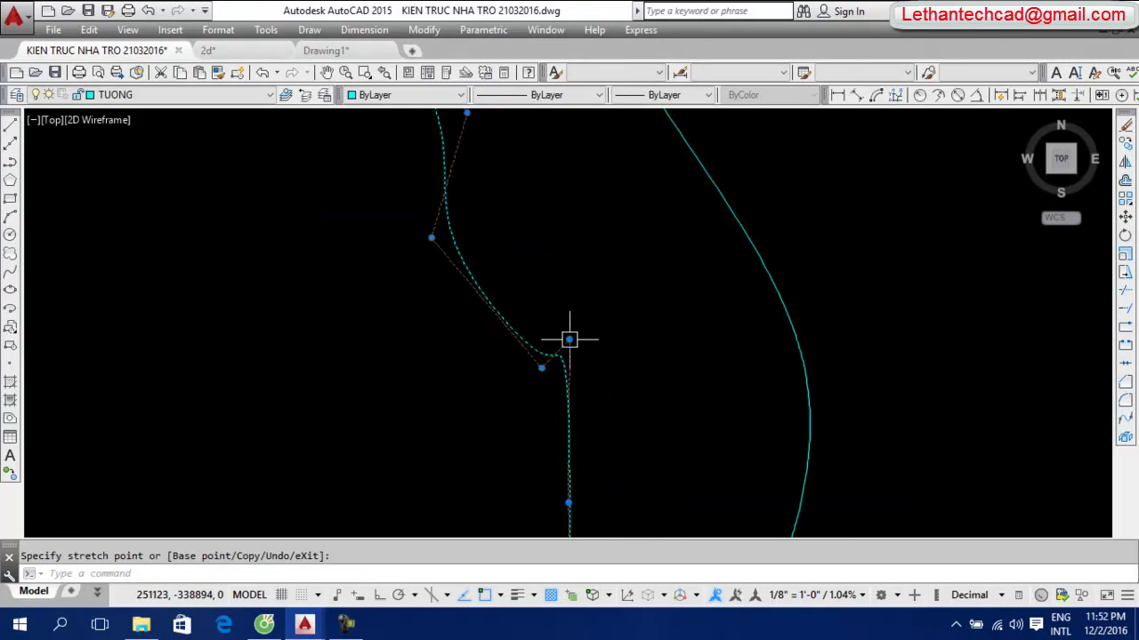
Move the curve's lower and middle vertices to smooth its bends, then deselect it
{"action": "left_click", "coordinate": [570, 339]}
{"action": "scroll", "coordinate": [554, 419], "scroll_direction": "up", "scroll_amount": 3}
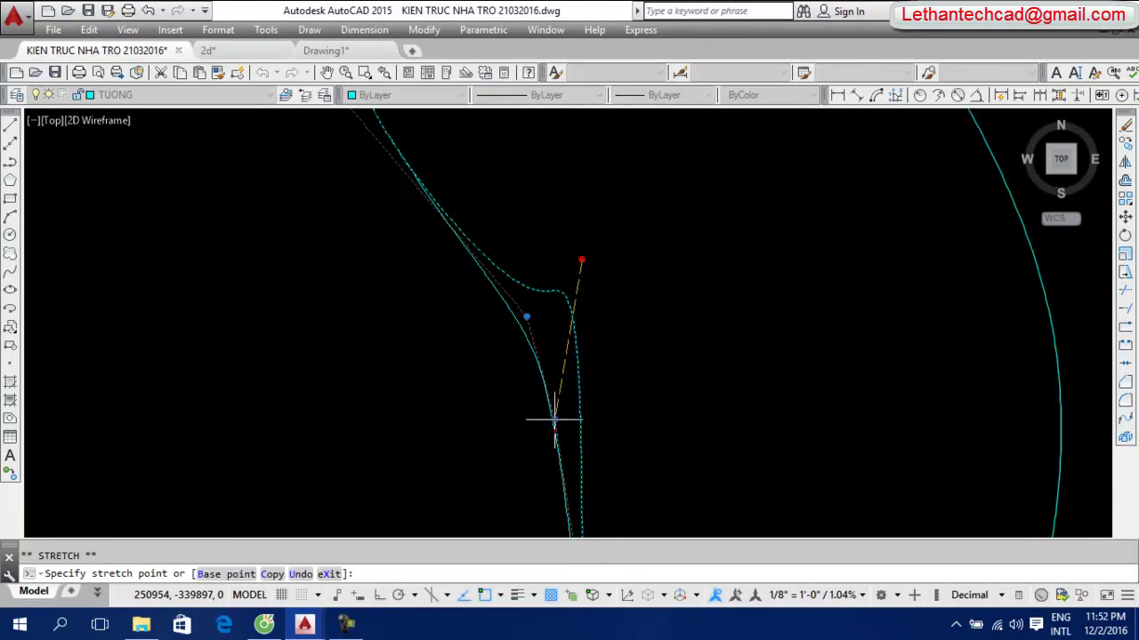
{"action": "left_click", "coordinate": [554, 419]}
{"action": "left_click", "coordinate": [527, 315]}
{"action": "left_click", "coordinate": [571, 273]}
{"action": "scroll", "coordinate": [560, 338], "scroll_direction": "down", "scroll_amount": 3}
{"action": "key", "text": "Escape"}
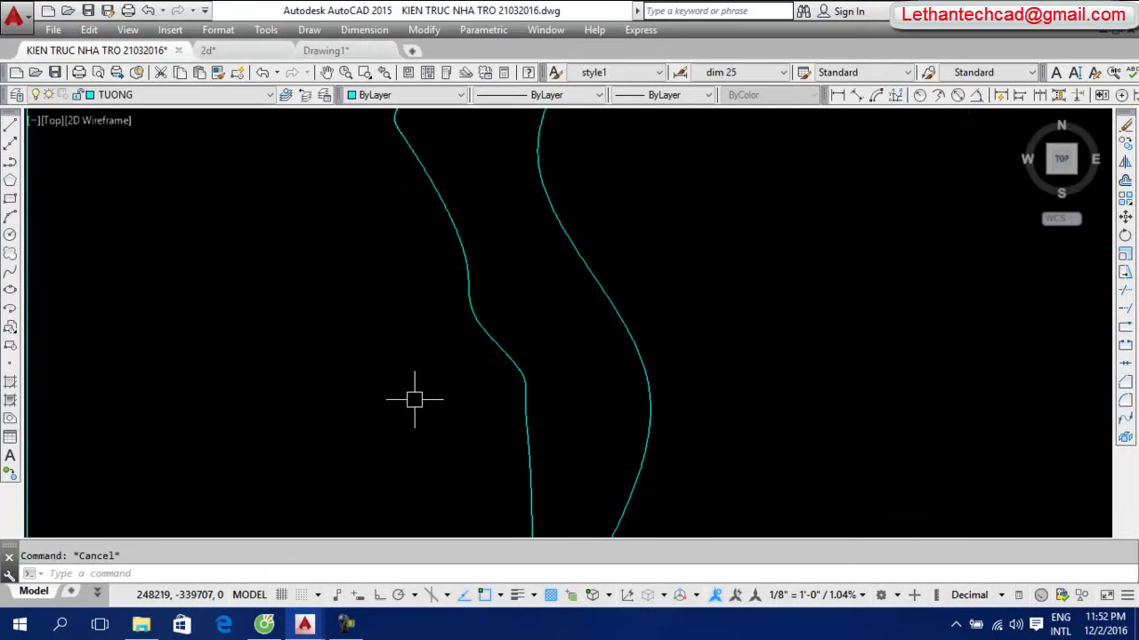
{"action": "scroll", "coordinate": [414, 399], "scroll_direction": "down", "scroll_amount": 3}
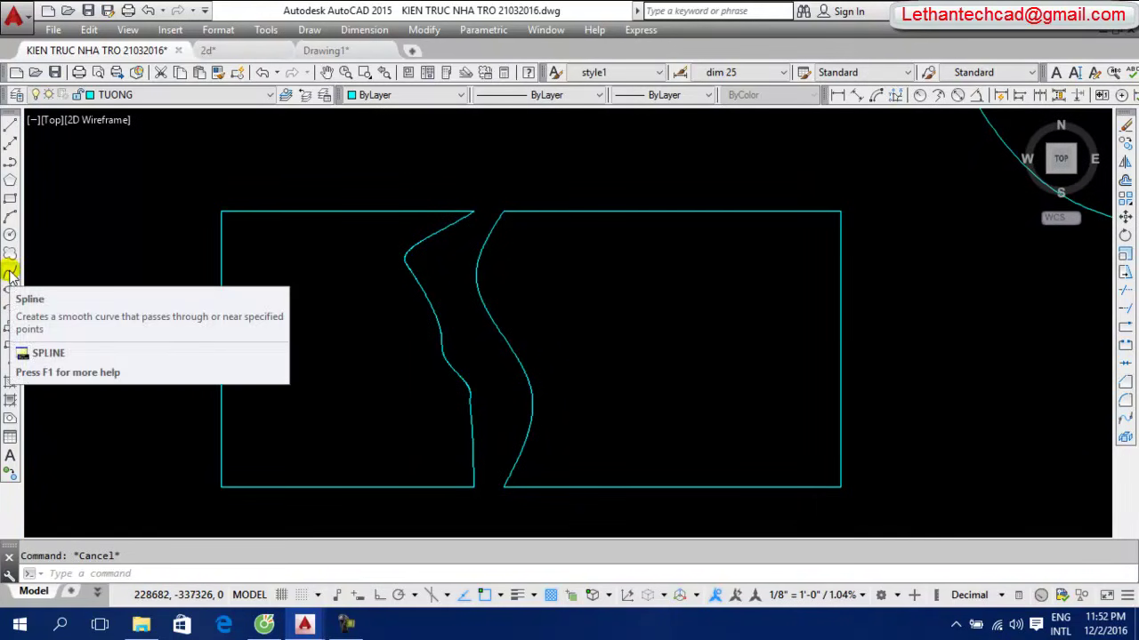
Draw a closed boomerang-shaped spline through three points in an empty area
{"action": "left_click", "coordinate": [9, 272]}
{"action": "middle_click_drag", "start_coordinate": [176, 304], "coordinate": [312, 370]}
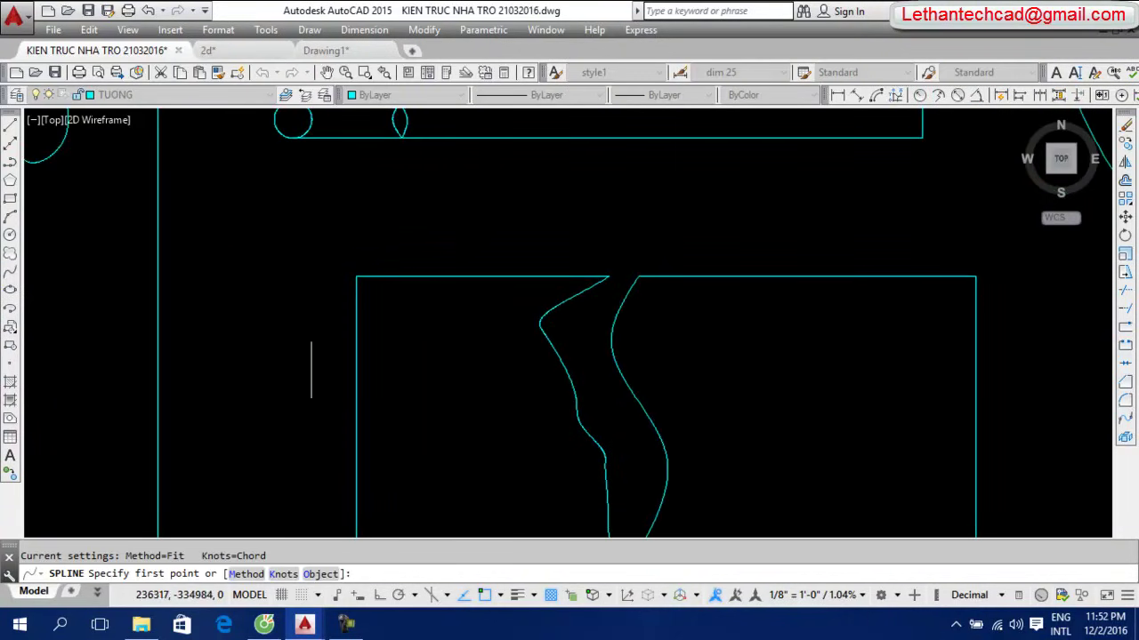
{"action": "mouse_move", "coordinate": [245, 317]}
{"action": "middle_mouse_down"}
{"action": "mouse_move", "coordinate": [218, 388]}
{"action": "mouse_move", "coordinate": [412, 333]}
{"action": "middle_mouse_up"}
{"action": "middle_click_drag", "start_coordinate": [198, 376], "coordinate": [297, 376]}
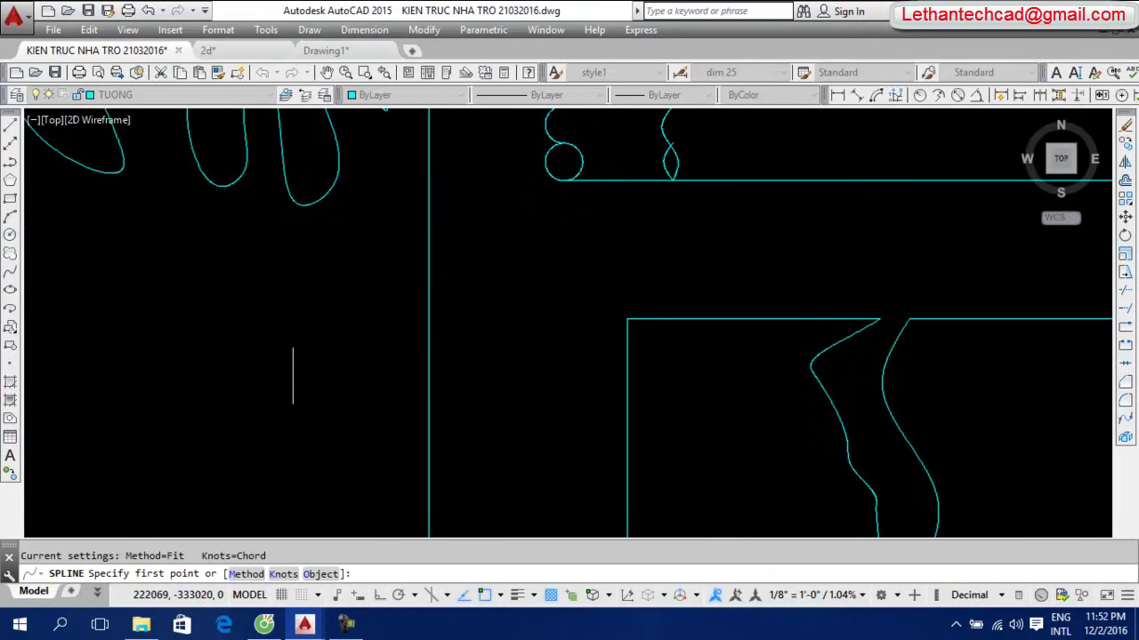
{"action": "left_click", "coordinate": [71, 403]}
{"action": "left_click", "coordinate": [92, 373]}
{"action": "left_click", "coordinate": [304, 410]}
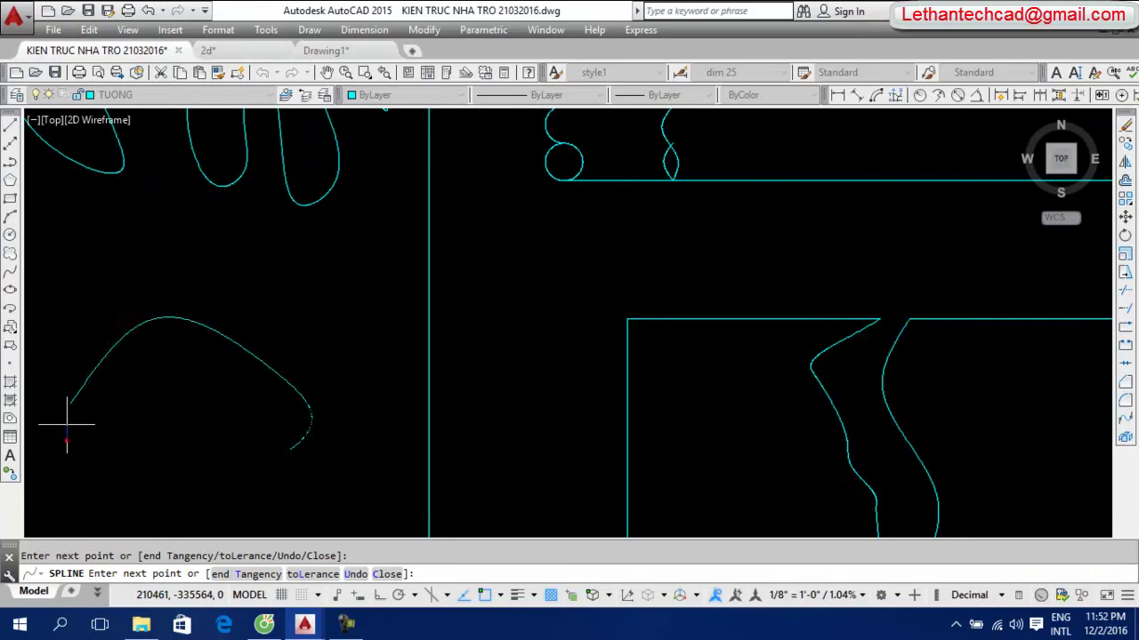
{"action": "scroll", "coordinate": [69, 425], "scroll_direction": "up", "scroll_amount": 3}
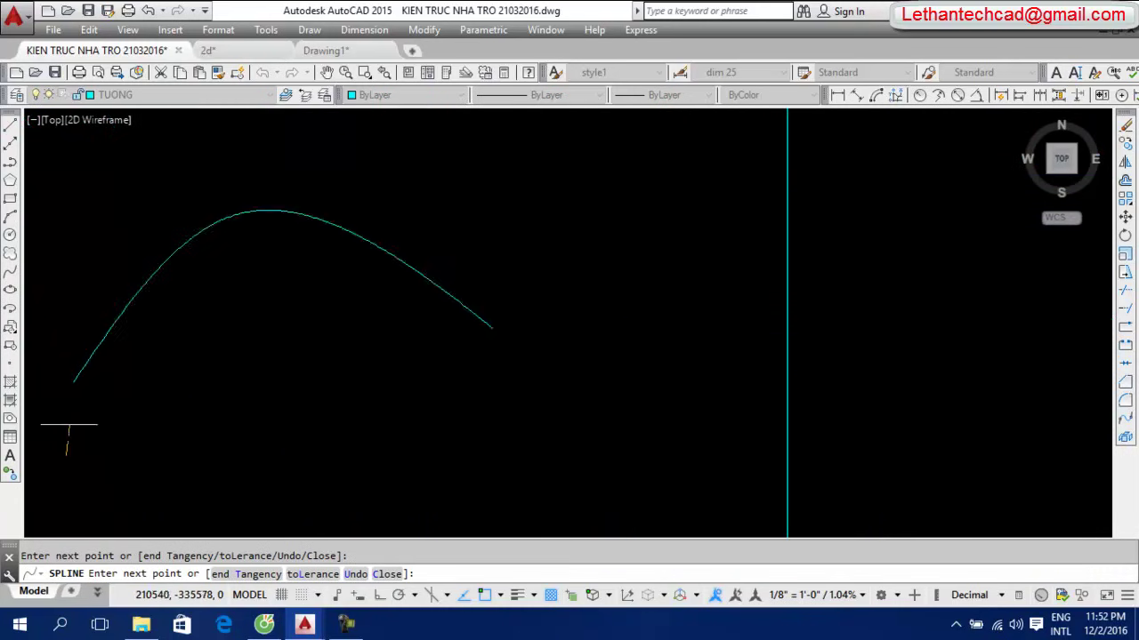
{"action": "left_click", "coordinate": [387, 573]}
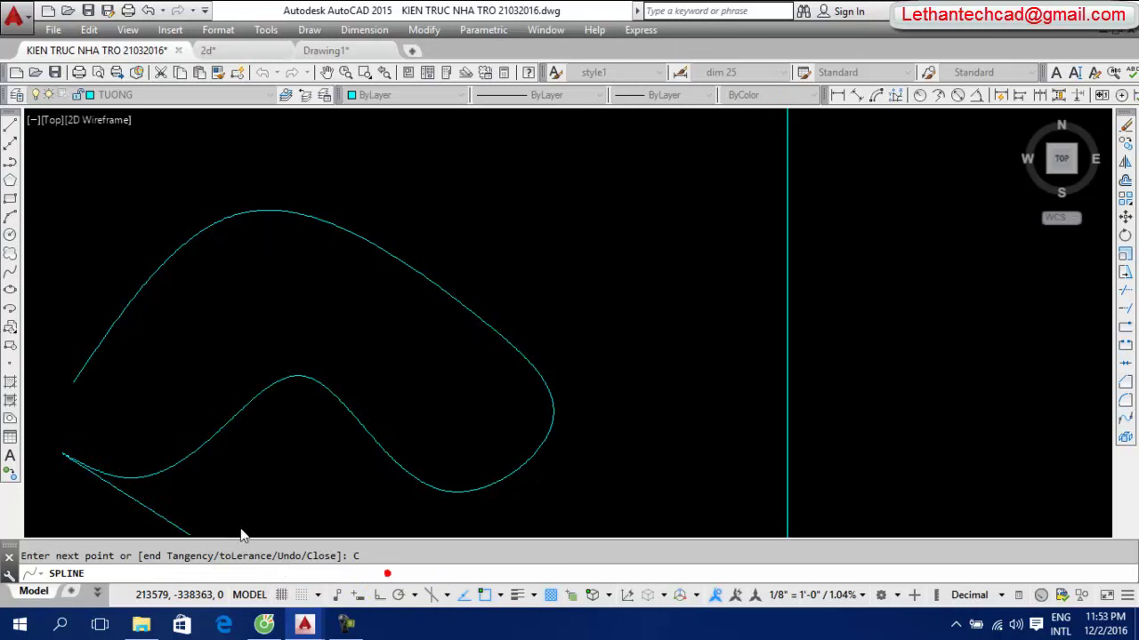
{"action": "left_click", "coordinate": [59, 426]}
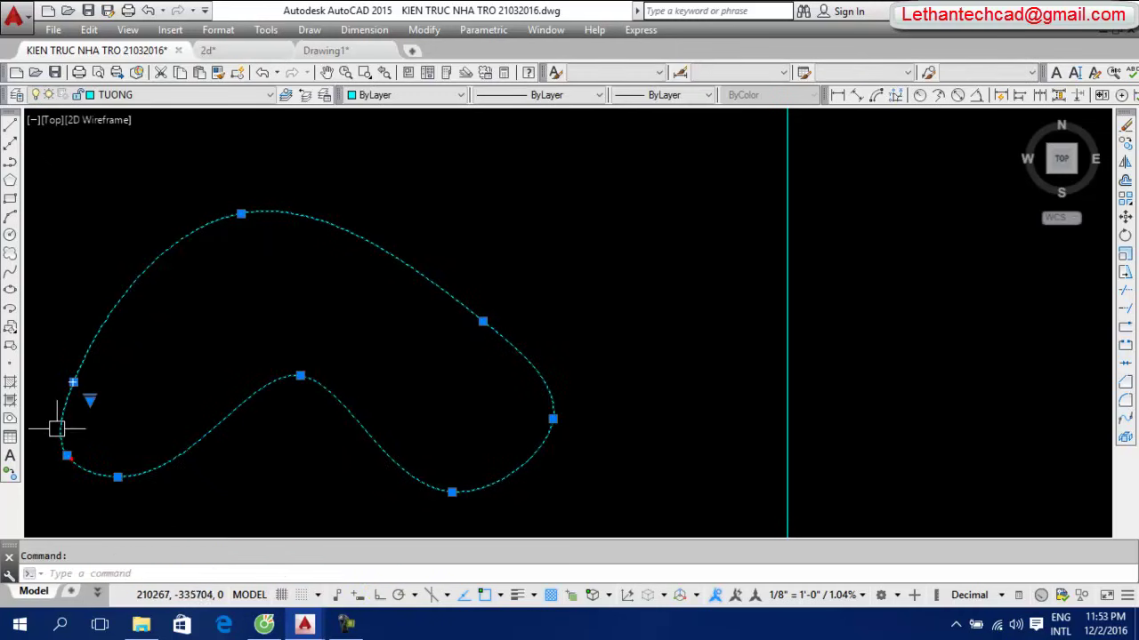
{"action": "key", "text": "Escape"}
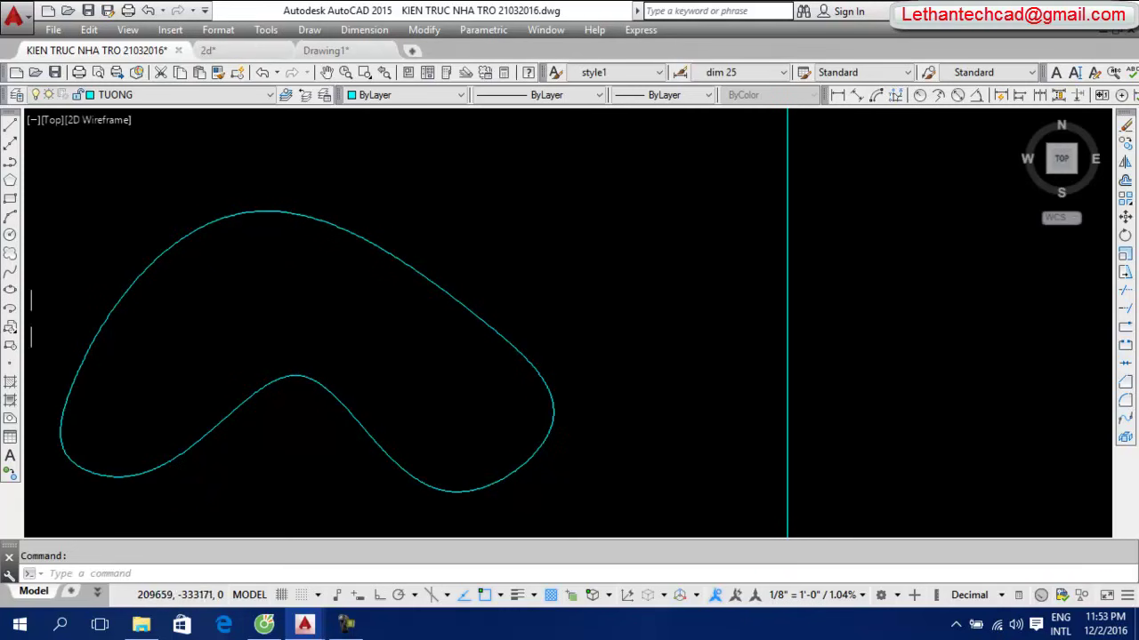
Draw a smaller rounded closed spline blob and select it to check the shape
{"action": "left_click", "coordinate": [11, 271]}
{"action": "scroll", "coordinate": [231, 407], "scroll_direction": "up", "scroll_amount": 5}
{"action": "left_click", "coordinate": [403, 376]}
{"action": "left_click", "coordinate": [417, 332]}
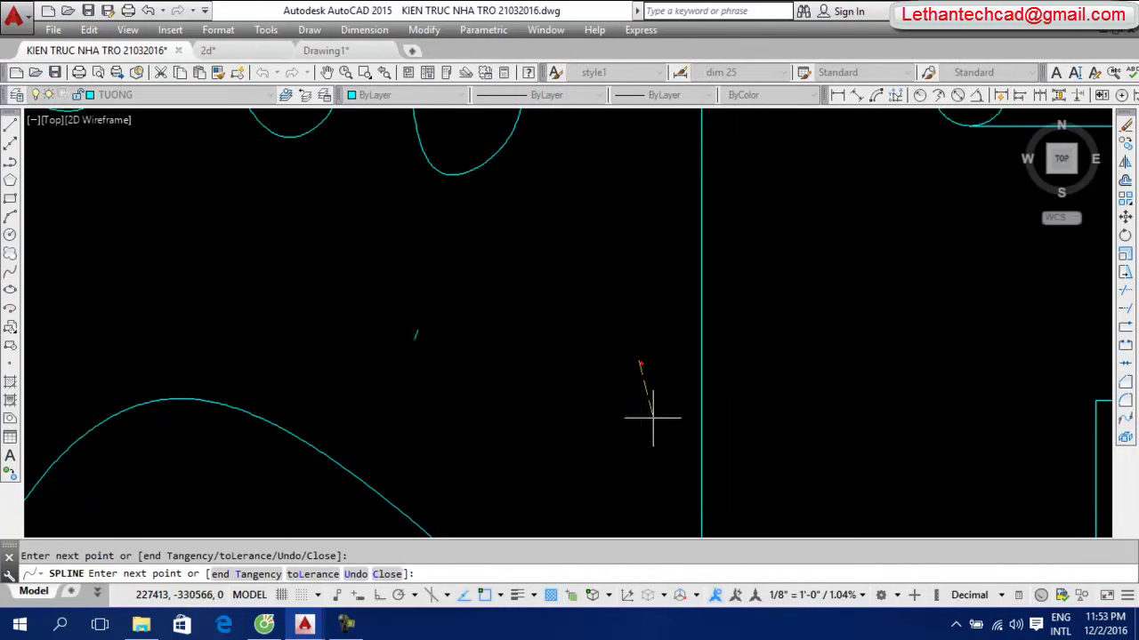
{"action": "left_click", "coordinate": [400, 376]}
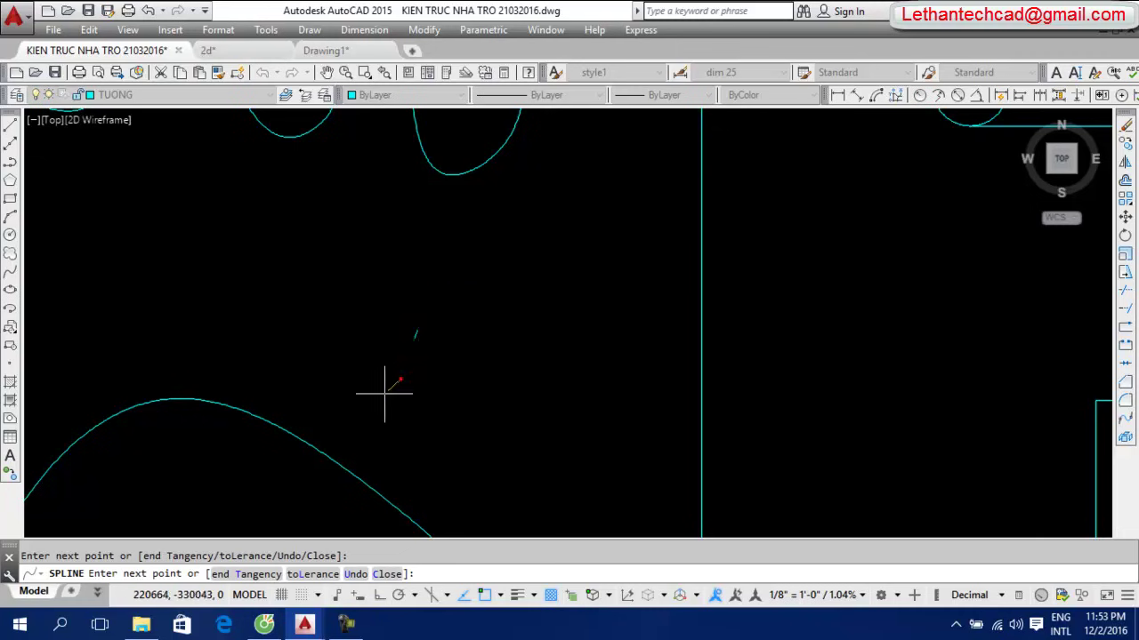
{"action": "key", "text": "Return"}
{"action": "scroll", "coordinate": [419, 380], "scroll_direction": "up", "scroll_amount": 3}
{"action": "left_click", "coordinate": [383, 380]}
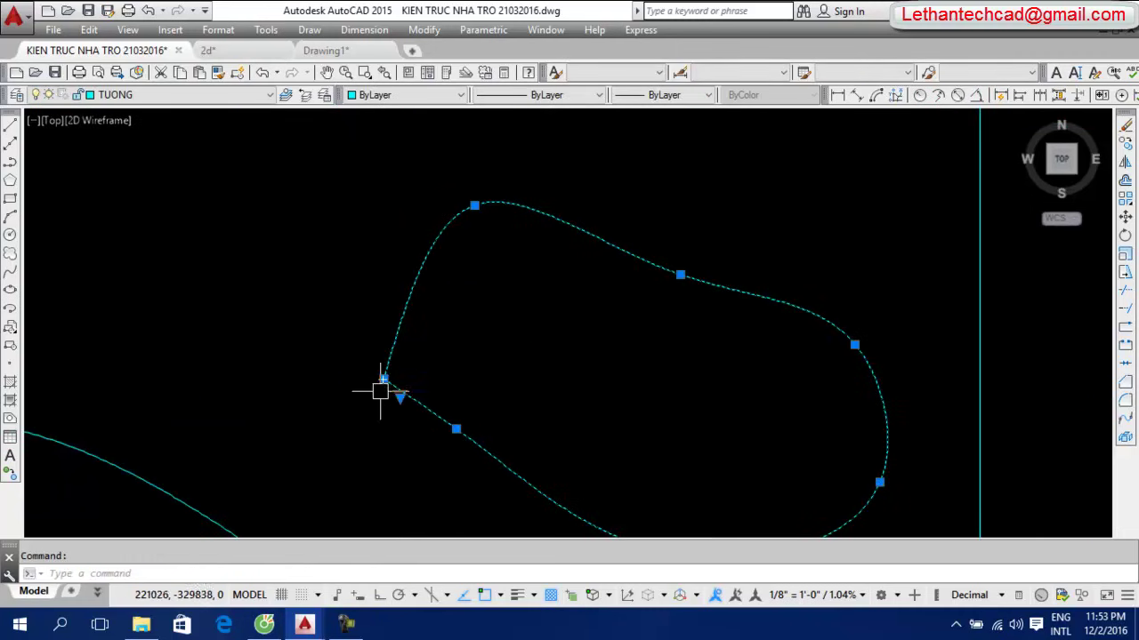
{"action": "key", "text": "Escape"}
{"action": "scroll", "coordinate": [504, 268], "scroll_direction": "down", "scroll_amount": 4}
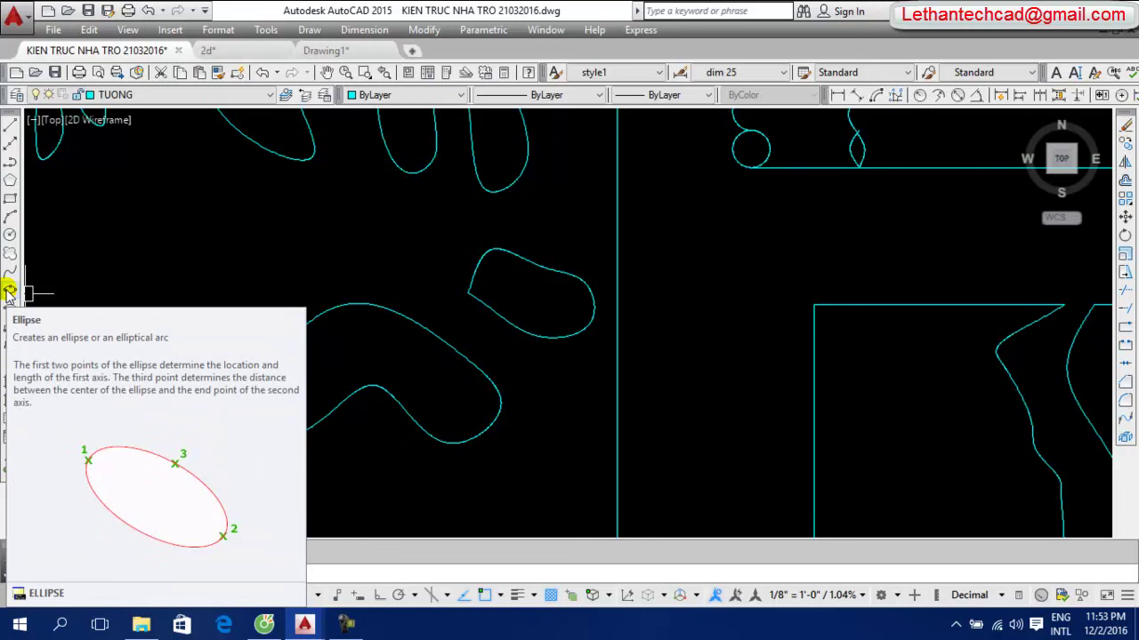
With Ortho on, draw a wide horizontal ellipse in empty space
{"action": "middle_click_drag", "start_coordinate": [307, 294], "coordinate": [790, 288]}
{"action": "left_click", "coordinate": [9, 289]}
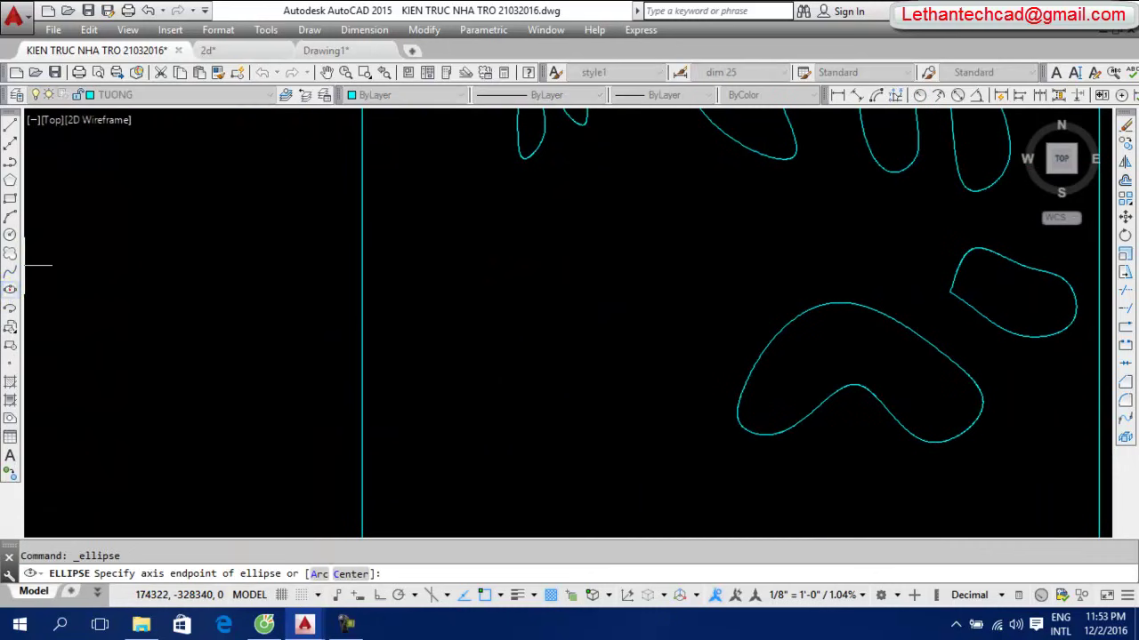
{"action": "left_click", "coordinate": [138, 330]}
{"action": "key", "text": "F8"}
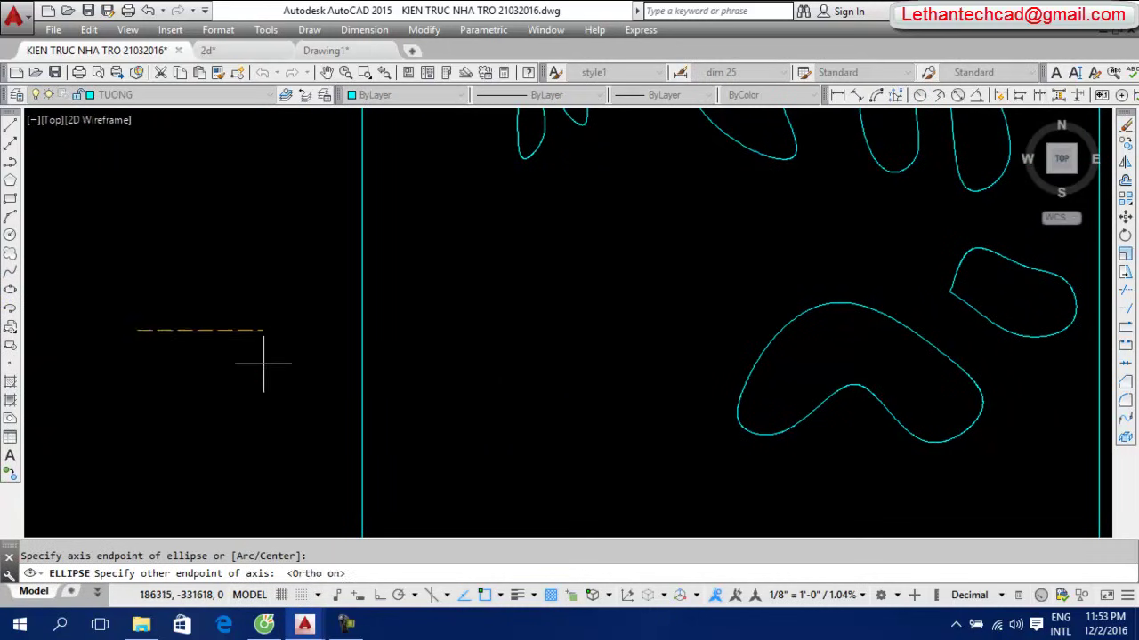
{"action": "left_click", "coordinate": [284, 360]}
{"action": "left_click", "coordinate": [234, 362]}
{"action": "scroll", "coordinate": [191, 328], "scroll_direction": "up", "scroll_amount": 3}
{"action": "middle_click_drag", "start_coordinate": [191, 328], "coordinate": [530, 313]}
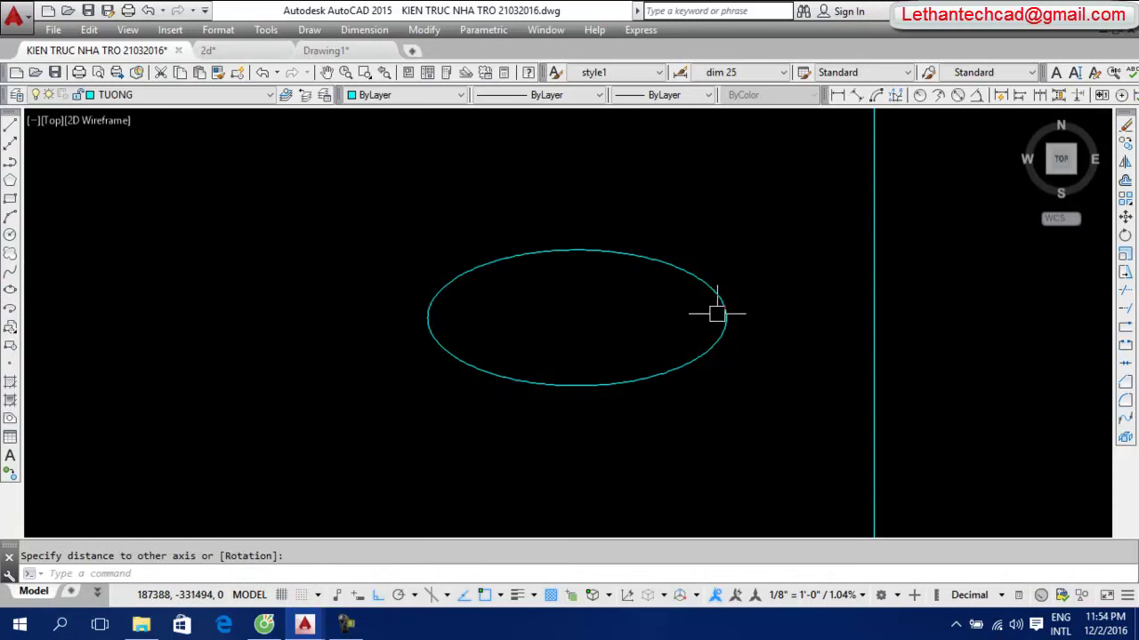
Start a multiline text box above the new ellipse
{"action": "left_click", "coordinate": [560, 350]}
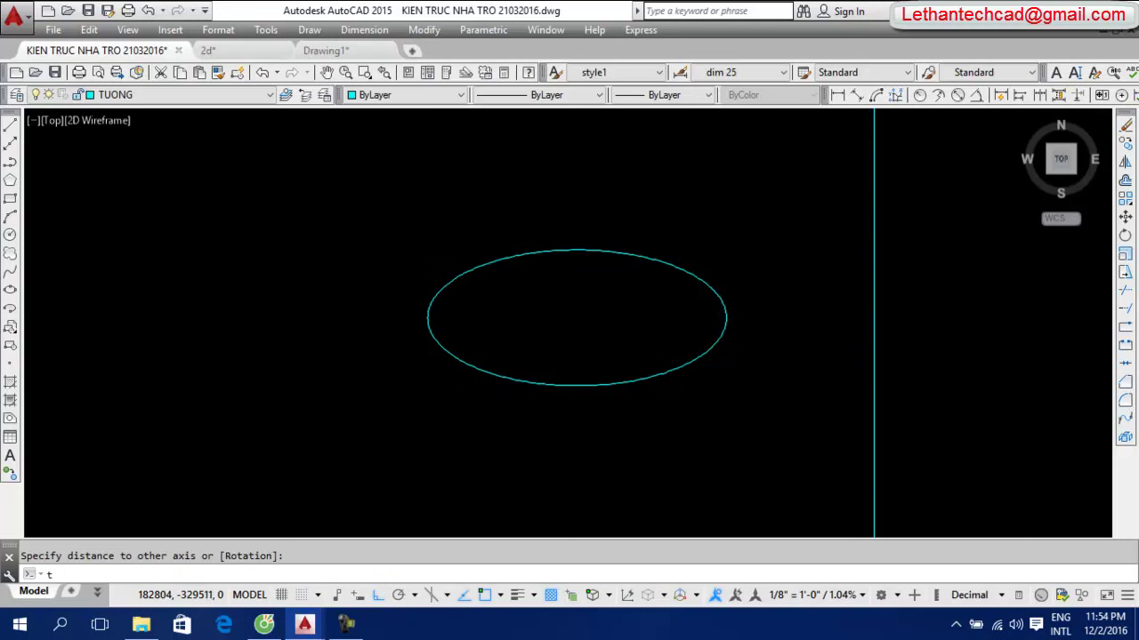
{"action": "type", "text": "t"}
{"action": "key", "text": "Return"}
{"action": "left_click", "coordinate": [556, 194]}
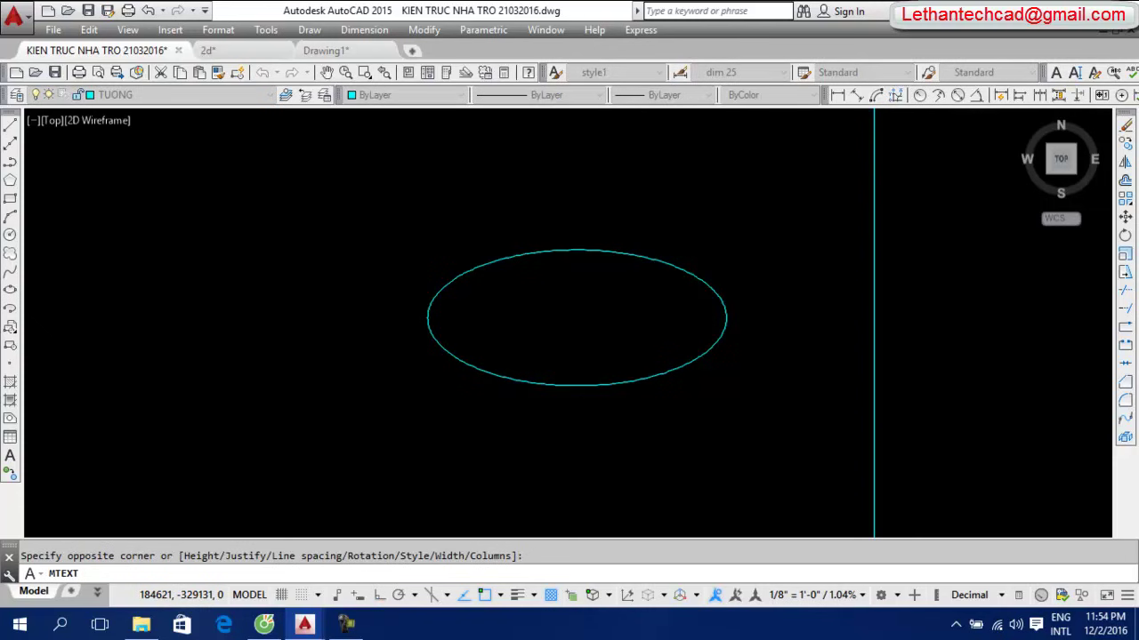
Create the text label 1 and scale it up by a factor of 5
{"action": "left_click", "coordinate": [501, 185]}
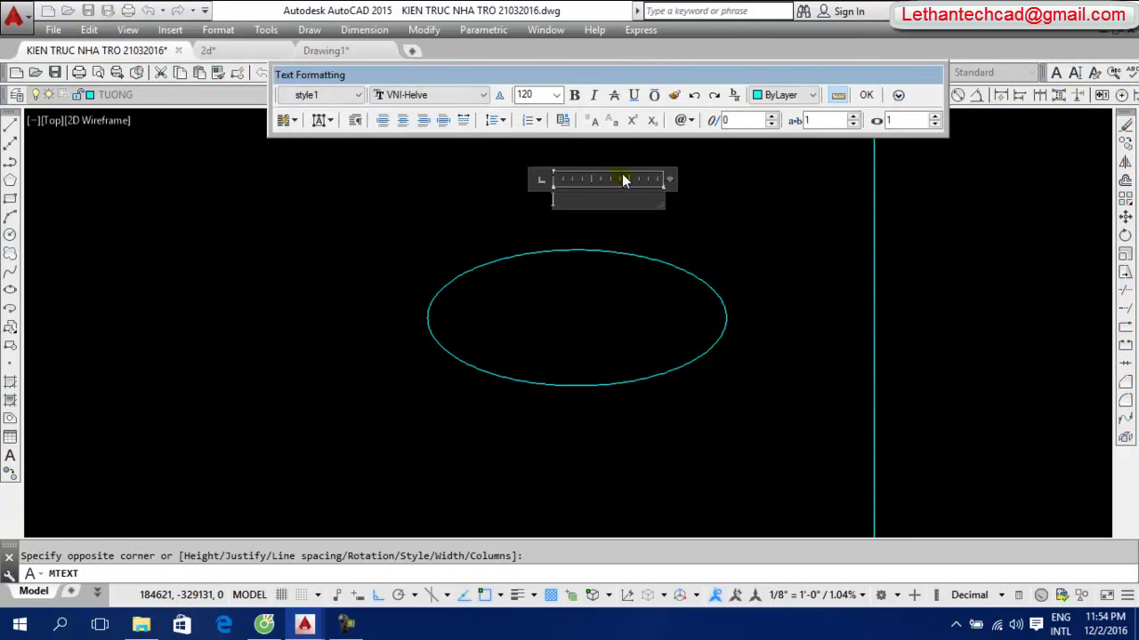
{"action": "key", "text": "Escape"}
{"action": "left_click", "coordinate": [574, 210]}
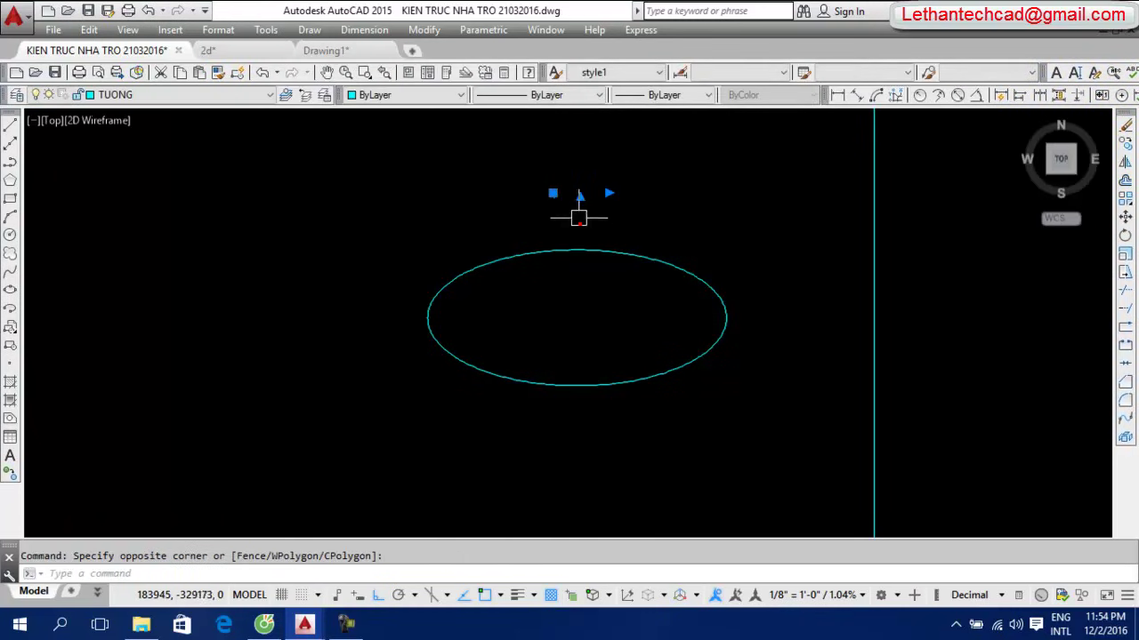
{"action": "type", "text": "sc"}
{"action": "key", "text": "Return"}
{"action": "left_click", "coordinate": [557, 192]}
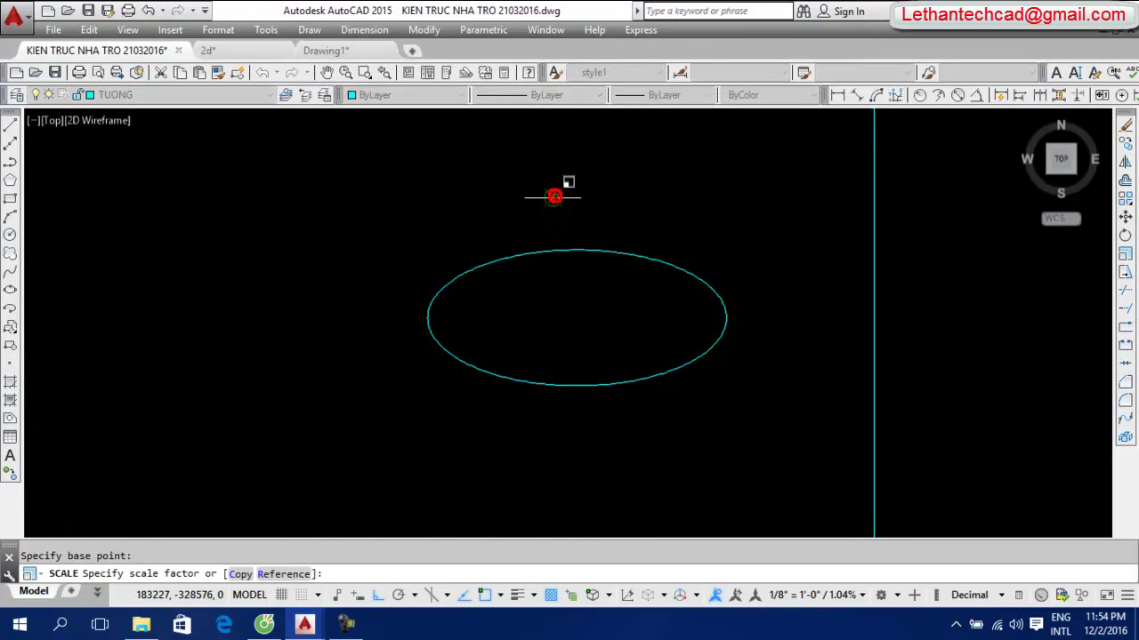
{"action": "type", "text": "5"}
{"action": "key", "text": "Return"}
Move the enlarged 1 to sit just above the ellipse
{"action": "type", "text": "m"}
{"action": "key", "text": "Return"}
{"action": "left_click", "coordinate": [657, 170]}
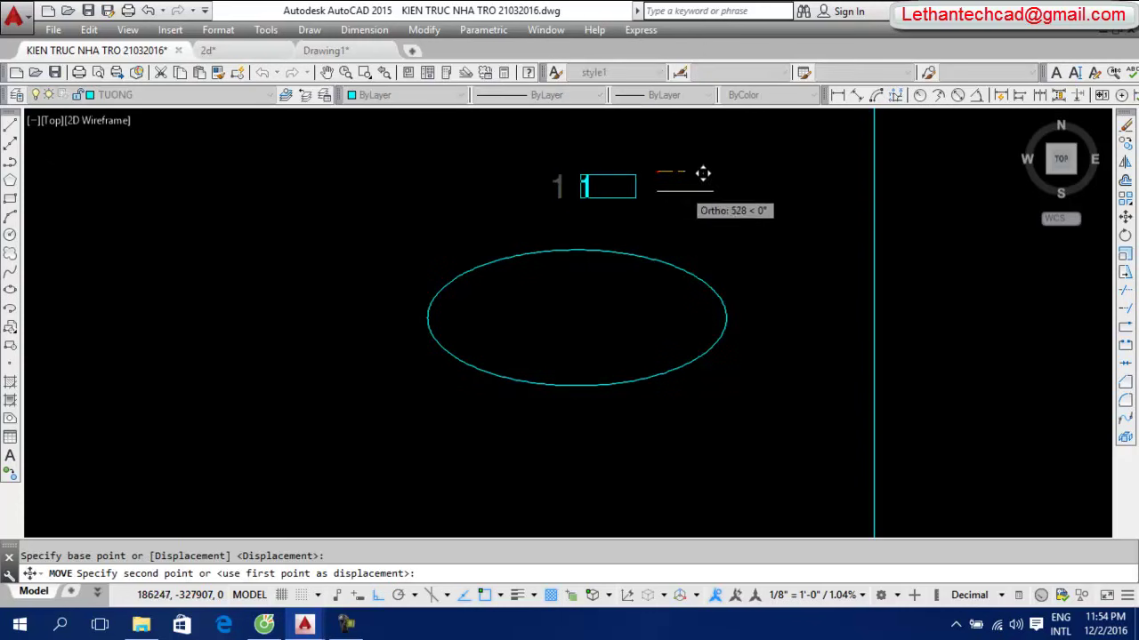
{"action": "key", "text": "F8"}
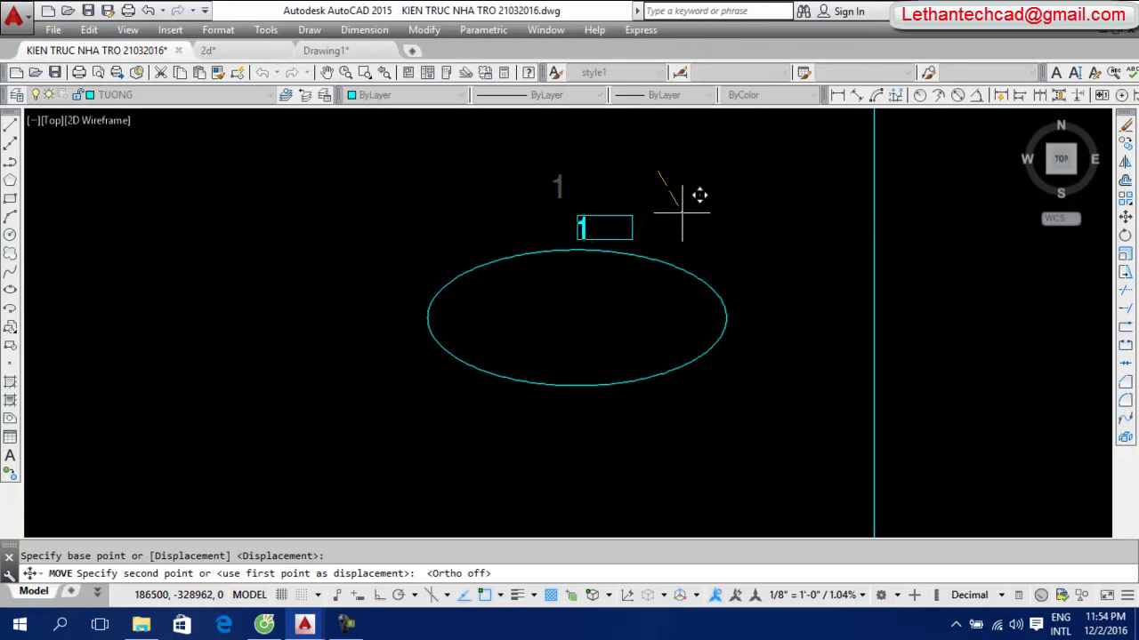
{"action": "left_click", "coordinate": [676, 213]}
{"action": "scroll", "coordinate": [583, 227], "scroll_direction": "up", "scroll_amount": 3}
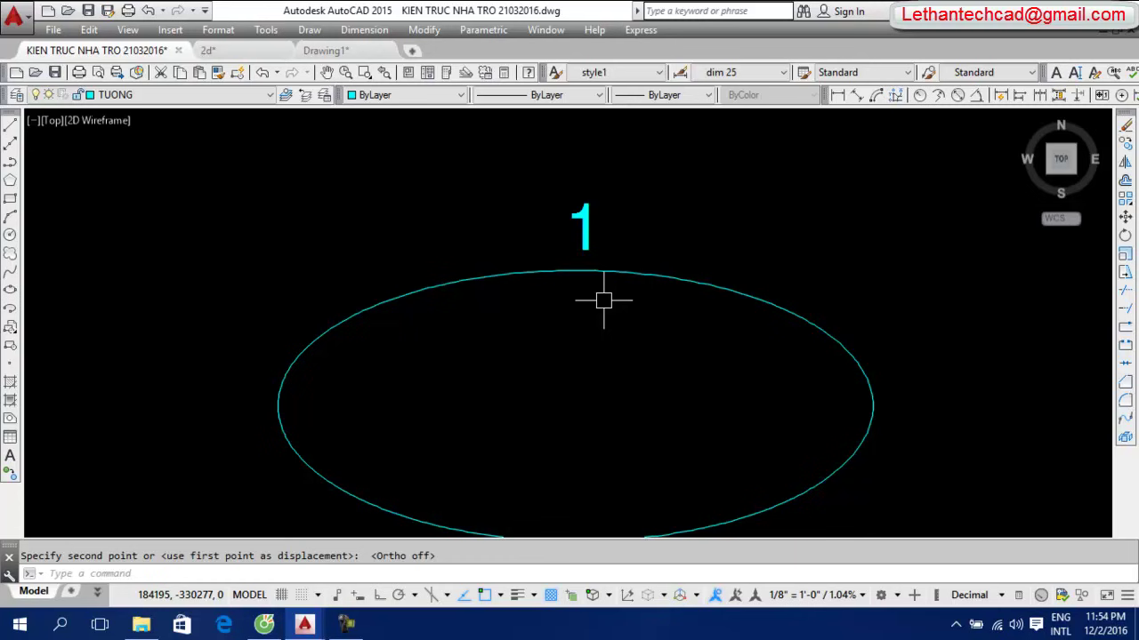
Copy the 1 to below, left and right of the ellipse
{"action": "left_click", "coordinate": [582, 226]}
{"action": "type", "text": "c"}
{"action": "key", "text": "Return"}
{"action": "left_click", "coordinate": [580, 228]}
{"action": "scroll", "coordinate": [358, 289], "scroll_direction": "down", "scroll_amount": 3}
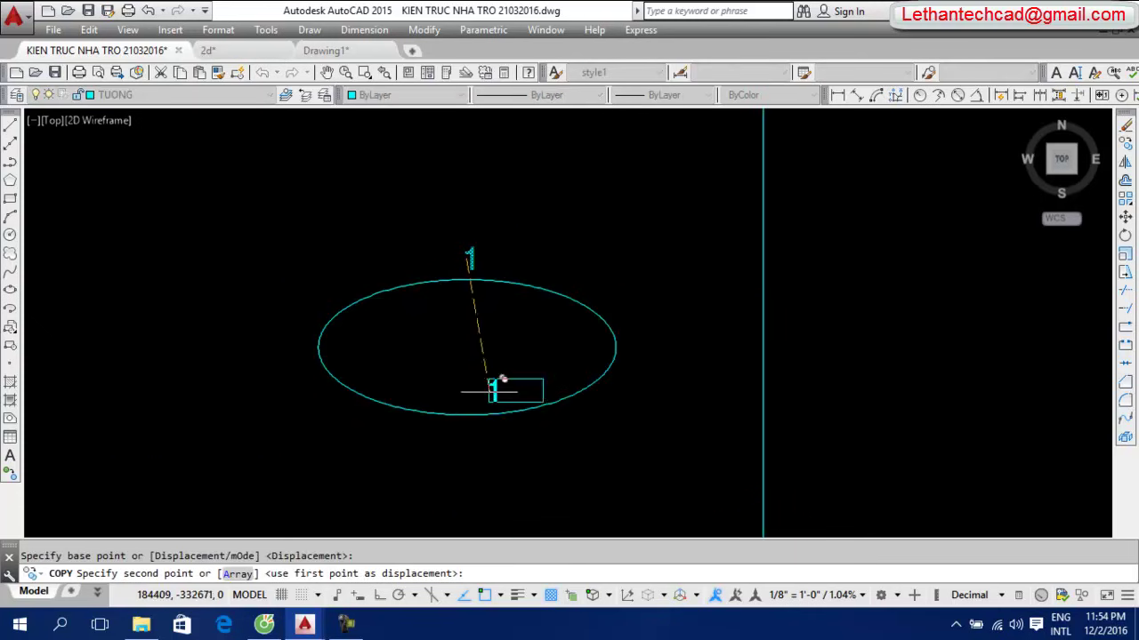
{"action": "left_click", "coordinate": [456, 437]}
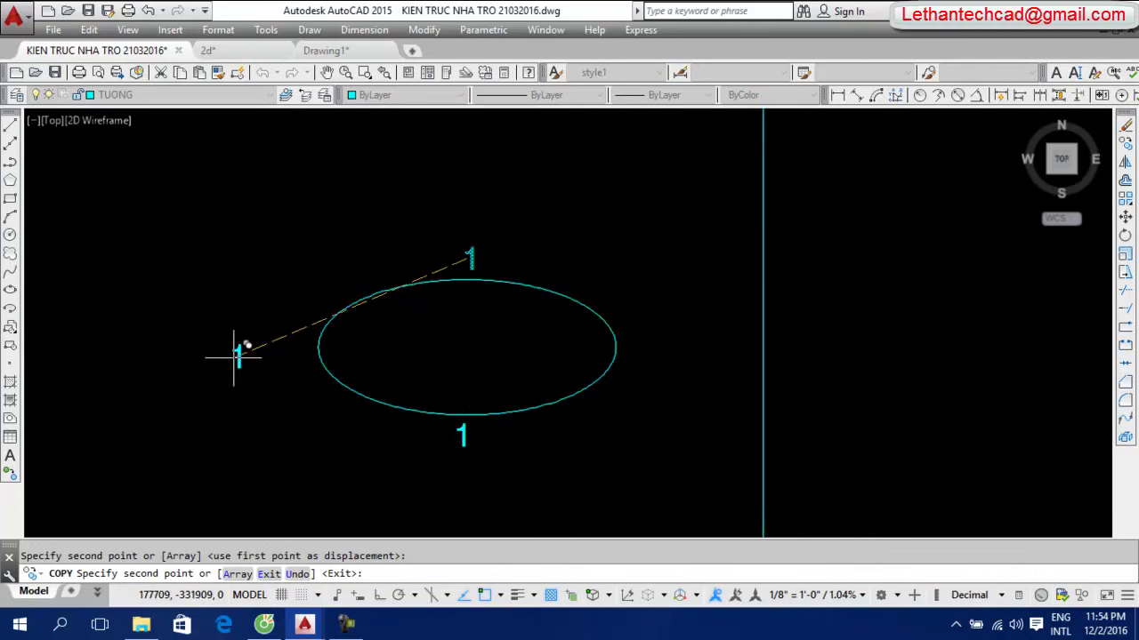
{"action": "left_click", "coordinate": [285, 349]}
{"action": "left_click", "coordinate": [642, 351]}
{"action": "key", "text": "Return"}
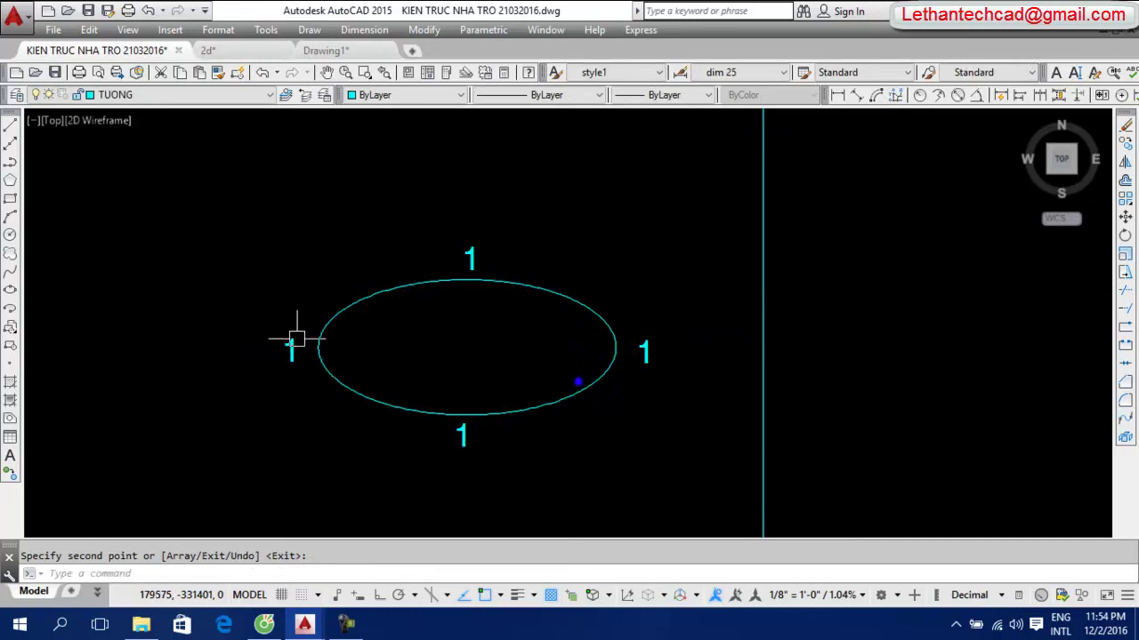
Relabel the left copy 3 and the right copy 4, then begin editing the bottom copy
{"action": "left_click", "coordinate": [290, 346]}
{"action": "double_click", "coordinate": [289, 347]}
{"action": "type", "text": "3"}
{"action": "left_click", "coordinate": [411, 412]}
{"action": "left_click", "coordinate": [642, 352]}
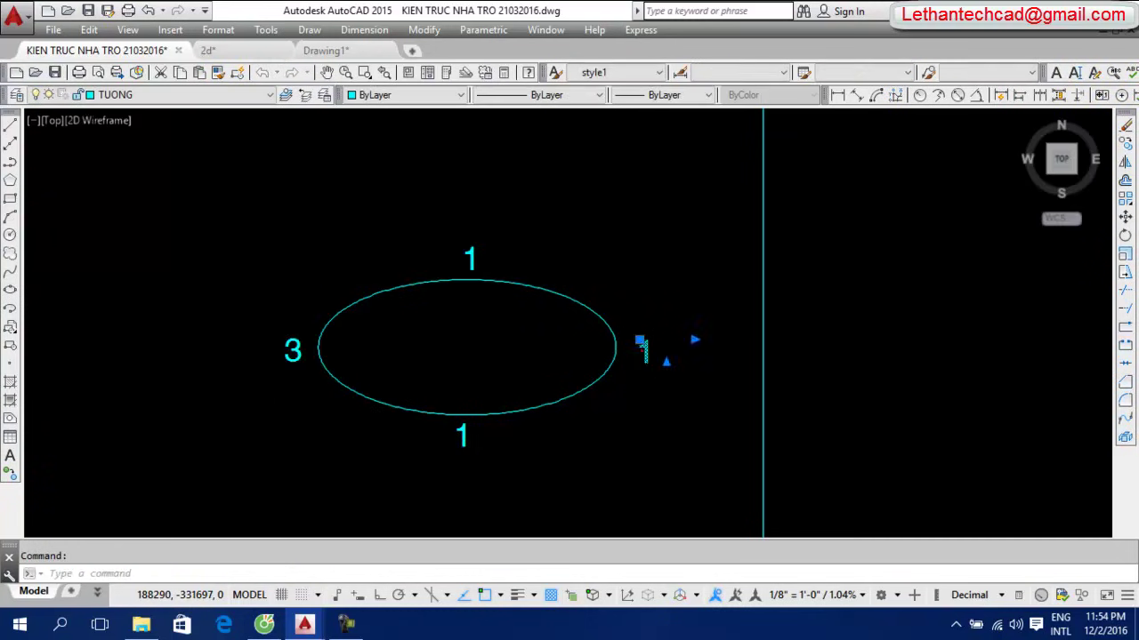
{"action": "double_click", "coordinate": [642, 350]}
{"action": "type", "text": "4"}
{"action": "left_click", "coordinate": [510, 457]}
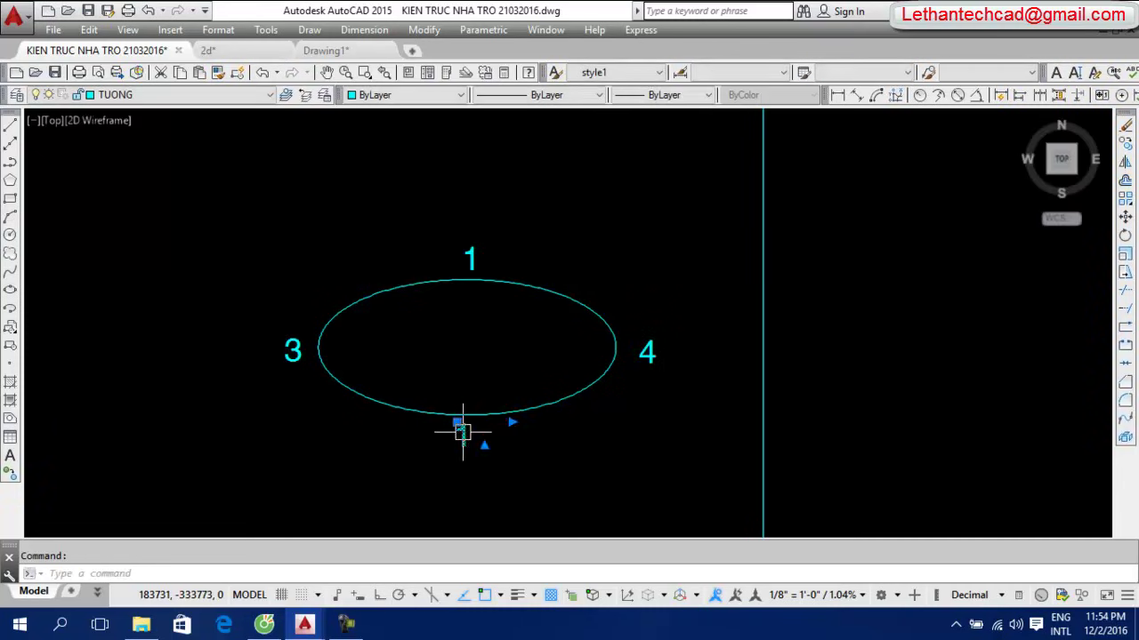
{"action": "double_click", "coordinate": [460, 433]}
Change the bottom copy to 2 and pan toward empty space
{"action": "type", "text": "2"}
{"action": "left_click", "coordinate": [401, 454]}
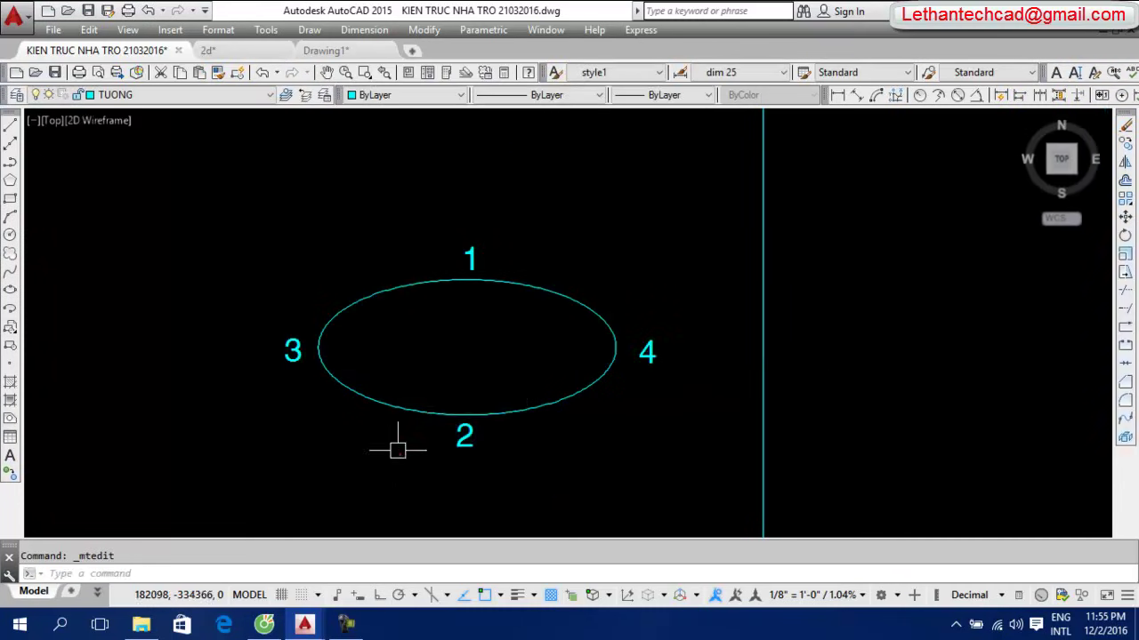
{"action": "scroll", "coordinate": [415, 359], "scroll_direction": "up", "scroll_amount": 3}
{"action": "scroll", "coordinate": [418, 334], "scroll_direction": "down", "scroll_amount": 3}
{"action": "middle_click_drag", "start_coordinate": [414, 333], "coordinate": [430, 271]}
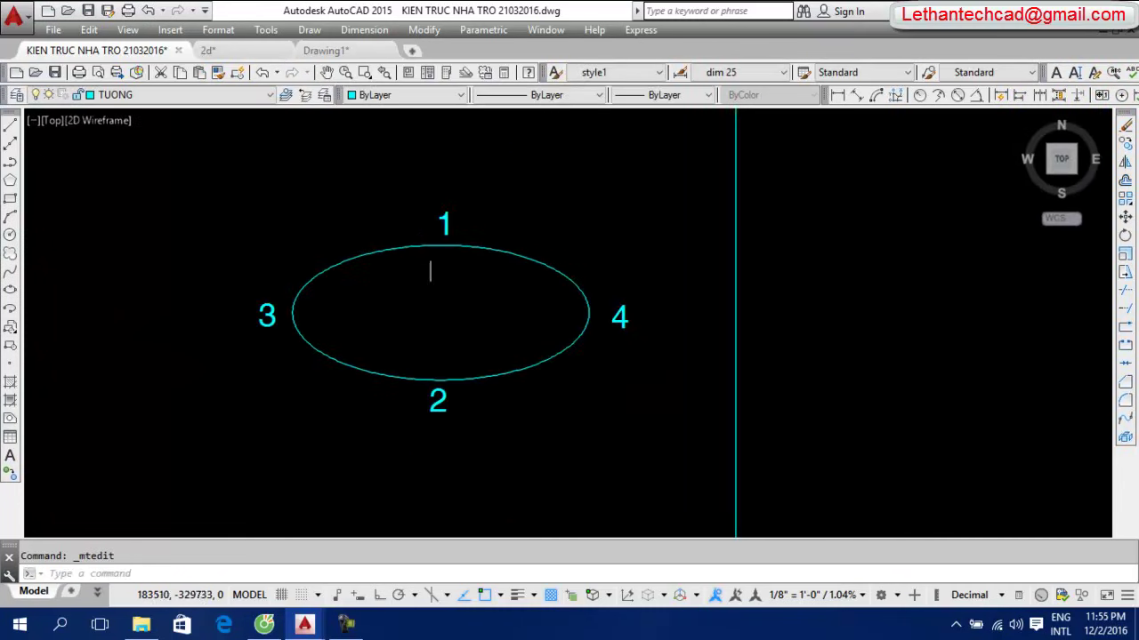
{"action": "middle_click_drag", "start_coordinate": [423, 339], "coordinate": [324, 331]}
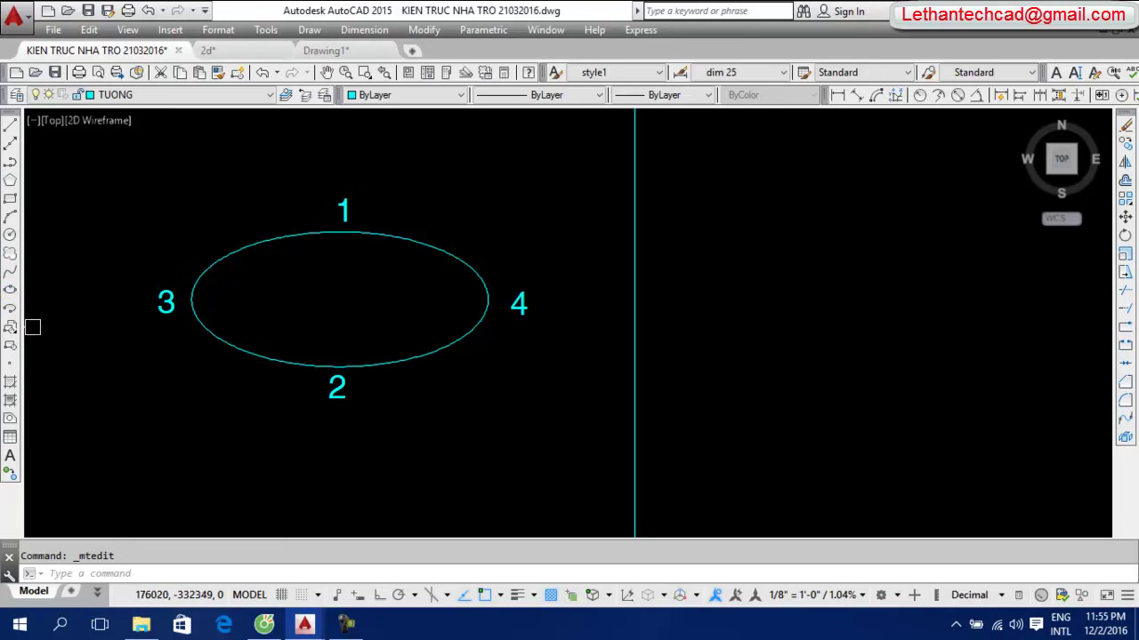
Draw a new horizontal ellipse with a 200 axis and 250 other-axis distance
{"action": "left_click", "coordinate": [11, 292]}
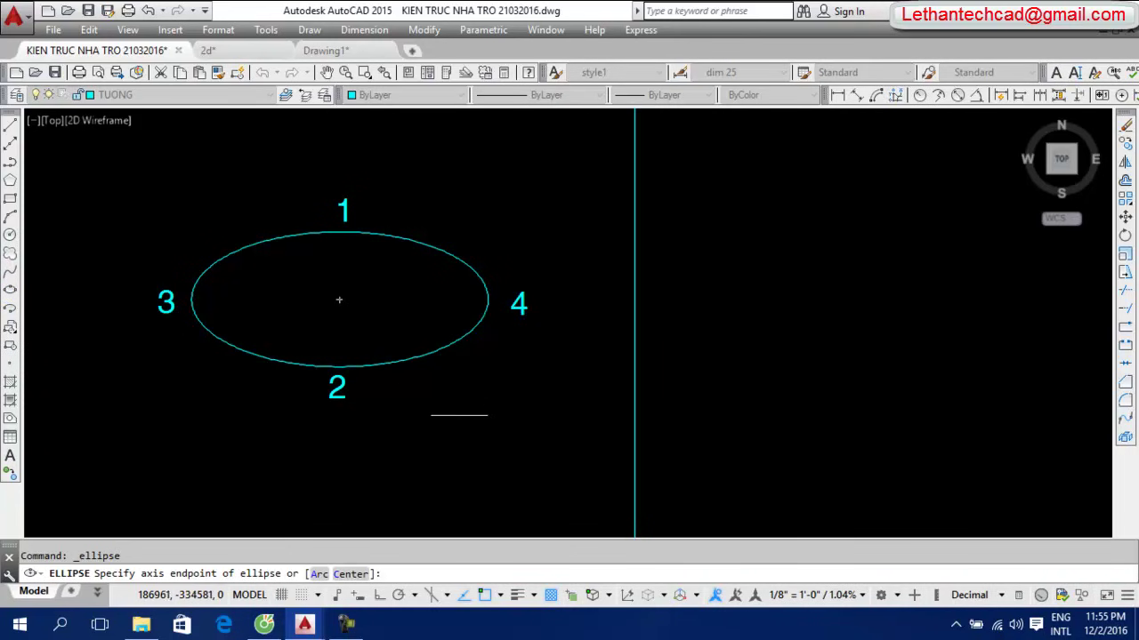
{"action": "middle_click_drag", "start_coordinate": [457, 414], "coordinate": [602, 379]}
{"action": "middle_click_drag", "start_coordinate": [317, 434], "coordinate": [514, 417]}
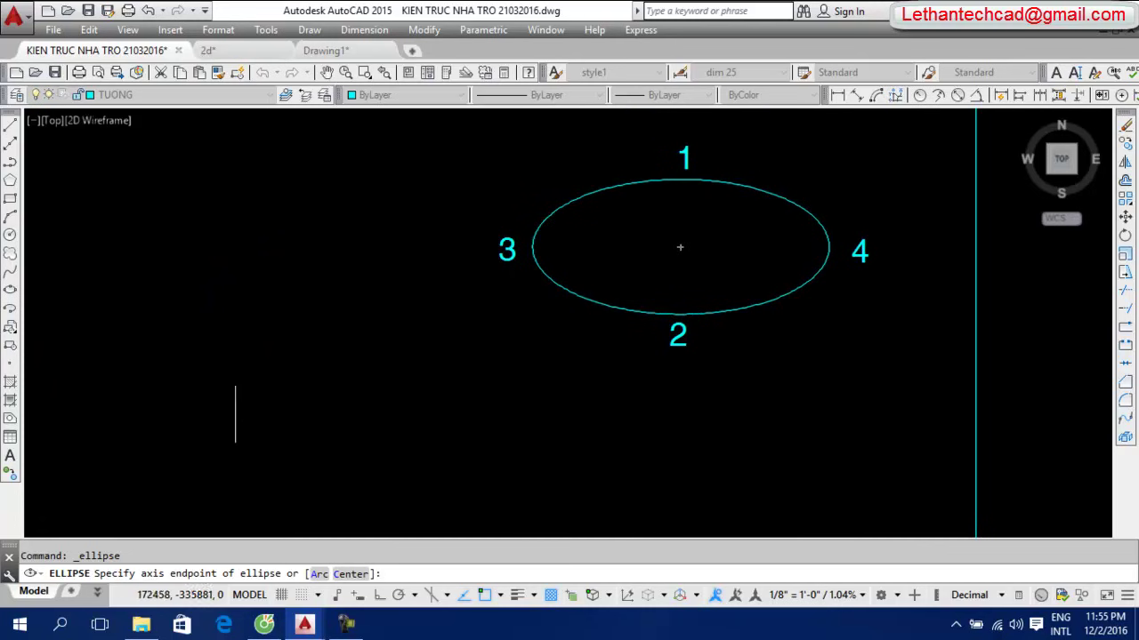
{"action": "left_click", "coordinate": [250, 399]}
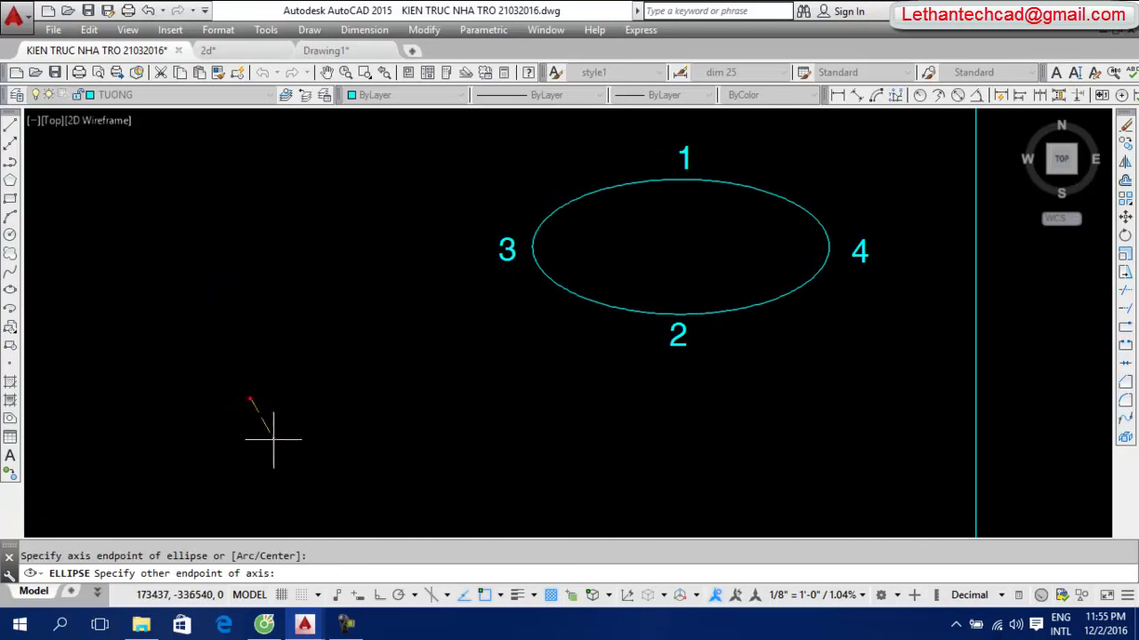
{"action": "left_click", "coordinate": [379, 595]}
{"action": "middle_click_drag", "start_coordinate": [261, 429], "coordinate": [293, 391]}
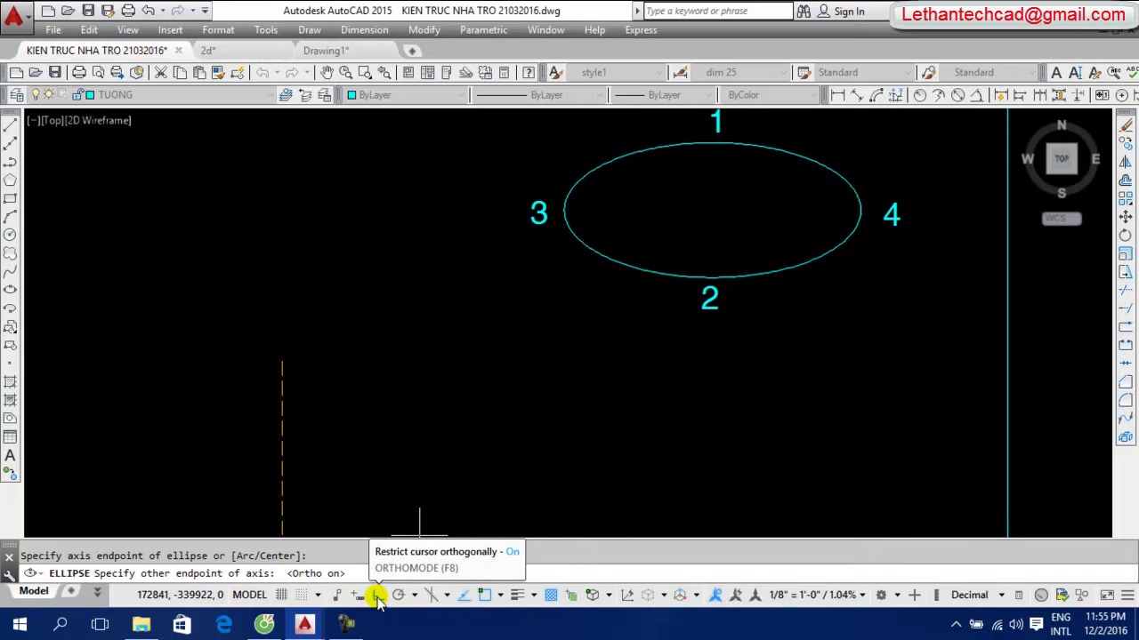
{"action": "middle_click_drag", "start_coordinate": [293, 398], "coordinate": [306, 403]}
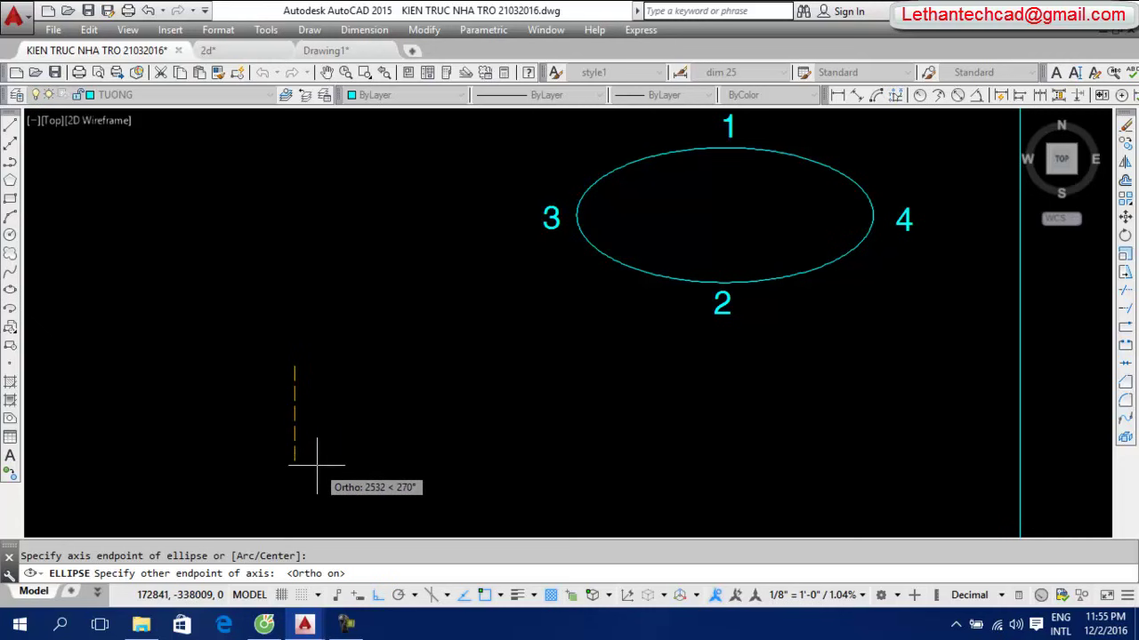
{"action": "type", "text": "200"}
{"action": "key", "text": "Return"}
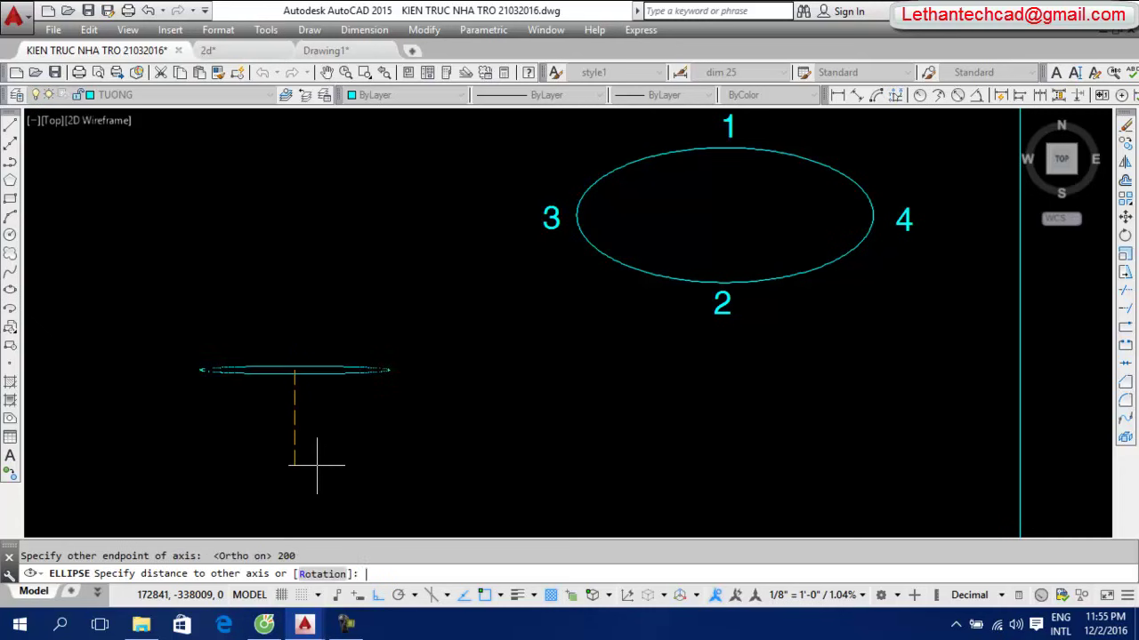
{"action": "scroll", "coordinate": [224, 296], "scroll_direction": "up", "scroll_amount": 3}
{"action": "middle_click_drag", "start_coordinate": [382, 441], "coordinate": [432, 310]}
{"action": "type", "text": "250"}
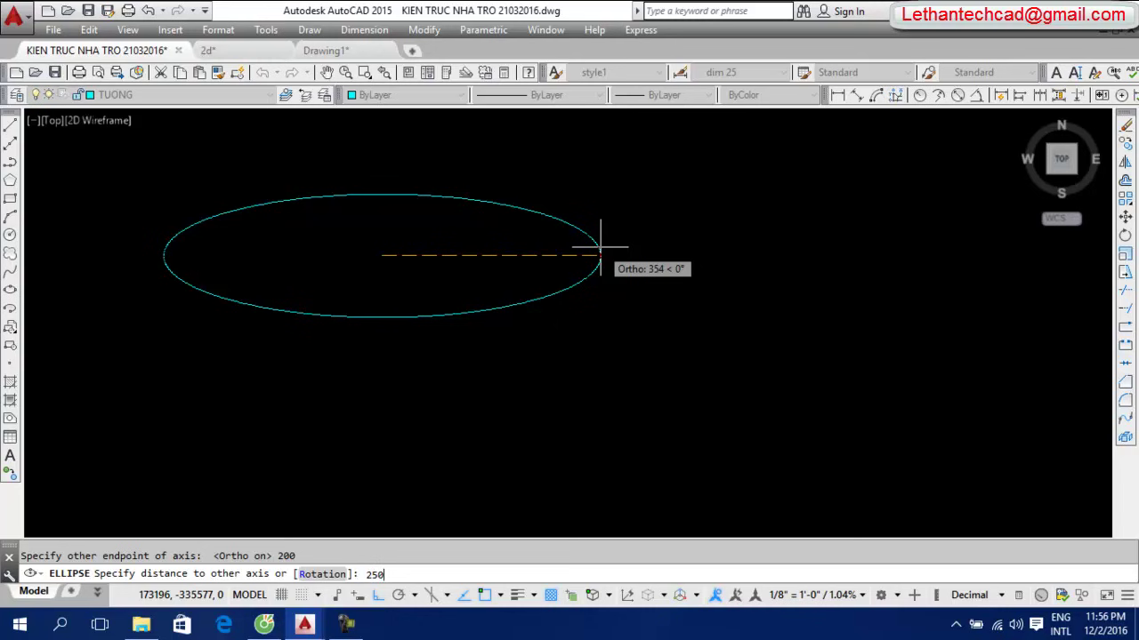
{"action": "key", "text": "Return"}
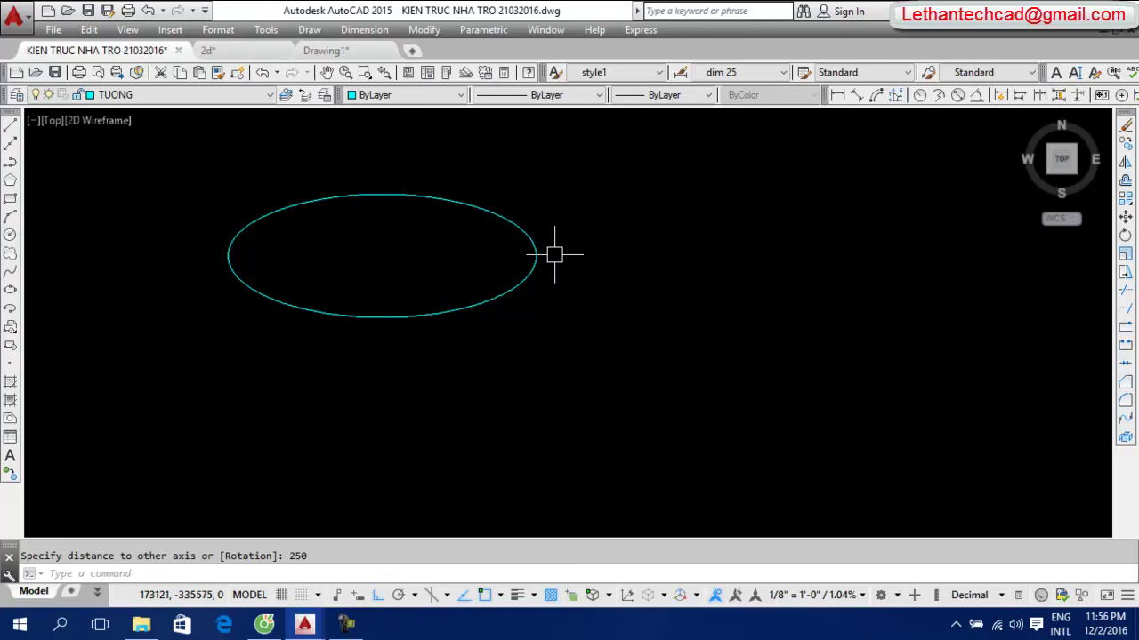
Pan from the numbered ellipse over to the floor-plan sheets
{"action": "scroll", "coordinate": [441, 294], "scroll_direction": "down", "scroll_amount": 8}
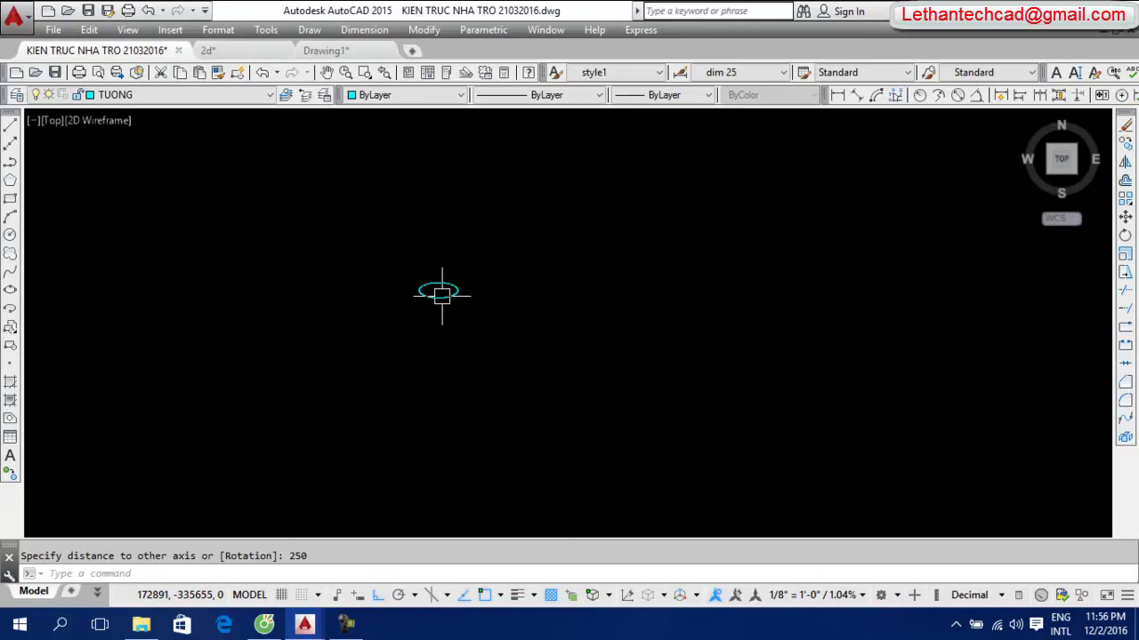
{"action": "mouse_move", "coordinate": [559, 267]}
{"action": "middle_mouse_down"}
{"action": "mouse_move", "coordinate": [508, 323]}
{"action": "mouse_move", "coordinate": [298, 347]}
{"action": "middle_mouse_up"}
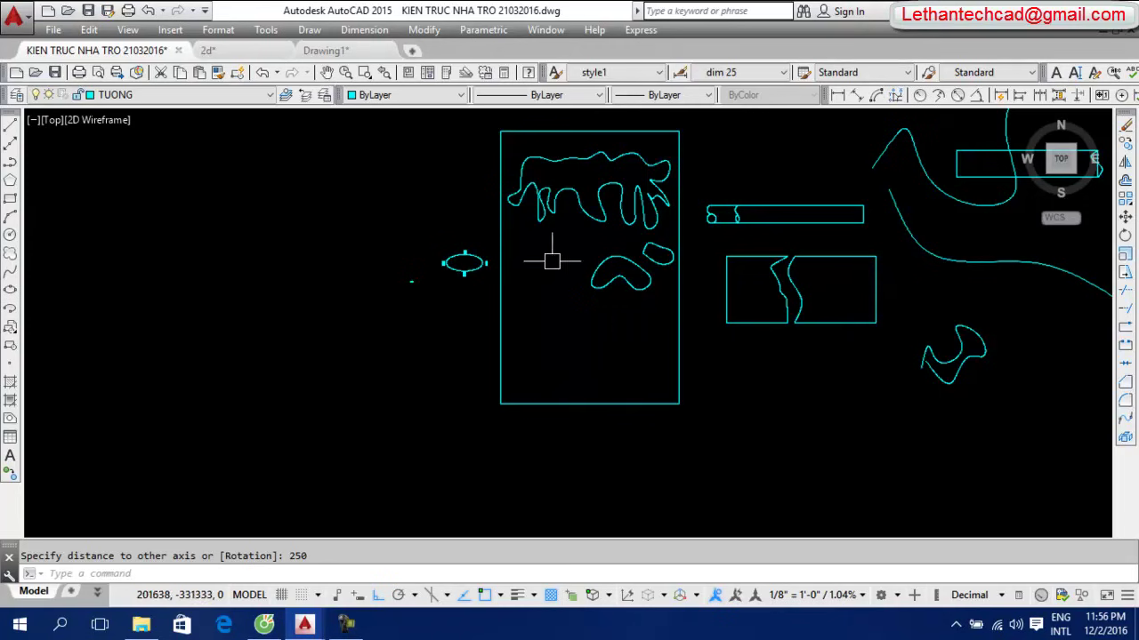
{"action": "scroll", "coordinate": [377, 302], "scroll_direction": "up", "scroll_amount": 3}
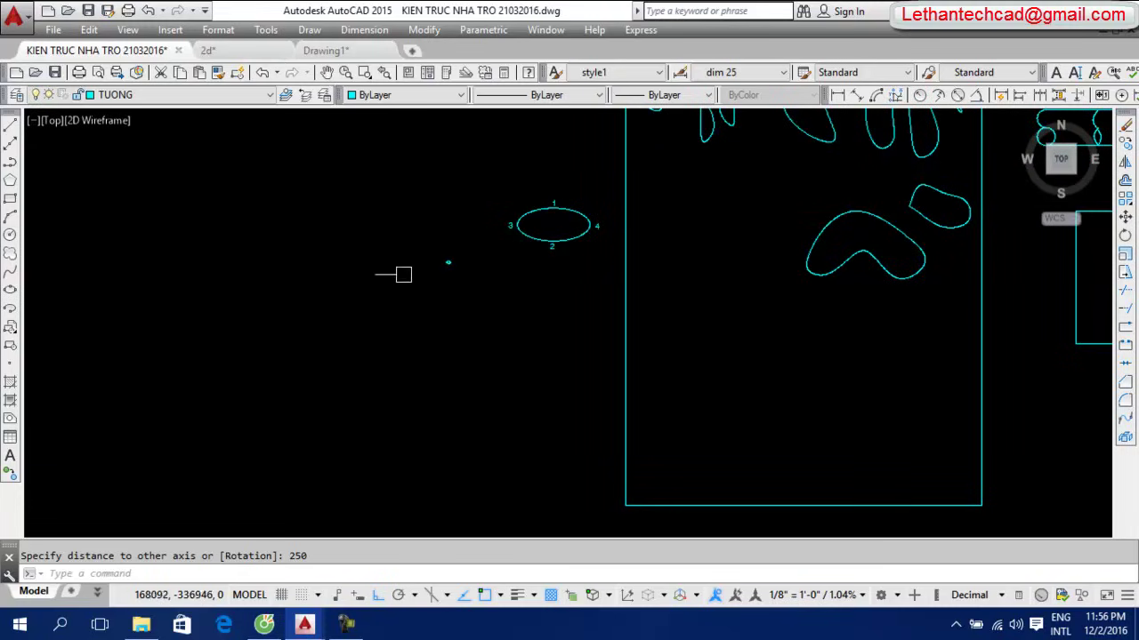
{"action": "scroll", "coordinate": [396, 276], "scroll_direction": "down", "scroll_amount": 5}
{"action": "middle_click_drag", "start_coordinate": [769, 337], "coordinate": [467, 326]}
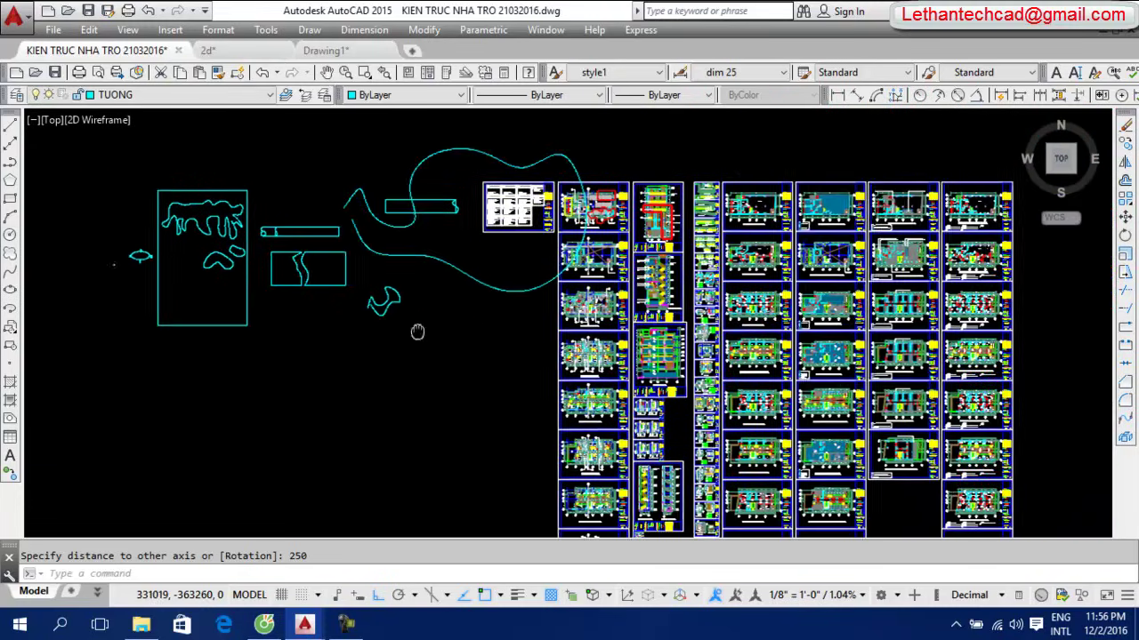
{"action": "scroll", "coordinate": [467, 326], "scroll_direction": "up", "scroll_amount": 4}
{"action": "scroll", "coordinate": [547, 200], "scroll_direction": "up", "scroll_amount": 2}
{"action": "scroll", "coordinate": [356, 378], "scroll_direction": "up", "scroll_amount": 3}
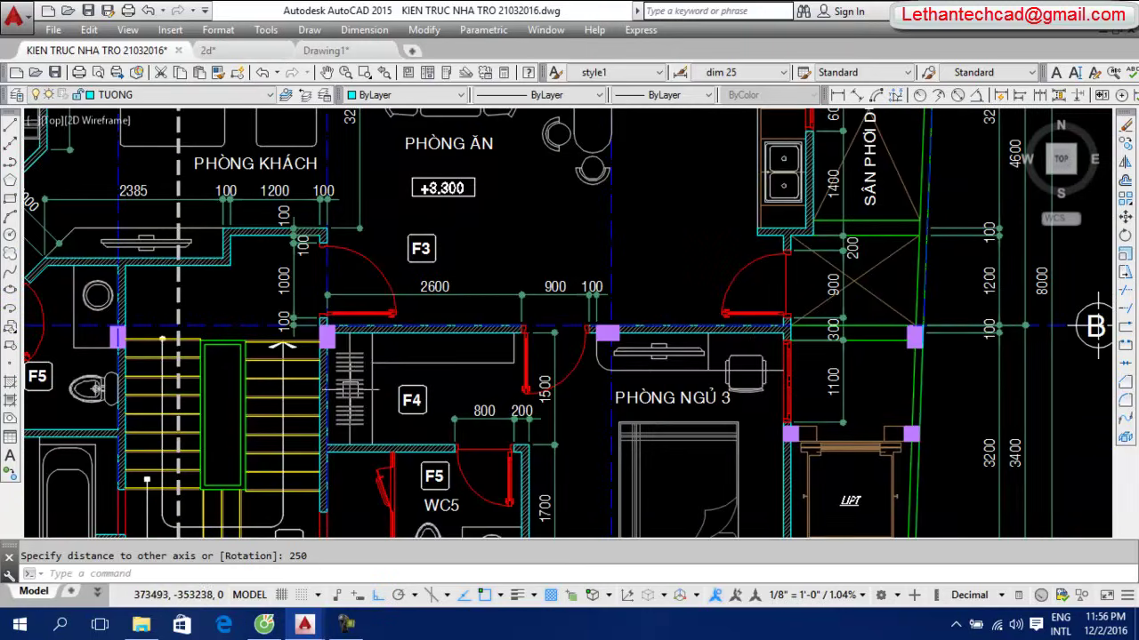
{"action": "scroll", "coordinate": [422, 267], "scroll_direction": "up", "scroll_amount": 3}
Select and deselect the F3 tag, then zoom in on the PHÒNG ĂN label
{"action": "middle_click_drag", "start_coordinate": [480, 312], "coordinate": [507, 391]}
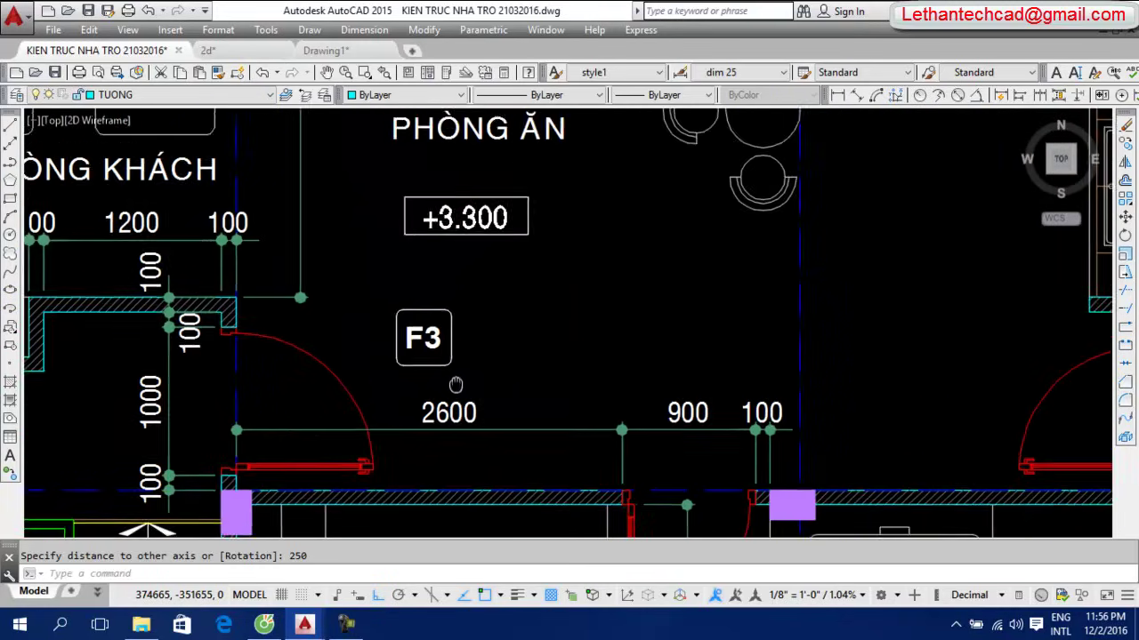
{"action": "scroll", "coordinate": [441, 324], "scroll_direction": "up", "scroll_amount": 3}
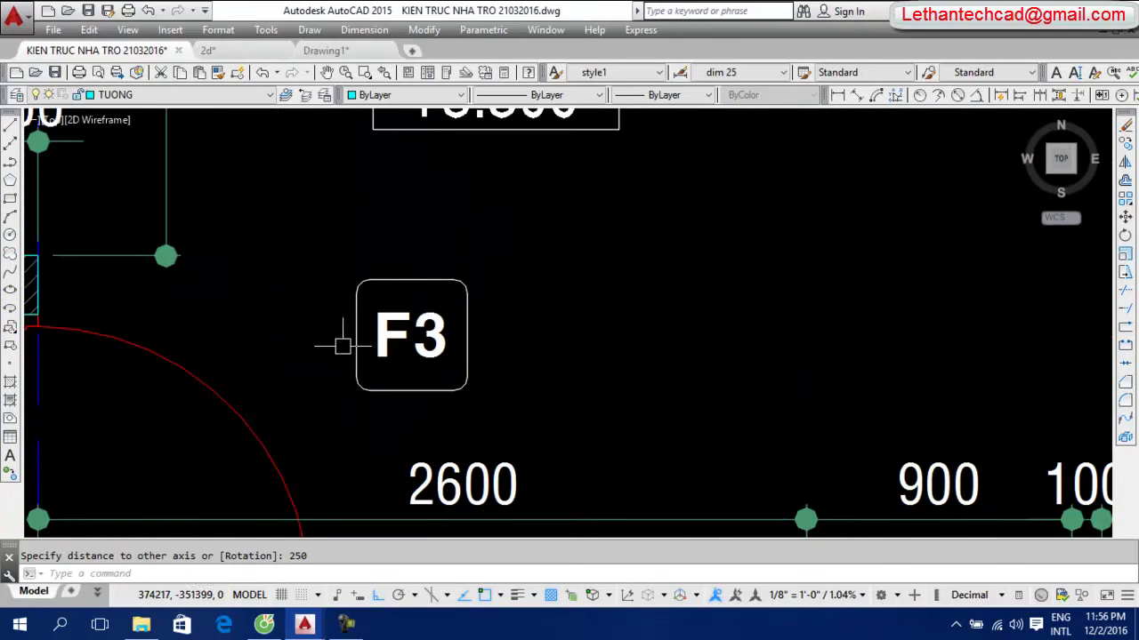
{"action": "left_click", "coordinate": [466, 302]}
{"action": "scroll", "coordinate": [478, 354], "scroll_direction": "down", "scroll_amount": 3}
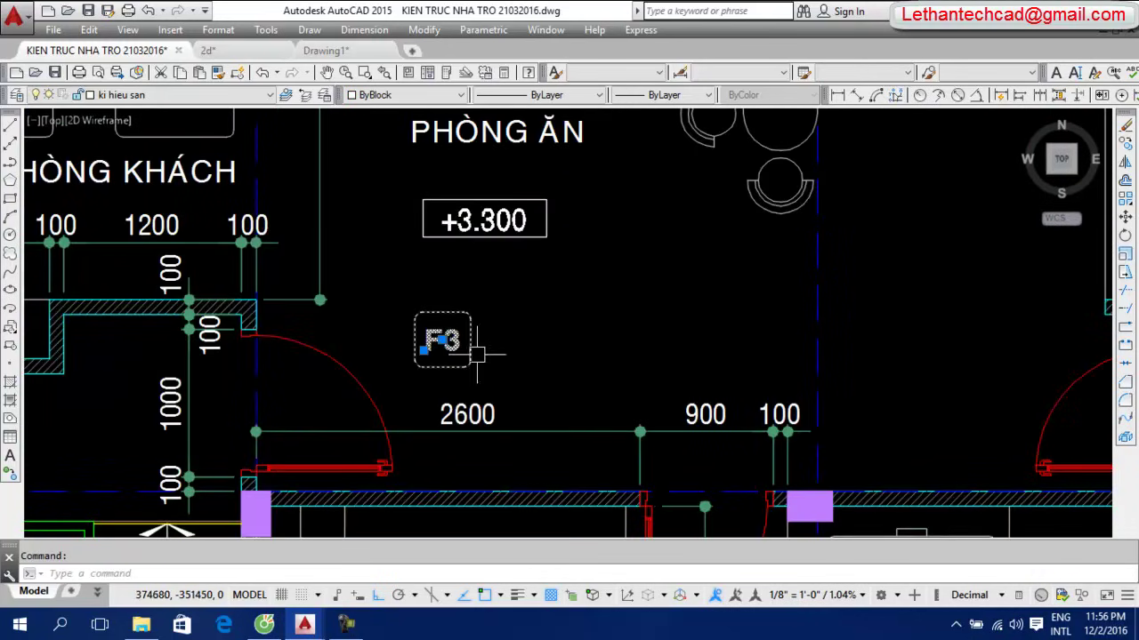
{"action": "key", "text": "Escape"}
{"action": "middle_click_drag", "start_coordinate": [522, 246], "coordinate": [530, 356]}
{"action": "scroll", "coordinate": [487, 234], "scroll_direction": "up", "scroll_amount": 3}
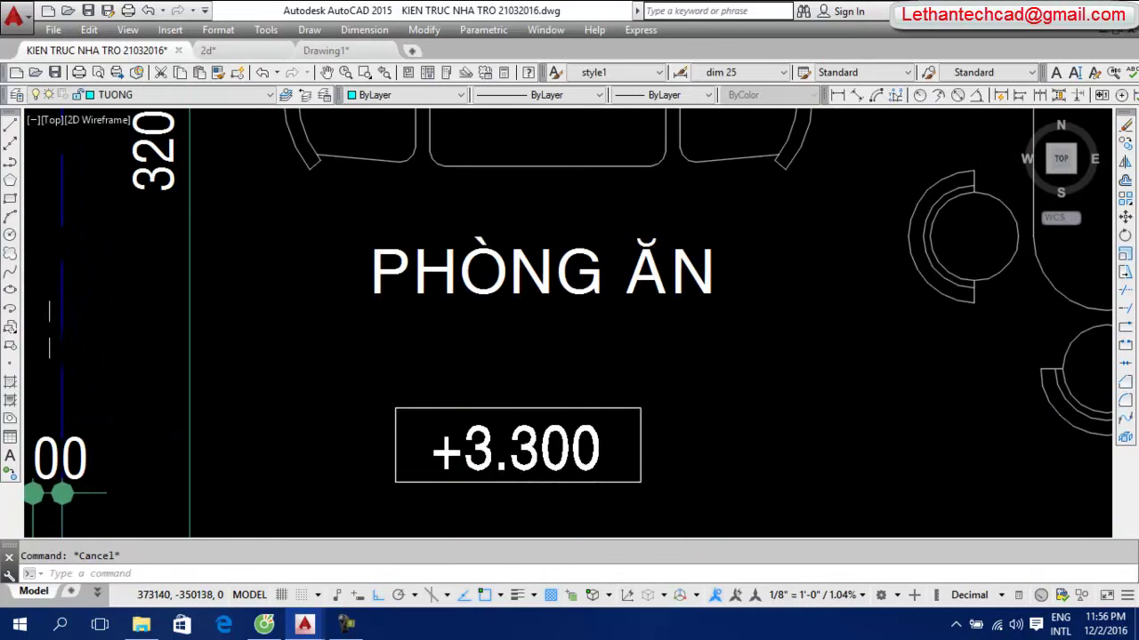
With OSNAP off, draw an ellipse around the PHÒNG ĂN label above the +3.300 mark
{"action": "left_click", "coordinate": [9, 289]}
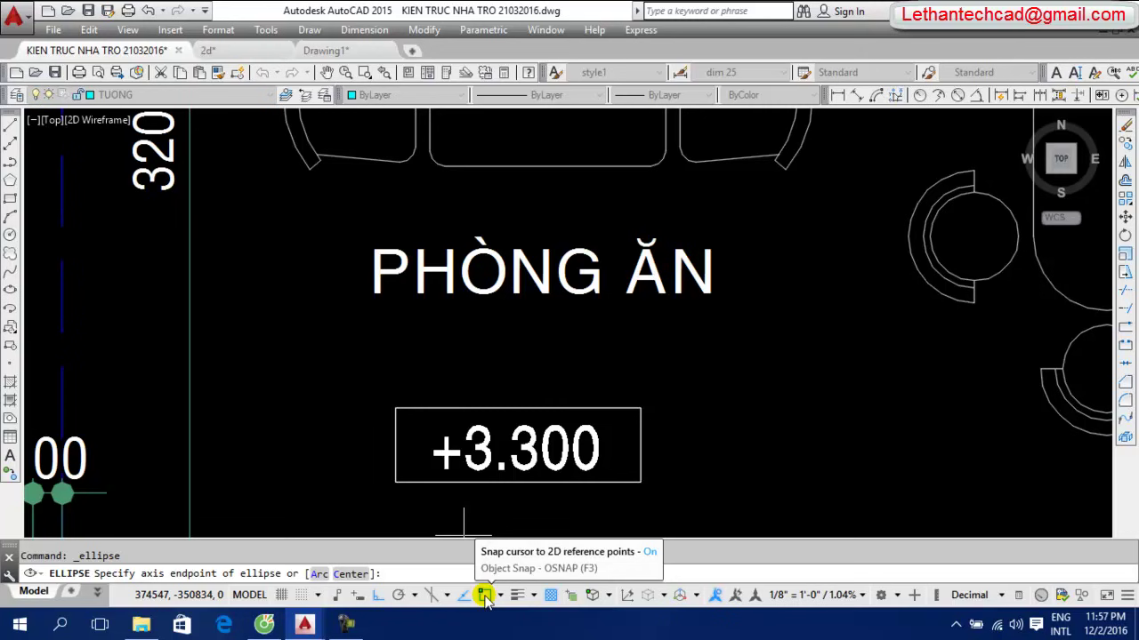
{"action": "left_click", "coordinate": [483, 596]}
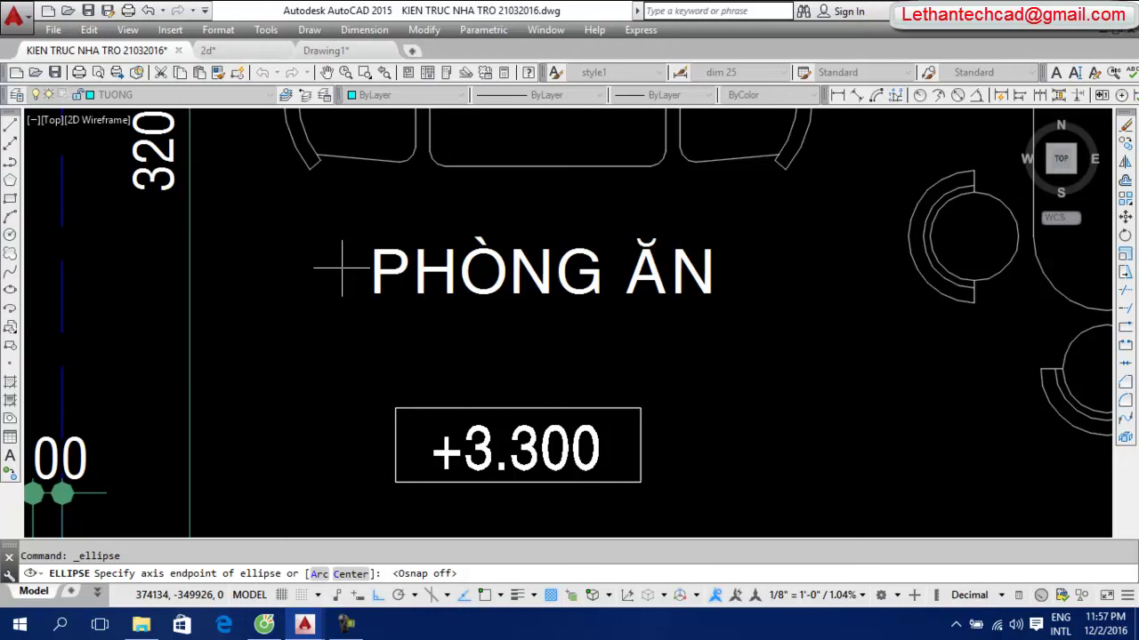
{"action": "left_click", "coordinate": [341, 267]}
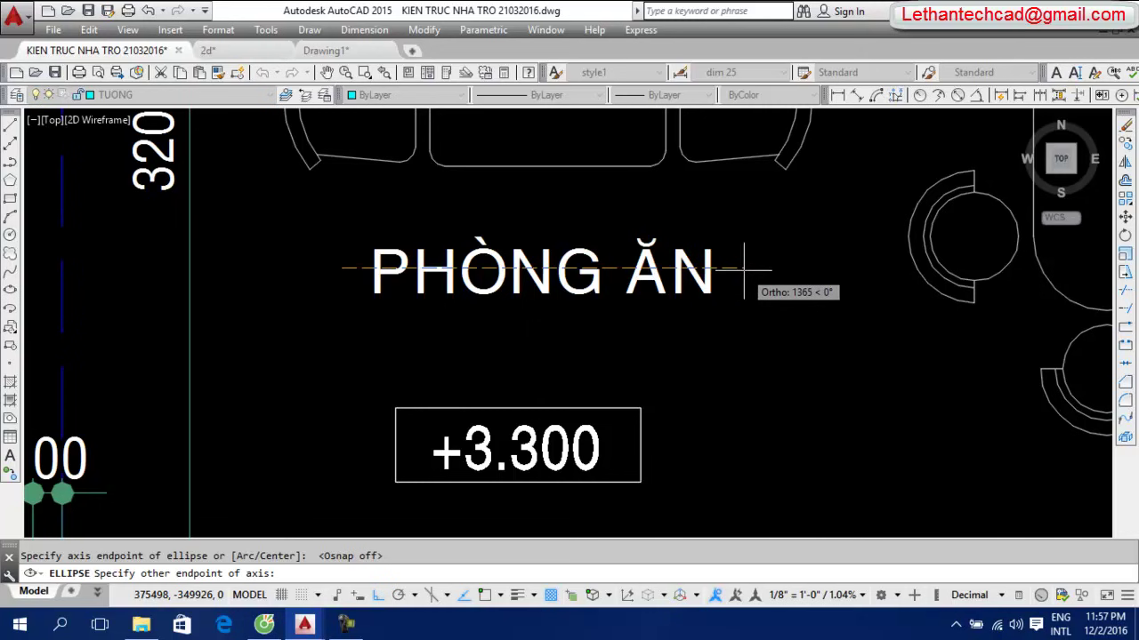
{"action": "left_click", "coordinate": [744, 267]}
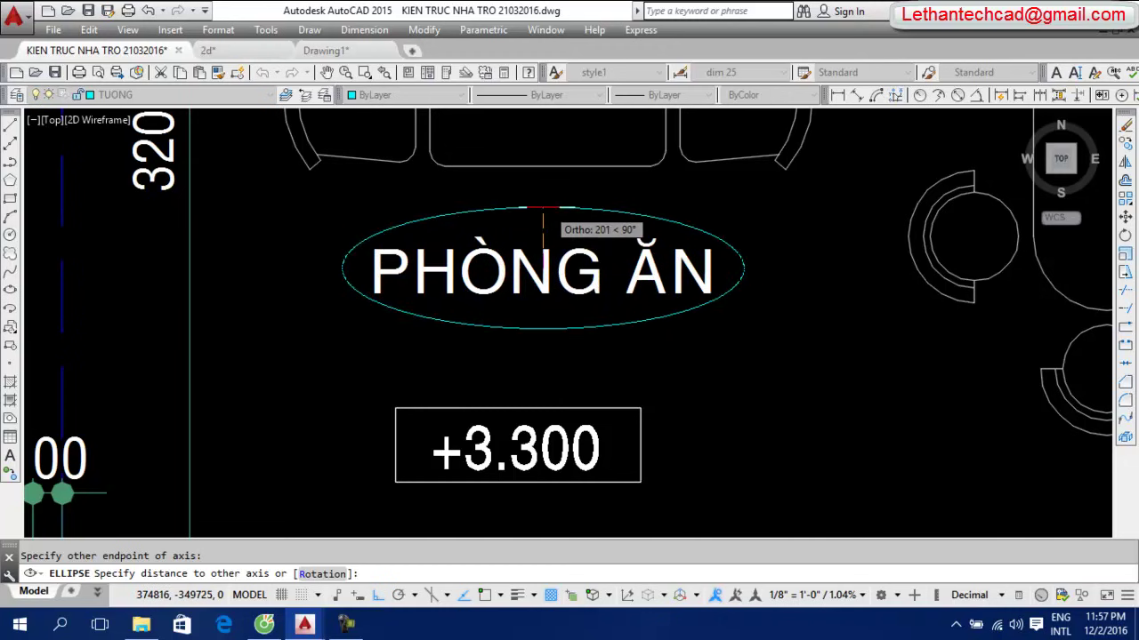
{"action": "left_click", "coordinate": [547, 207]}
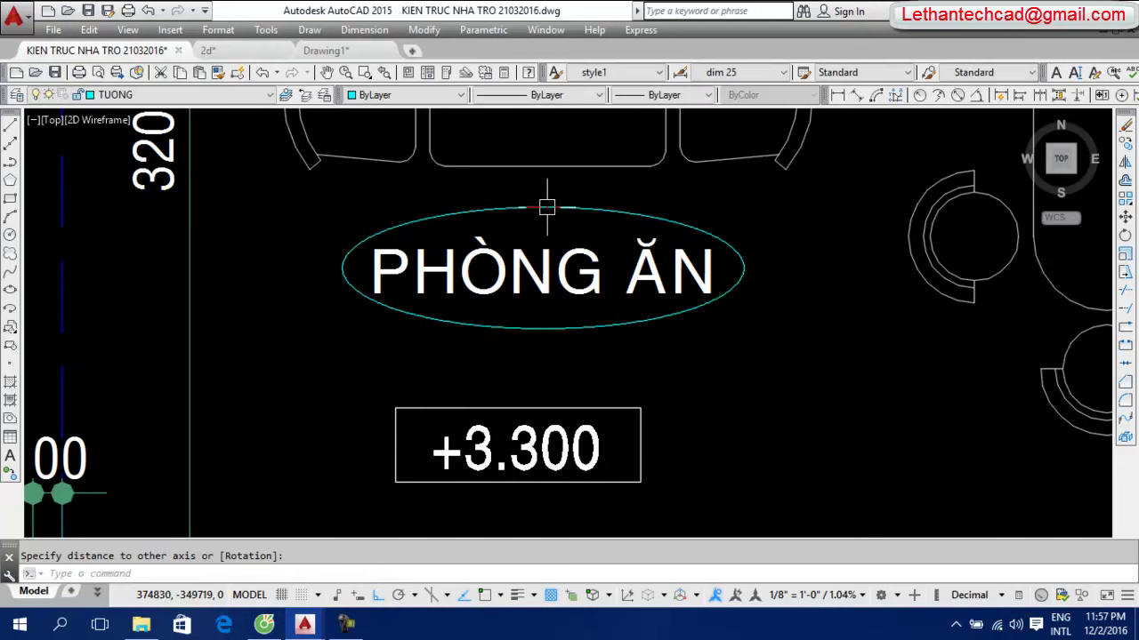
{"action": "scroll", "coordinate": [635, 279], "scroll_direction": "up", "scroll_amount": 3}
{"action": "scroll", "coordinate": [594, 311], "scroll_direction": "down", "scroll_amount": 3}
{"action": "middle_click_drag", "start_coordinate": [594, 311], "coordinate": [622, 344]}
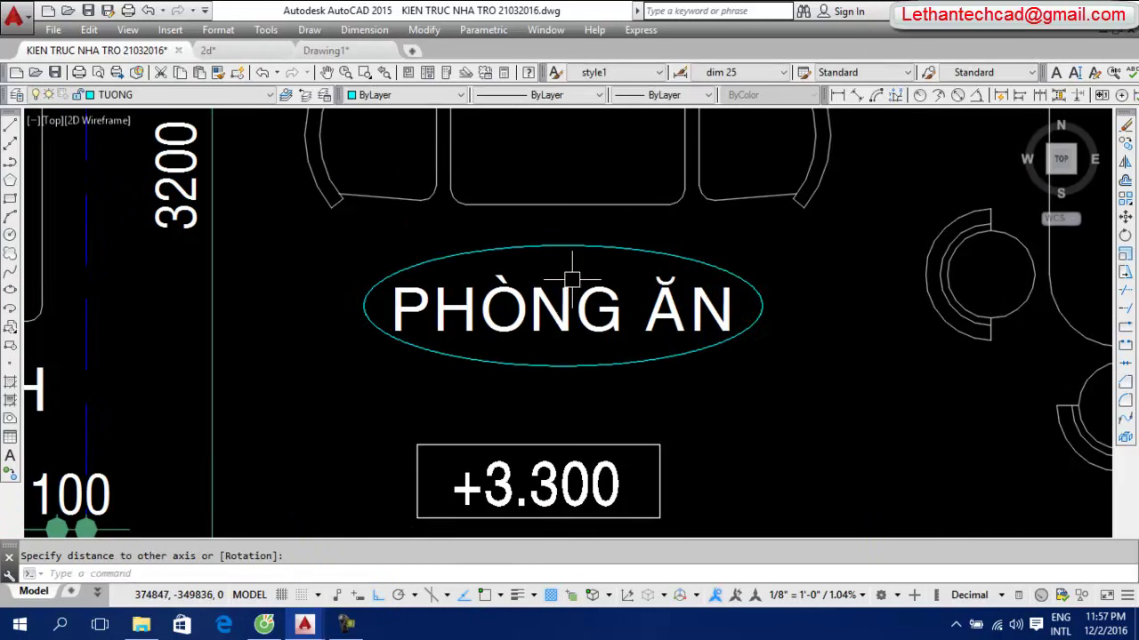
{"action": "scroll", "coordinate": [436, 344], "scroll_direction": "down", "scroll_amount": 3}
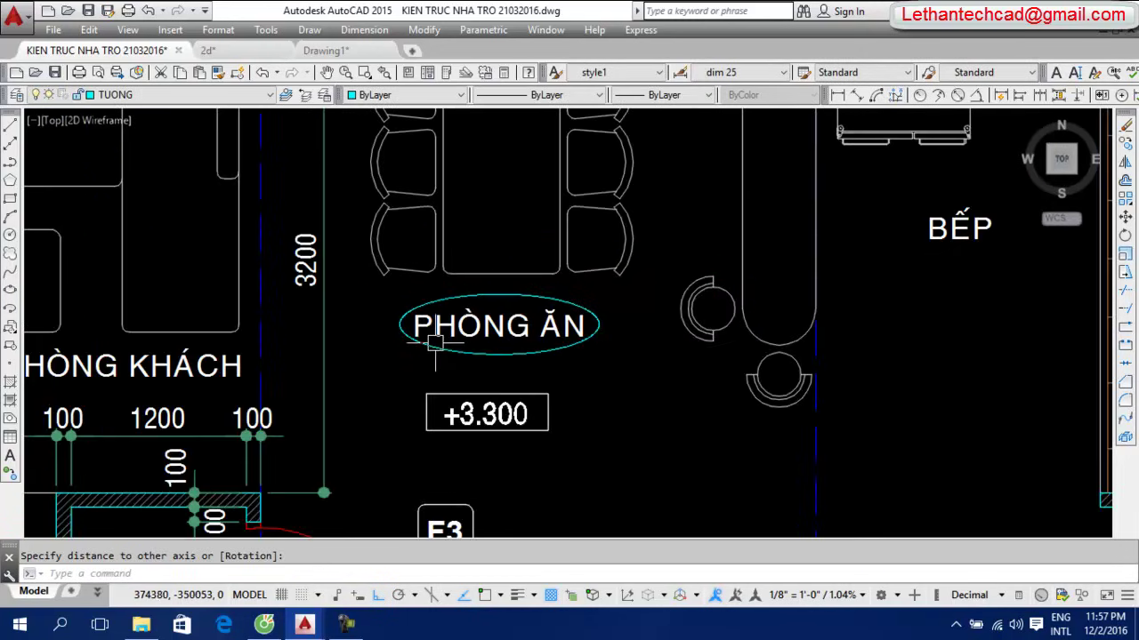
{"action": "scroll", "coordinate": [534, 354], "scroll_direction": "down", "scroll_amount": 1}
{"action": "scroll", "coordinate": [525, 349], "scroll_direction": "down", "scroll_amount": 1}
{"action": "scroll", "coordinate": [516, 343], "scroll_direction": "down", "scroll_amount": 2}
{"action": "scroll", "coordinate": [509, 340], "scroll_direction": "down", "scroll_amount": 2}
{"action": "scroll", "coordinate": [484, 352], "scroll_direction": "up", "scroll_amount": 6}
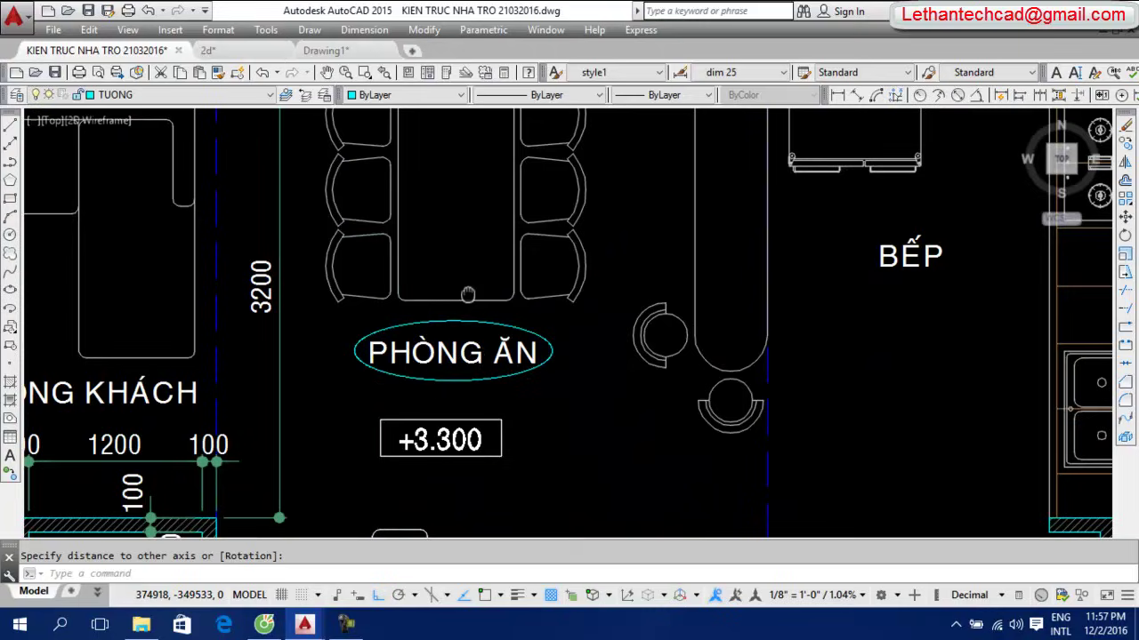
Draw an ellipse around the 400 wall column by BẾP and turn OSNAP back on
{"action": "middle_click_drag", "start_coordinate": [468, 295], "coordinate": [218, 480]}
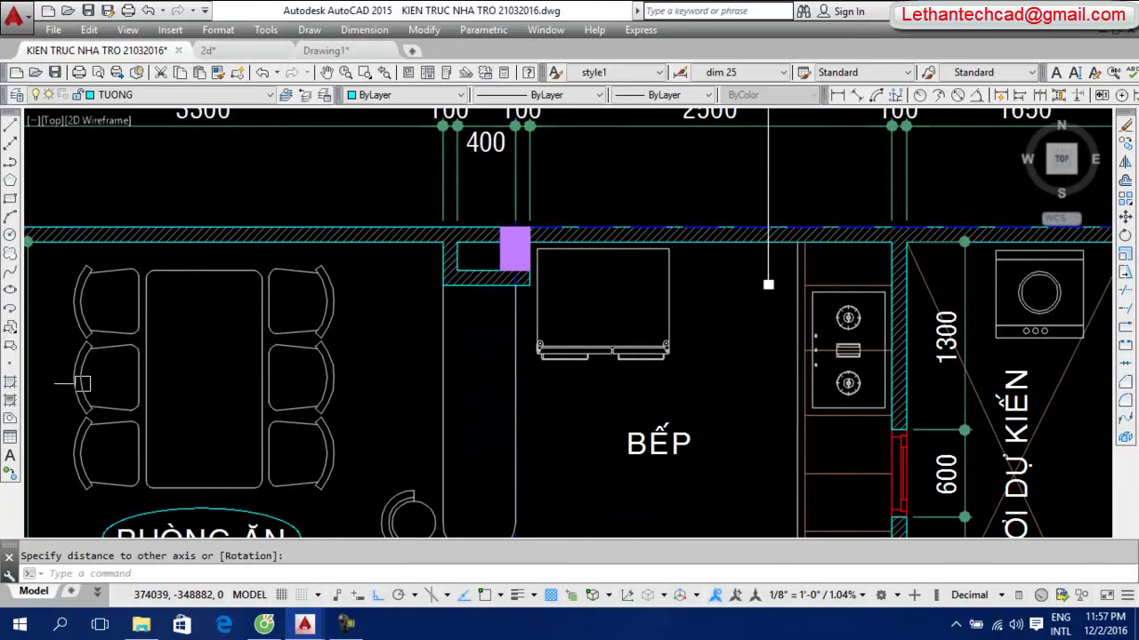
{"action": "left_click", "coordinate": [8, 295]}
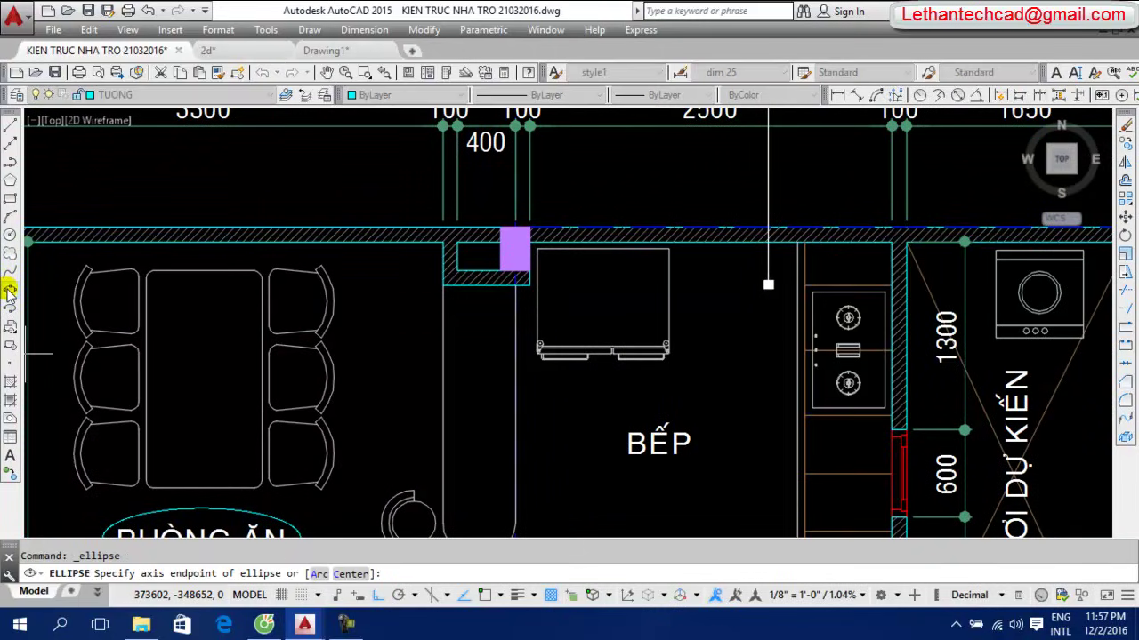
{"action": "left_click", "coordinate": [347, 226]}
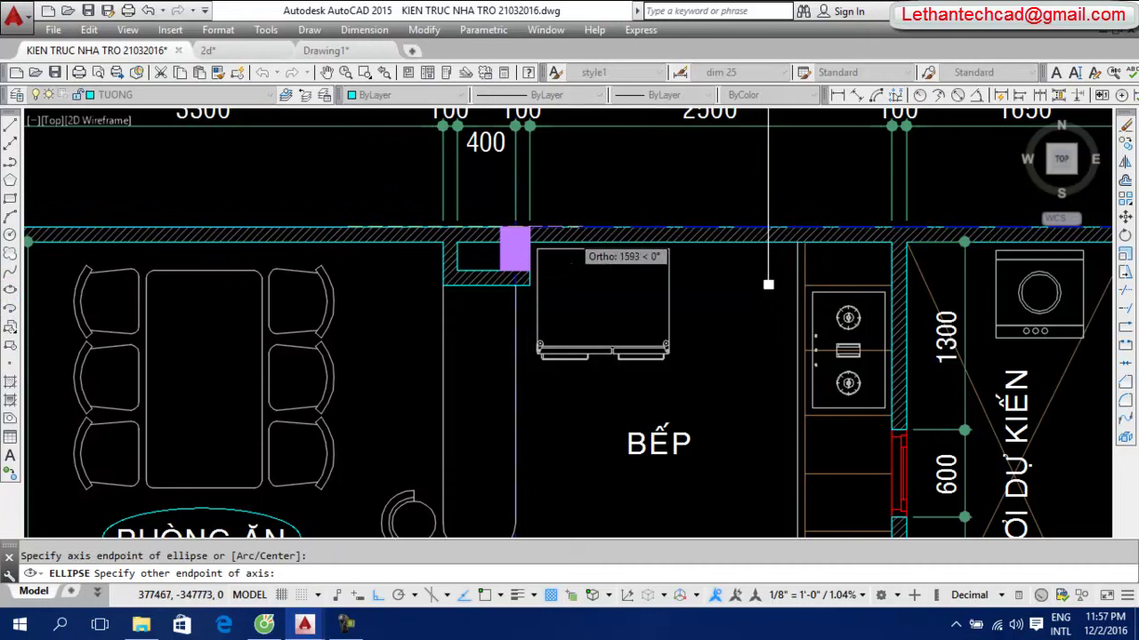
{"action": "left_click", "coordinate": [630, 228]}
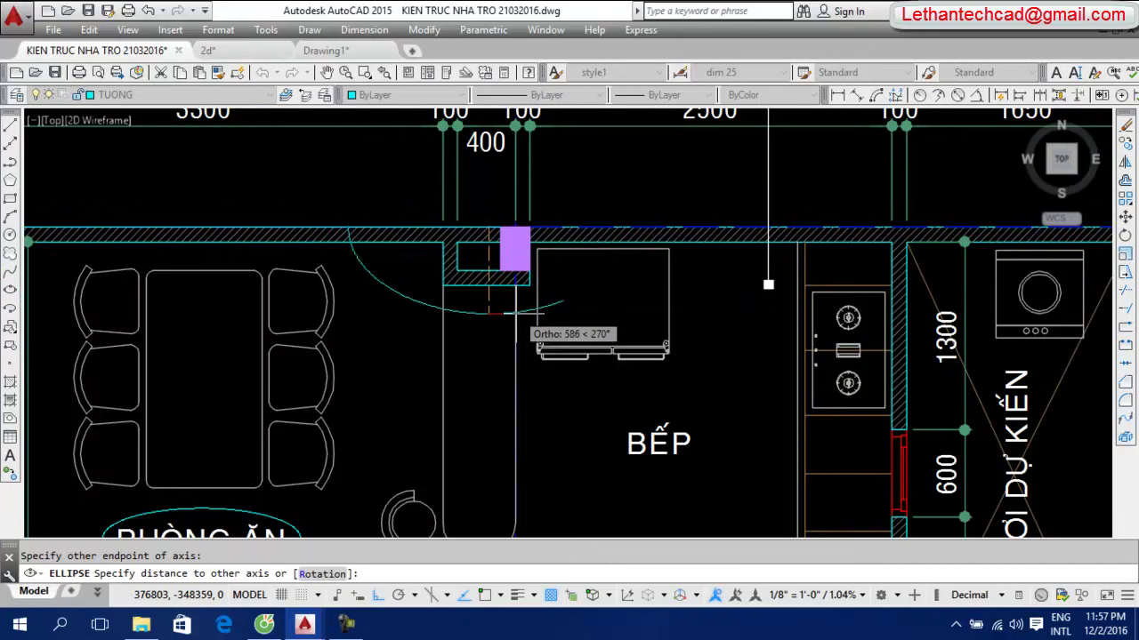
{"action": "left_click", "coordinate": [444, 316]}
{"action": "scroll", "coordinate": [586, 169], "scroll_direction": "down", "scroll_amount": 3}
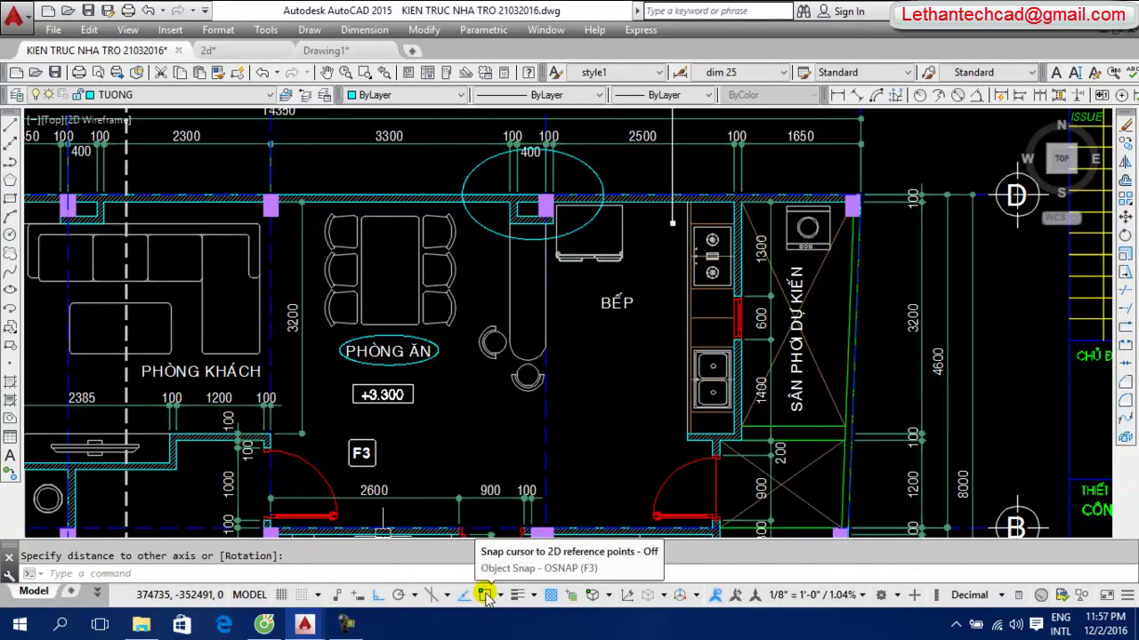
{"action": "left_click", "coordinate": [485, 594]}
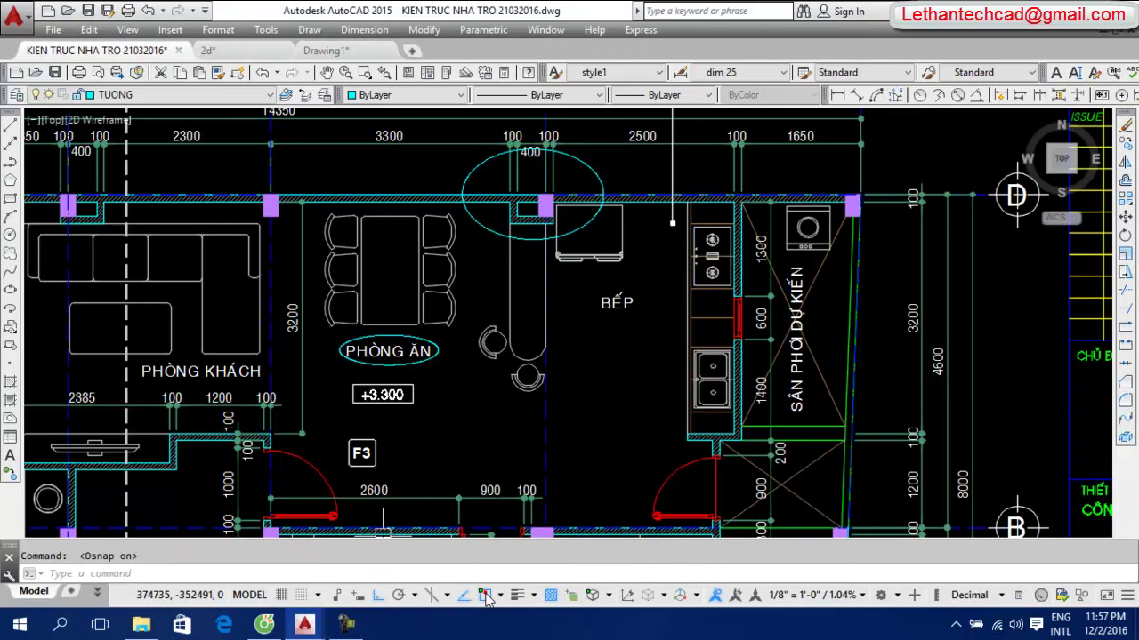
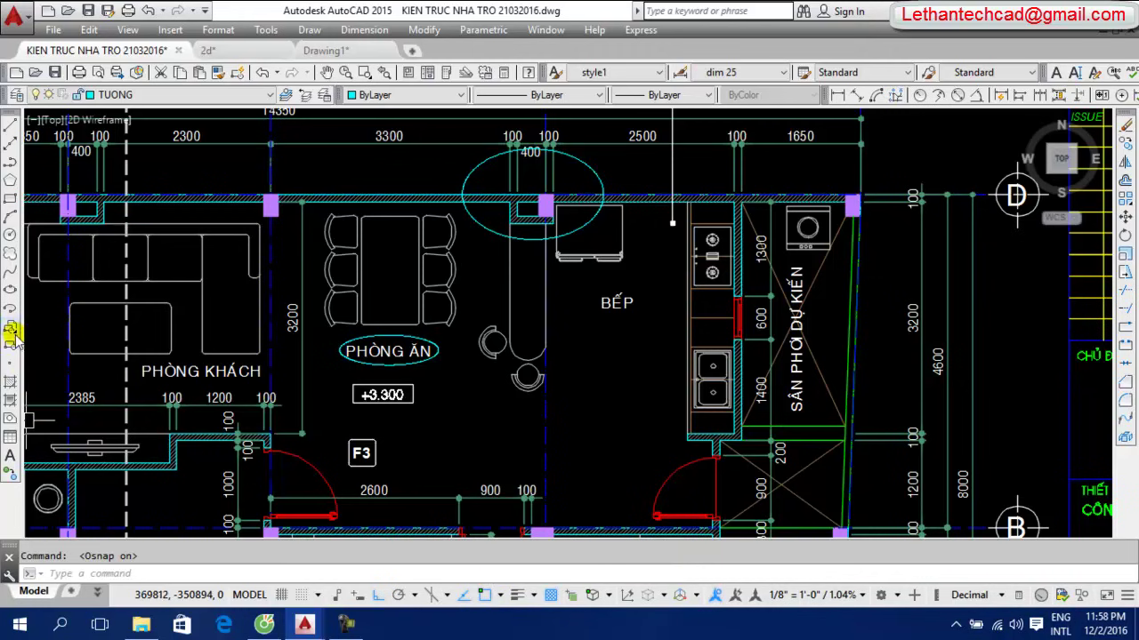
Place seven Multiple Point markers in the empty area left of the house plan
{"action": "middle_click_drag", "start_coordinate": [80, 276], "coordinate": [249, 214]}
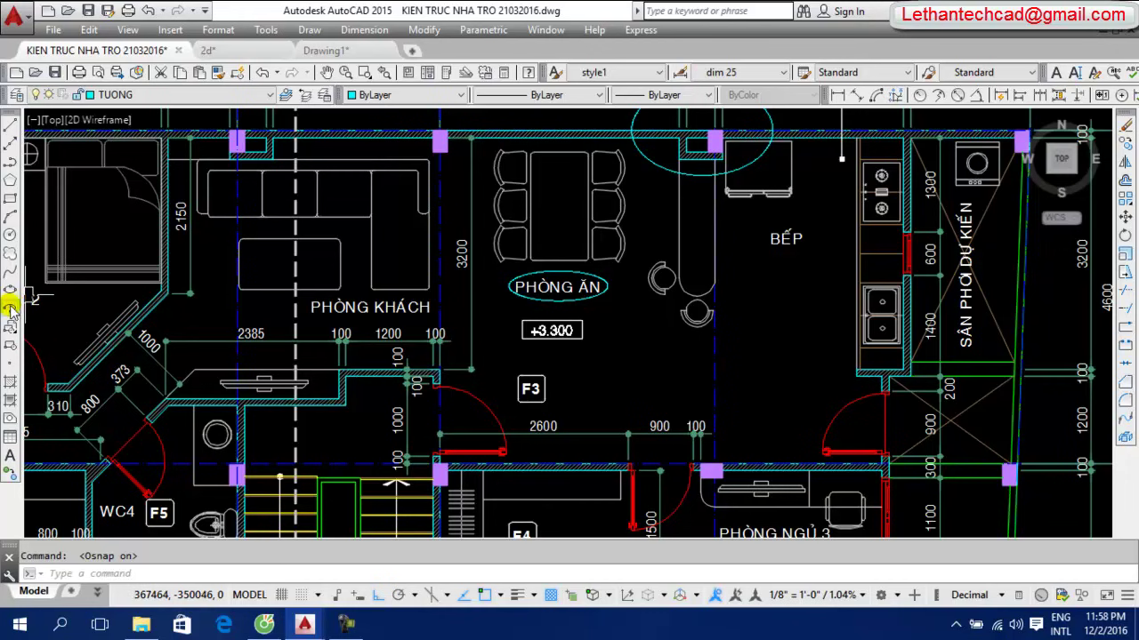
{"action": "left_click", "coordinate": [10, 366]}
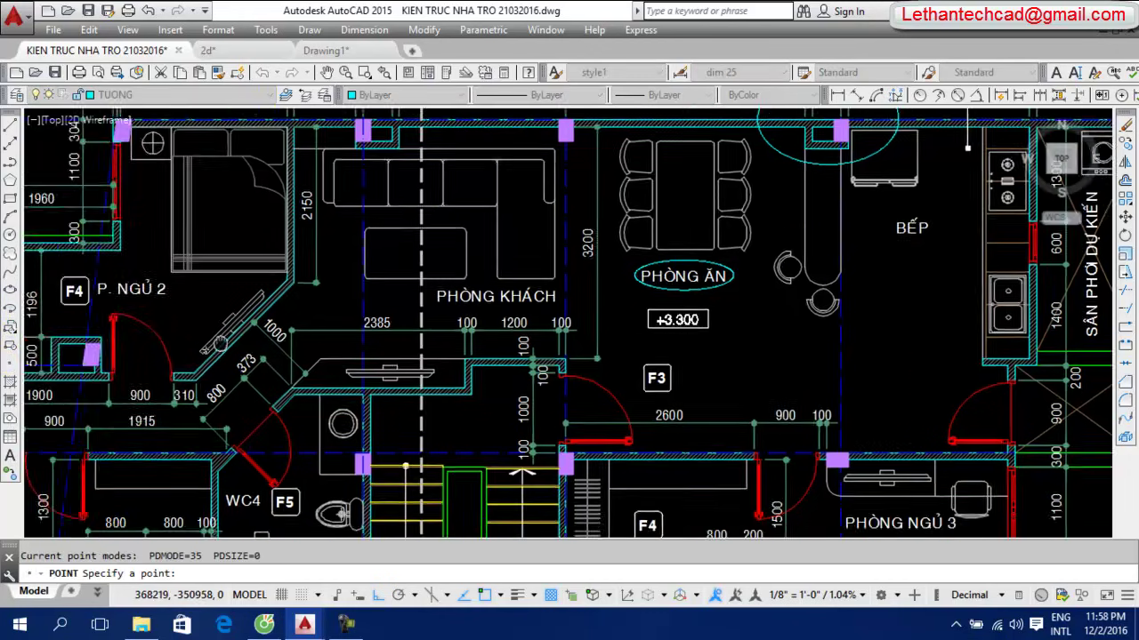
{"action": "middle_click_drag", "start_coordinate": [89, 374], "coordinate": [707, 277]}
{"action": "middle_click_drag", "start_coordinate": [346, 238], "coordinate": [294, 313]}
{"action": "left_click", "coordinate": [223, 328]}
{"action": "left_click", "coordinate": [160, 407]}
{"action": "left_click", "coordinate": [120, 282]}
{"action": "left_click", "coordinate": [220, 207]}
{"action": "left_click", "coordinate": [304, 239]}
{"action": "left_click", "coordinate": [304, 358]}
{"action": "left_click", "coordinate": [282, 430]}
{"action": "middle_click_drag", "start_coordinate": [256, 382], "coordinate": [538, 333]}
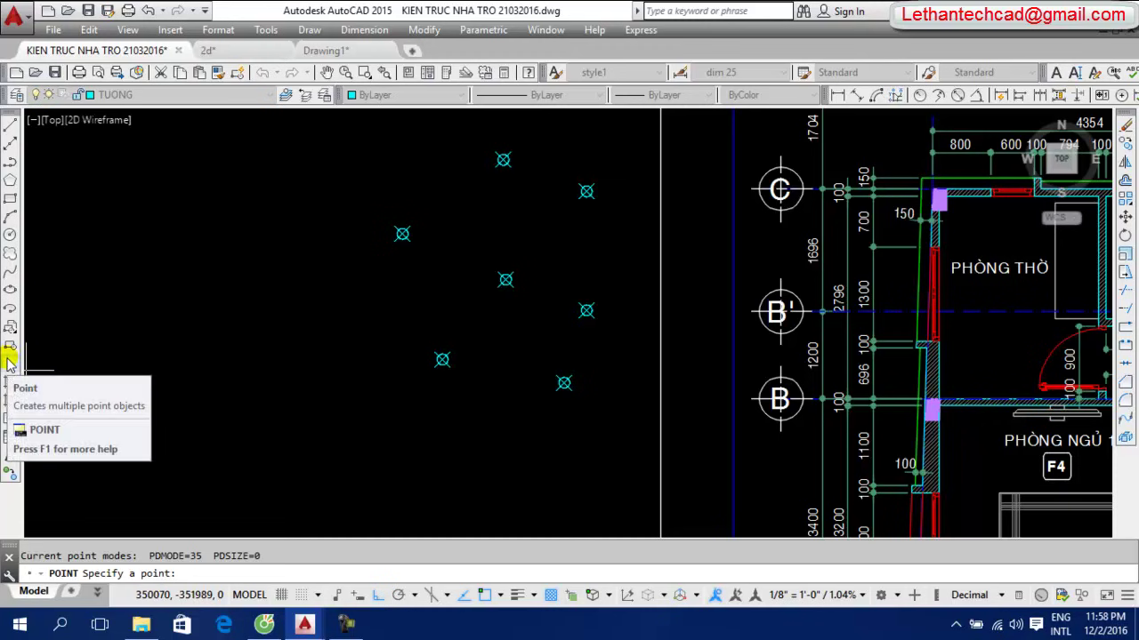
{"action": "mouse_move", "coordinate": [10, 363]}
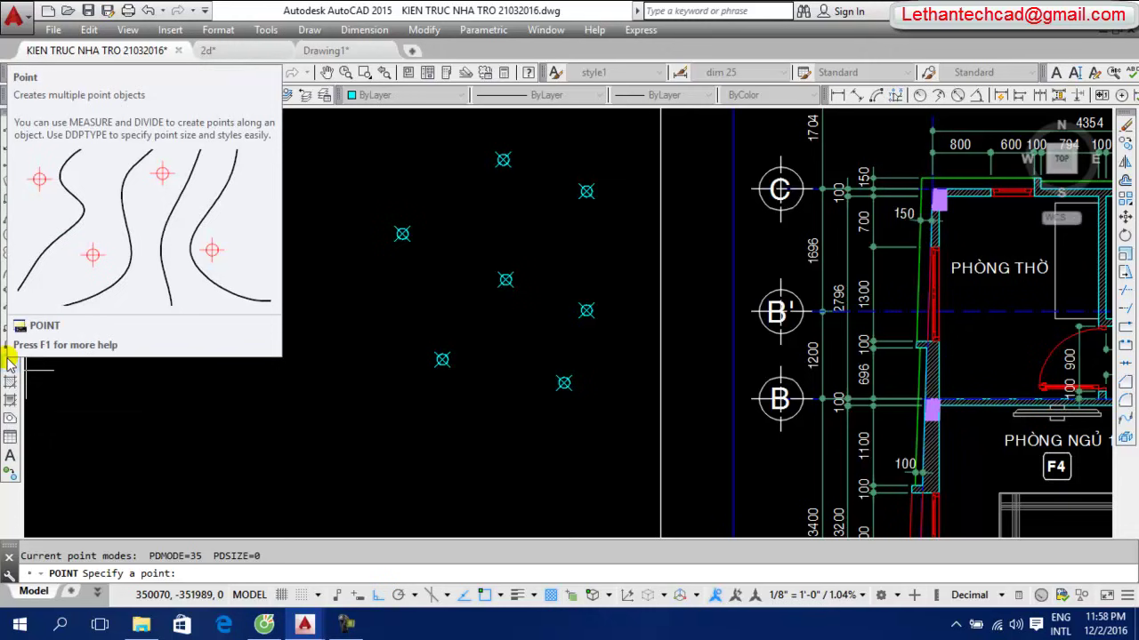
{"action": "key", "text": "Escape"}
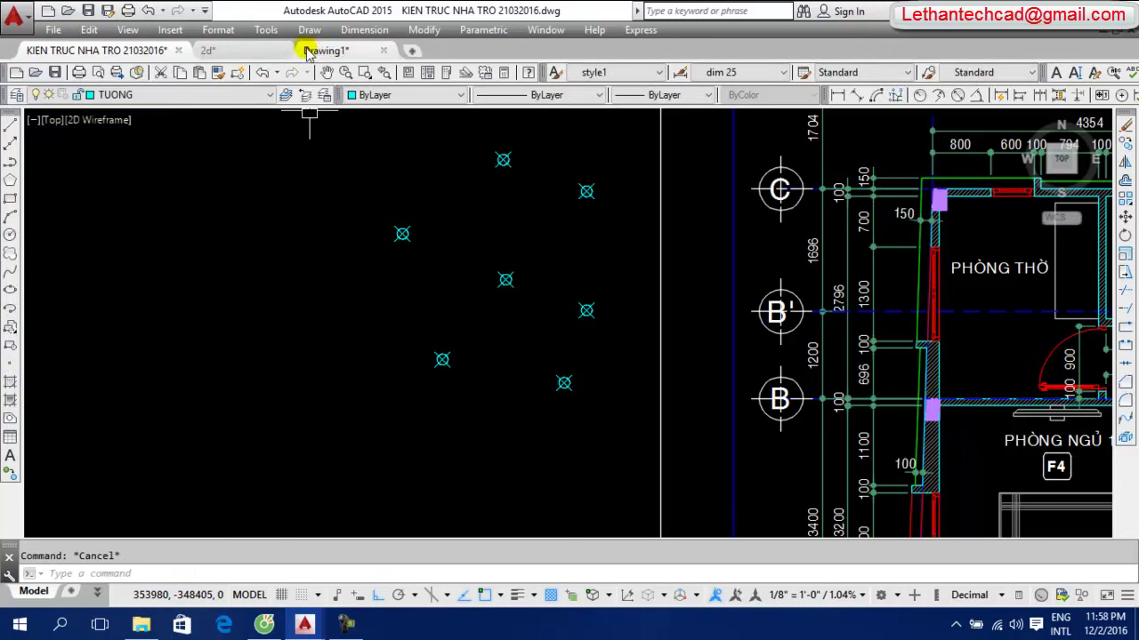
{"action": "left_click", "coordinate": [309, 30]}
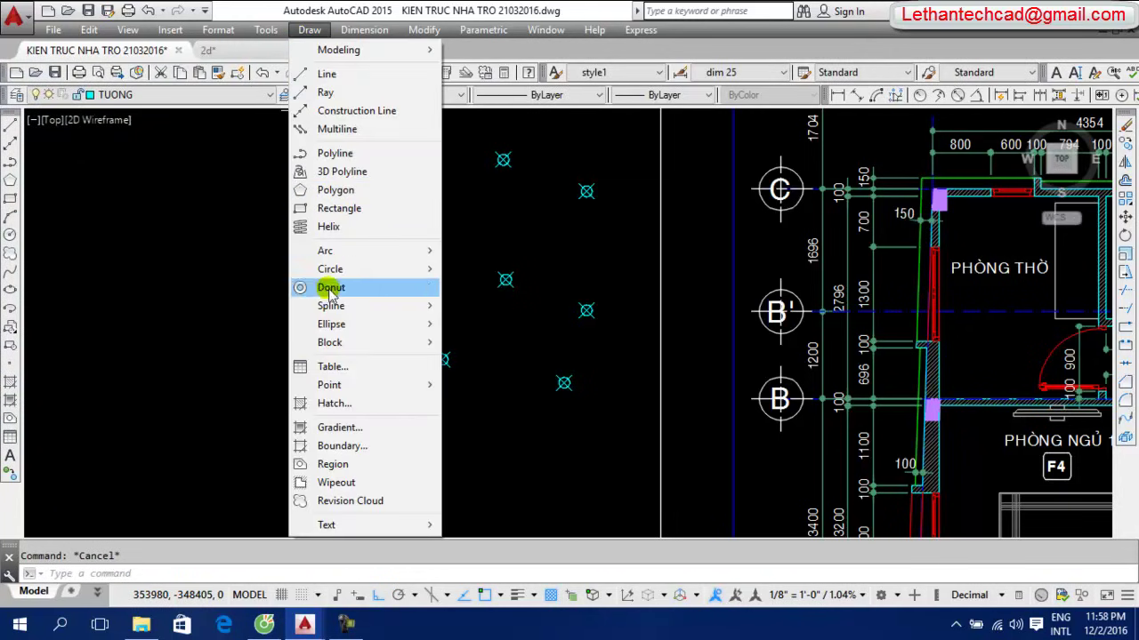
{"action": "mouse_move", "coordinate": [329, 384]}
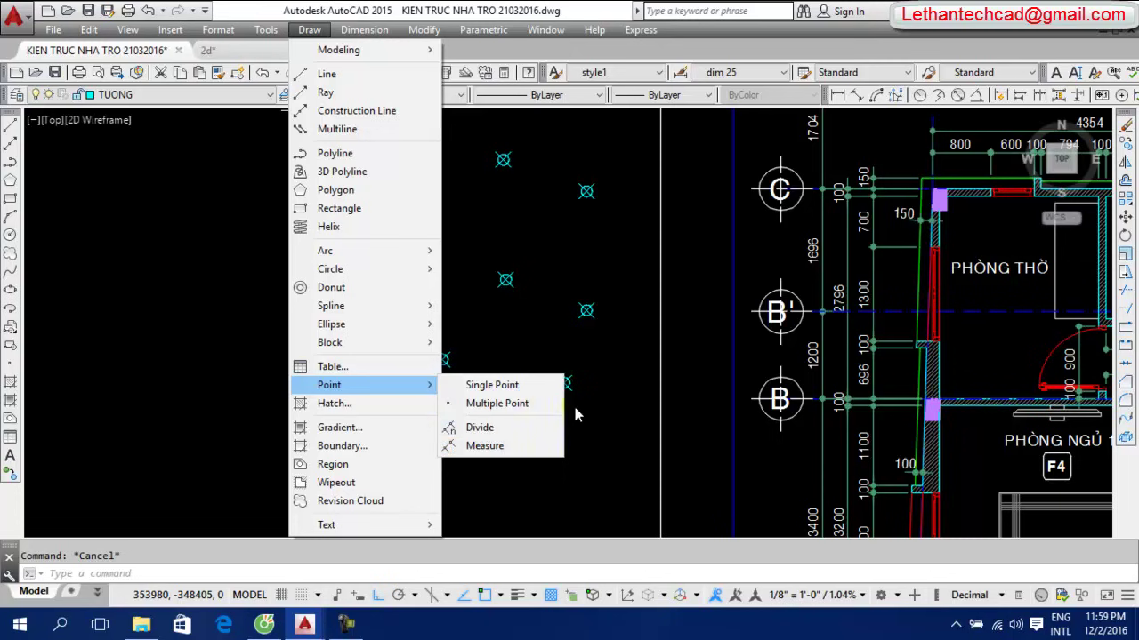
{"action": "left_click", "coordinate": [621, 418]}
{"action": "left_click", "coordinate": [507, 449]}
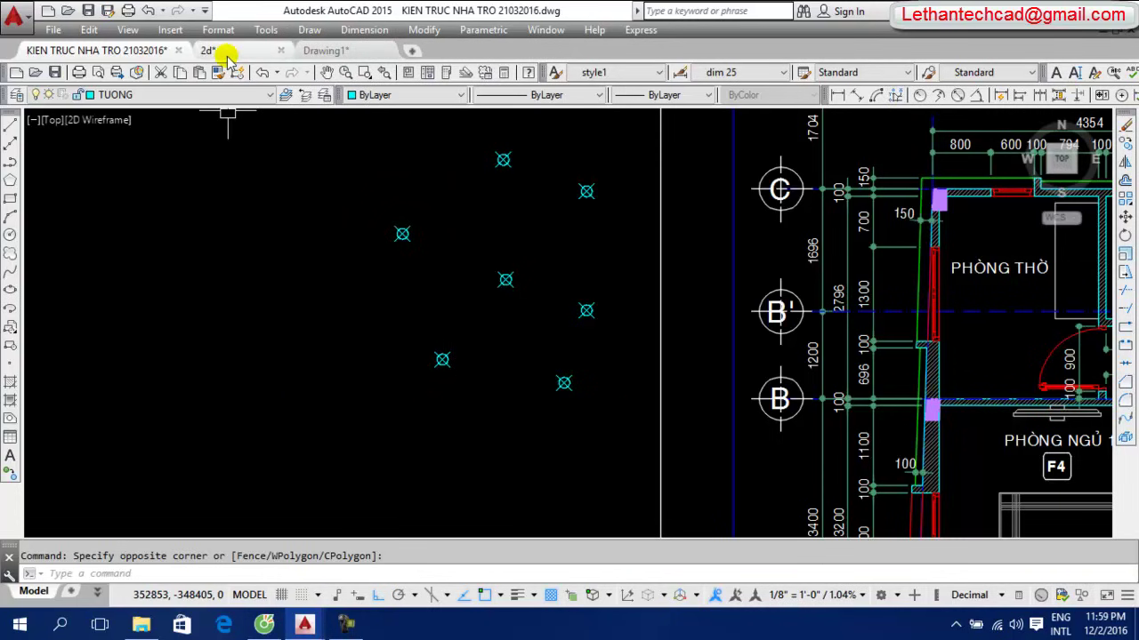
In Drawing1, draw a long straight sloping line with the L command
{"action": "left_click", "coordinate": [336, 51]}
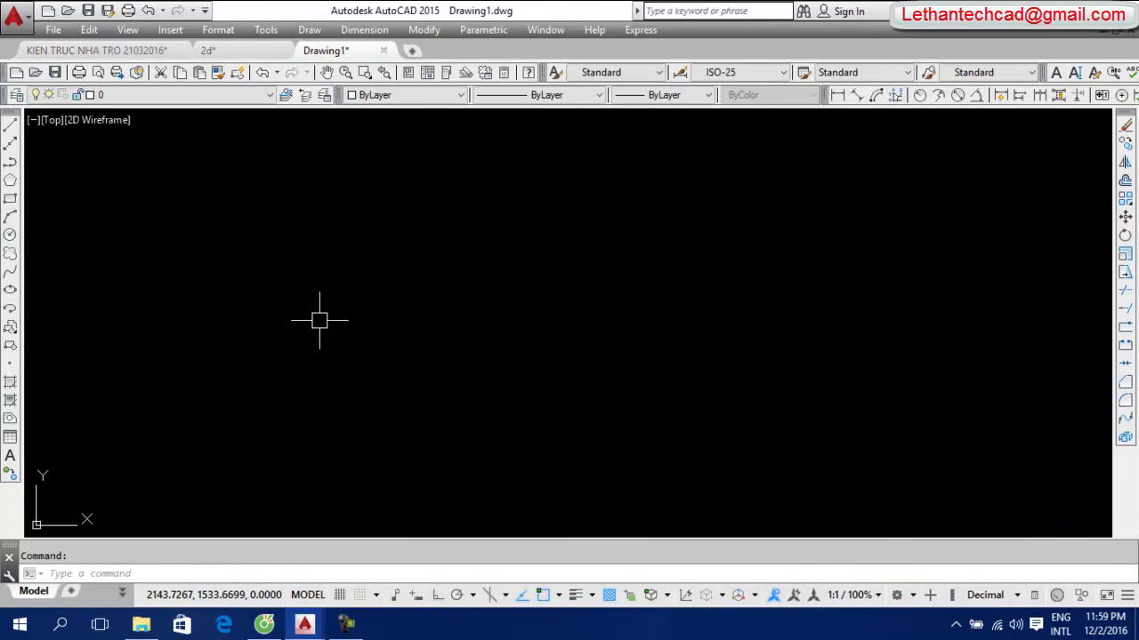
{"action": "type", "text": "l"}
{"action": "key", "text": "Return"}
{"action": "left_click", "coordinate": [191, 349]}
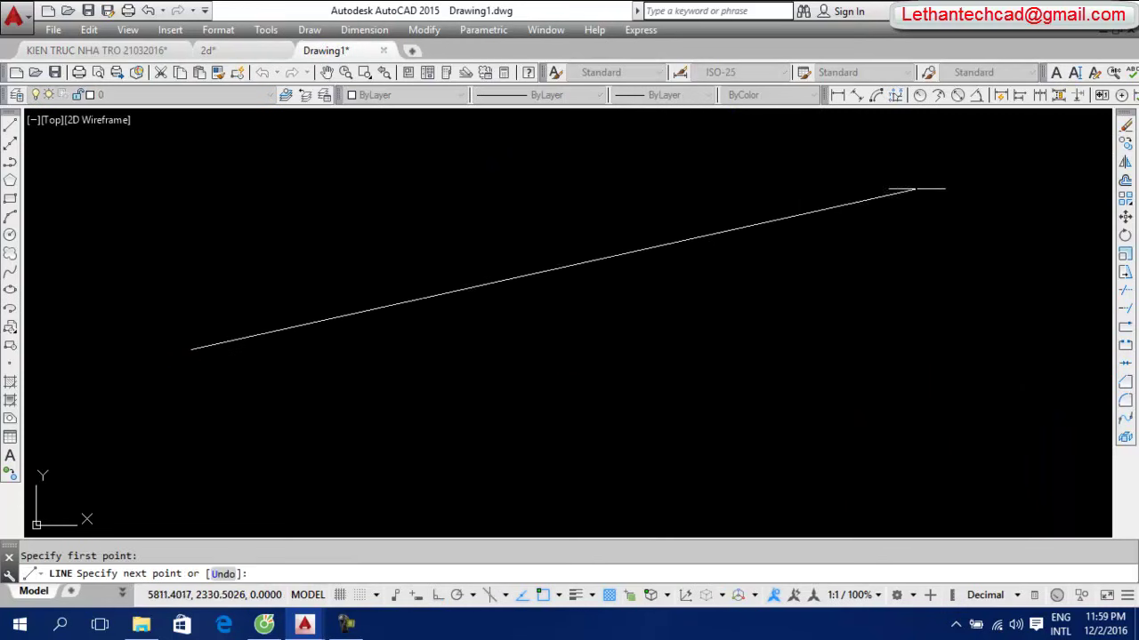
{"action": "left_click", "coordinate": [933, 183]}
{"action": "key", "text": "Return"}
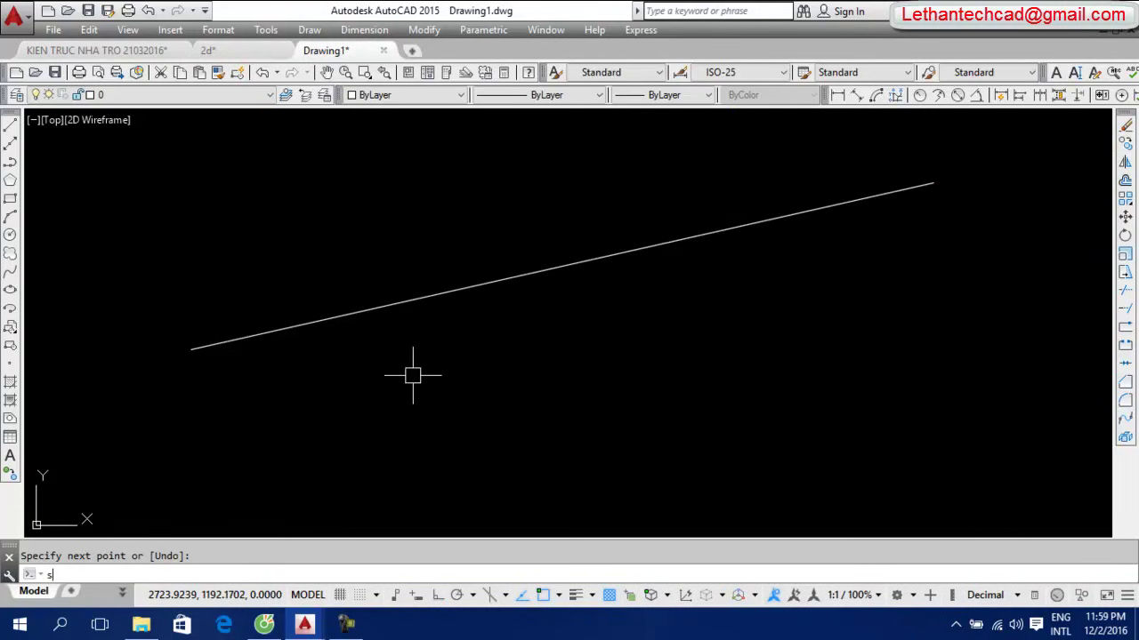
Draw a wavy four-point spline below the line
{"action": "type", "text": "pl"}
{"action": "key", "text": "Return"}
{"action": "left_click", "coordinate": [359, 494]}
{"action": "left_click", "coordinate": [507, 396]}
{"action": "left_click", "coordinate": [795, 497]}
{"action": "left_click", "coordinate": [993, 320]}
{"action": "key", "text": "Return"}
{"action": "scroll", "coordinate": [391, 338], "scroll_direction": "down", "scroll_amount": 3}
{"action": "middle_click_drag", "start_coordinate": [554, 419], "coordinate": [426, 442]}
Draw a three-point arc on the right side
{"action": "type", "text": "a"}
{"action": "key", "text": "Return"}
{"action": "left_click", "coordinate": [699, 412]}
{"action": "left_click", "coordinate": [793, 282]}
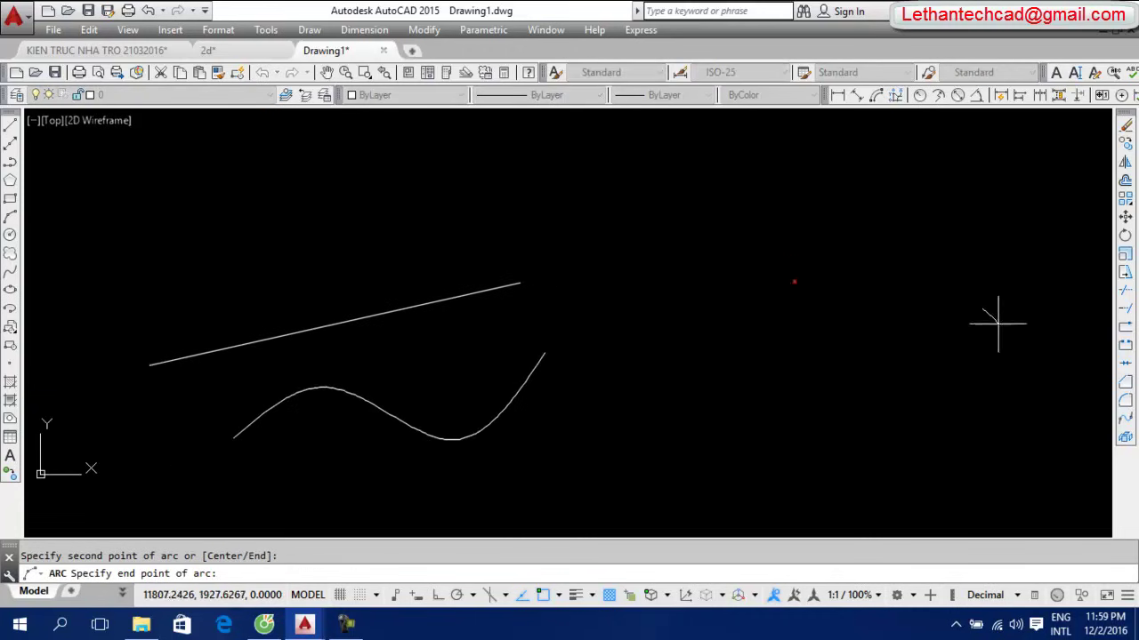
{"action": "left_click", "coordinate": [1037, 364]}
Draw a circle, then zoom to fit the whole drawing
{"action": "type", "text": "c"}
{"action": "key", "text": "Return"}
{"action": "scroll", "coordinate": [589, 373], "scroll_direction": "up", "scroll_amount": 3}
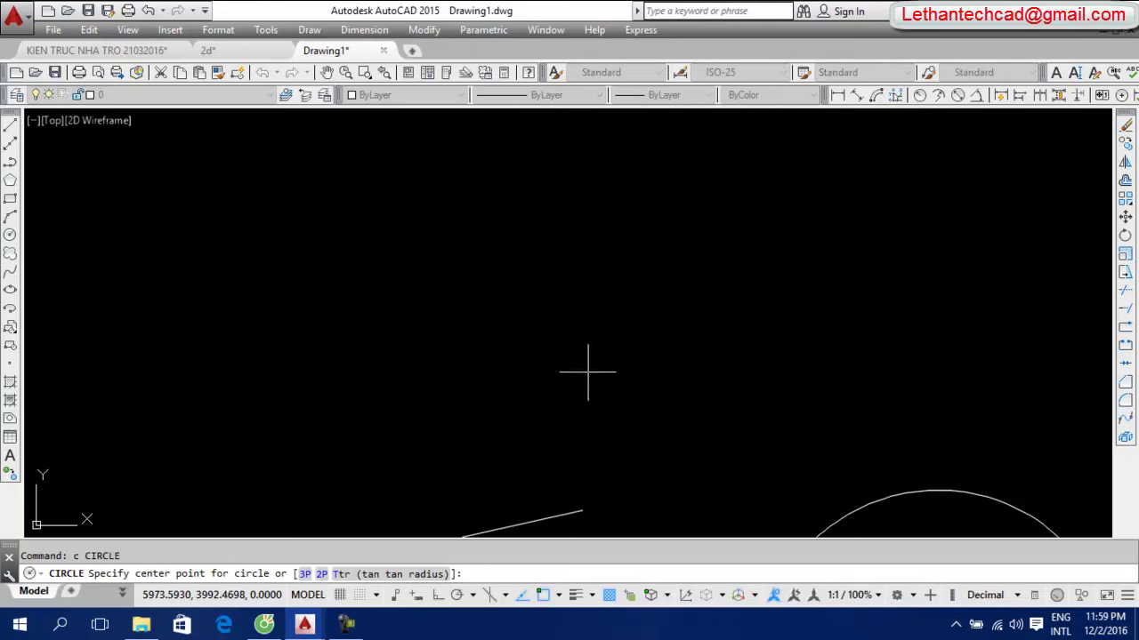
{"action": "left_click", "coordinate": [594, 343]}
{"action": "left_click", "coordinate": [603, 175]}
{"action": "middle_click", "coordinate": [602, 315]}
{"action": "scroll", "coordinate": [498, 356], "scroll_direction": "up", "scroll_amount": 2}
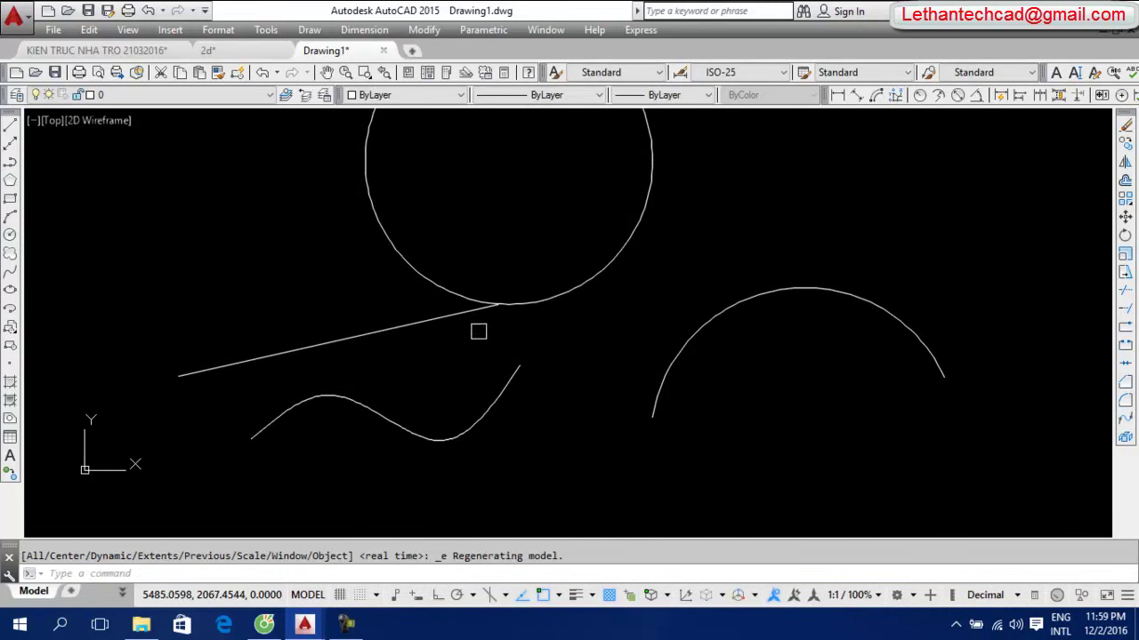
{"action": "middle_click_drag", "start_coordinate": [626, 341], "coordinate": [531, 394]}
{"action": "scroll", "coordinate": [534, 382], "scroll_direction": "down", "scroll_amount": 3}
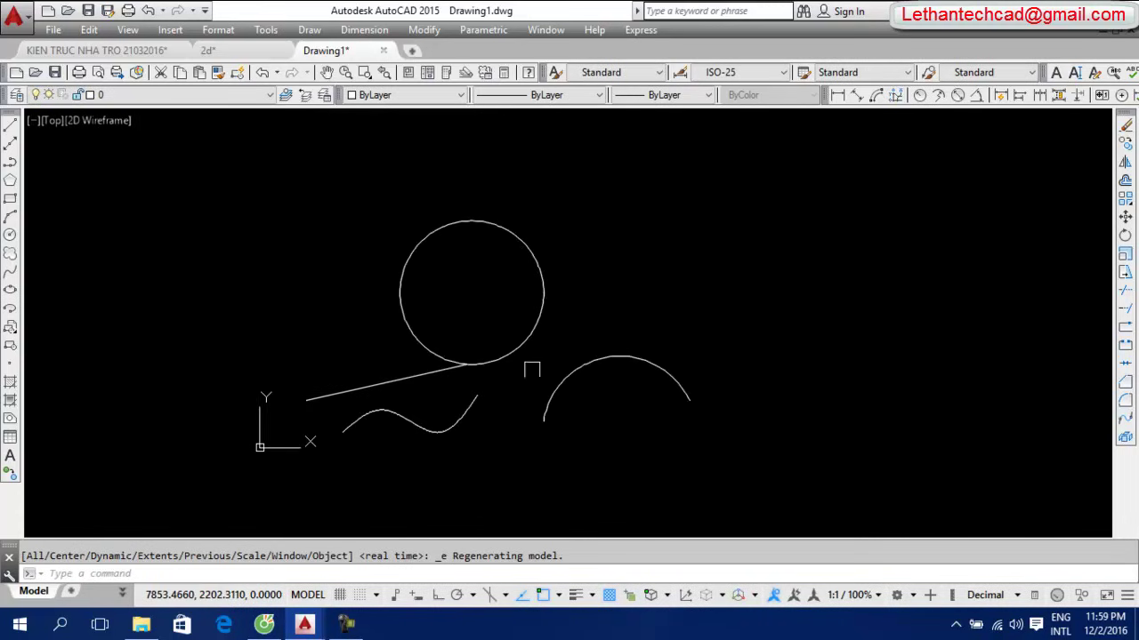
Move the straight line to the left
{"action": "left_click", "coordinate": [363, 388]}
{"action": "type", "text": "m"}
{"action": "key", "text": "Return"}
{"action": "left_click", "coordinate": [346, 310]}
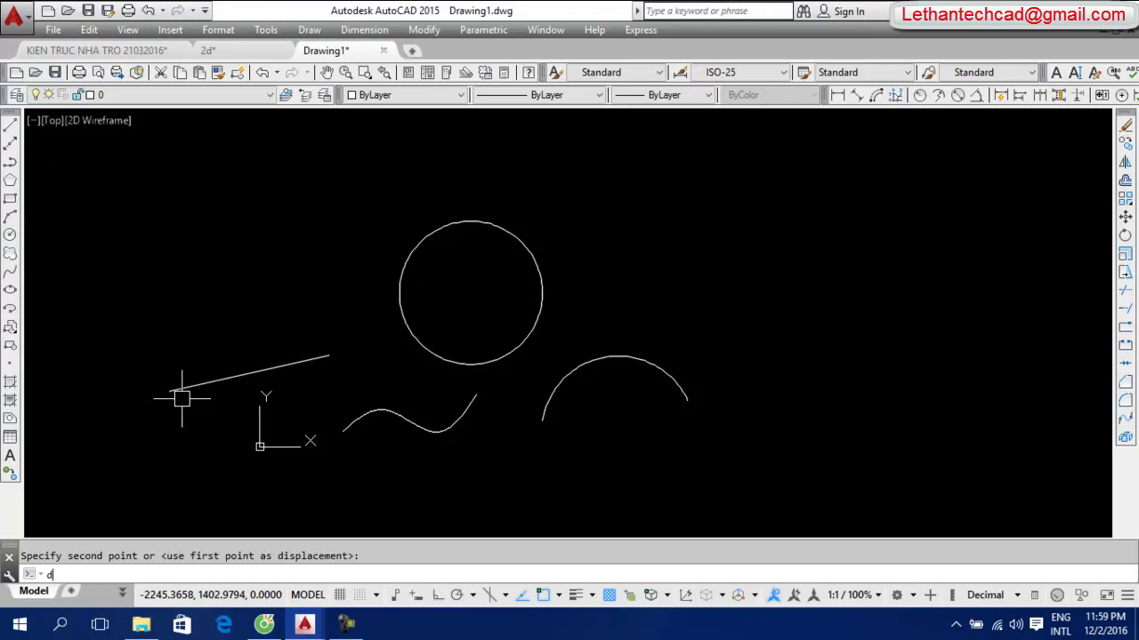
{"action": "type", "text": "iv"}
{"action": "key", "text": "Return"}
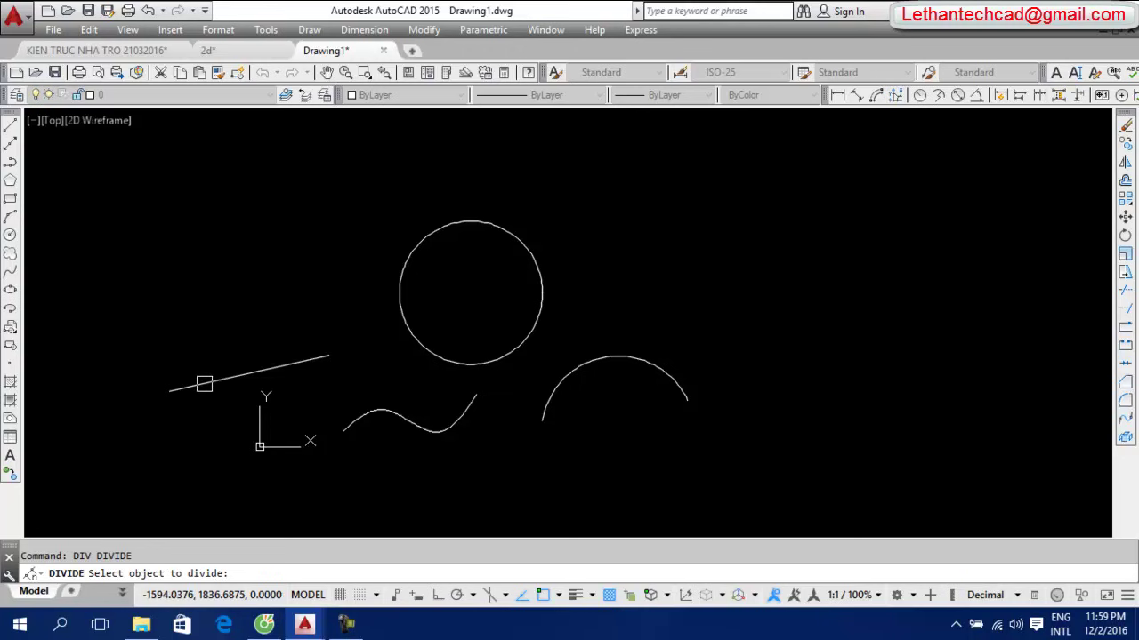
Divide the straight line into 5 equal segments
{"action": "left_click", "coordinate": [204, 383]}
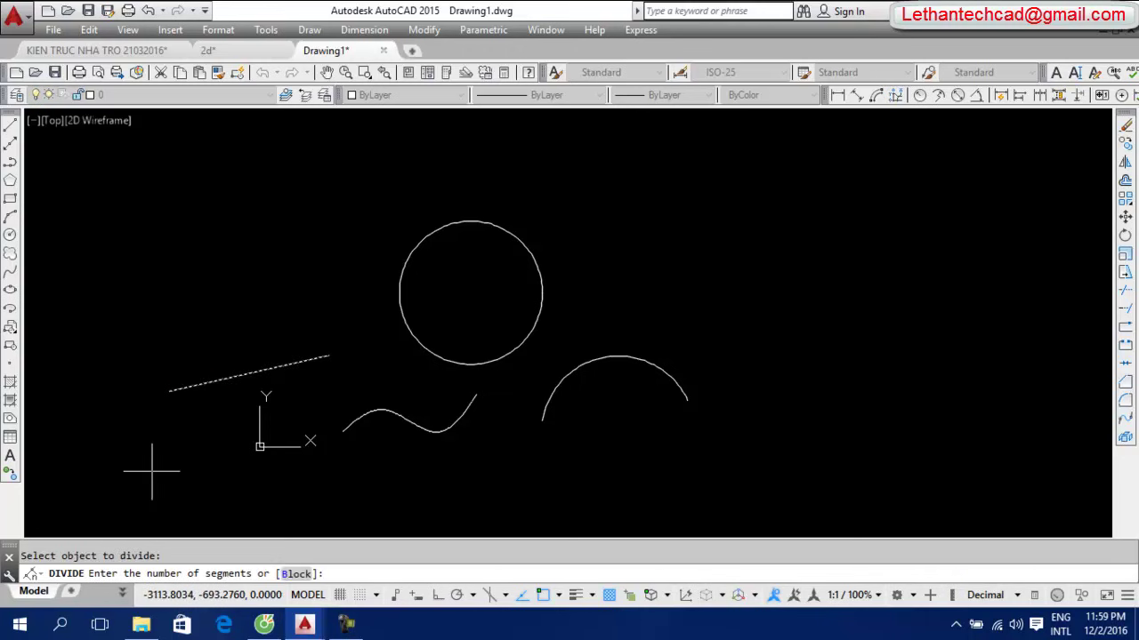
{"action": "type", "text": "5"}
{"action": "key", "text": "Return"}
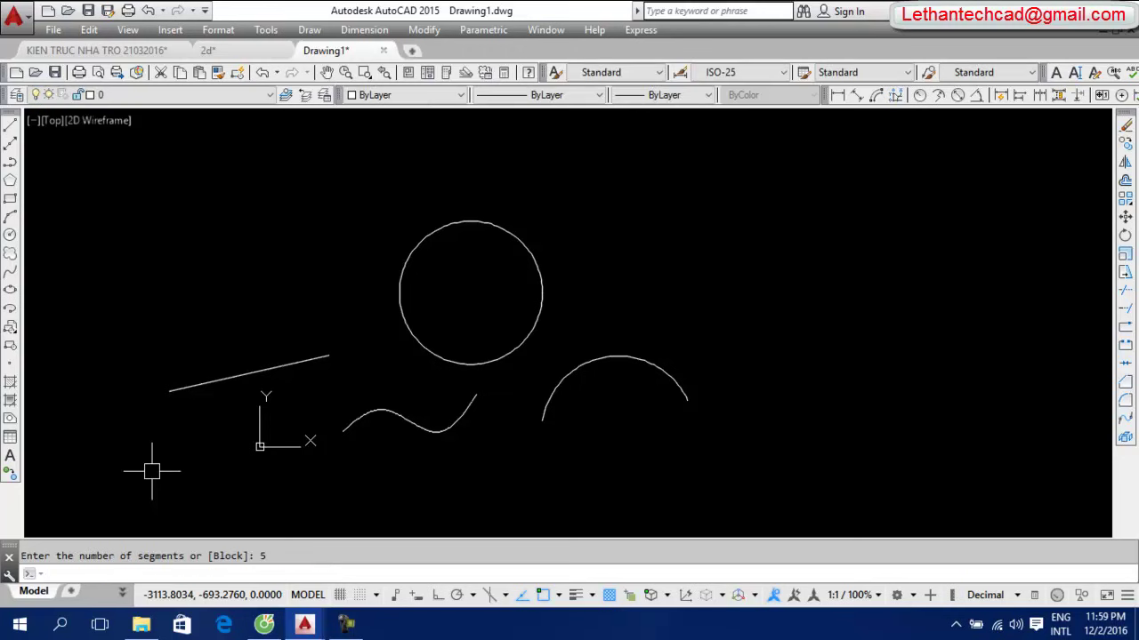
{"action": "scroll", "coordinate": [245, 396], "scroll_direction": "up", "scroll_amount": 3}
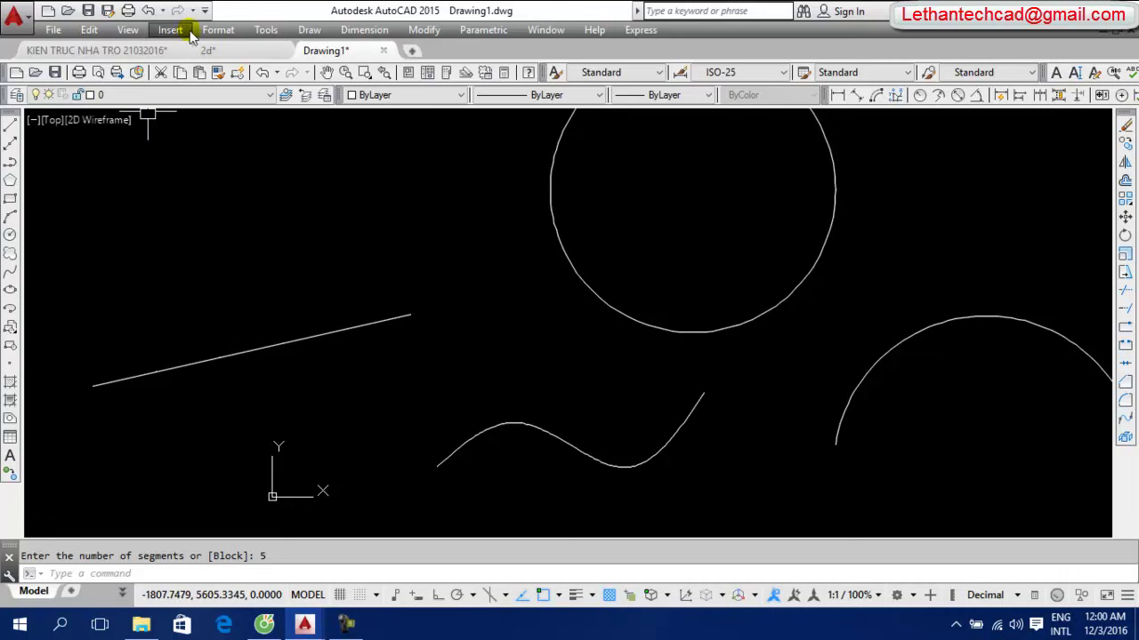
Set the point style to the X marker so the division points show
{"action": "left_click", "coordinate": [218, 30]}
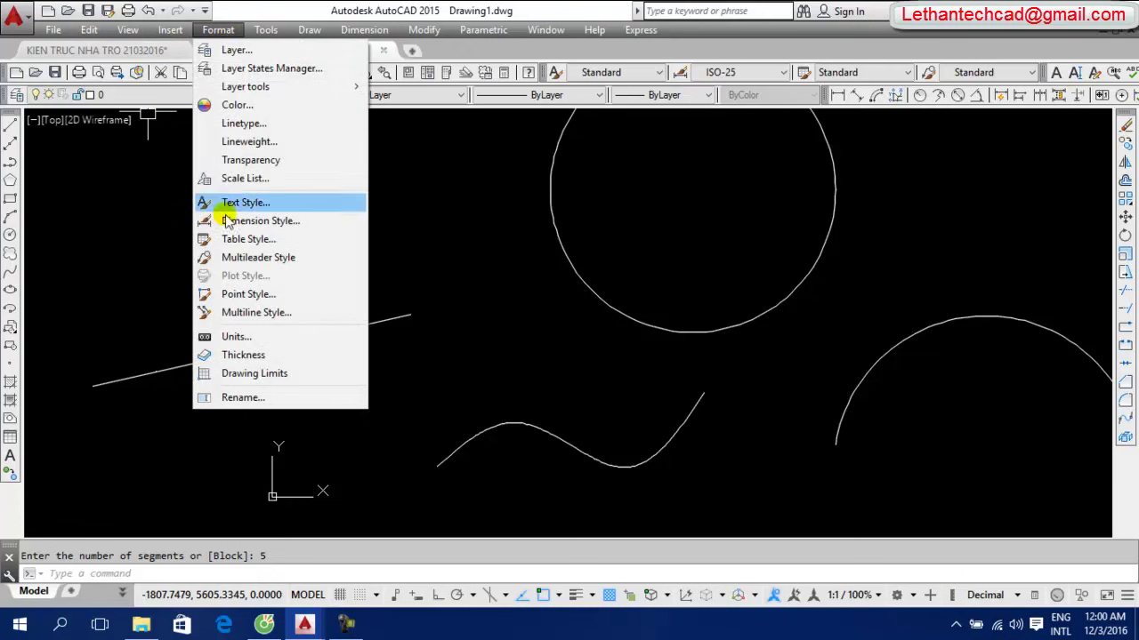
{"action": "left_click", "coordinate": [257, 298]}
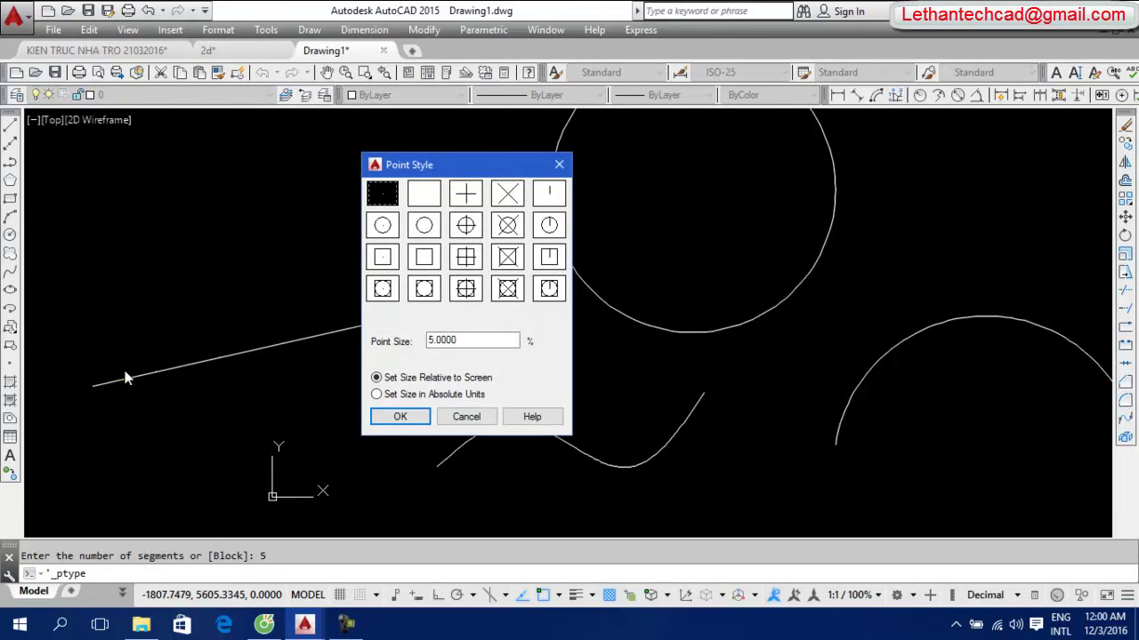
{"action": "left_click", "coordinate": [427, 196]}
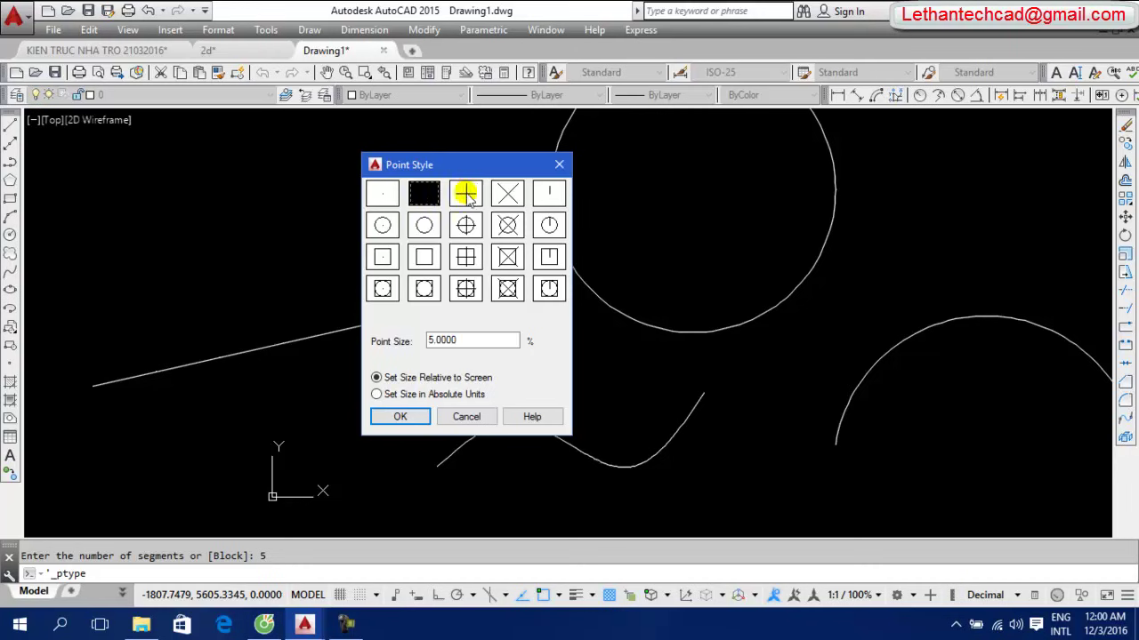
{"action": "left_click", "coordinate": [465, 193]}
{"action": "left_click", "coordinate": [507, 193]}
{"action": "left_click", "coordinate": [507, 225]}
{"action": "left_click", "coordinate": [418, 196]}
{"action": "left_click", "coordinate": [385, 194]}
{"action": "left_click", "coordinate": [466, 194]}
{"action": "left_click", "coordinate": [509, 194]}
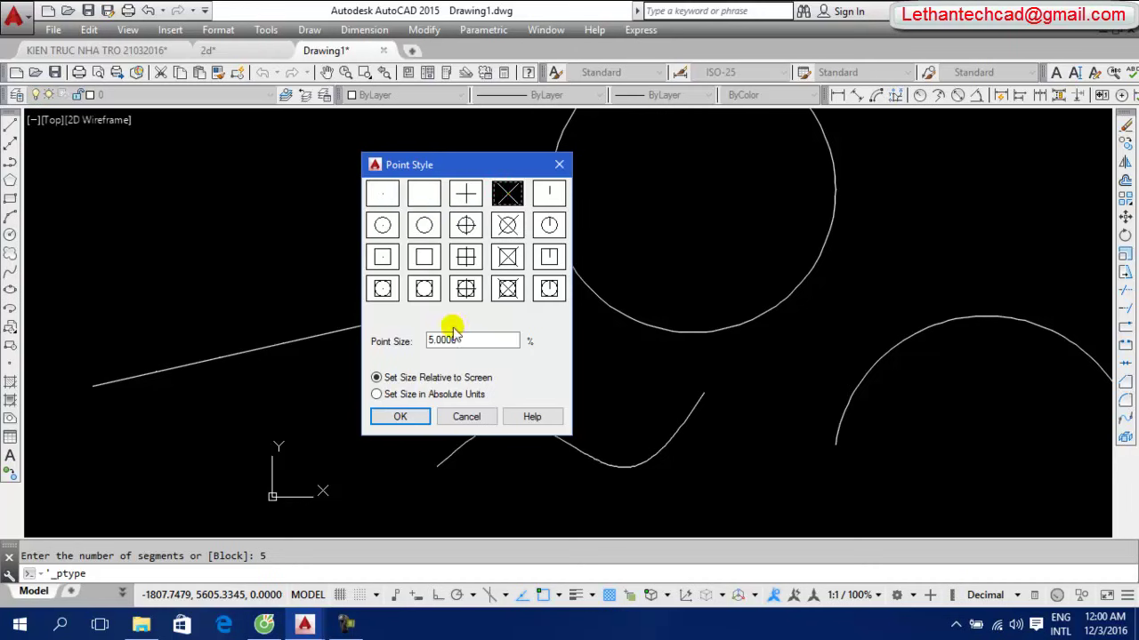
{"action": "left_click", "coordinate": [400, 416]}
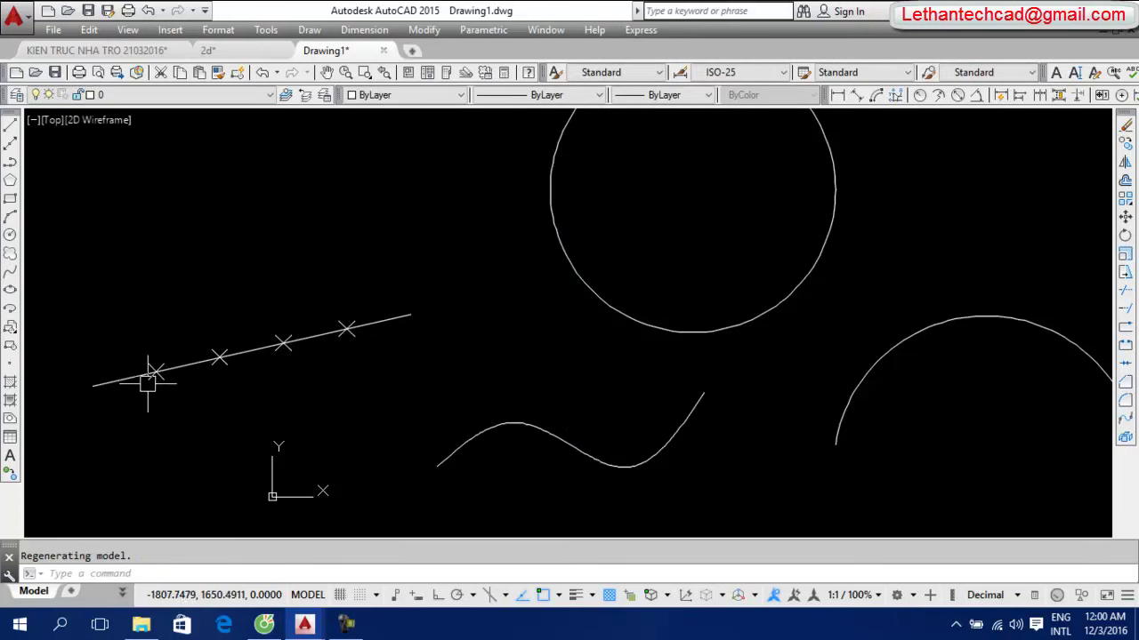
Divide the circle into 5 equal segments
{"action": "scroll", "coordinate": [329, 361], "scroll_direction": "down", "scroll_amount": 3}
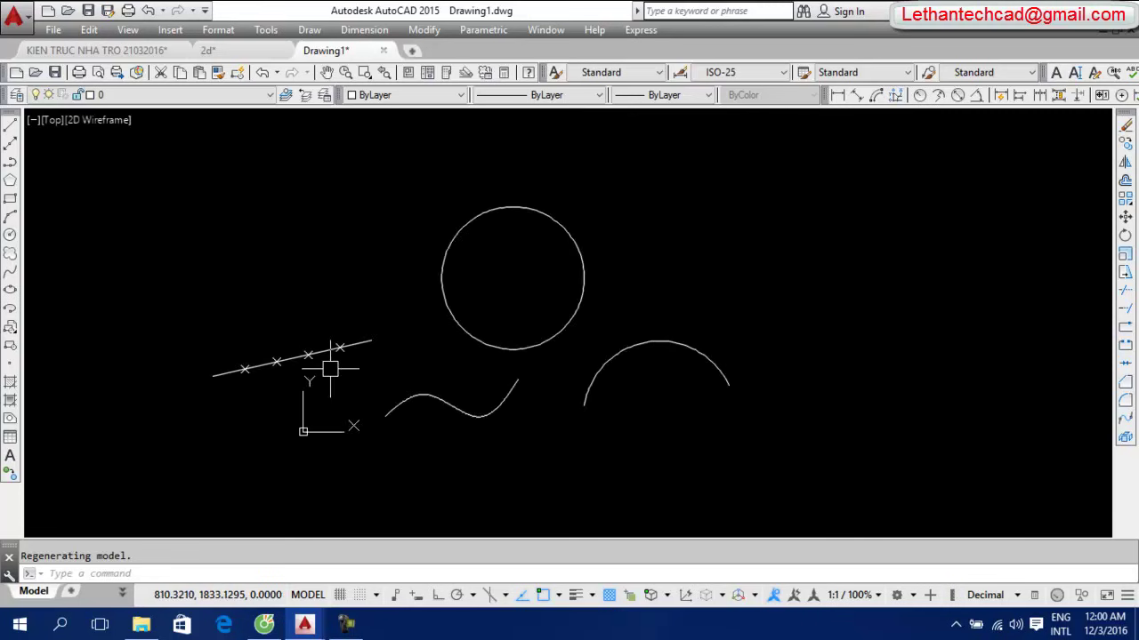
{"action": "scroll", "coordinate": [511, 250], "scroll_direction": "up", "scroll_amount": 3}
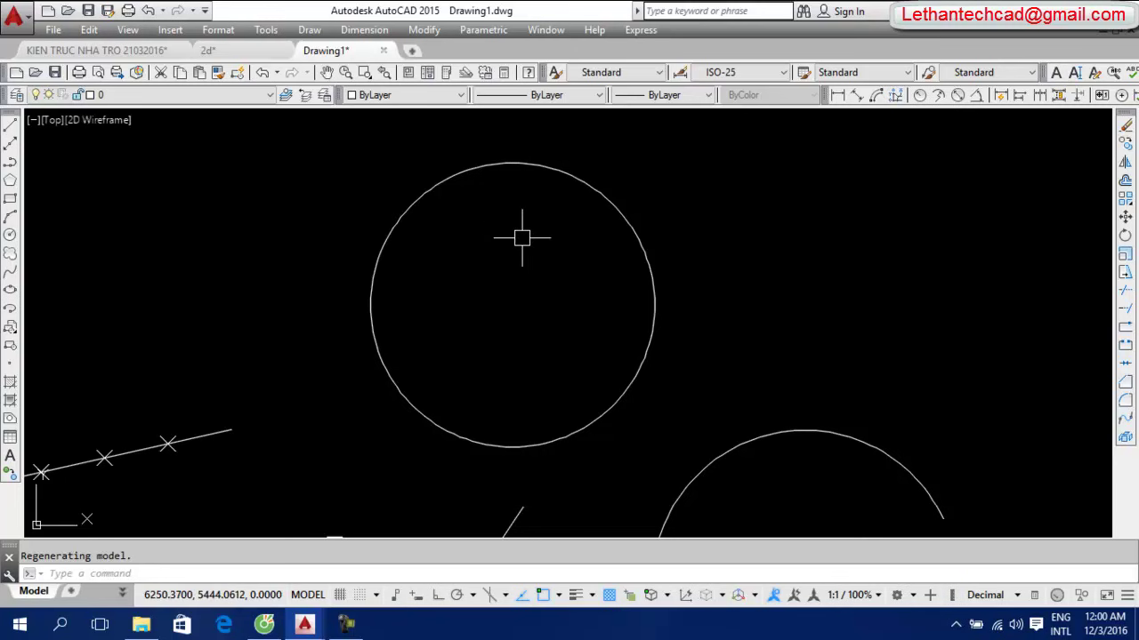
{"action": "type", "text": "div"}
{"action": "key", "text": "Return"}
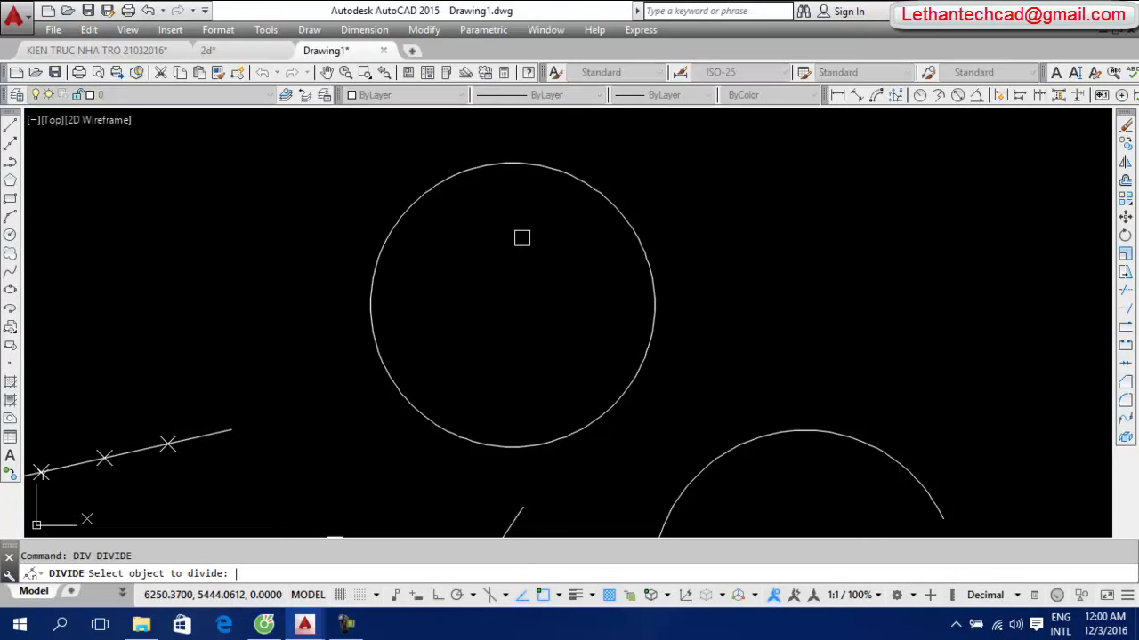
{"action": "left_click", "coordinate": [550, 170]}
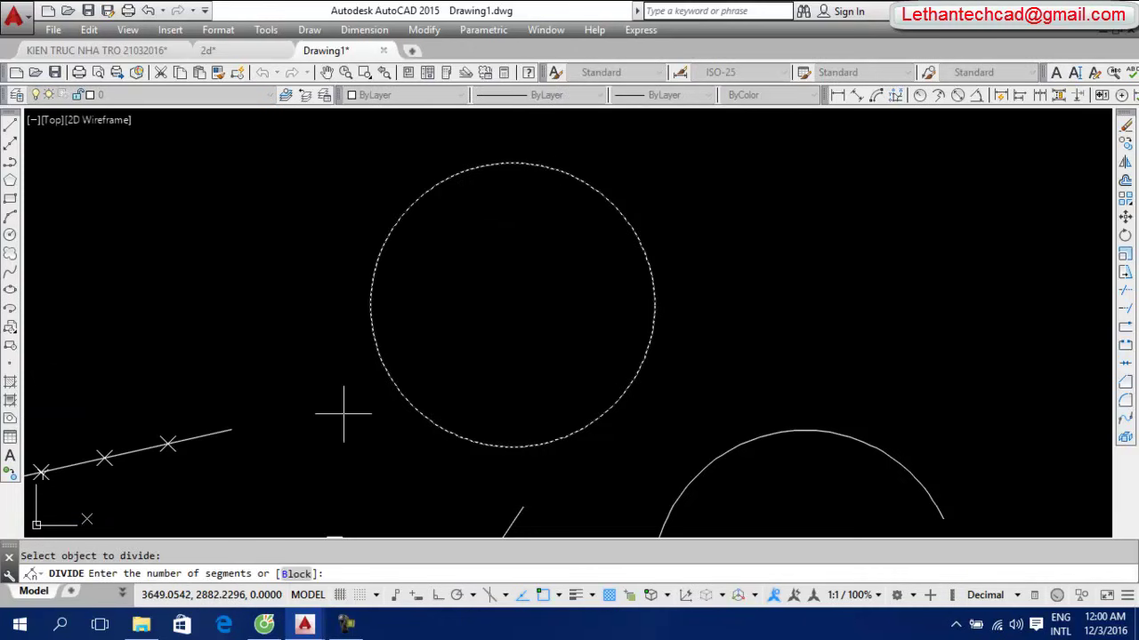
{"action": "type", "text": "5"}
{"action": "key", "text": "Return"}
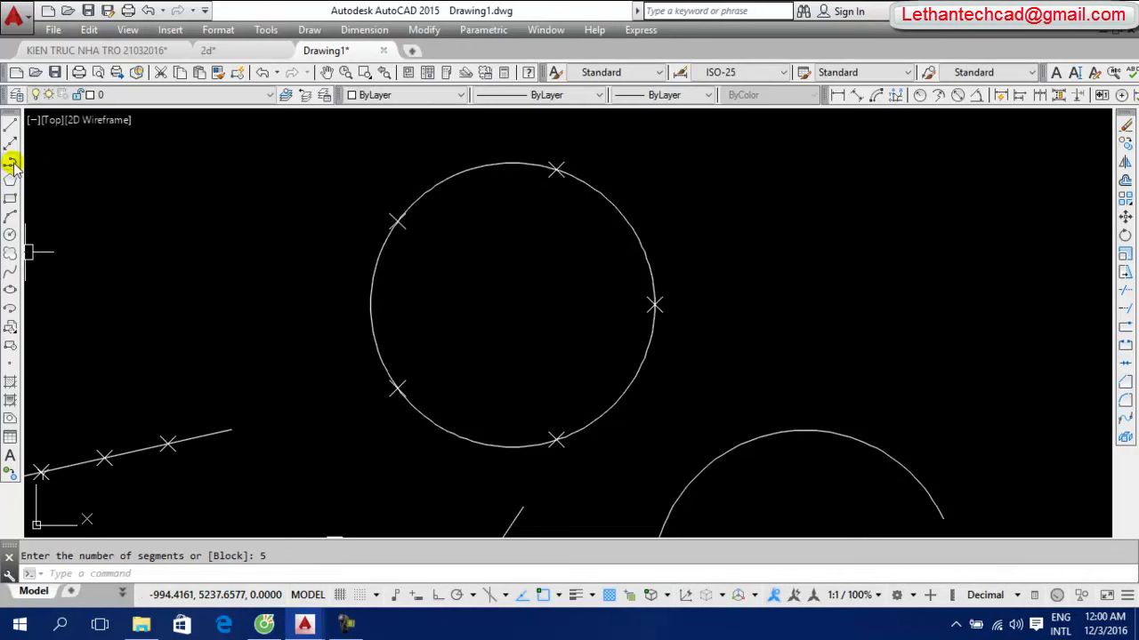
Draw a five-pointed star of lines snapping between the circle's division points
{"action": "left_click", "coordinate": [10, 126]}
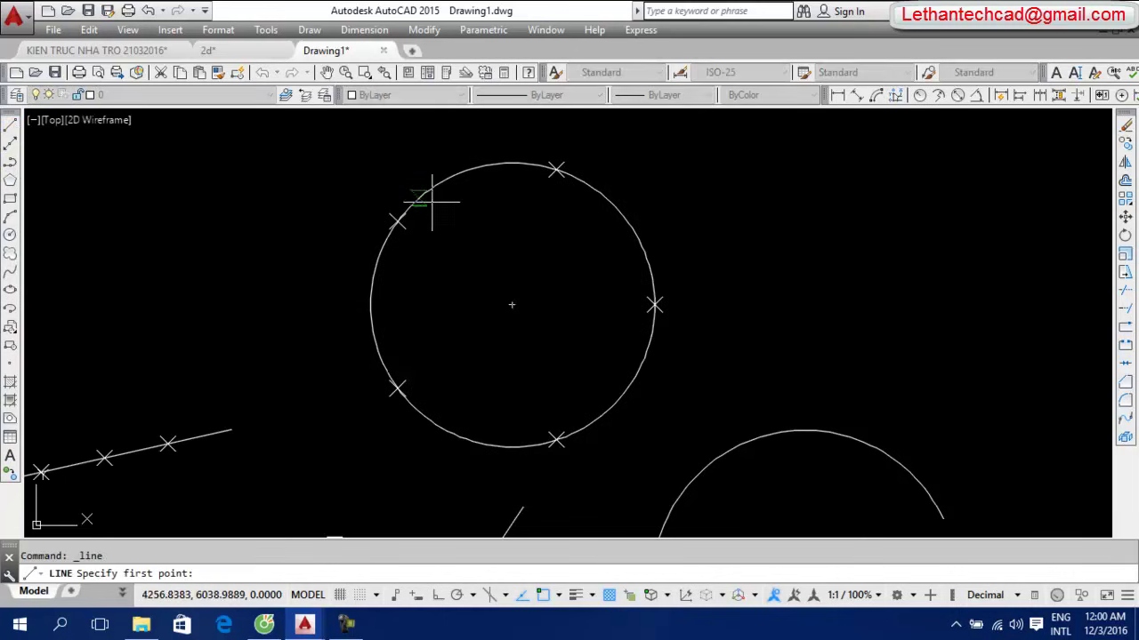
{"action": "left_click", "coordinate": [556, 169]}
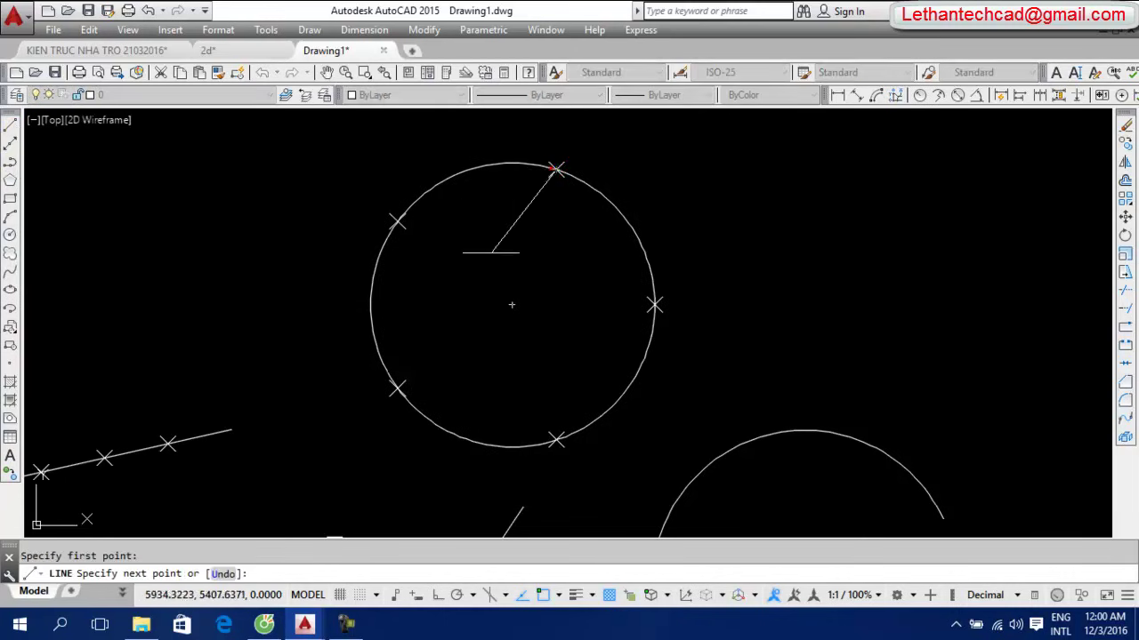
{"action": "left_click", "coordinate": [398, 388]}
{"action": "left_click", "coordinate": [654, 305]}
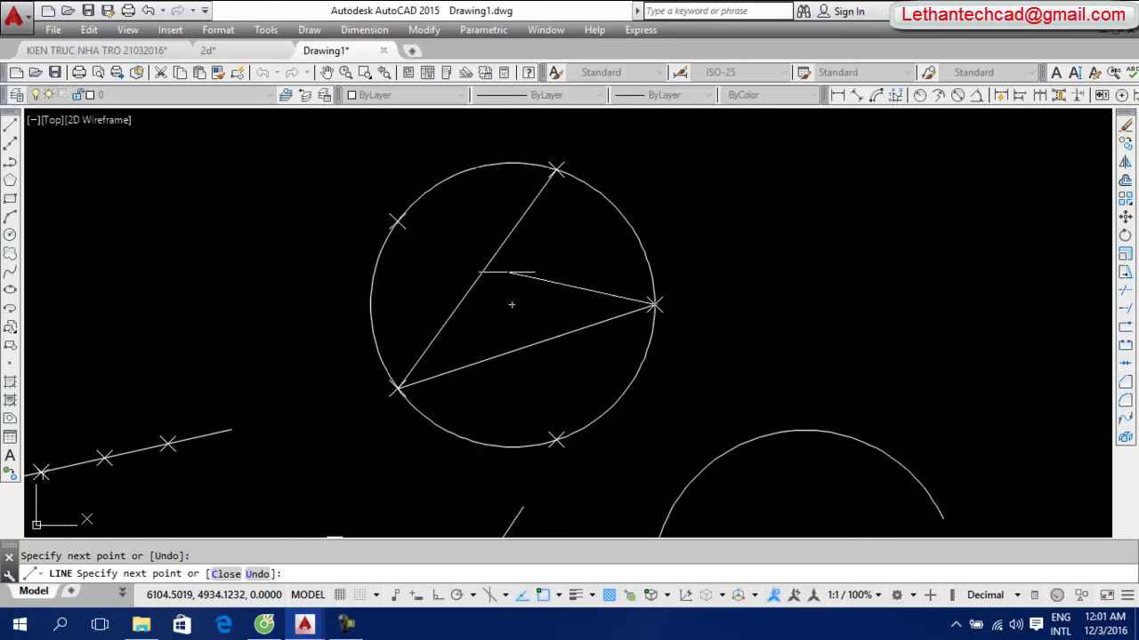
{"action": "left_click", "coordinate": [397, 222]}
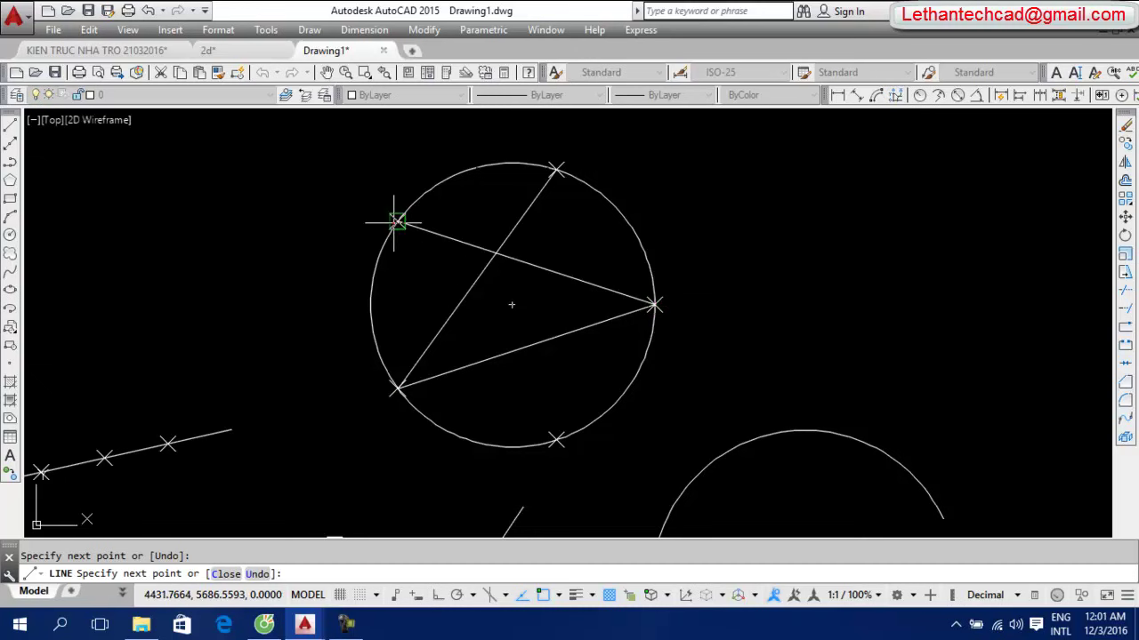
{"action": "left_click", "coordinate": [556, 439]}
{"action": "left_click", "coordinate": [556, 169]}
{"action": "key", "text": "Return"}
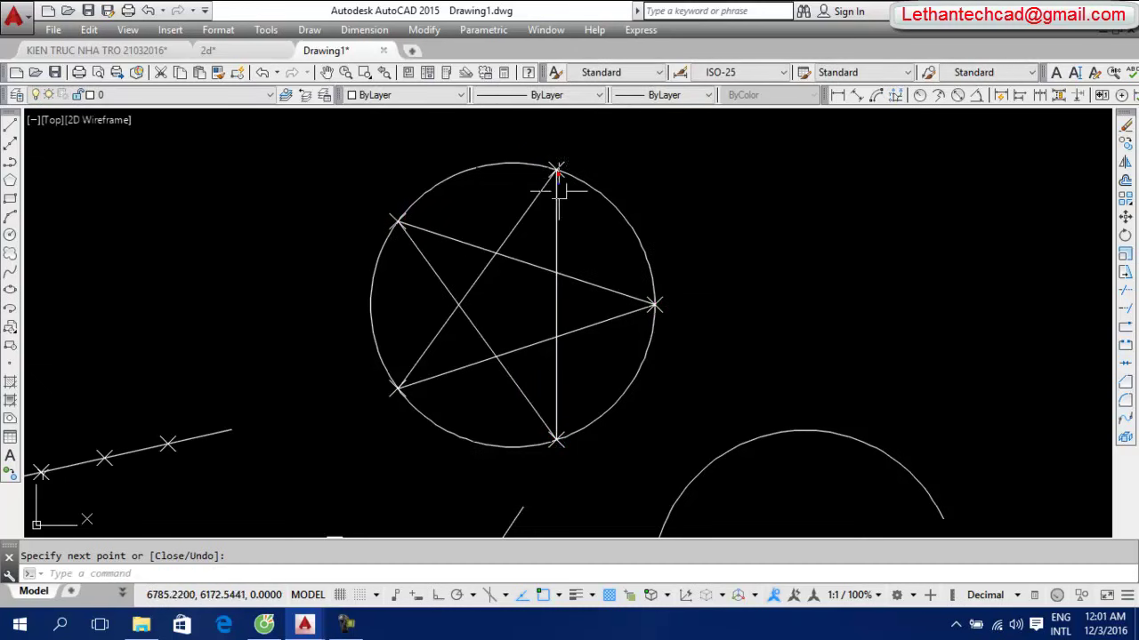
With the divided line and star centred in view, switch the point style to blank
{"action": "scroll", "coordinate": [522, 241], "scroll_direction": "down", "scroll_amount": 3}
{"action": "scroll", "coordinate": [508, 275], "scroll_direction": "up", "scroll_amount": 3}
{"action": "middle_click_drag", "start_coordinate": [540, 254], "coordinate": [505, 275]}
{"action": "middle_click_drag", "start_coordinate": [610, 330], "coordinate": [541, 305]}
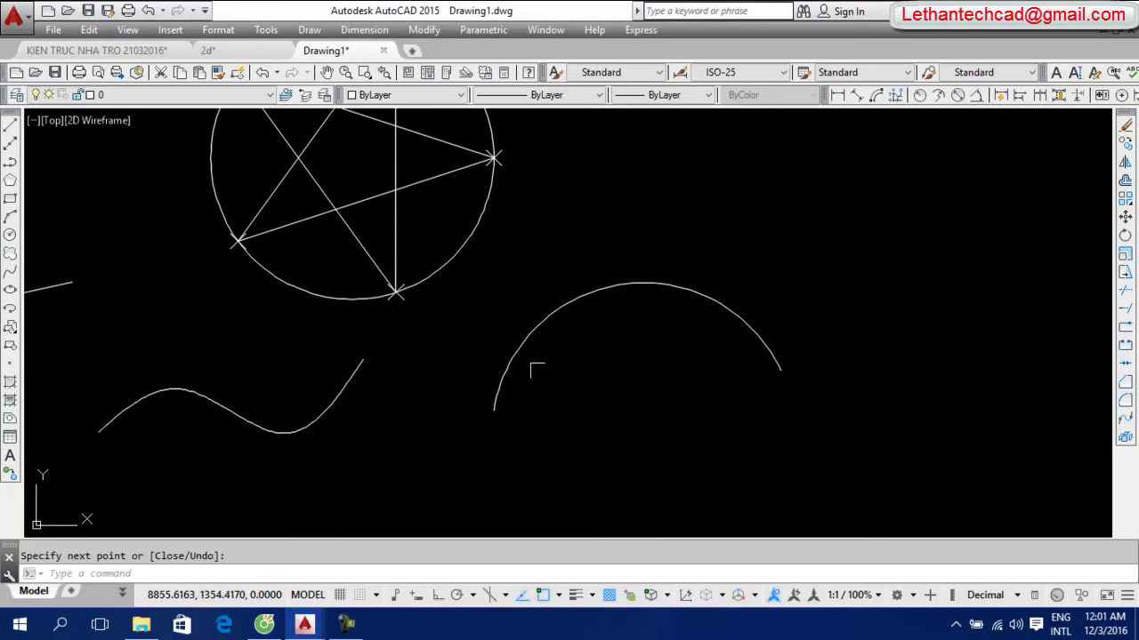
{"action": "middle_click_drag", "start_coordinate": [352, 401], "coordinate": [464, 371]}
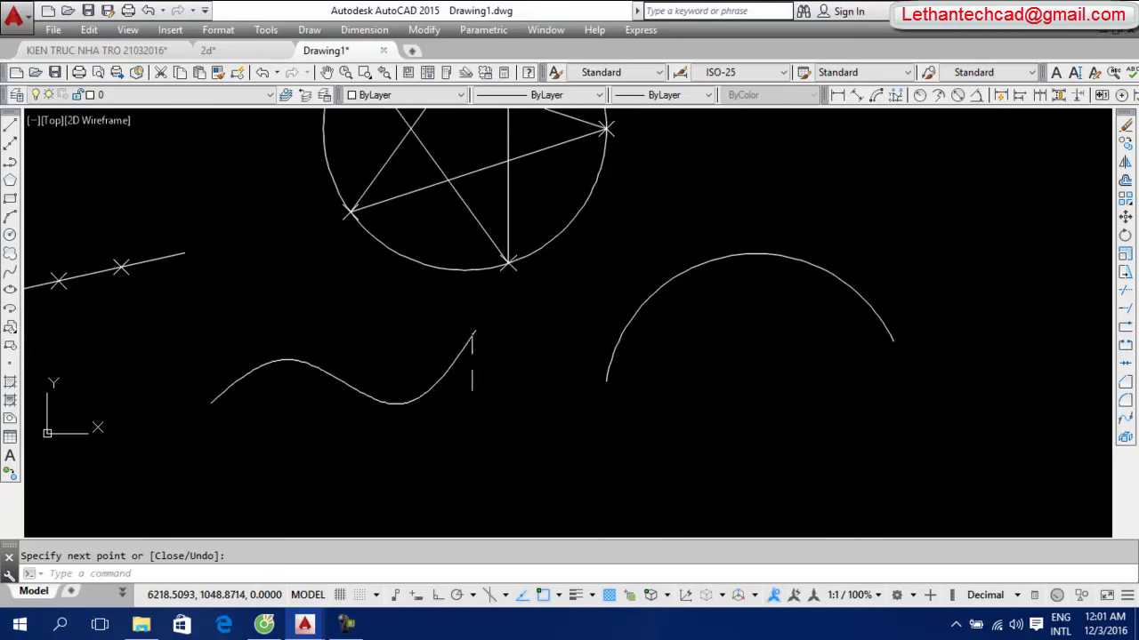
{"action": "mouse_move", "coordinate": [388, 320]}
{"action": "middle_mouse_down"}
{"action": "mouse_move", "coordinate": [422, 406]}
{"action": "mouse_move", "coordinate": [506, 355]}
{"action": "middle_mouse_up"}
{"action": "middle_click_drag", "start_coordinate": [419, 275], "coordinate": [651, 201]}
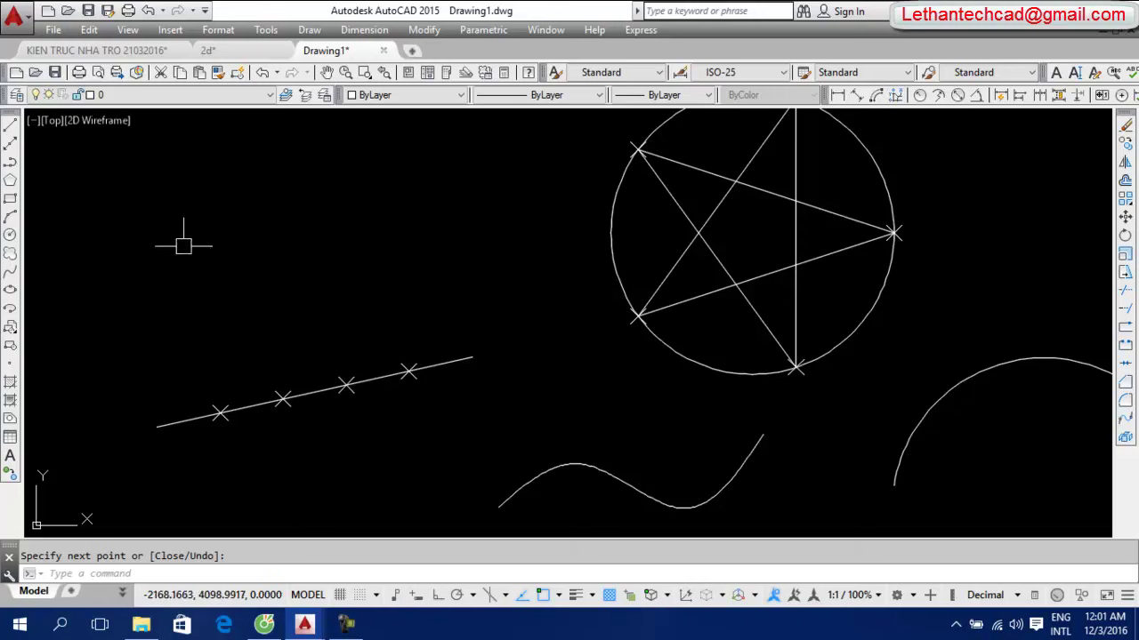
{"action": "left_click", "coordinate": [218, 30]}
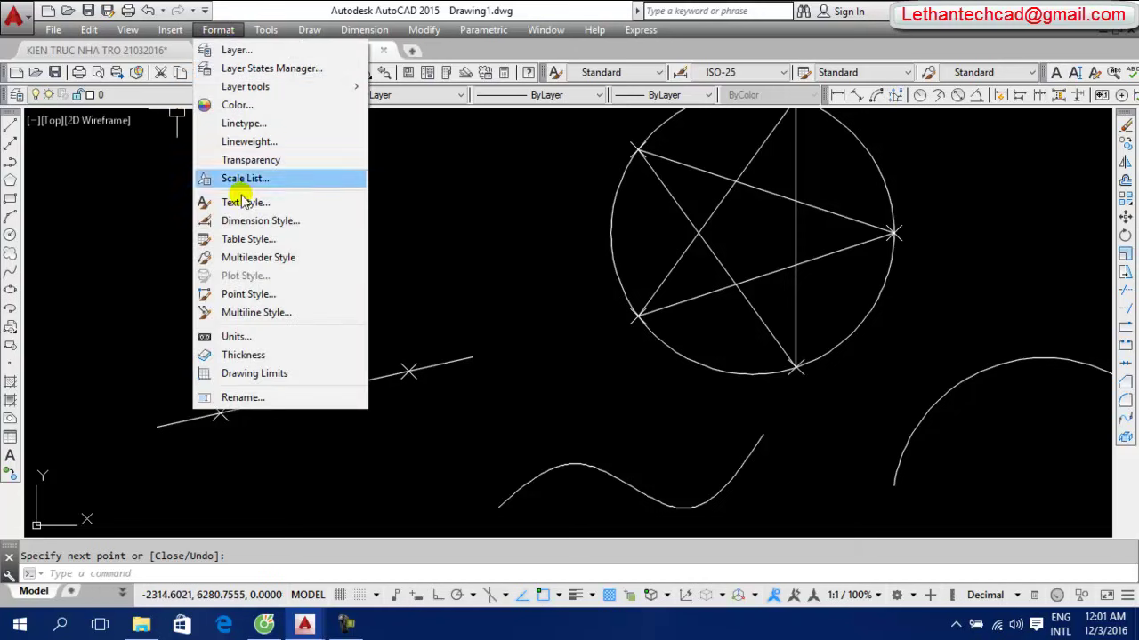
{"action": "left_click", "coordinate": [265, 294]}
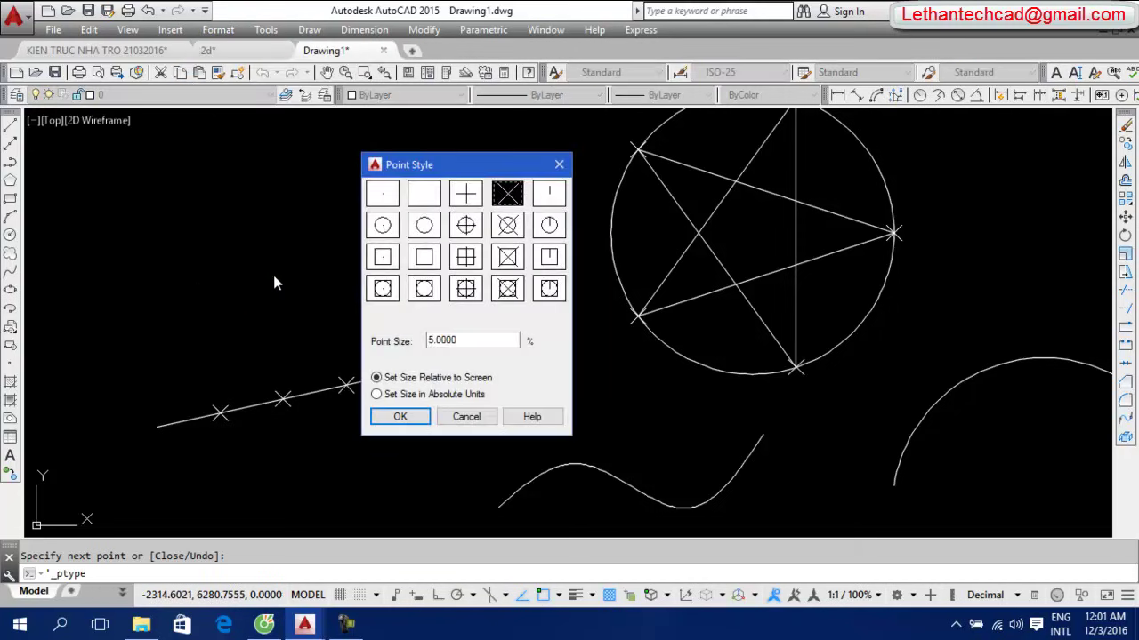
{"action": "left_click", "coordinate": [381, 193]}
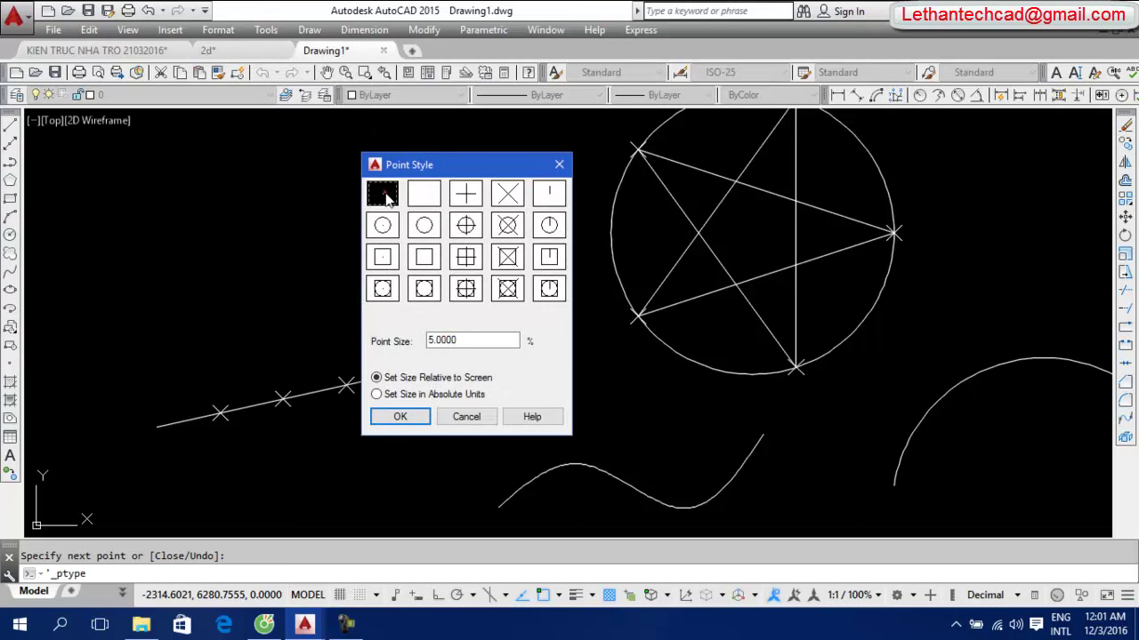
{"action": "left_click", "coordinate": [432, 194]}
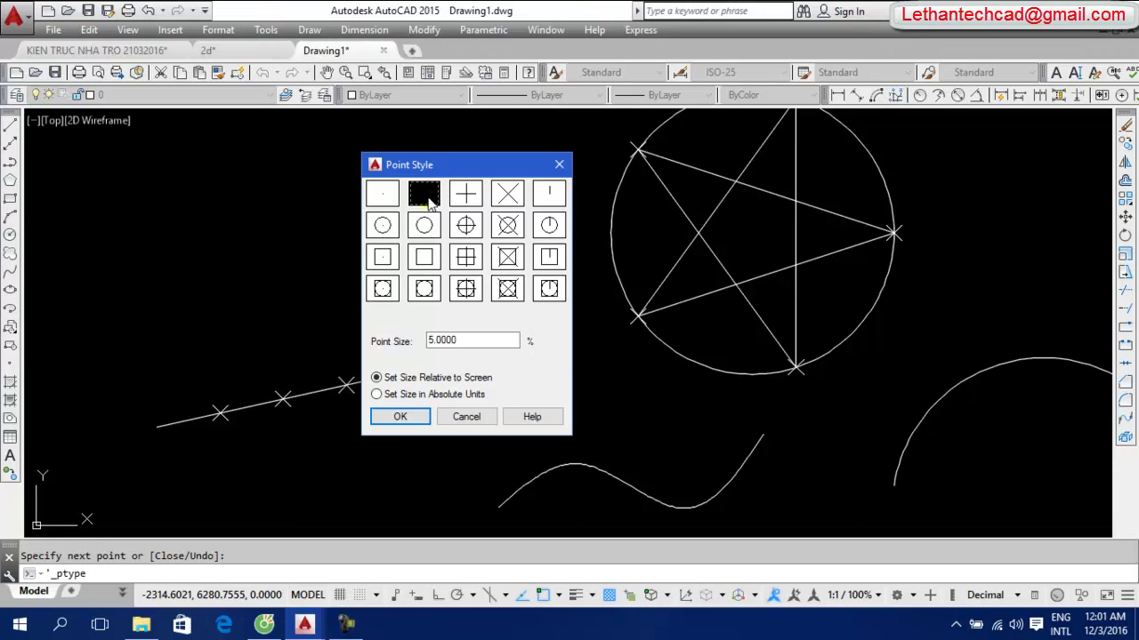
{"action": "left_click", "coordinate": [461, 192]}
{"action": "left_click", "coordinate": [423, 197]}
{"action": "left_click", "coordinate": [400, 416]}
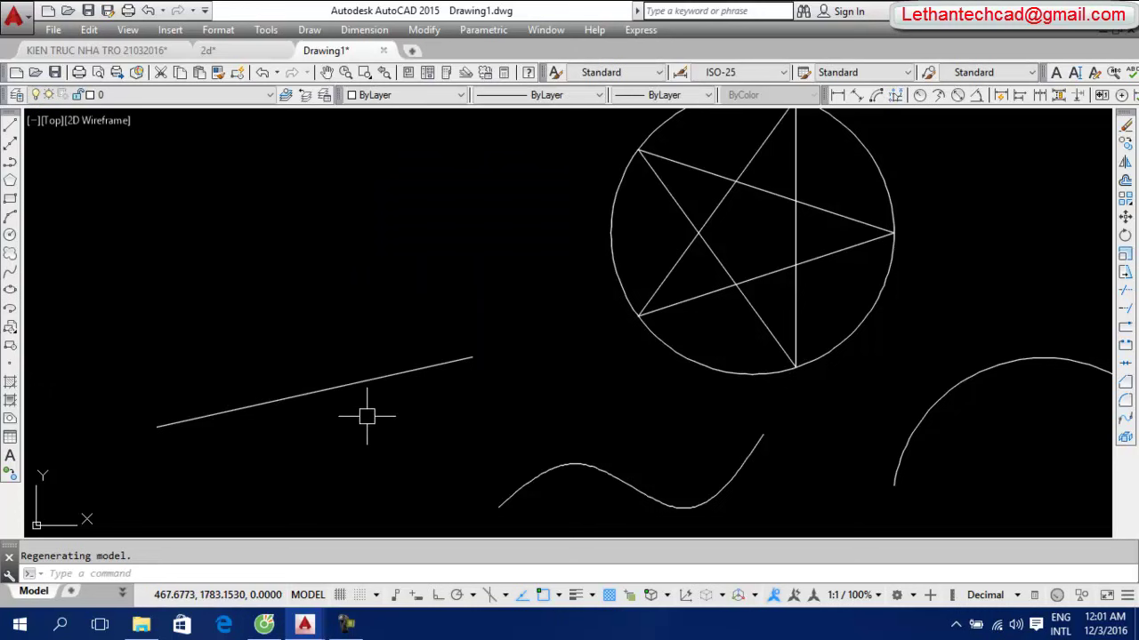
Change the point style to circle-with-cross markers
{"action": "left_click", "coordinate": [218, 30]}
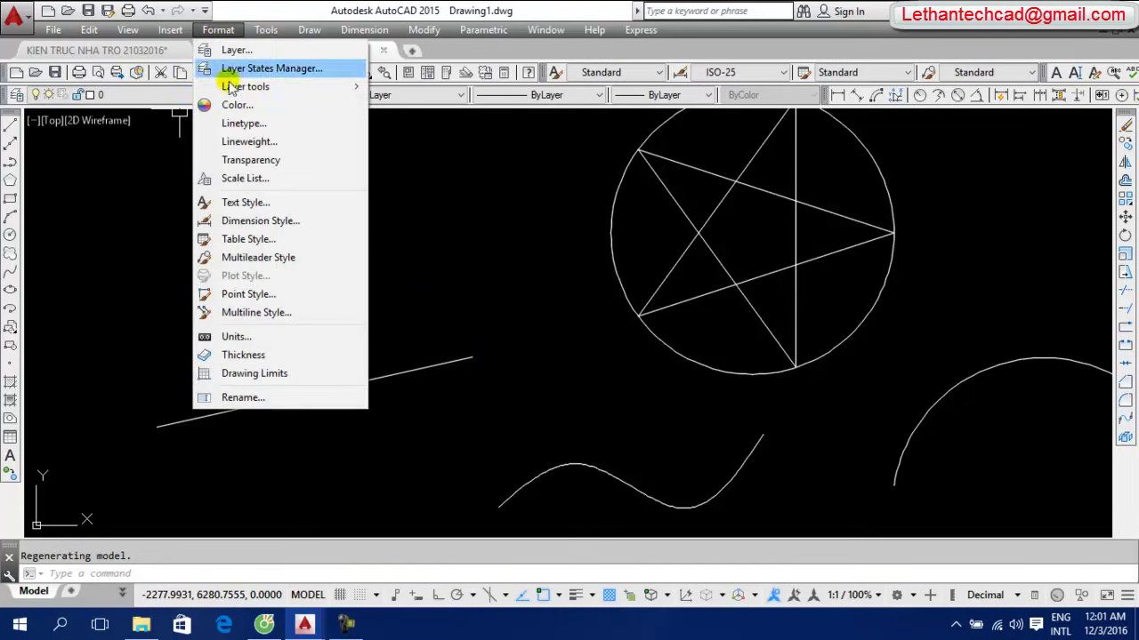
{"action": "left_click", "coordinate": [260, 296]}
{"action": "left_click", "coordinate": [466, 193]}
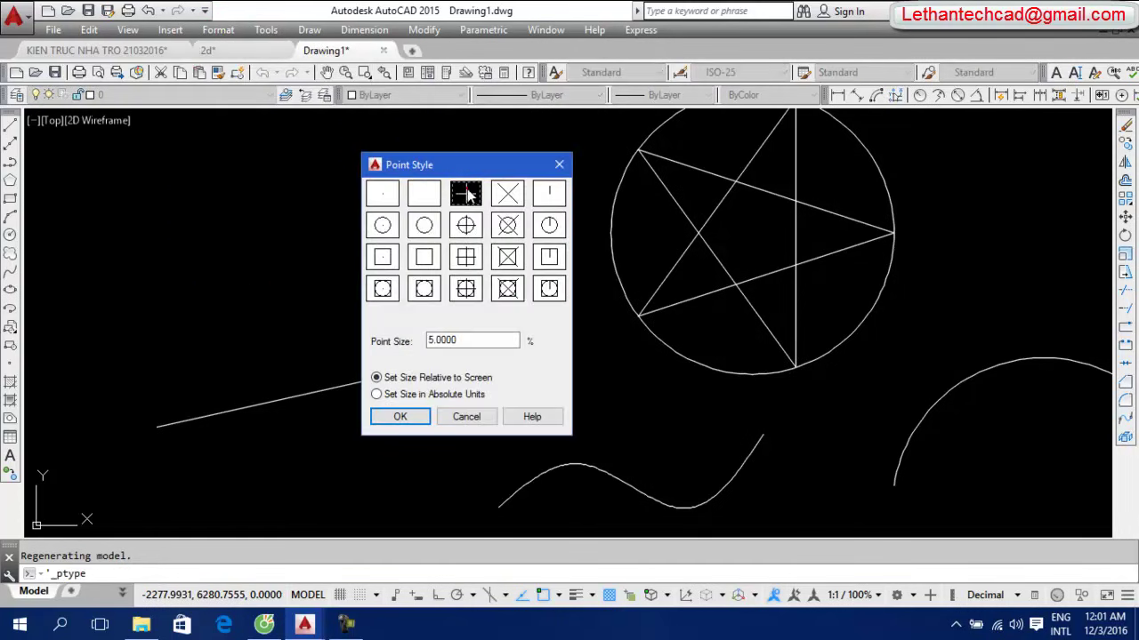
{"action": "left_click", "coordinate": [507, 195]}
{"action": "left_click", "coordinate": [463, 223]}
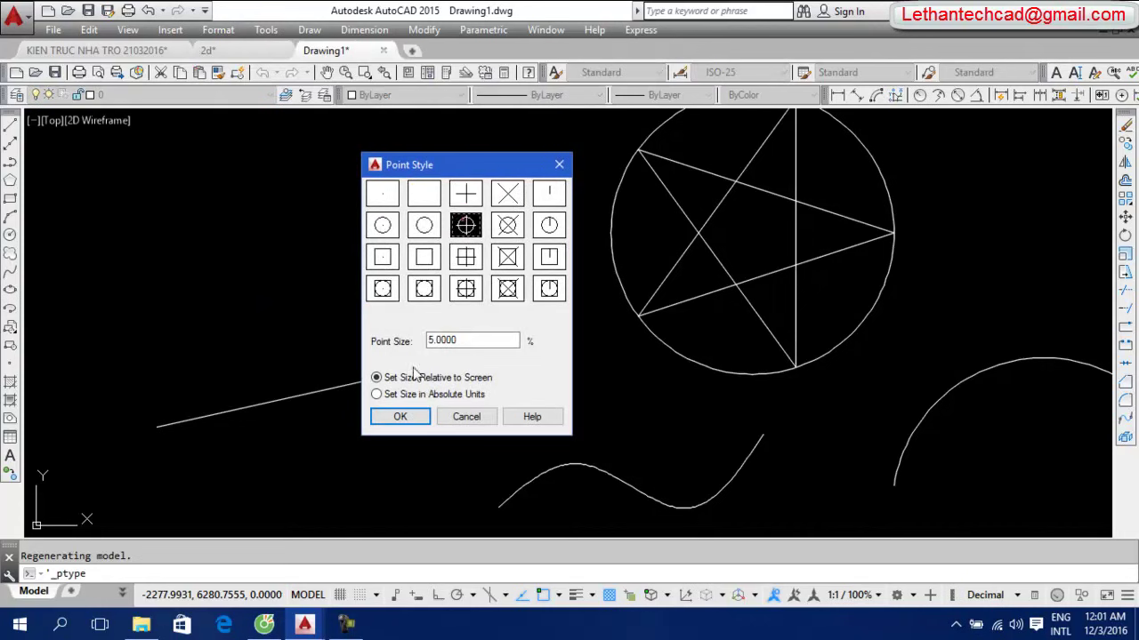
{"action": "left_click", "coordinate": [399, 417]}
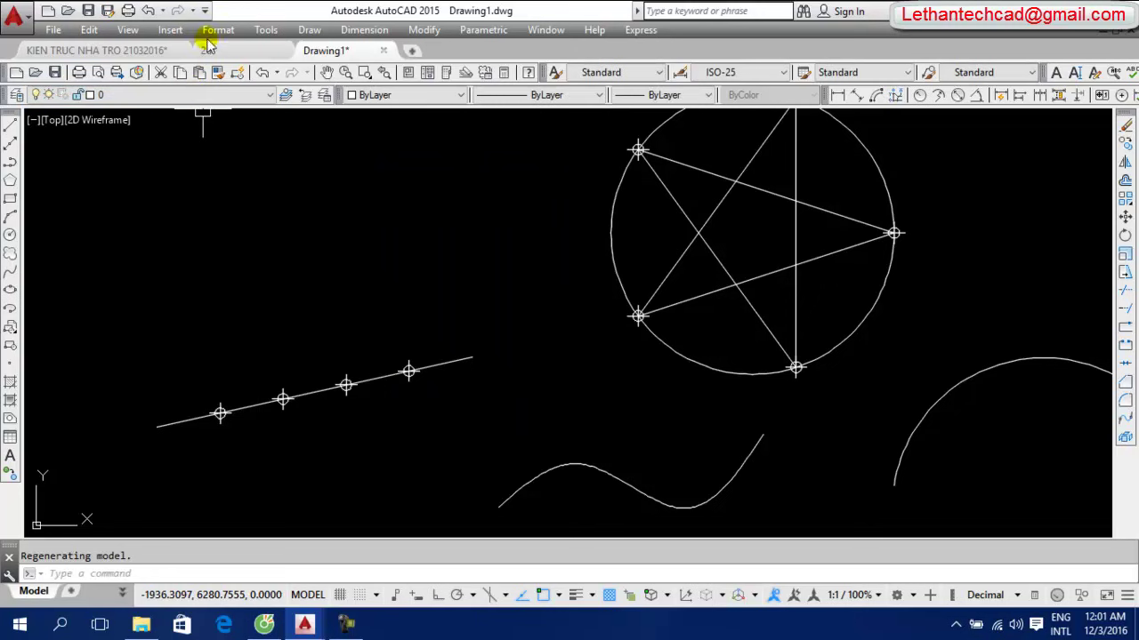
Set the point style back to blank so no markers show
{"action": "left_click", "coordinate": [218, 29]}
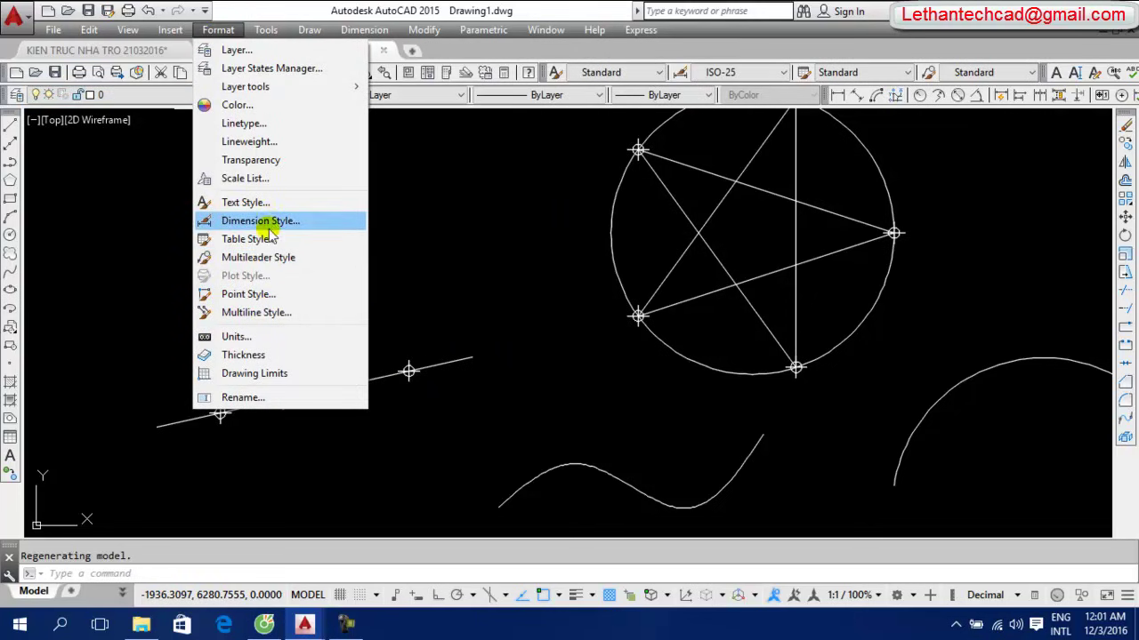
{"action": "left_click", "coordinate": [267, 292]}
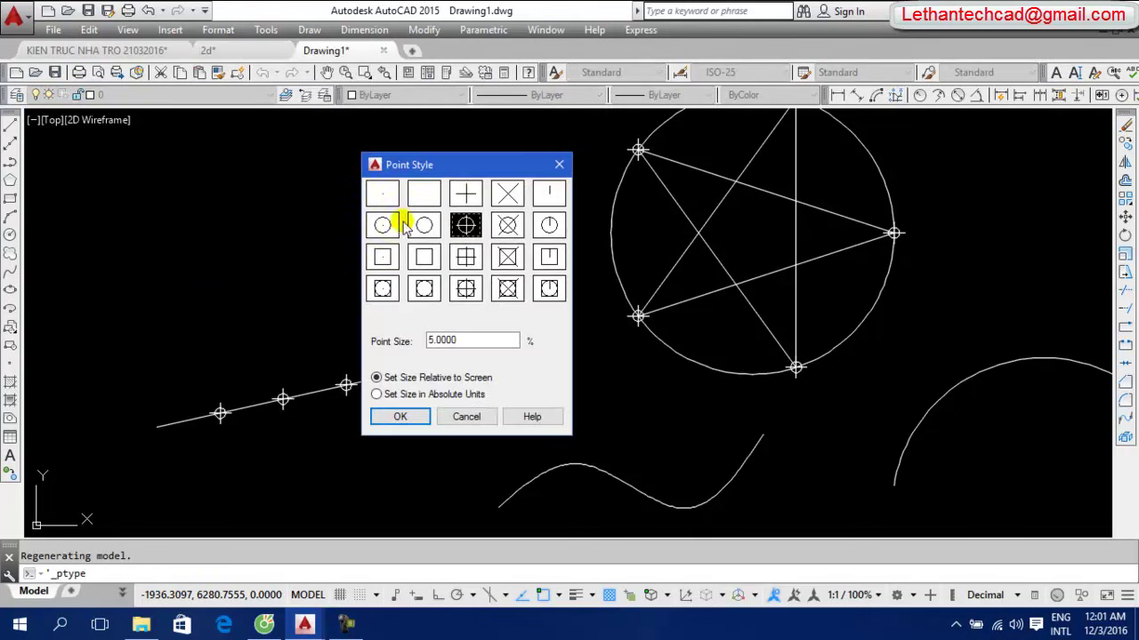
{"action": "left_click", "coordinate": [423, 193]}
{"action": "left_click", "coordinate": [401, 416]}
{"action": "scroll", "coordinate": [391, 289], "scroll_direction": "down", "scroll_amount": 6}
{"action": "scroll", "coordinate": [429, 323], "scroll_direction": "up", "scroll_amount": 3}
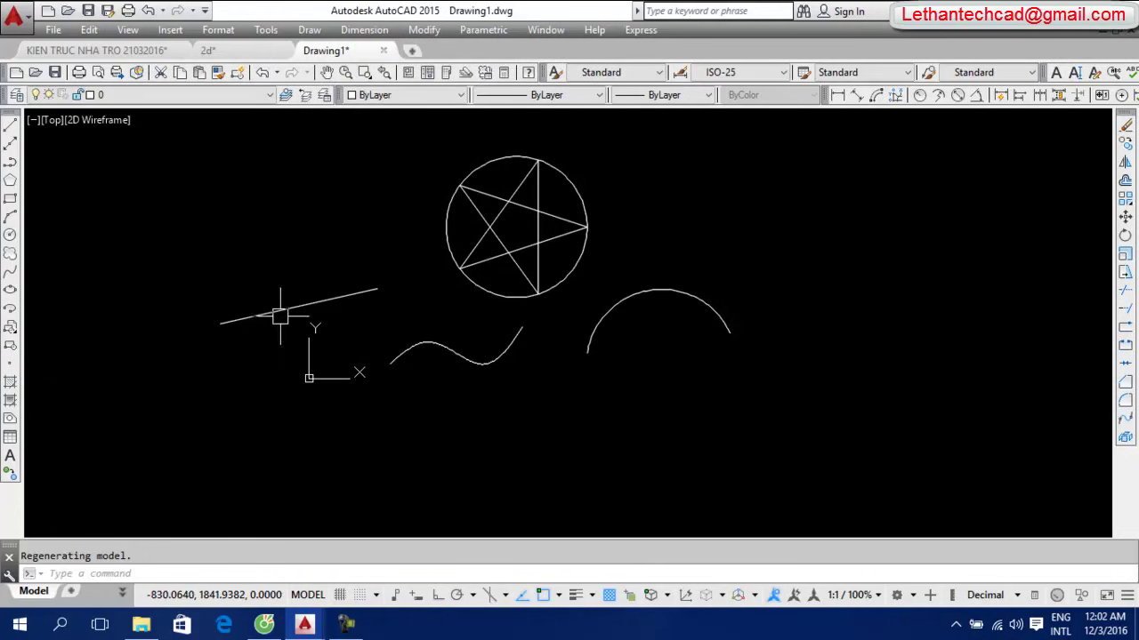
{"action": "left_click", "coordinate": [313, 30]}
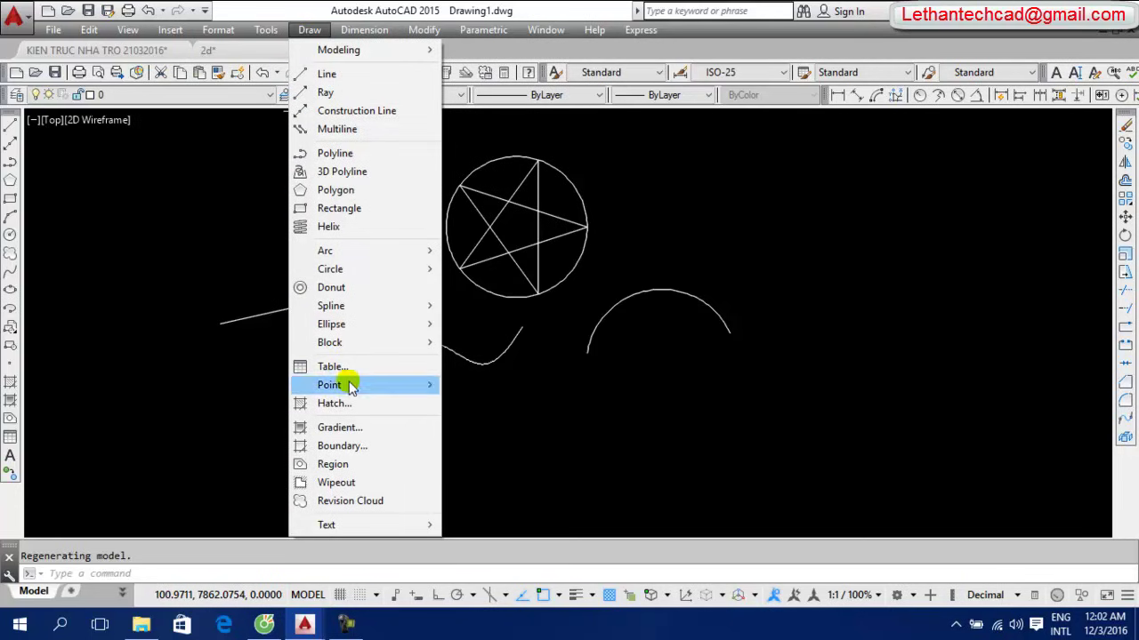
{"action": "mouse_move", "coordinate": [330, 384]}
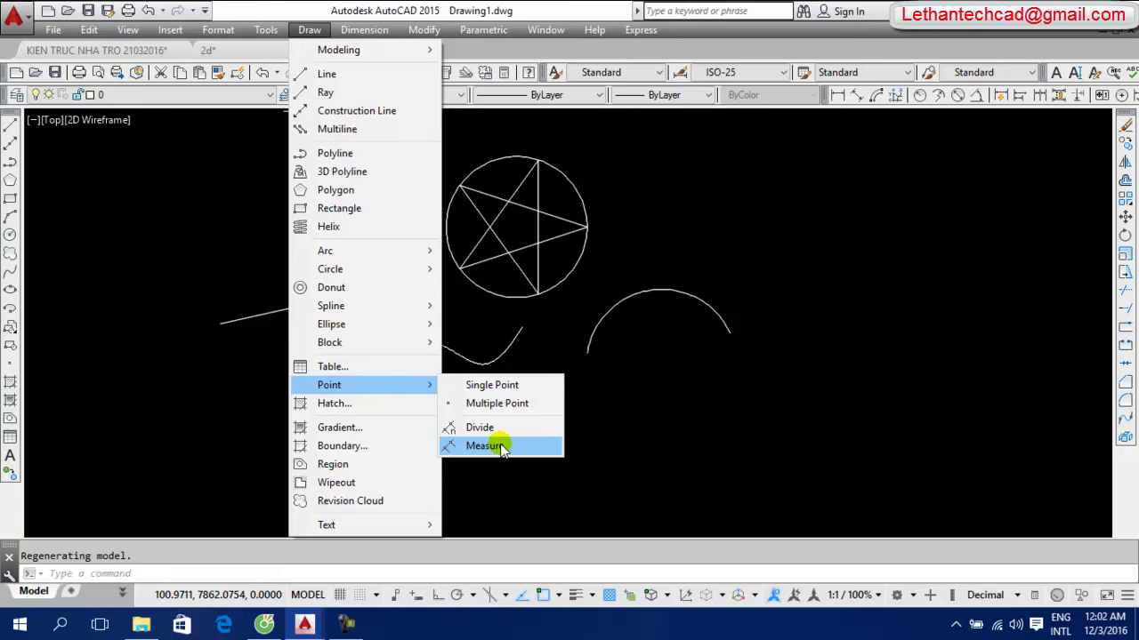
{"action": "left_click", "coordinate": [714, 436]}
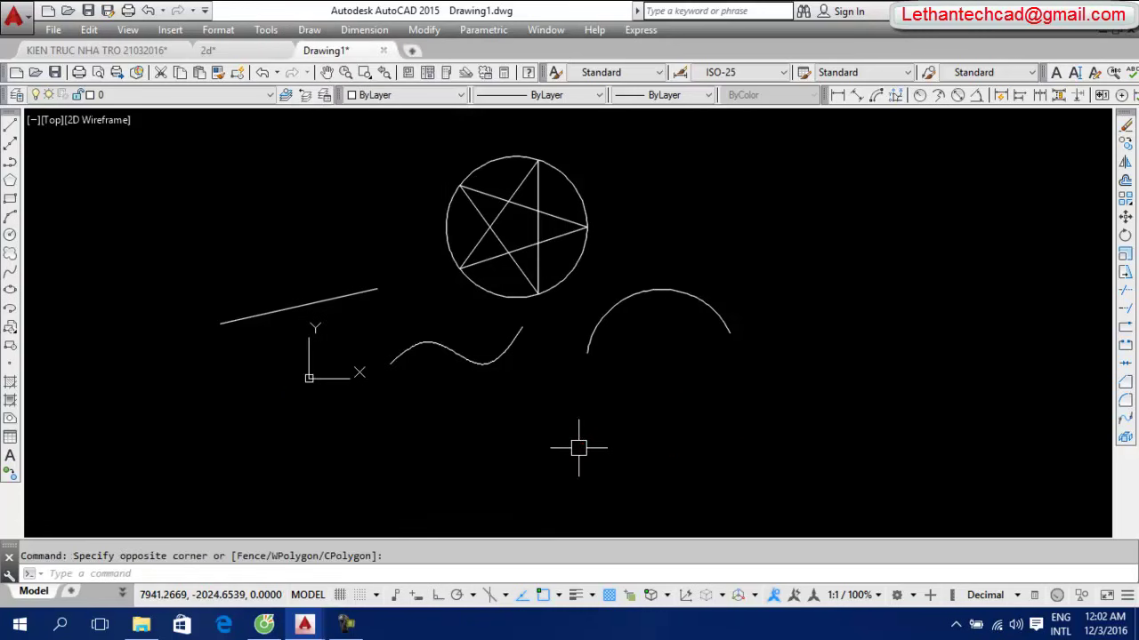
Draw a long line sloping up from lower left to the right
{"action": "type", "text": "l"}
{"action": "key", "text": "Return"}
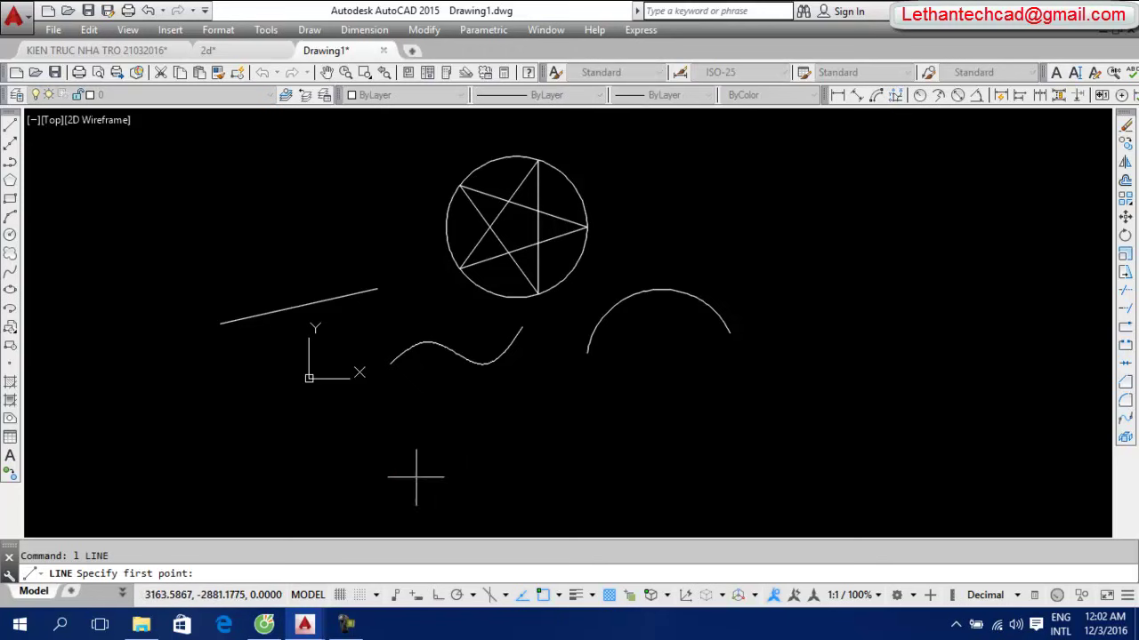
{"action": "left_click", "coordinate": [390, 487]}
{"action": "left_click", "coordinate": [842, 425]}
{"action": "key", "text": "Return"}
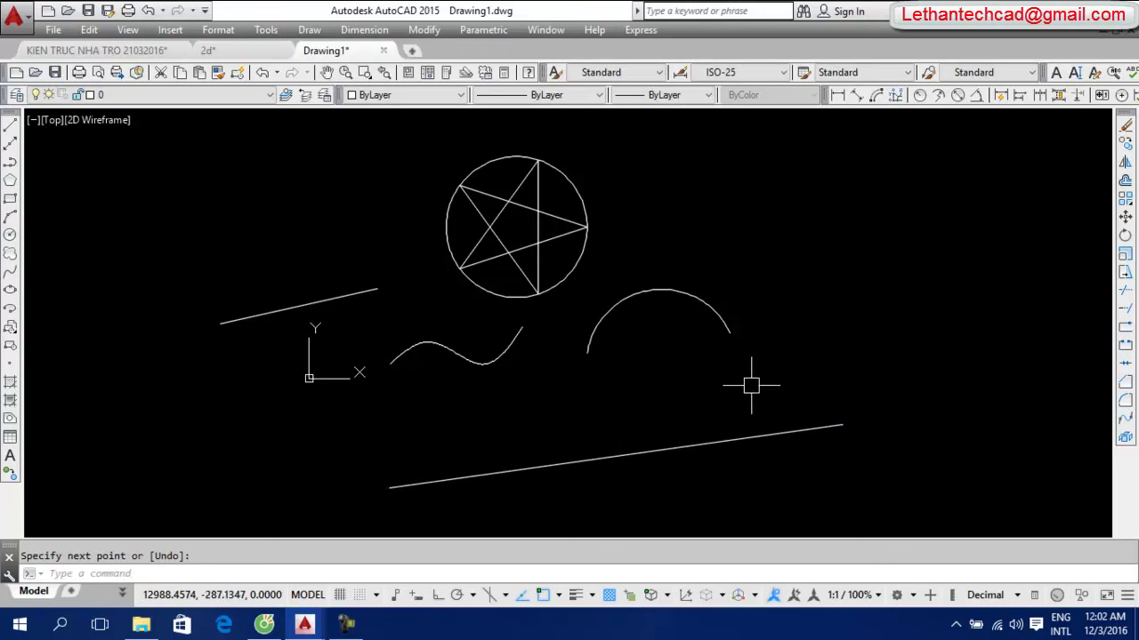
Draw a large three-point arc on the right
{"action": "type", "text": "a"}
{"action": "key", "text": "Return"}
{"action": "left_click", "coordinate": [890, 236]}
{"action": "left_click", "coordinate": [970, 221]}
{"action": "left_click", "coordinate": [1083, 297]}
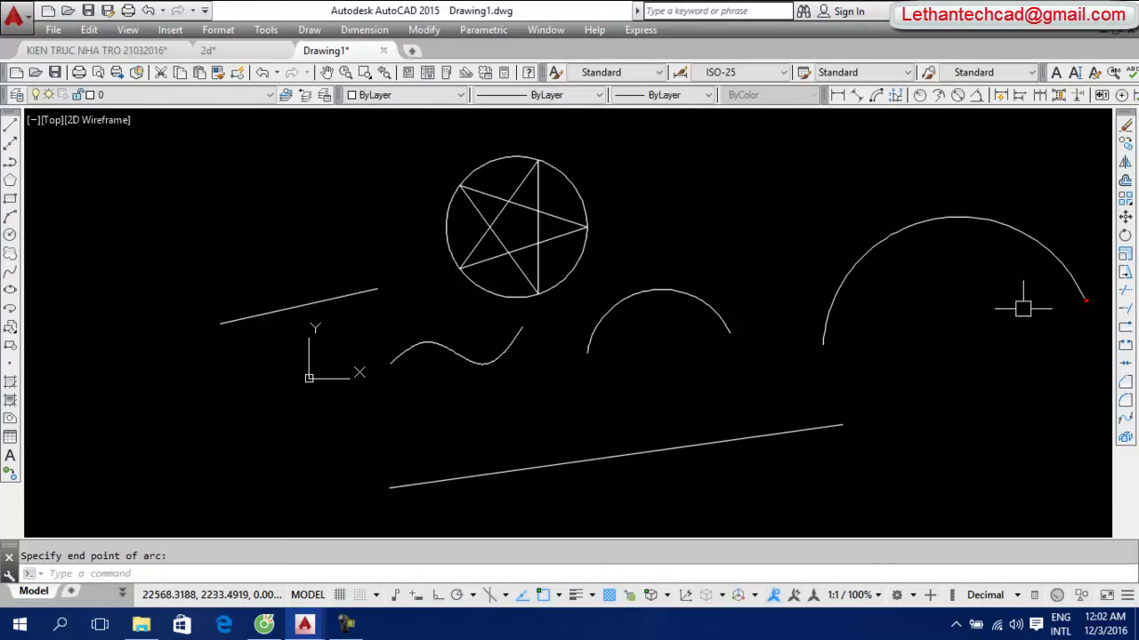
Draw a long S-shaped spline with four fit points beneath the line
{"action": "type", "text": "l"}
{"action": "key", "text": "Return"}
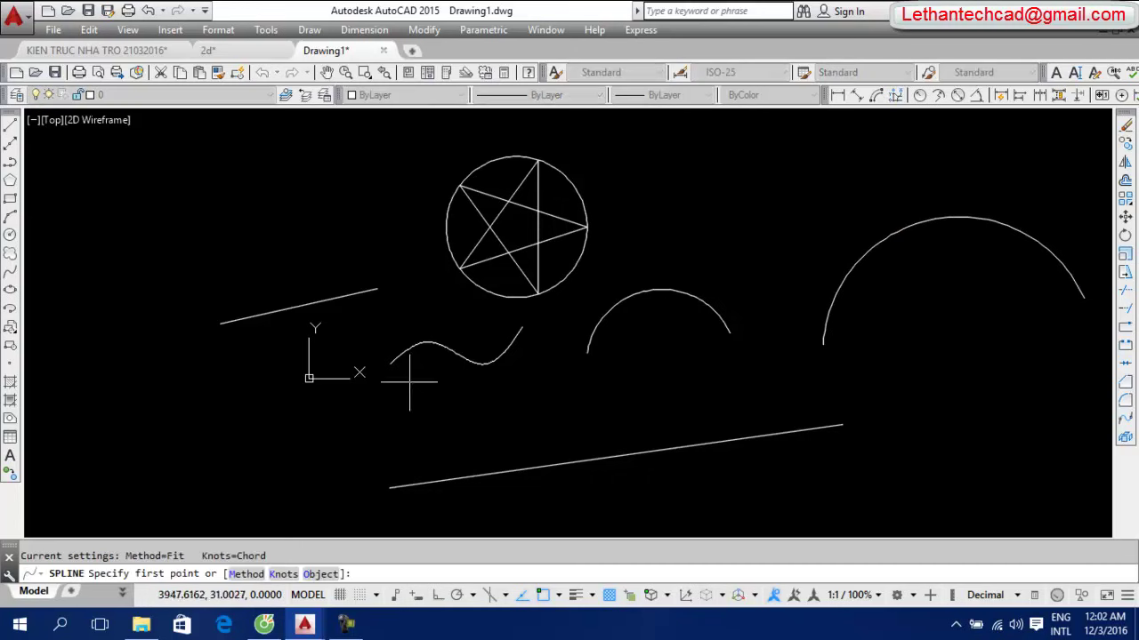
{"action": "middle_click_drag", "start_coordinate": [406, 382], "coordinate": [355, 293]}
{"action": "left_click", "coordinate": [529, 480]}
{"action": "left_click", "coordinate": [548, 445]}
{"action": "left_click", "coordinate": [883, 446]}
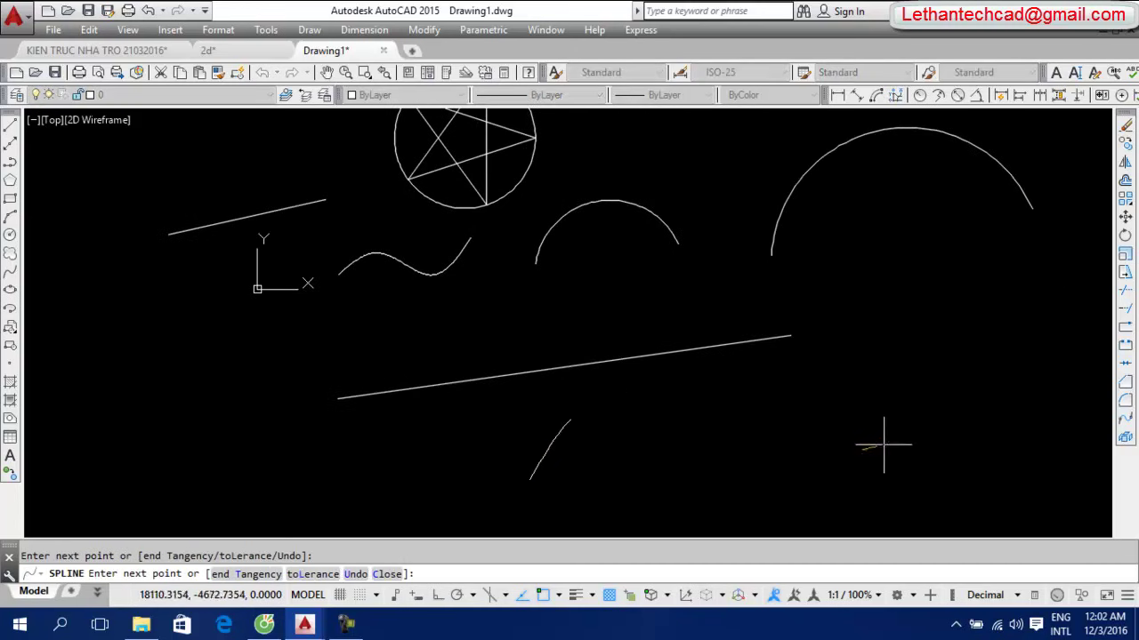
{"action": "left_click", "coordinate": [1031, 346]}
{"action": "key", "text": "Return"}
{"action": "middle_click_drag", "start_coordinate": [740, 406], "coordinate": [523, 419]}
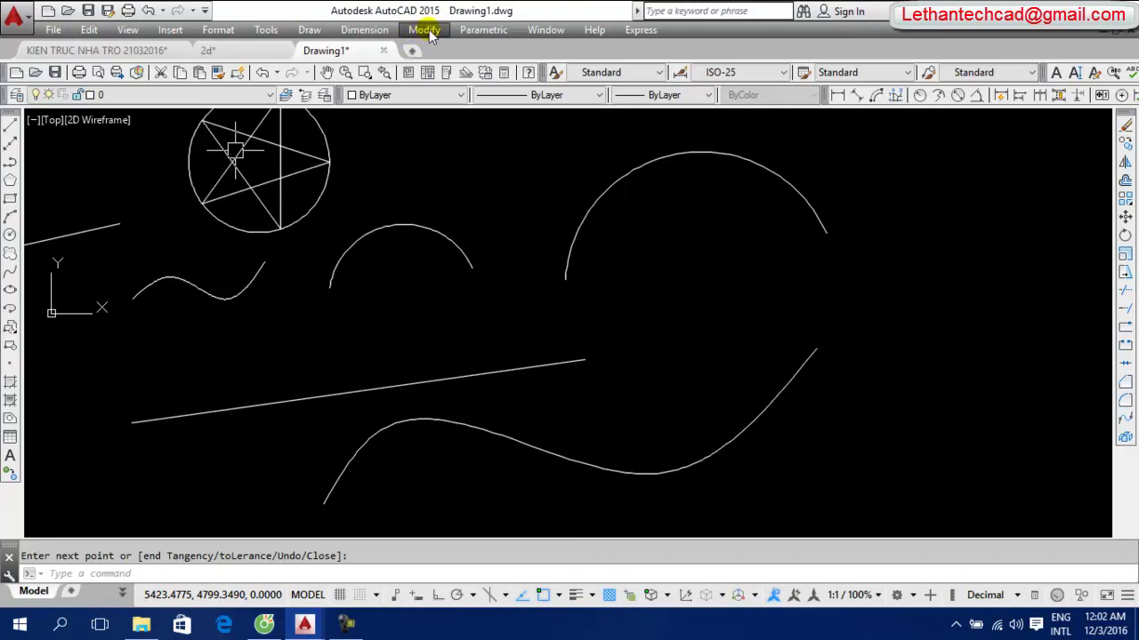
Add an aligned dimension (13433.38) along the long sloping line
{"action": "left_click", "coordinate": [364, 29]}
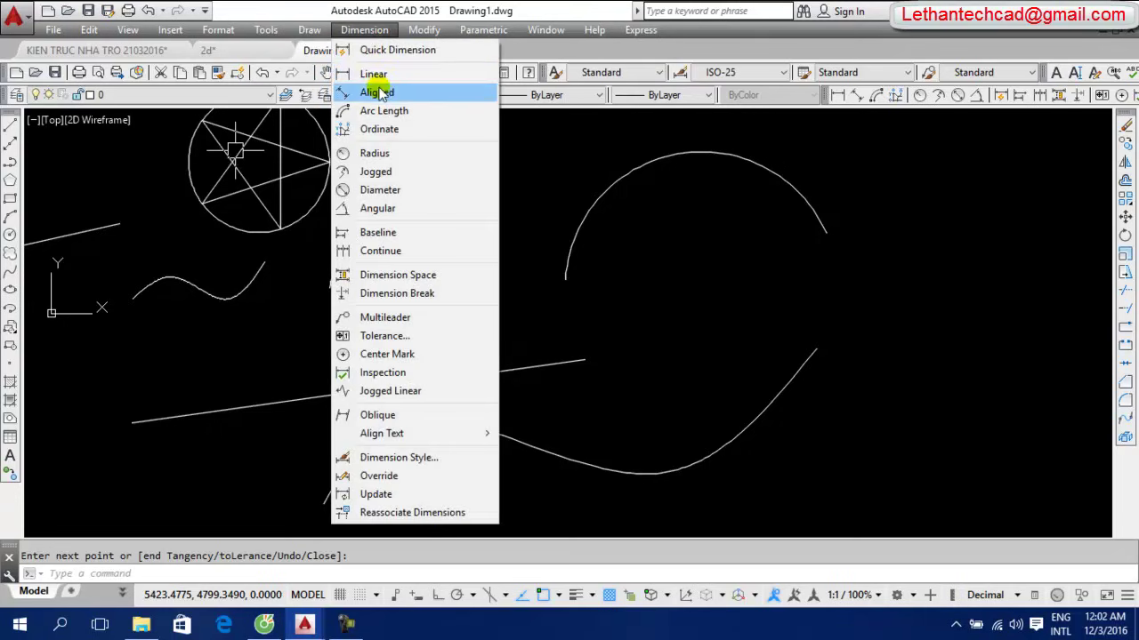
{"action": "left_click", "coordinate": [380, 94]}
{"action": "left_click", "coordinate": [132, 422]}
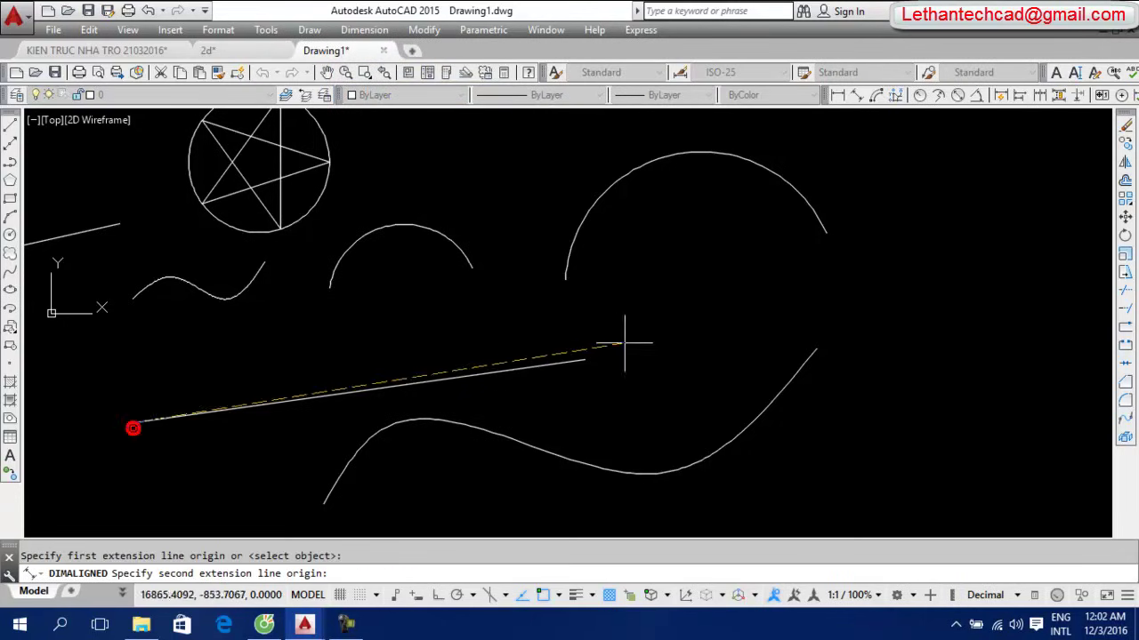
{"action": "left_click", "coordinate": [585, 360]}
{"action": "left_click", "coordinate": [533, 344]}
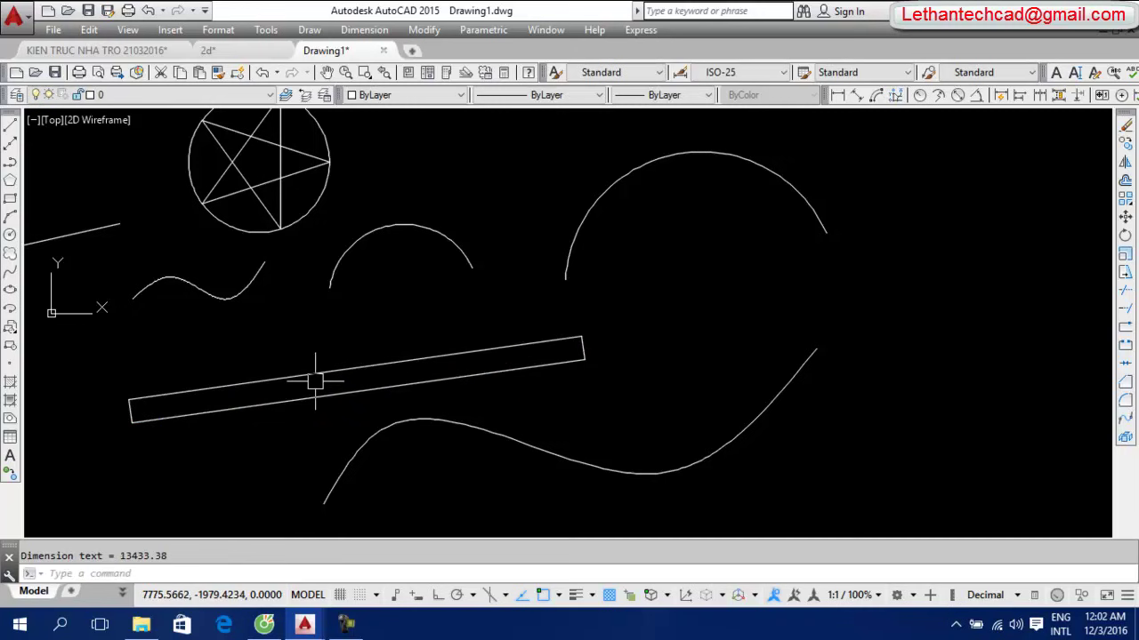
Select the aligned dimension with a crossing window and erase it
{"action": "left_click", "coordinate": [364, 29]}
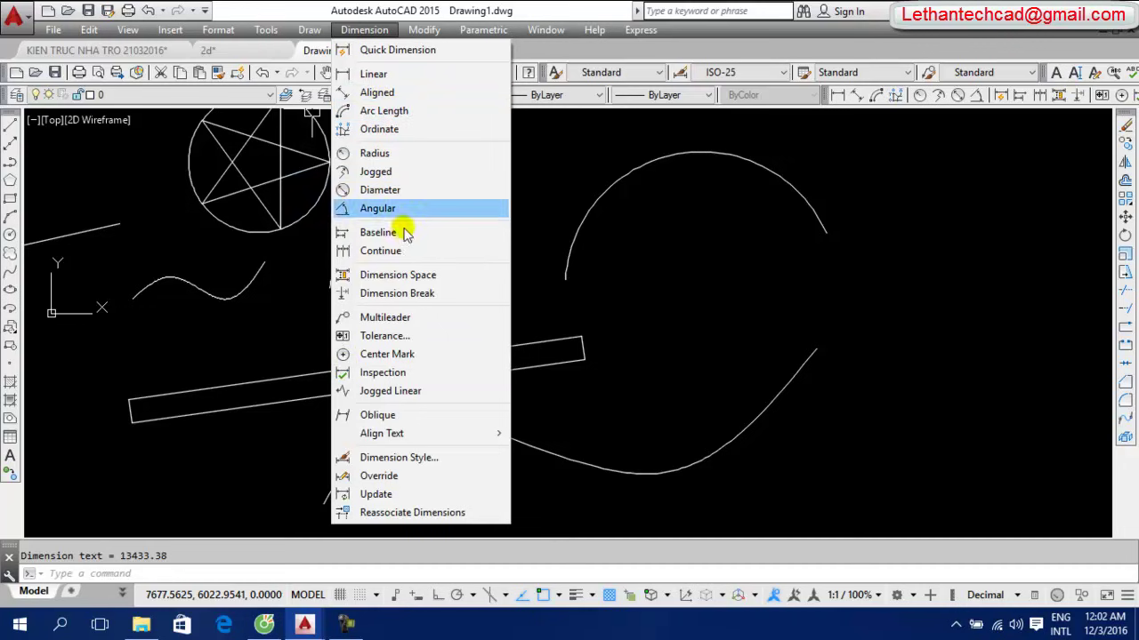
{"action": "left_click", "coordinate": [561, 159]}
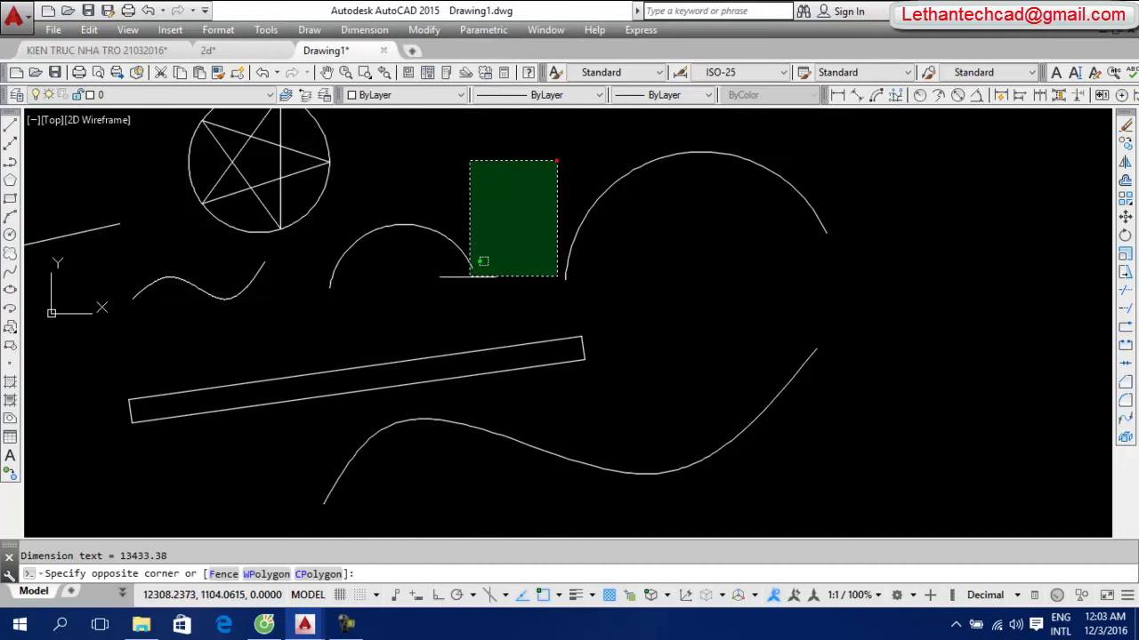
{"action": "left_click", "coordinate": [261, 381]}
{"action": "scroll", "coordinate": [377, 376], "scroll_direction": "up", "scroll_amount": 5}
{"action": "scroll", "coordinate": [333, 358], "scroll_direction": "up", "scroll_amount": 3}
{"action": "scroll", "coordinate": [384, 390], "scroll_direction": "up", "scroll_amount": 3}
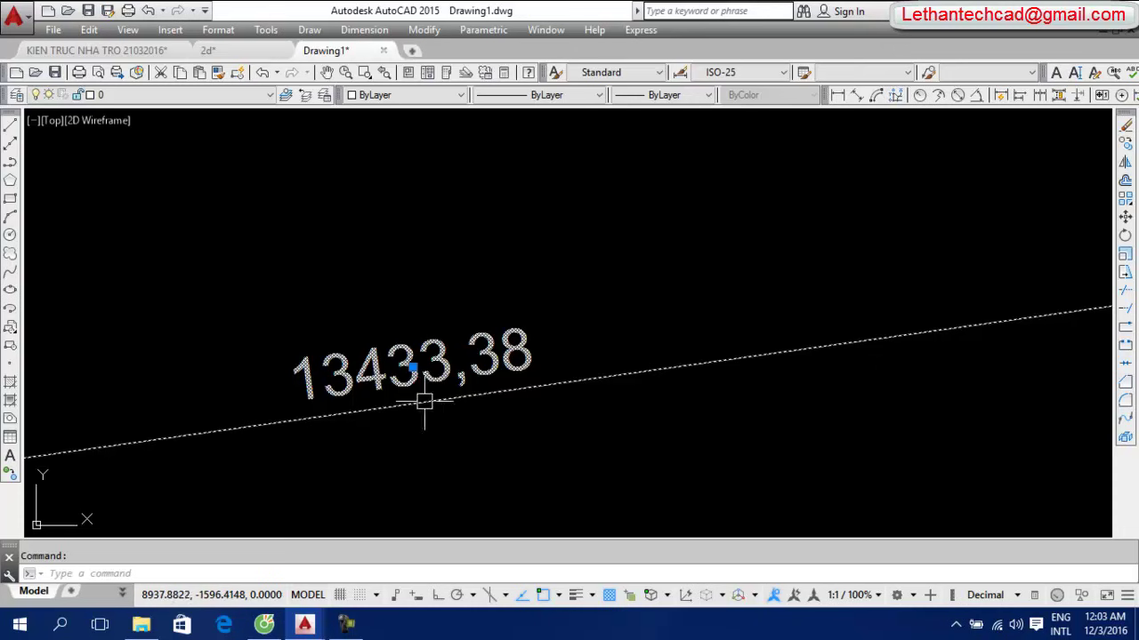
{"action": "scroll", "coordinate": [454, 329], "scroll_direction": "down", "scroll_amount": 3}
{"action": "scroll", "coordinate": [461, 346], "scroll_direction": "down", "scroll_amount": 5}
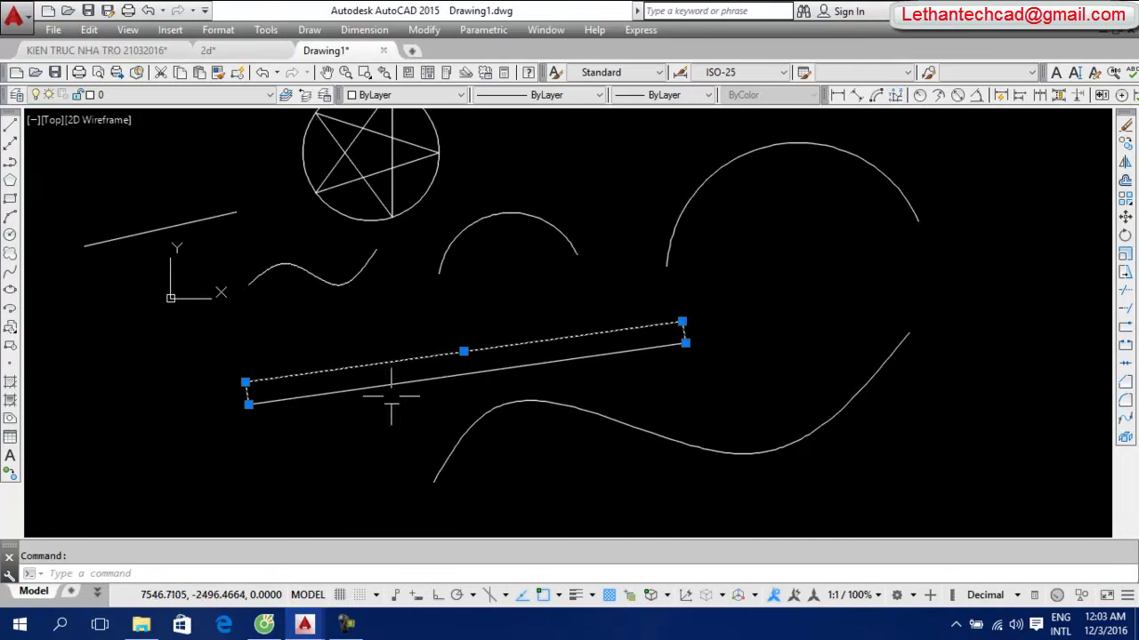
{"action": "type", "text": "e"}
{"action": "key", "text": "Return"}
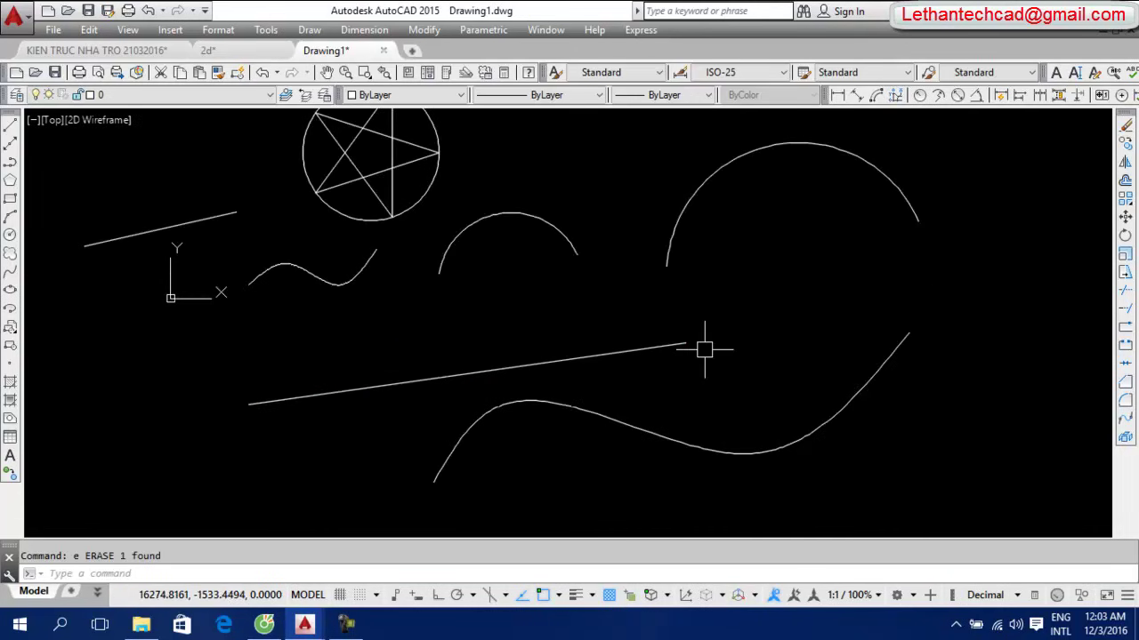
{"action": "scroll", "coordinate": [245, 415], "scroll_direction": "up", "scroll_amount": 2}
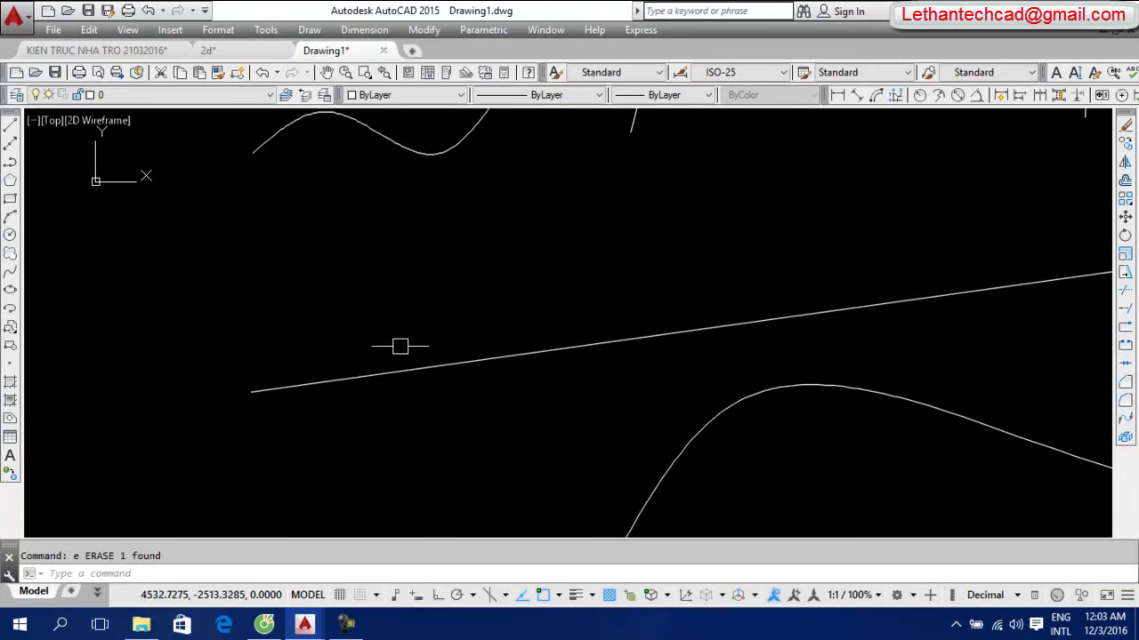
{"action": "middle_click_drag", "start_coordinate": [731, 338], "coordinate": [694, 348]}
{"action": "scroll", "coordinate": [685, 356], "scroll_direction": "down", "scroll_amount": 2}
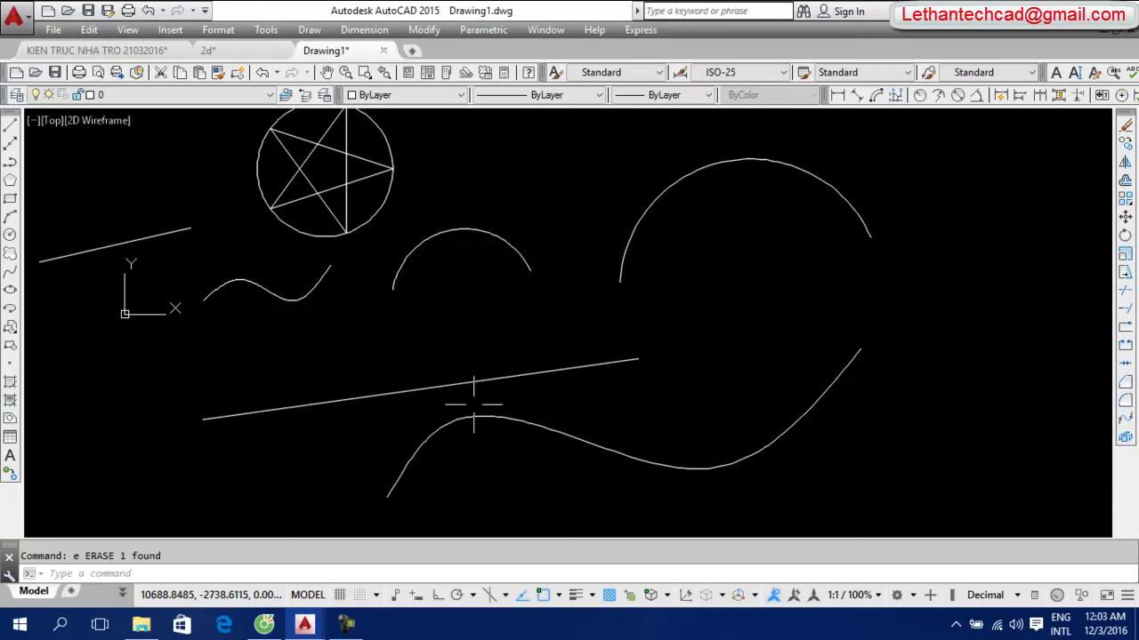
{"action": "mouse_move", "coordinate": [310, 437]}
{"action": "middle_mouse_down"}
{"action": "mouse_move", "coordinate": [343, 368]}
{"action": "mouse_move", "coordinate": [383, 501]}
{"action": "middle_mouse_up"}
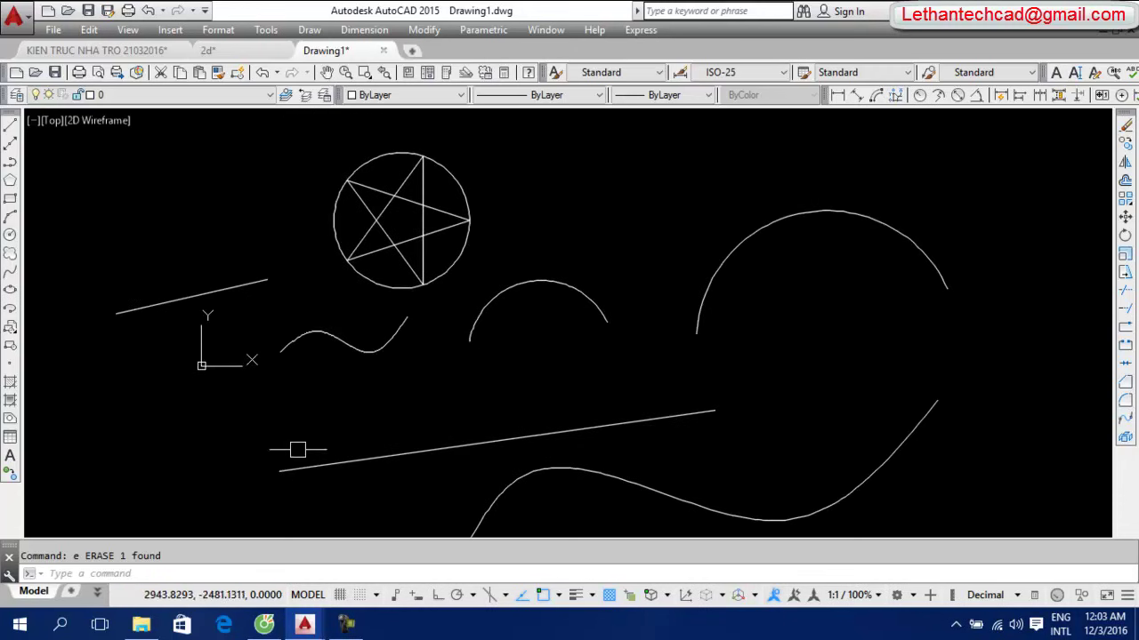
{"action": "middle_click_drag", "start_coordinate": [297, 450], "coordinate": [258, 374]}
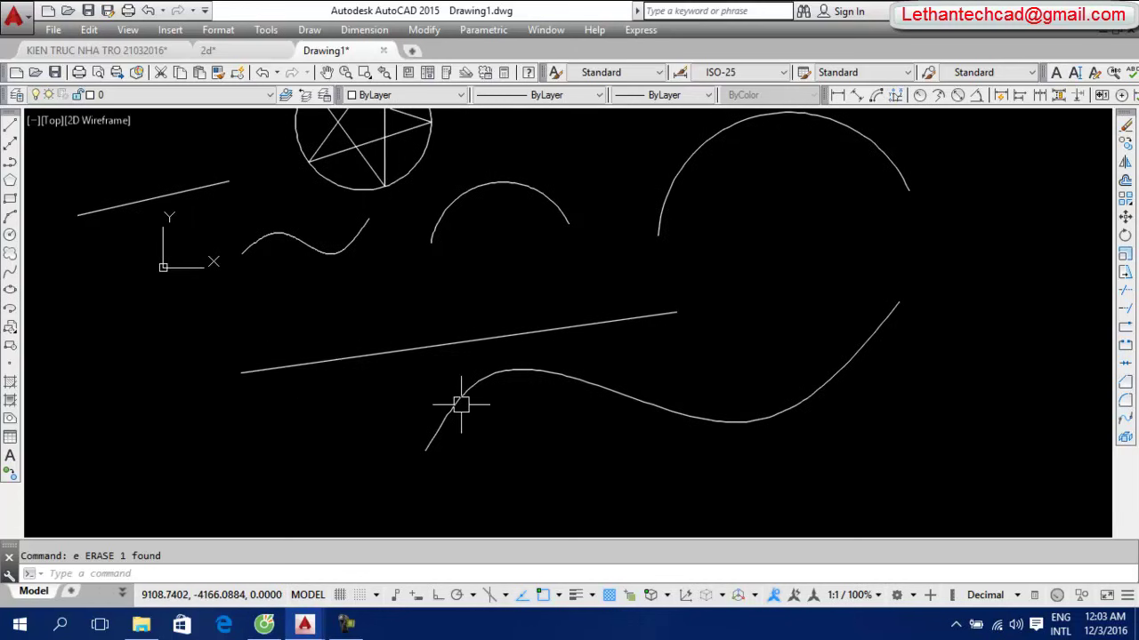
Measure the long slanted line into 2000-unit segments with ME
{"action": "type", "text": "me"}
{"action": "key", "text": "Return"}
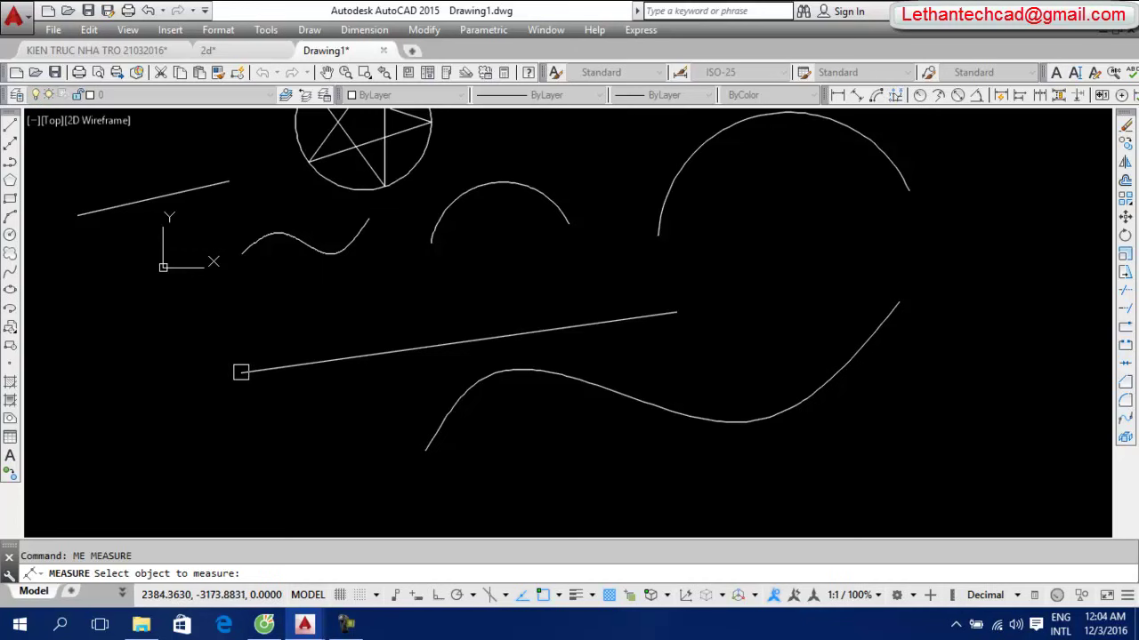
{"action": "left_click", "coordinate": [246, 372]}
{"action": "type", "text": "2000"}
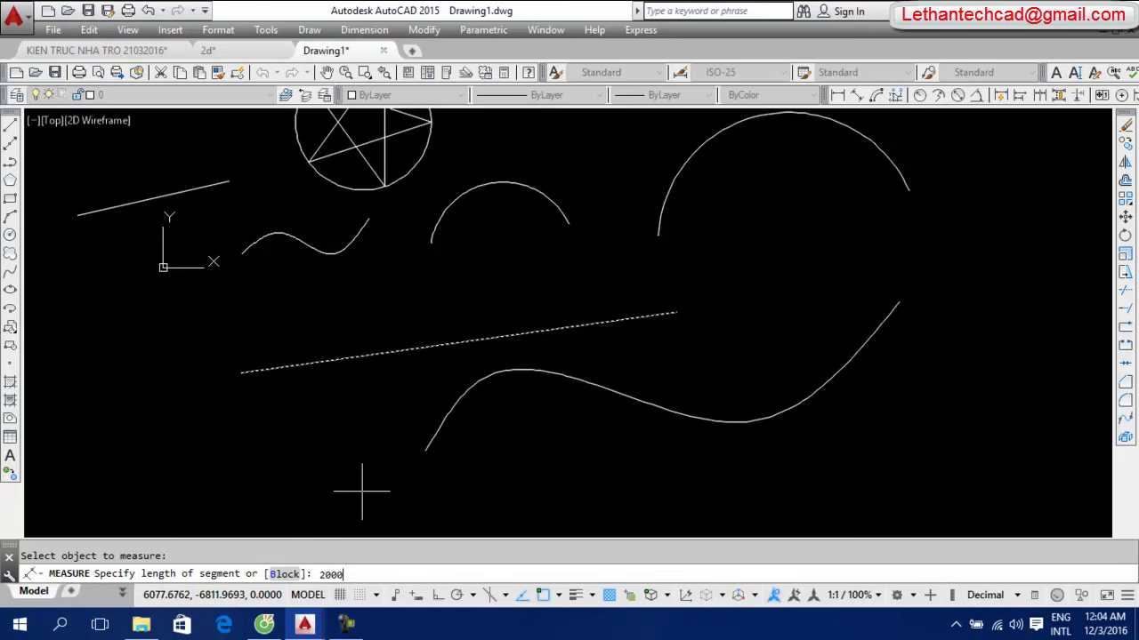
{"action": "key", "text": "Return"}
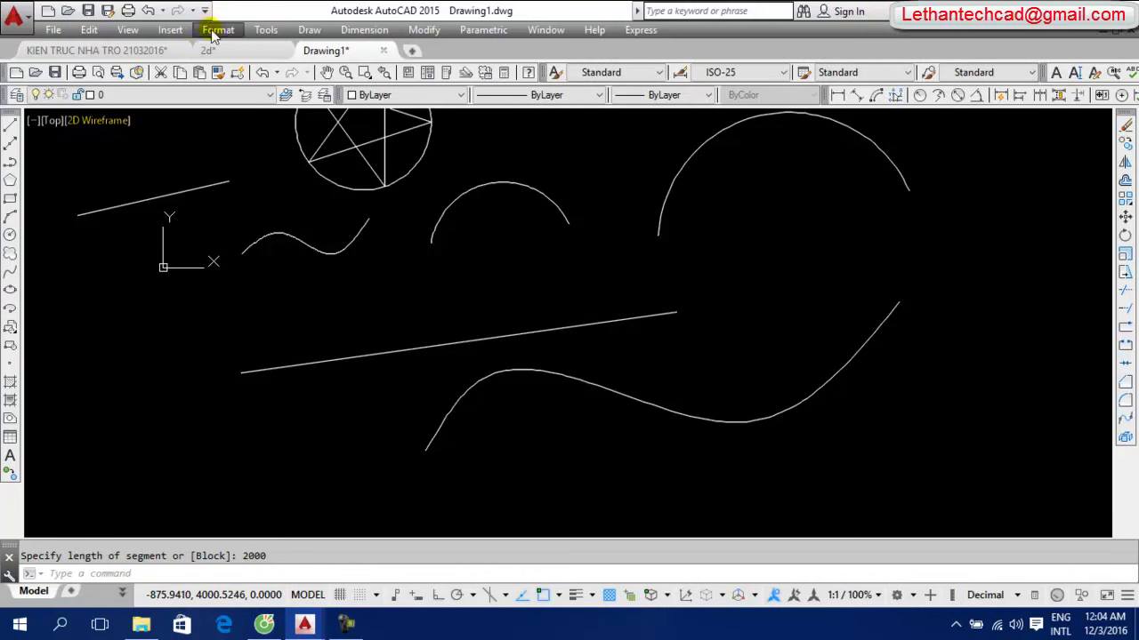
Set the point style to X markers through Format > Point Style
{"action": "left_click", "coordinate": [218, 30]}
{"action": "left_click", "coordinate": [238, 295]}
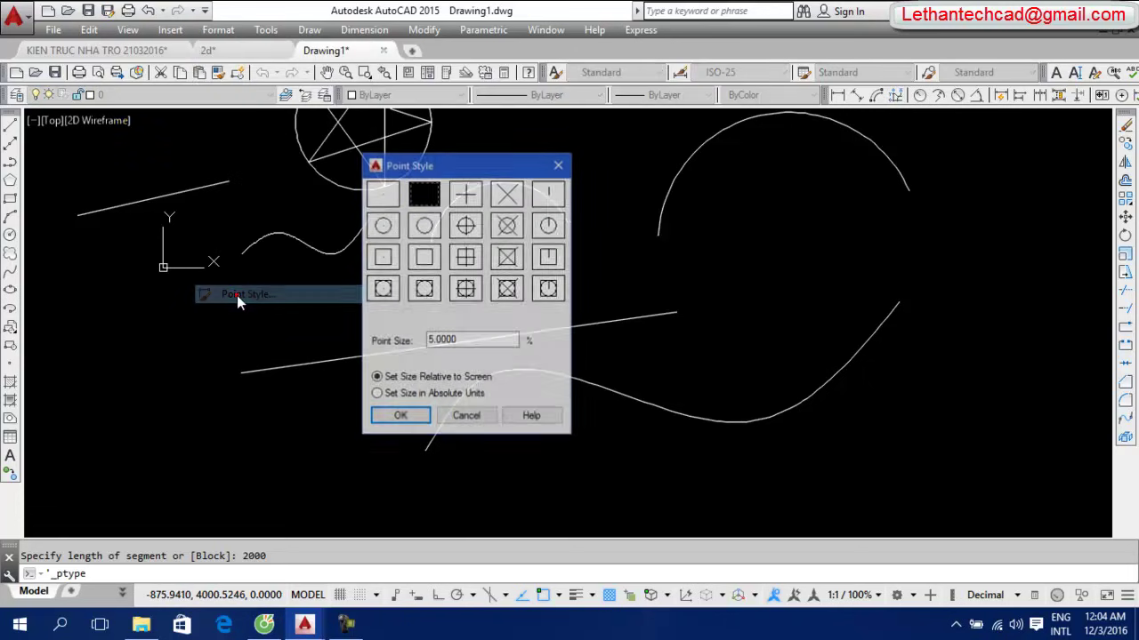
{"action": "left_click", "coordinate": [507, 193]}
{"action": "left_click", "coordinate": [415, 416]}
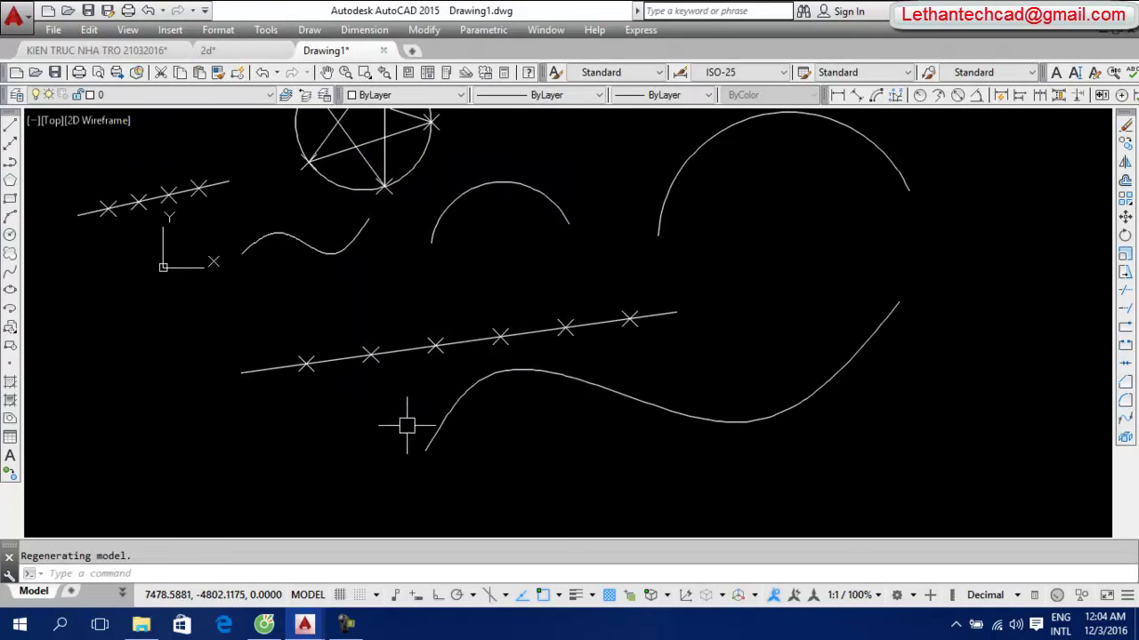
Pan and zoom to inspect the 2000-unit measure points and the circle's division markers
{"action": "scroll", "coordinate": [272, 372], "scroll_direction": "up", "scroll_amount": 3}
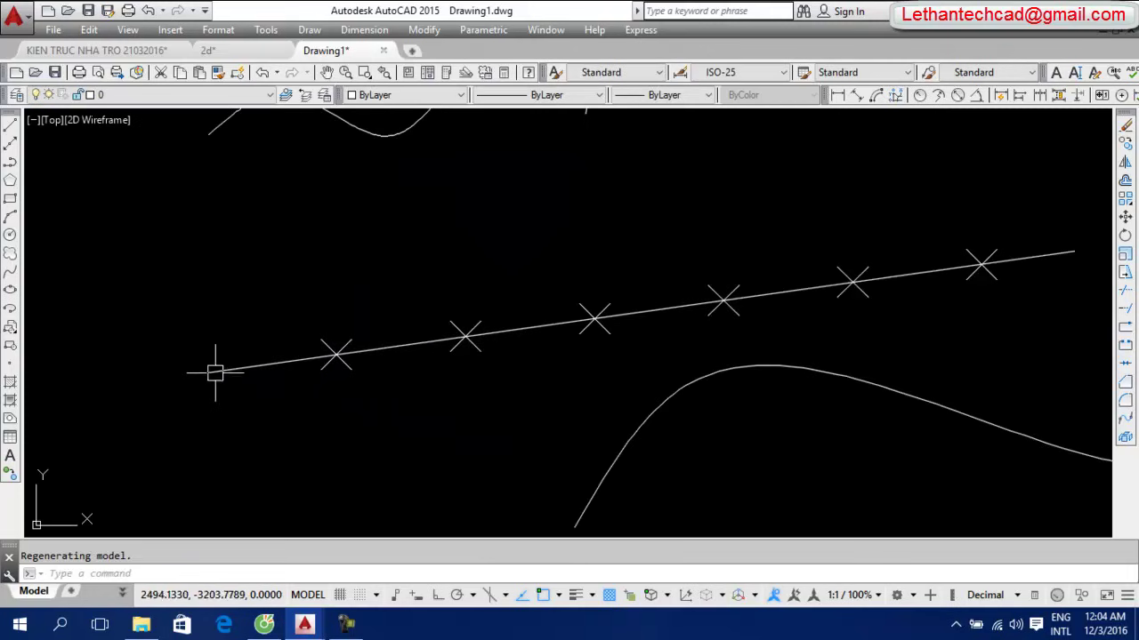
{"action": "scroll", "coordinate": [355, 352], "scroll_direction": "up", "scroll_amount": 3}
{"action": "scroll", "coordinate": [321, 353], "scroll_direction": "down", "scroll_amount": 3}
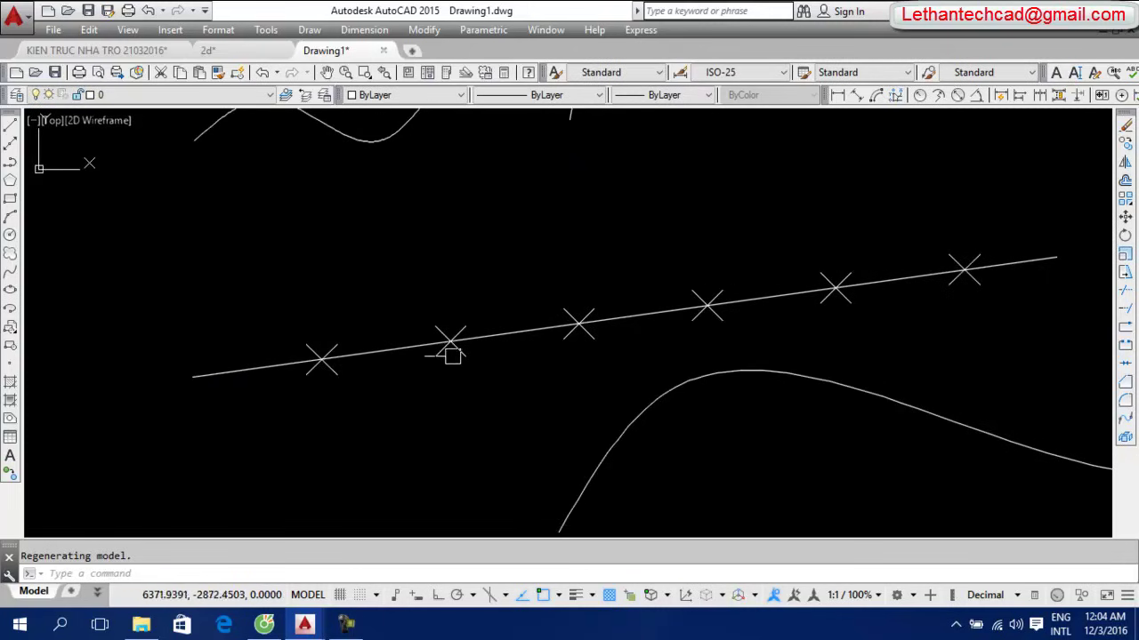
{"action": "scroll", "coordinate": [451, 350], "scroll_direction": "down", "scroll_amount": 3}
{"action": "scroll", "coordinate": [718, 313], "scroll_direction": "up", "scroll_amount": 5}
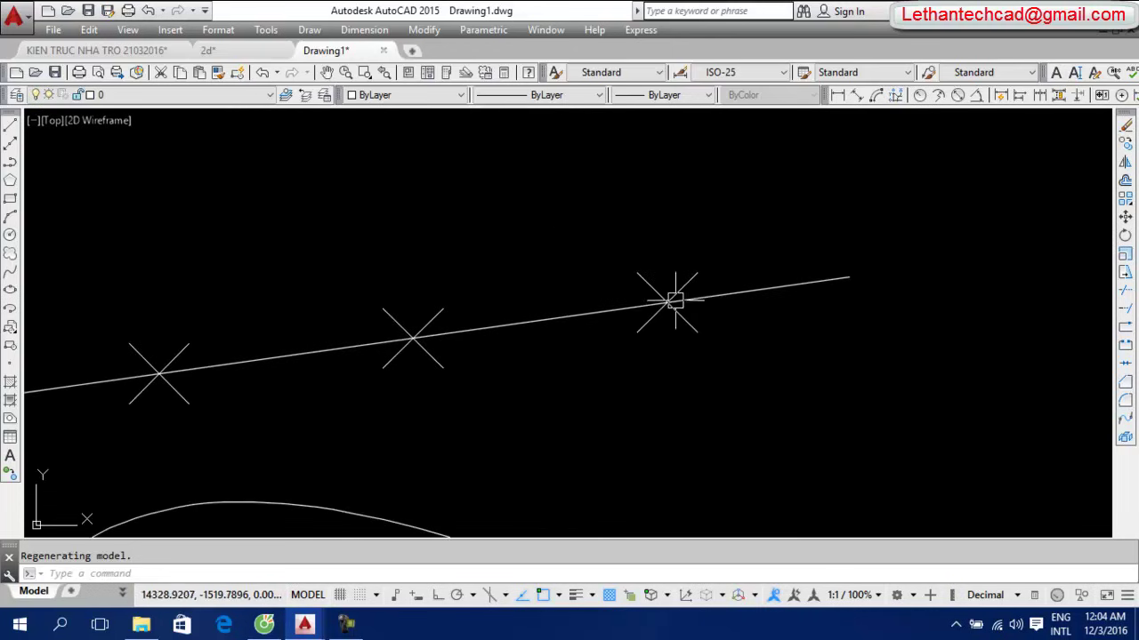
{"action": "scroll", "coordinate": [845, 294], "scroll_direction": "down", "scroll_amount": 3}
{"action": "scroll", "coordinate": [845, 294], "scroll_direction": "down", "scroll_amount": 3}
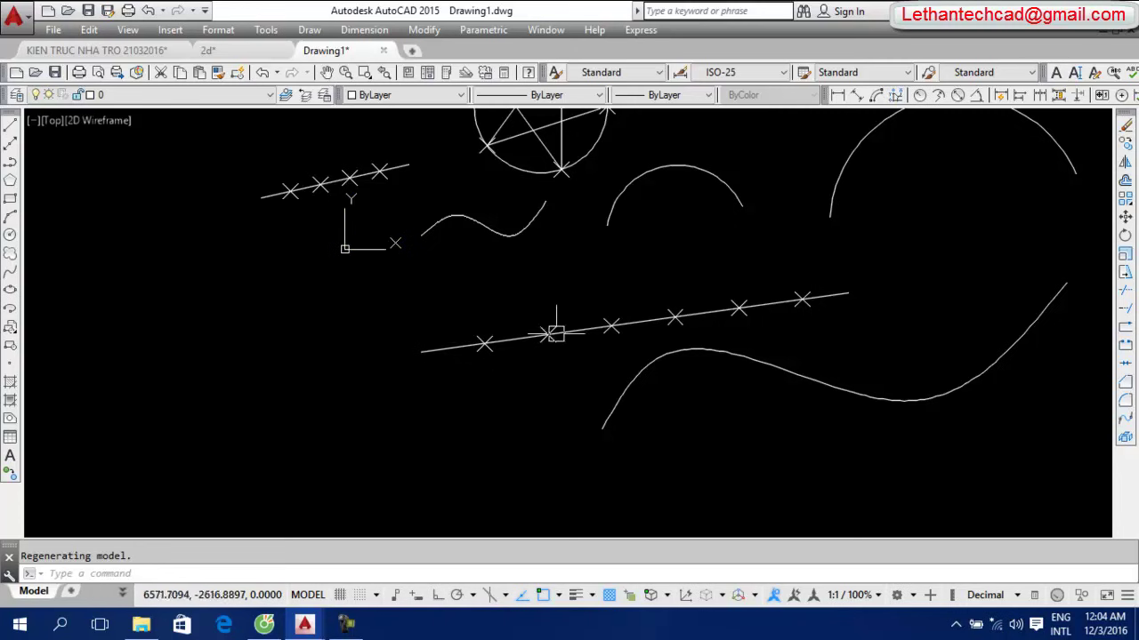
{"action": "middle_click_drag", "start_coordinate": [727, 362], "coordinate": [525, 361]}
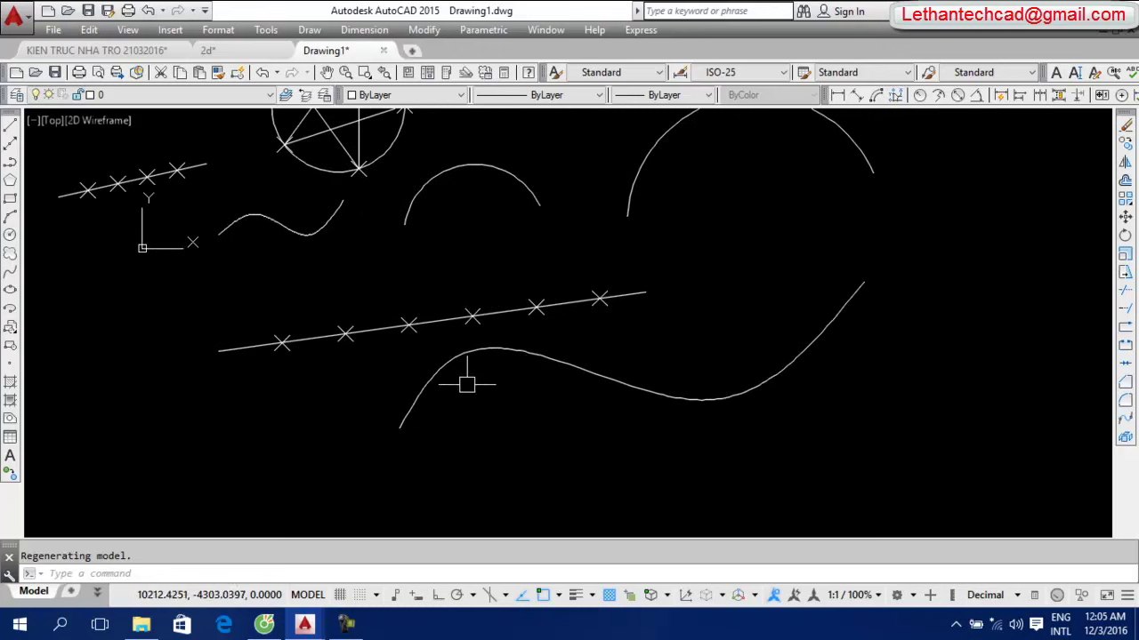
{"action": "middle_click_drag", "start_coordinate": [798, 324], "coordinate": [751, 338]}
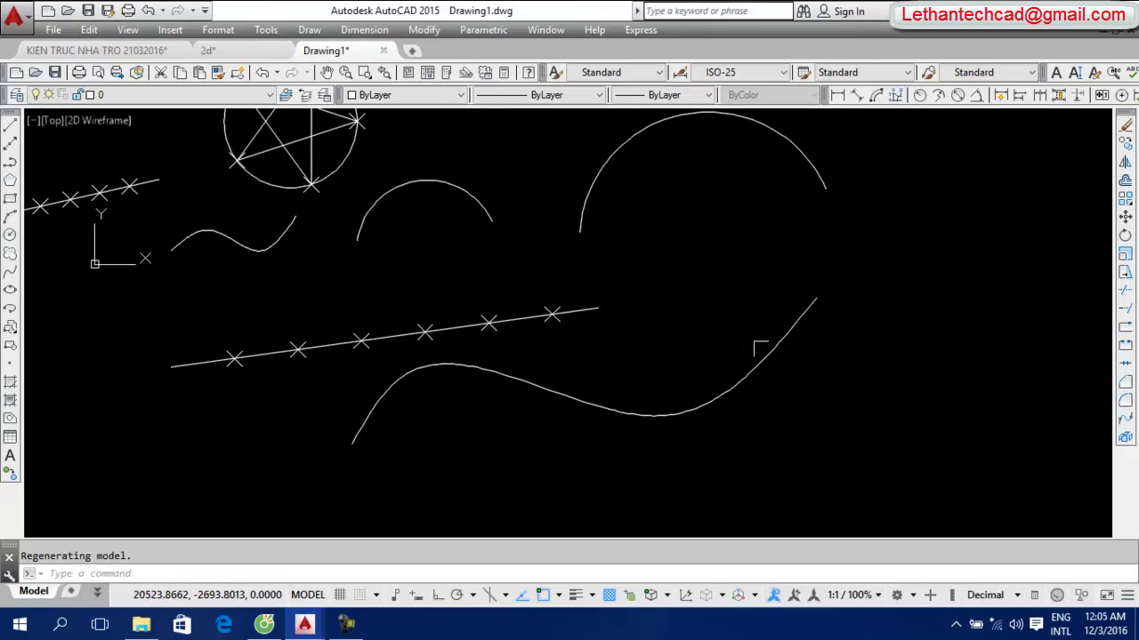
{"action": "middle_click_drag", "start_coordinate": [575, 228], "coordinate": [564, 335]}
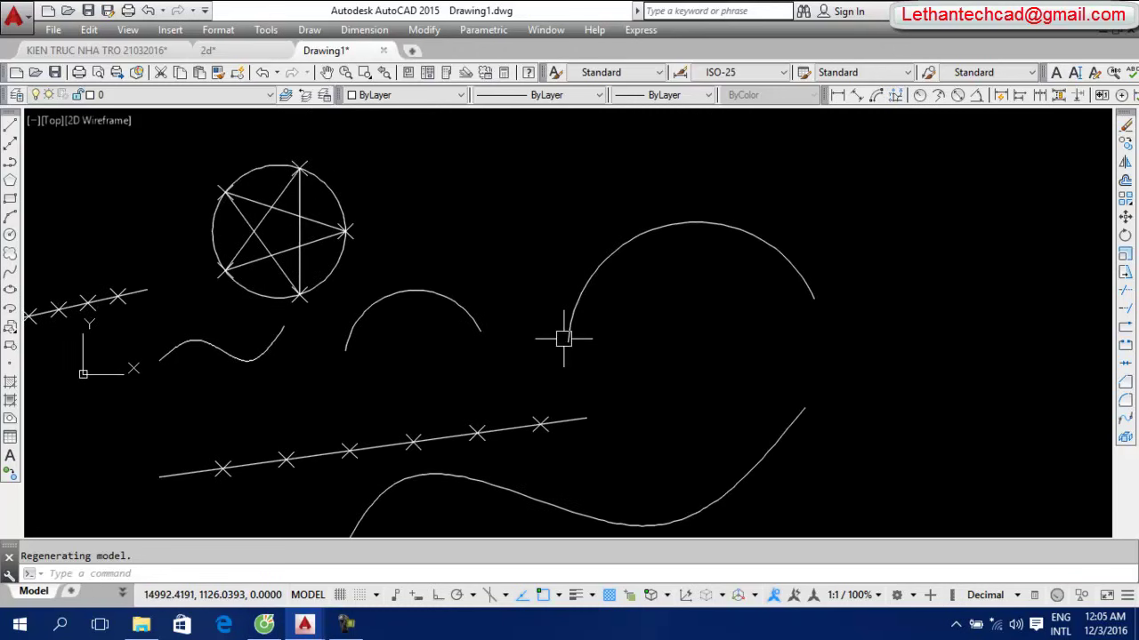
{"action": "scroll", "coordinate": [596, 315], "scroll_direction": "down", "scroll_amount": 3}
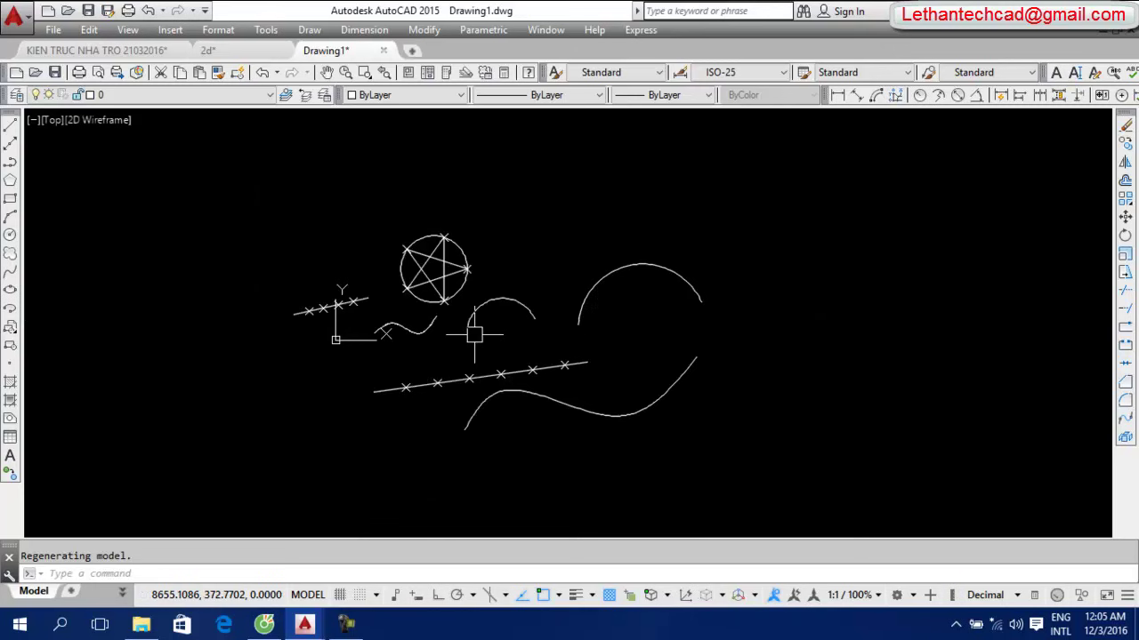
{"action": "mouse_move", "coordinate": [474, 335]}
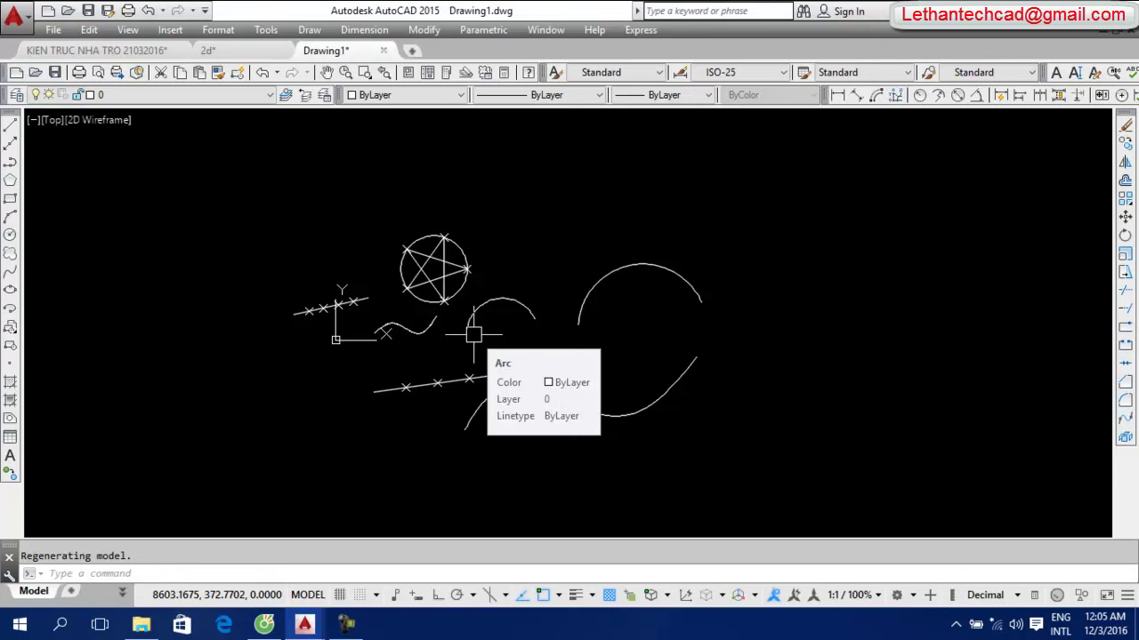
{"action": "key", "text": "Escape"}
{"action": "scroll", "coordinate": [483, 269], "scroll_direction": "up", "scroll_amount": 2}
{"action": "middle_click_drag", "start_coordinate": [483, 268], "coordinate": [618, 197]}
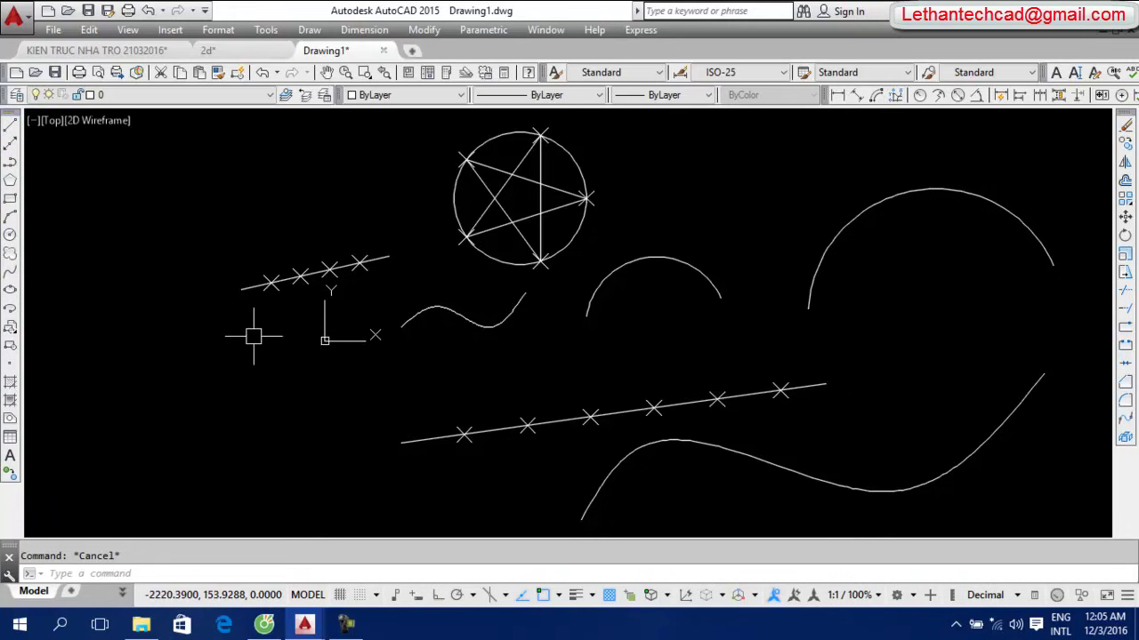
{"action": "type", "text": "REC"}
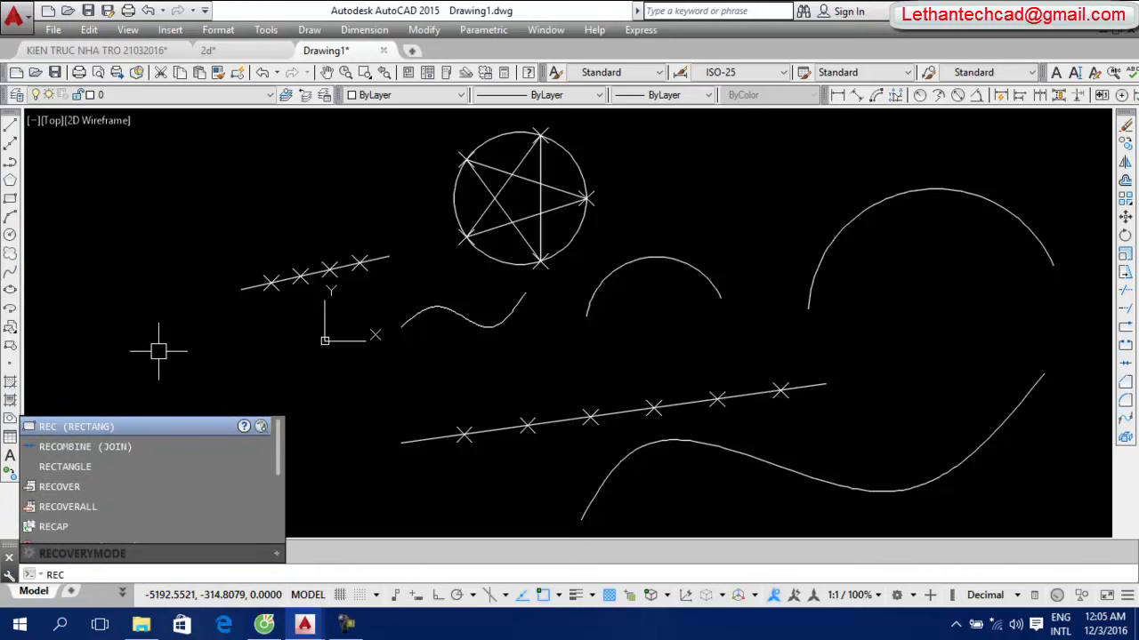
{"action": "key", "text": "Escape"}
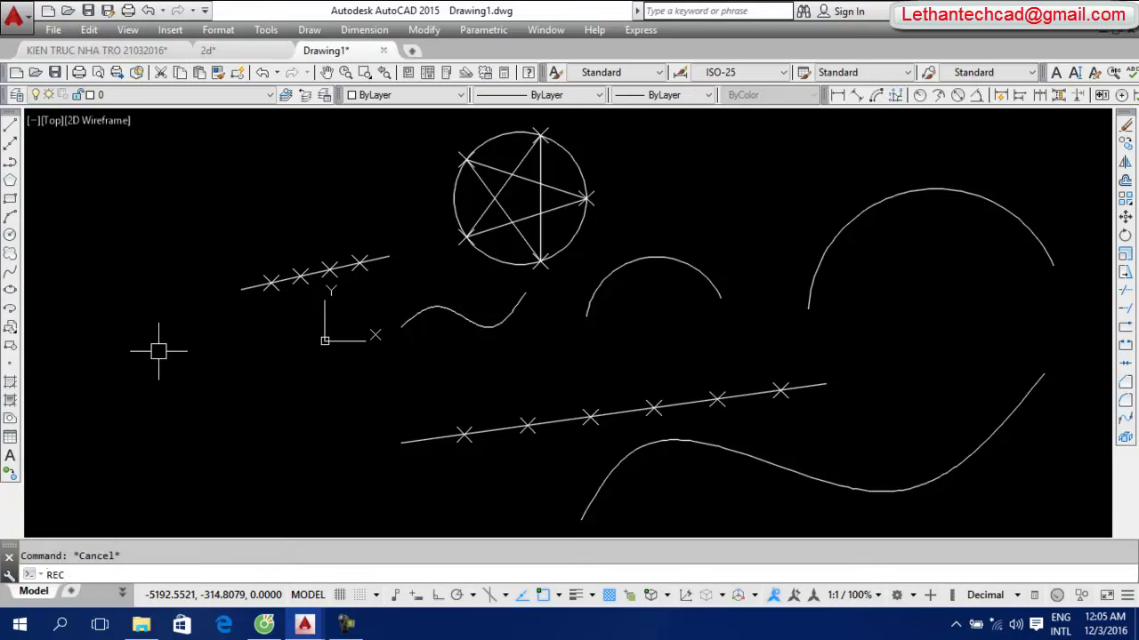
{"action": "type", "text": "1"}
{"action": "key", "text": "Return"}
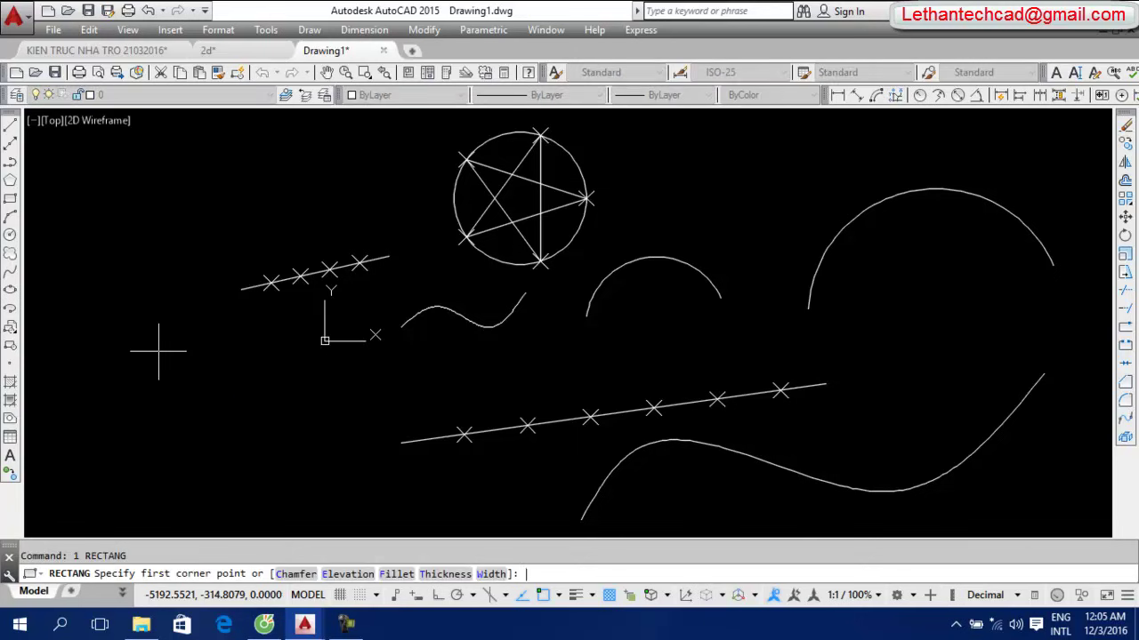
{"action": "key", "text": "Escape"}
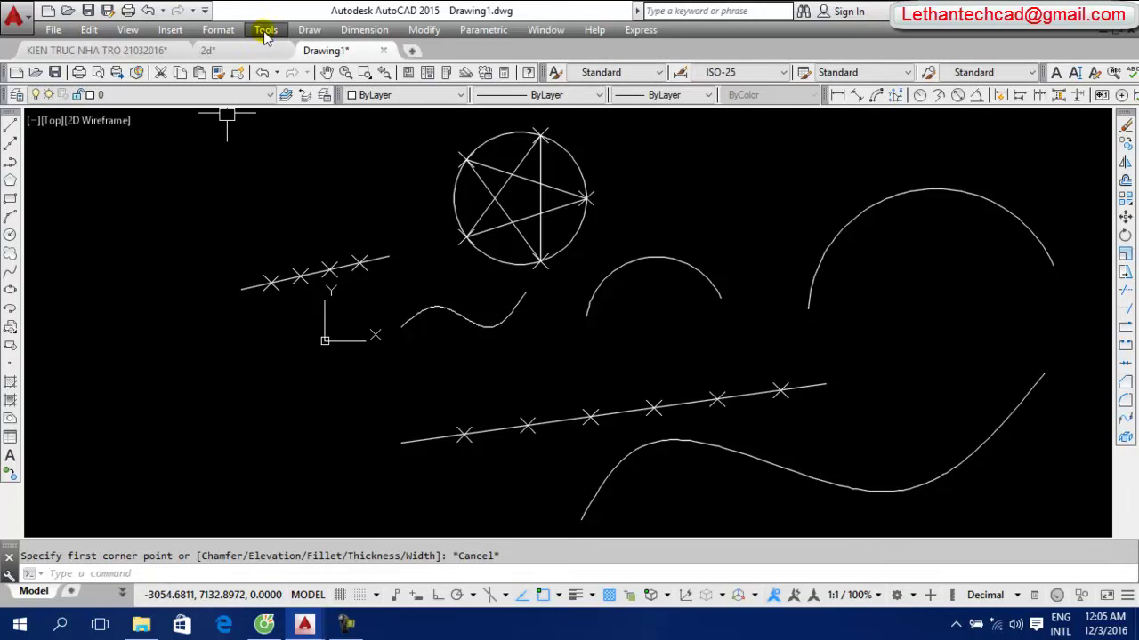
Open acad.pgp in Notepad via Tools > Customize > Edit Program Parameters
{"action": "left_click", "coordinate": [265, 34]}
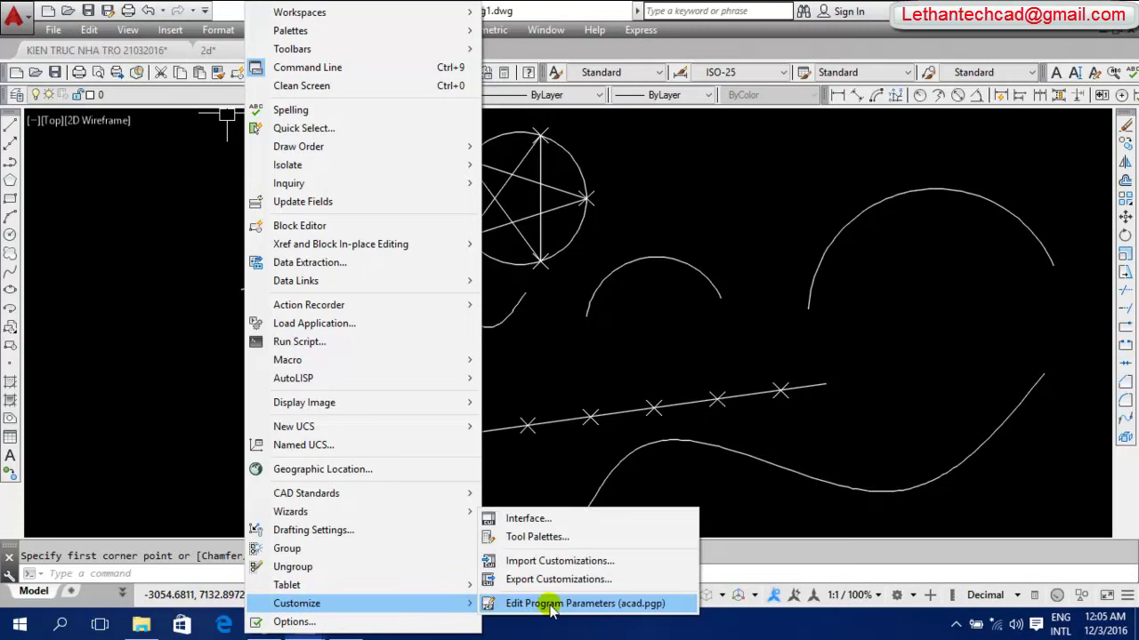
{"action": "left_click", "coordinate": [629, 608]}
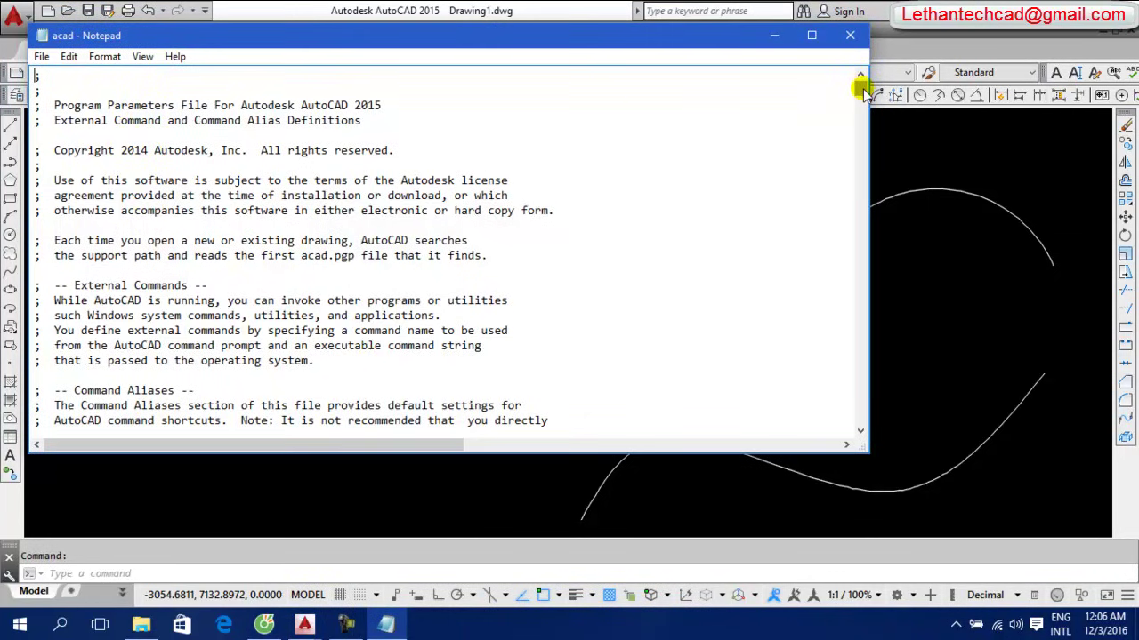
{"action": "left_click_drag", "start_coordinate": [861, 89], "coordinate": [860, 157]}
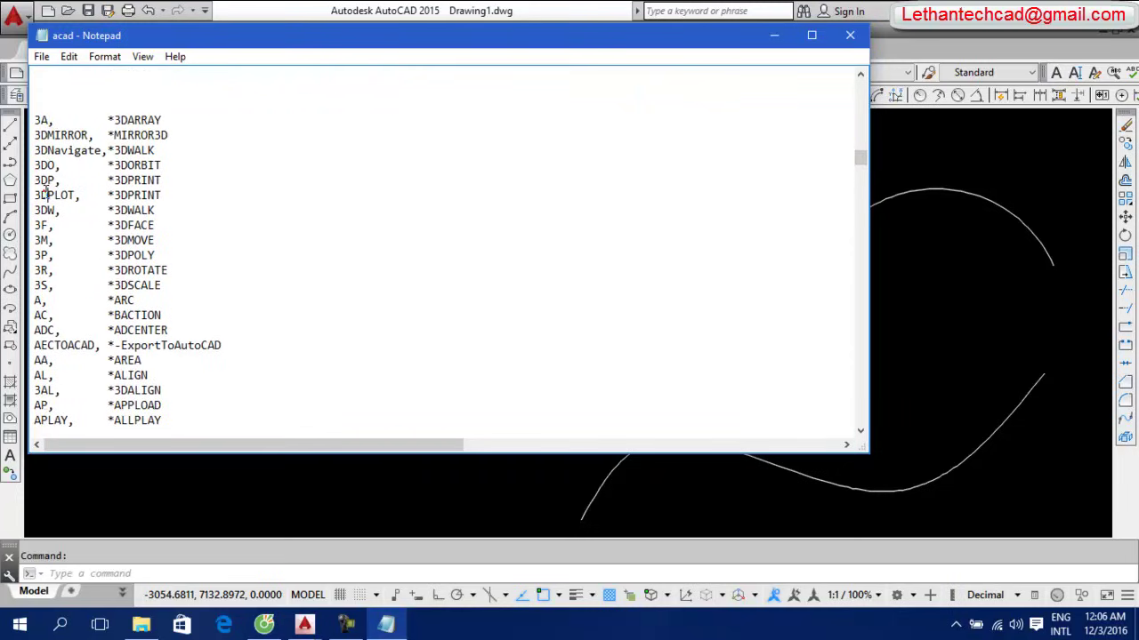
{"action": "left_click", "coordinate": [49, 258]}
{"action": "double_click", "coordinate": [39, 300]}
{"action": "left_click_drag", "start_coordinate": [138, 300], "coordinate": [121, 300]}
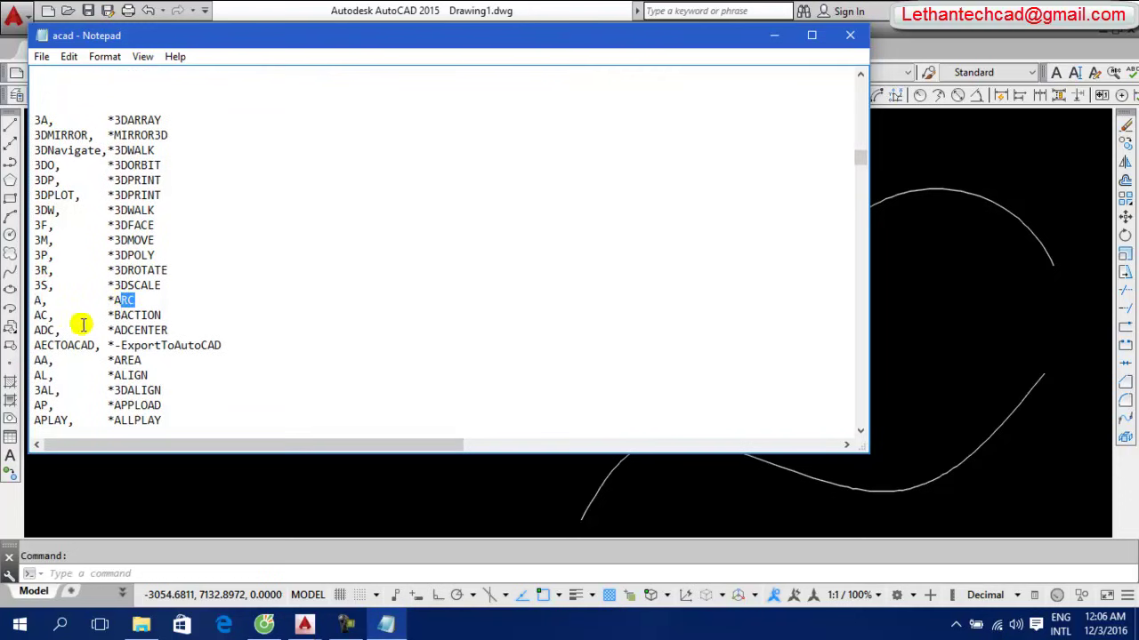
{"action": "left_click", "coordinate": [132, 313]}
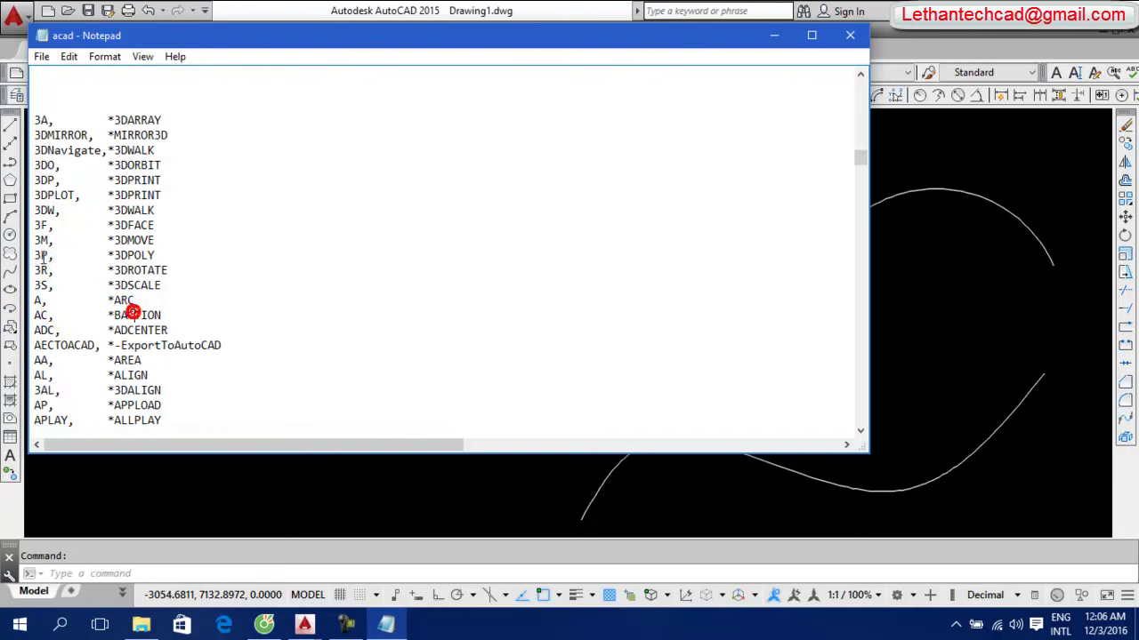
{"action": "scroll", "coordinate": [43, 329], "scroll_direction": "down", "scroll_amount": 3}
{"action": "scroll", "coordinate": [42, 329], "scroll_direction": "down", "scroll_amount": 3}
{"action": "scroll", "coordinate": [42, 329], "scroll_direction": "down", "scroll_amount": 3}
{"action": "scroll", "coordinate": [43, 329], "scroll_direction": "down", "scroll_amount": 2}
{"action": "scroll", "coordinate": [43, 329], "scroll_direction": "down", "scroll_amount": 2}
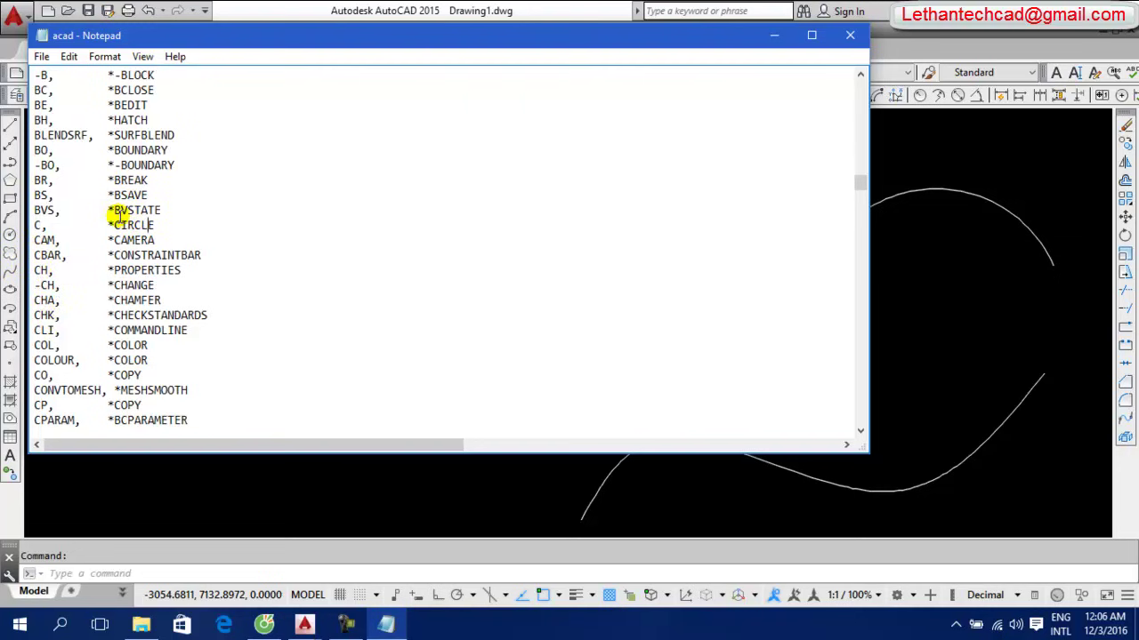
{"action": "scroll", "coordinate": [92, 210], "scroll_direction": "up", "scroll_amount": 1}
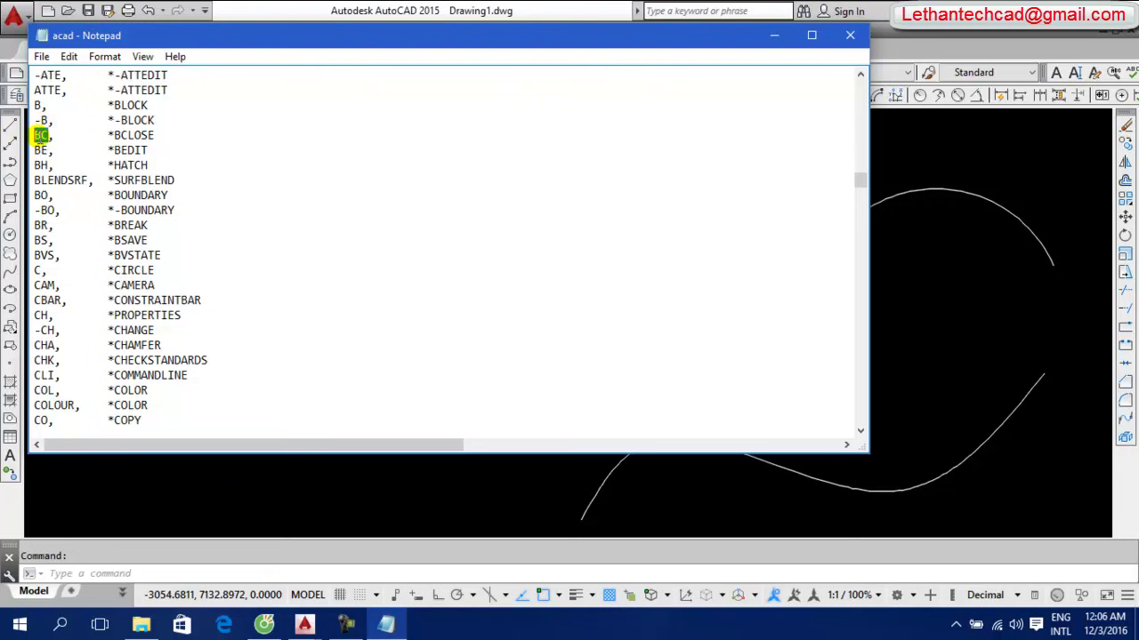
{"action": "left_click", "coordinate": [41, 136]}
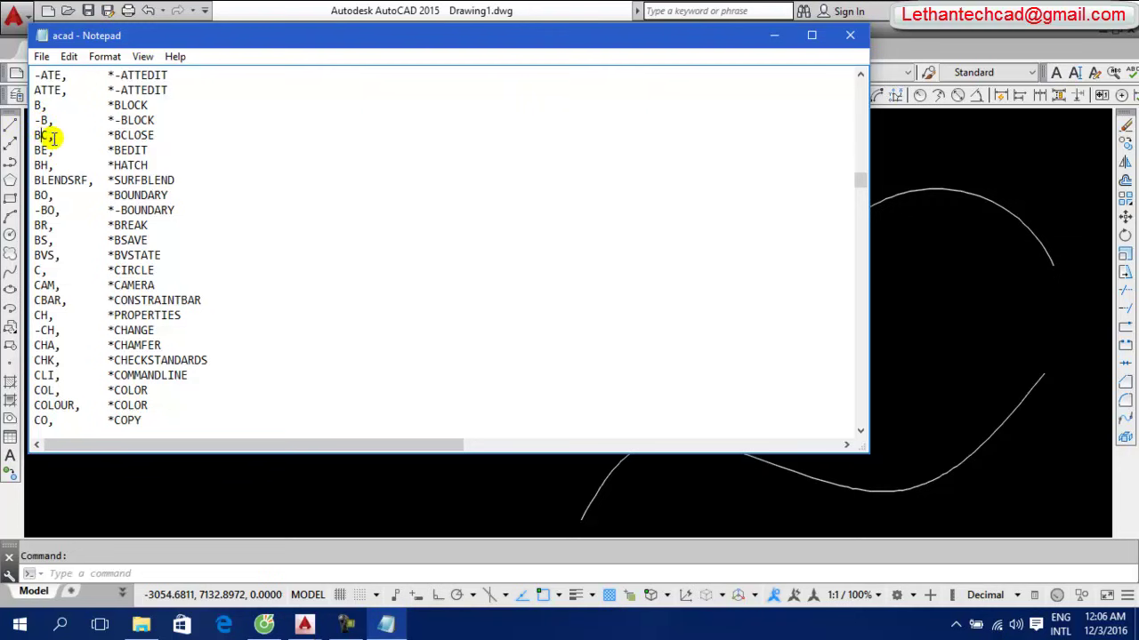
{"action": "double_click", "coordinate": [40, 136]}
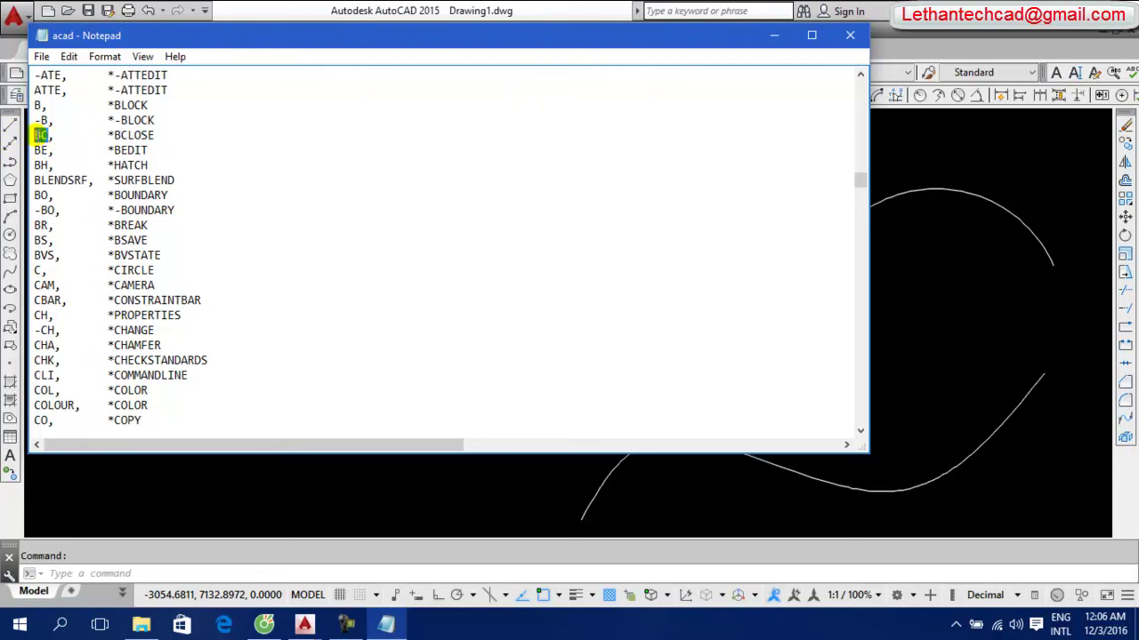
{"action": "left_click", "coordinate": [47, 151]}
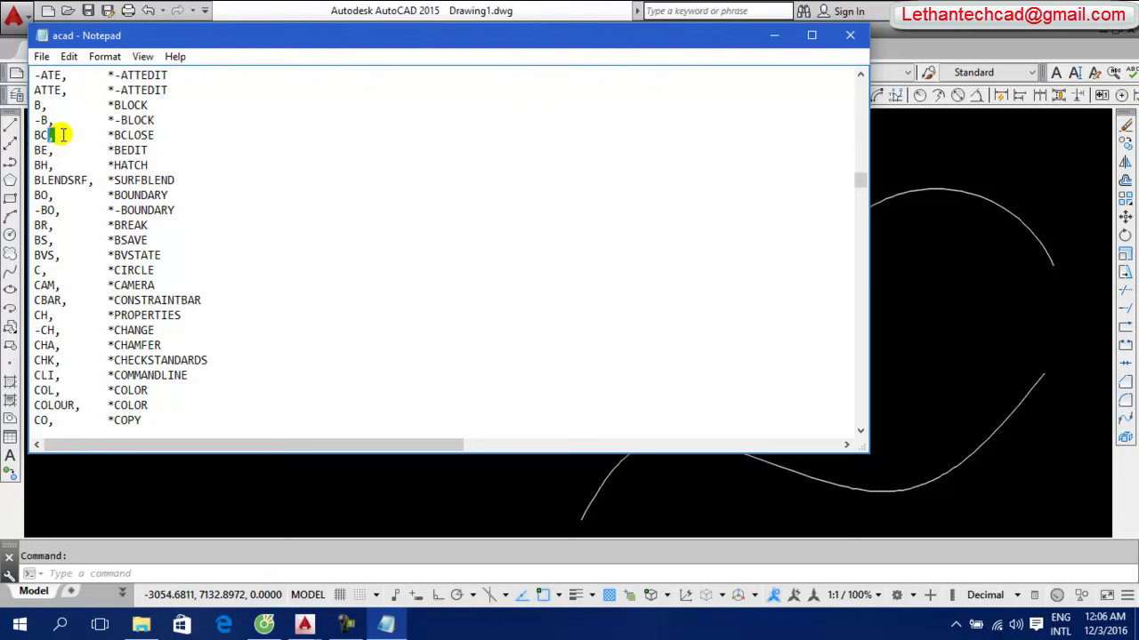
{"action": "left_click", "coordinate": [70, 134]}
{"action": "left_click", "coordinate": [79, 134]}
{"action": "mouse_move", "coordinate": [96, 135]}
{"action": "left_mouse_down"}
{"action": "mouse_move", "coordinate": [149, 135]}
{"action": "mouse_move", "coordinate": [114, 135]}
{"action": "left_mouse_up"}
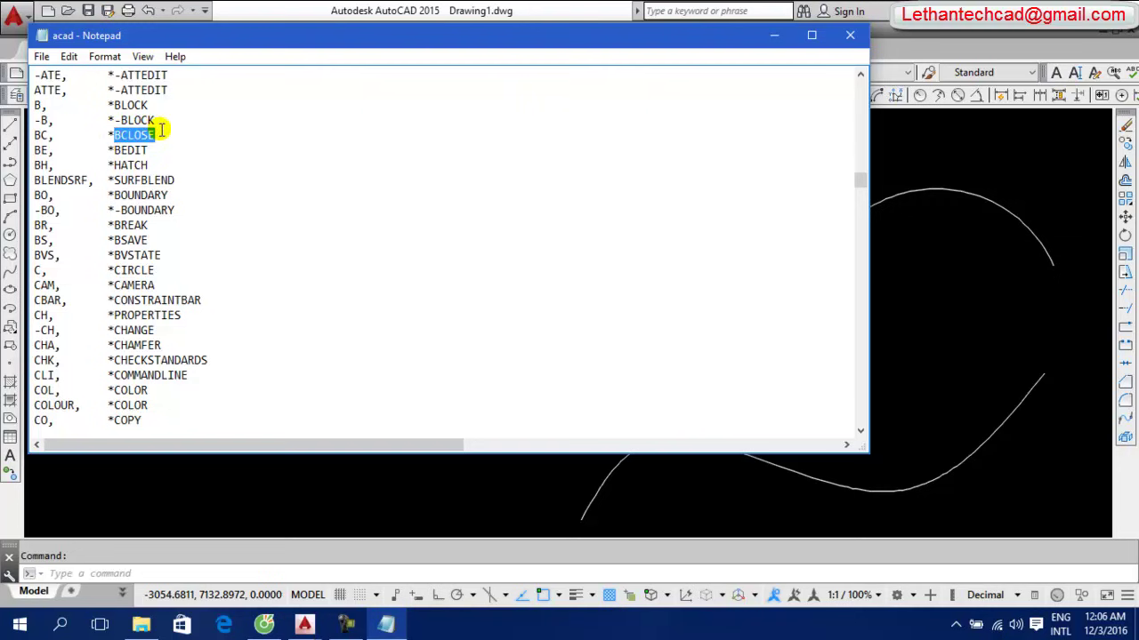
{"action": "left_click", "coordinate": [169, 144]}
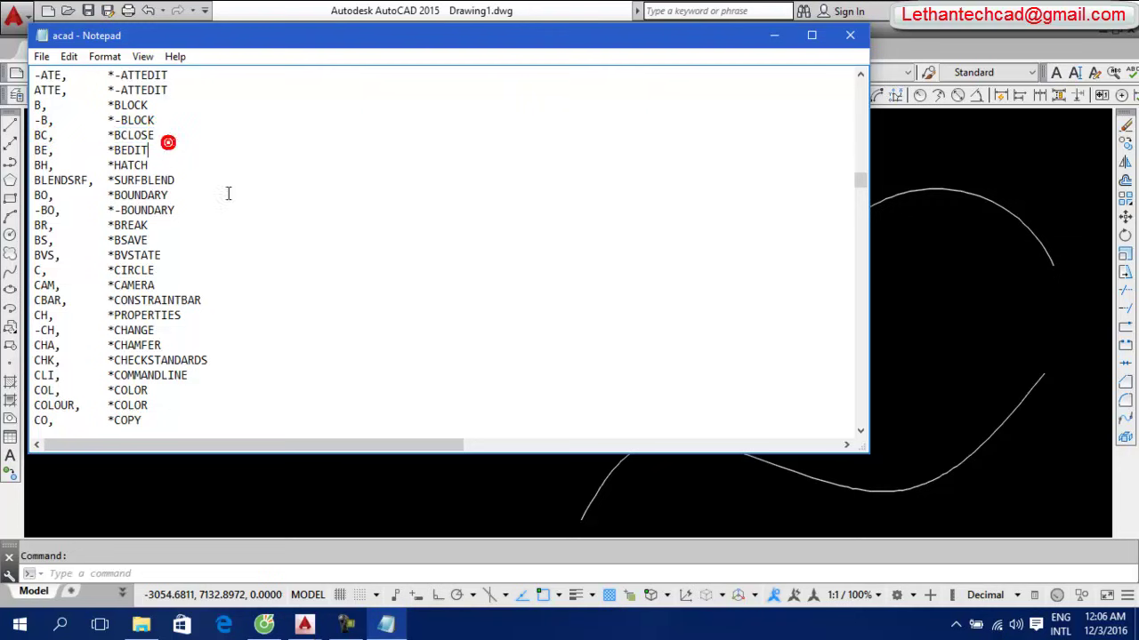
{"action": "scroll", "coordinate": [236, 205], "scroll_direction": "down", "scroll_amount": 5}
{"action": "scroll", "coordinate": [244, 219], "scroll_direction": "down", "scroll_amount": 5}
{"action": "scroll", "coordinate": [267, 215], "scroll_direction": "down", "scroll_amount": 5}
{"action": "scroll", "coordinate": [310, 213], "scroll_direction": "down", "scroll_amount": 5}
{"action": "scroll", "coordinate": [329, 191], "scroll_direction": "up", "scroll_amount": 2}
{"action": "scroll", "coordinate": [333, 183], "scroll_direction": "up", "scroll_amount": 10}
{"action": "scroll", "coordinate": [334, 168], "scroll_direction": "up", "scroll_amount": 10}
{"action": "scroll", "coordinate": [332, 167], "scroll_direction": "up", "scroll_amount": 9}
{"action": "scroll", "coordinate": [330, 178], "scroll_direction": "down", "scroll_amount": 4}
{"action": "scroll", "coordinate": [335, 218], "scroll_direction": "down", "scroll_amount": 12}
{"action": "scroll", "coordinate": [342, 239], "scroll_direction": "down", "scroll_amount": 9}
{"action": "scroll", "coordinate": [344, 230], "scroll_direction": "down", "scroll_amount": 6}
{"action": "scroll", "coordinate": [341, 229], "scroll_direction": "down", "scroll_amount": 9}
{"action": "scroll", "coordinate": [342, 229], "scroll_direction": "down", "scroll_amount": 8}
{"action": "scroll", "coordinate": [344, 227], "scroll_direction": "down", "scroll_amount": 9}
{"action": "scroll", "coordinate": [344, 227], "scroll_direction": "down", "scroll_amount": 7}
{"action": "scroll", "coordinate": [338, 228], "scroll_direction": "down", "scroll_amount": 7}
{"action": "scroll", "coordinate": [338, 228], "scroll_direction": "down", "scroll_amount": 3}
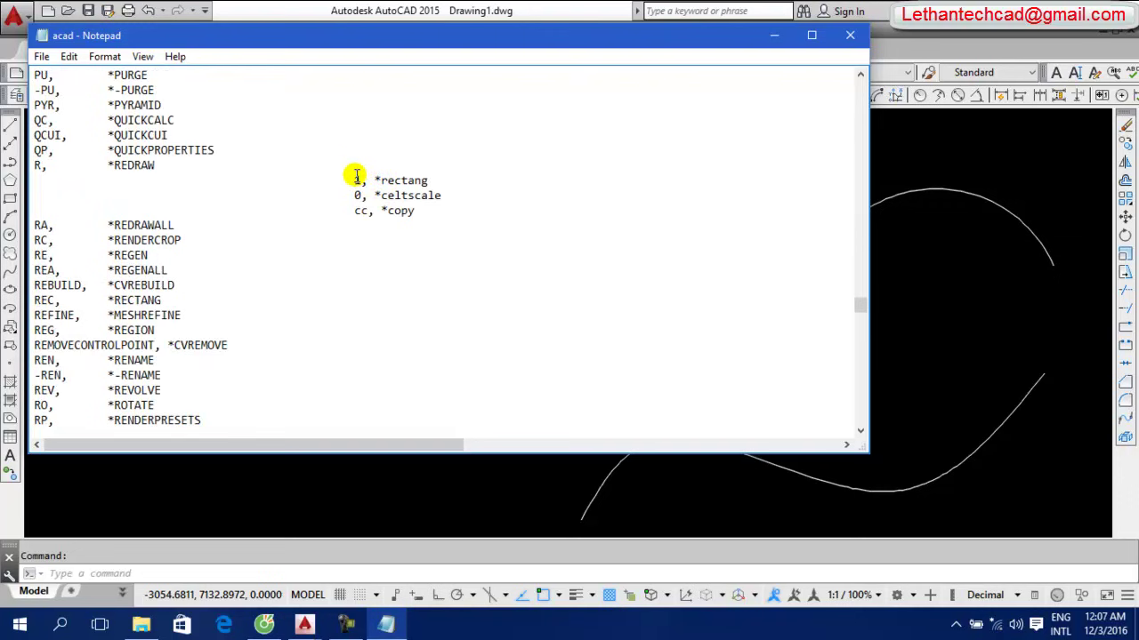
Delete the three custom alias lines under R, *REDRAW and the leftover blank line
{"action": "left_click_drag", "start_coordinate": [418, 212], "coordinate": [341, 180]}
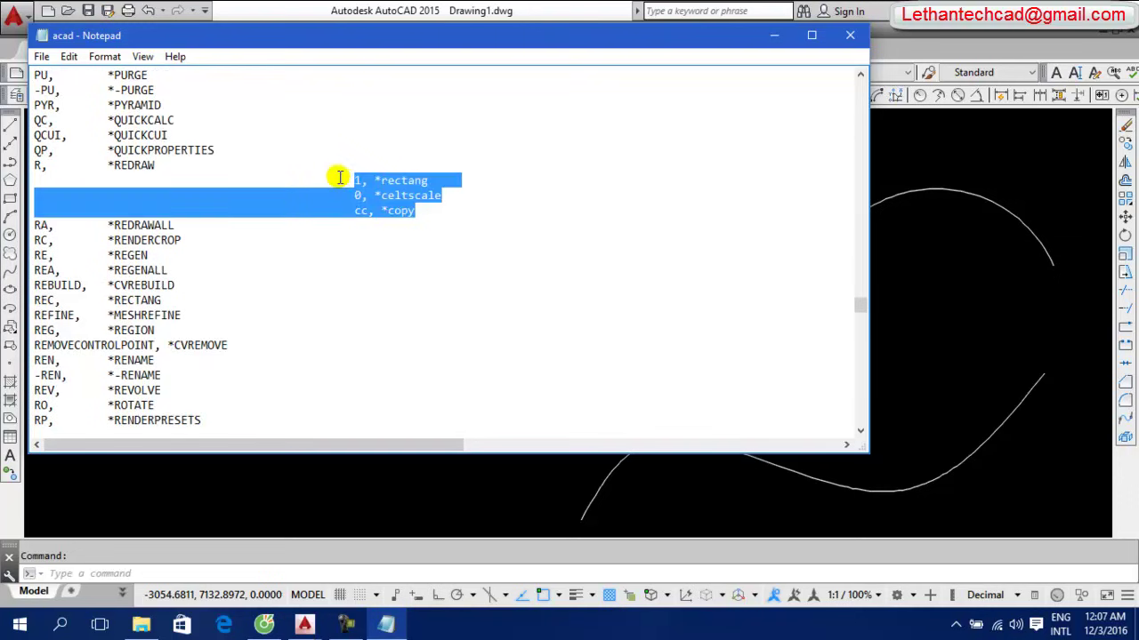
{"action": "key", "text": "Delete"}
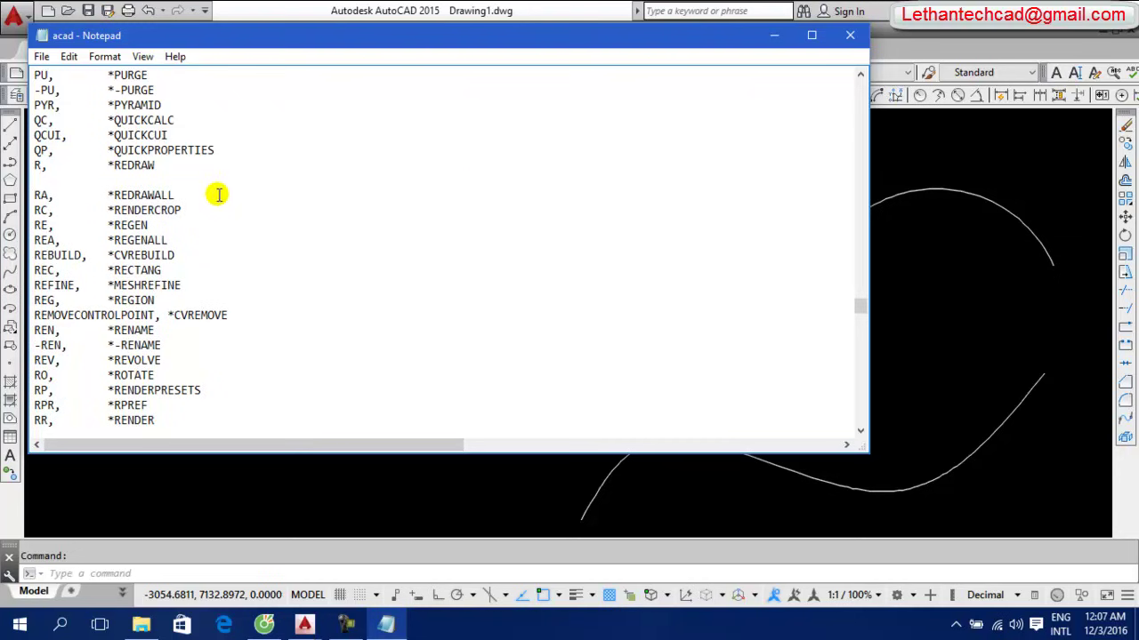
{"action": "left_click", "coordinate": [77, 182]}
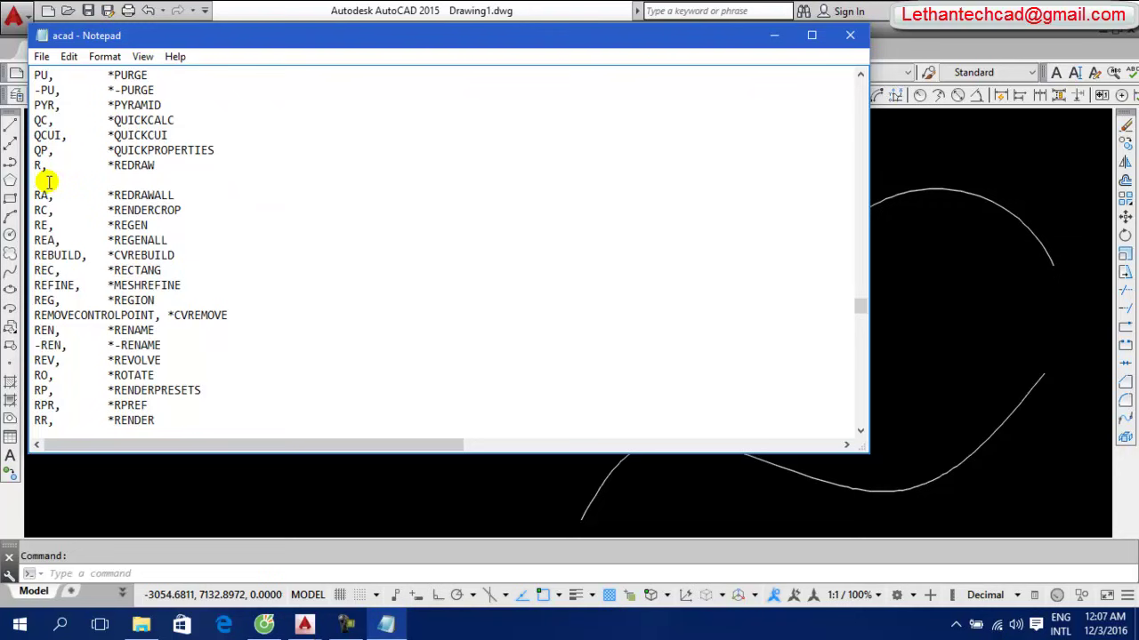
{"action": "key", "text": "BackSpace"}
Insert a blank line after the PL, *PLINE alias entry
{"action": "left_click", "coordinate": [266, 150]}
{"action": "scroll", "coordinate": [268, 216], "scroll_direction": "up", "scroll_amount": 3}
{"action": "scroll", "coordinate": [269, 216], "scroll_direction": "up", "scroll_amount": 1}
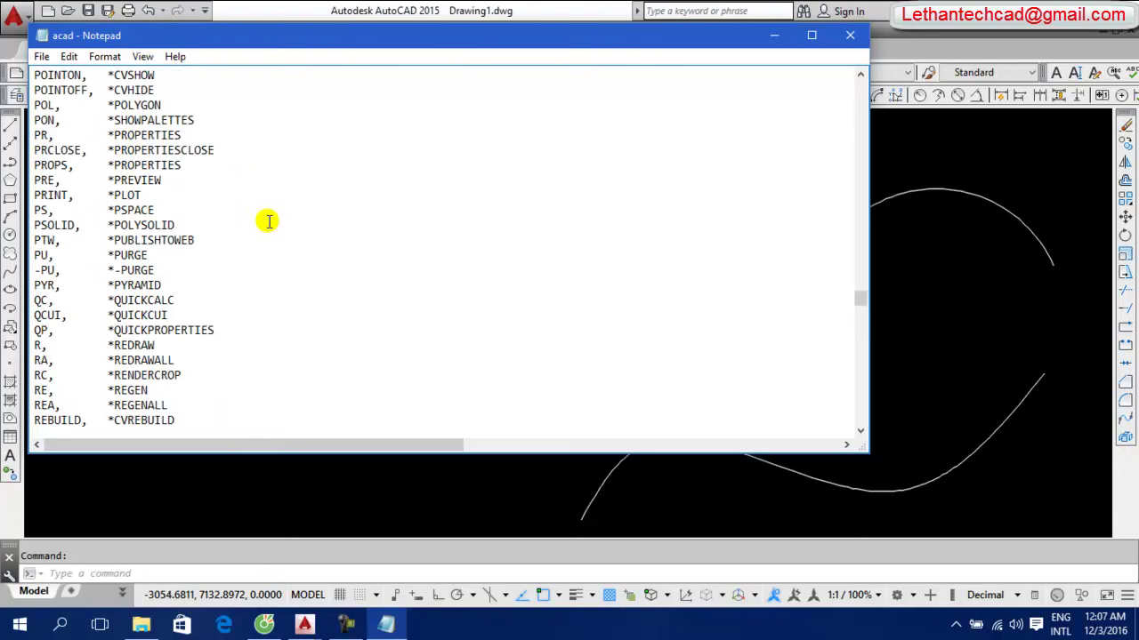
{"action": "left_click", "coordinate": [243, 210]}
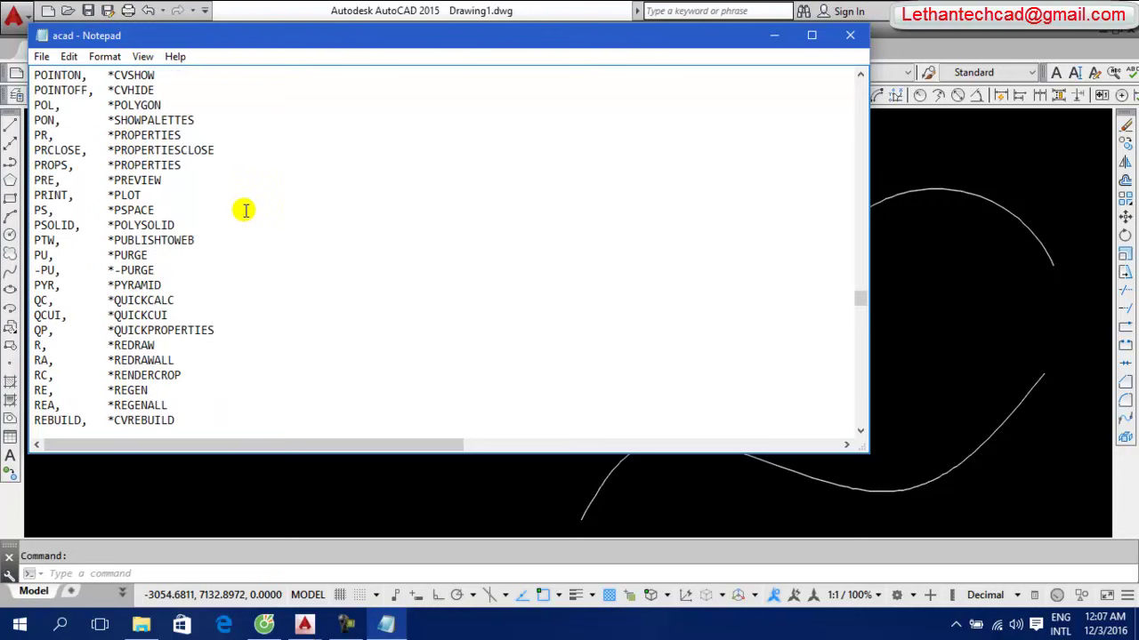
{"action": "scroll", "coordinate": [286, 206], "scroll_direction": "up", "scroll_amount": 2}
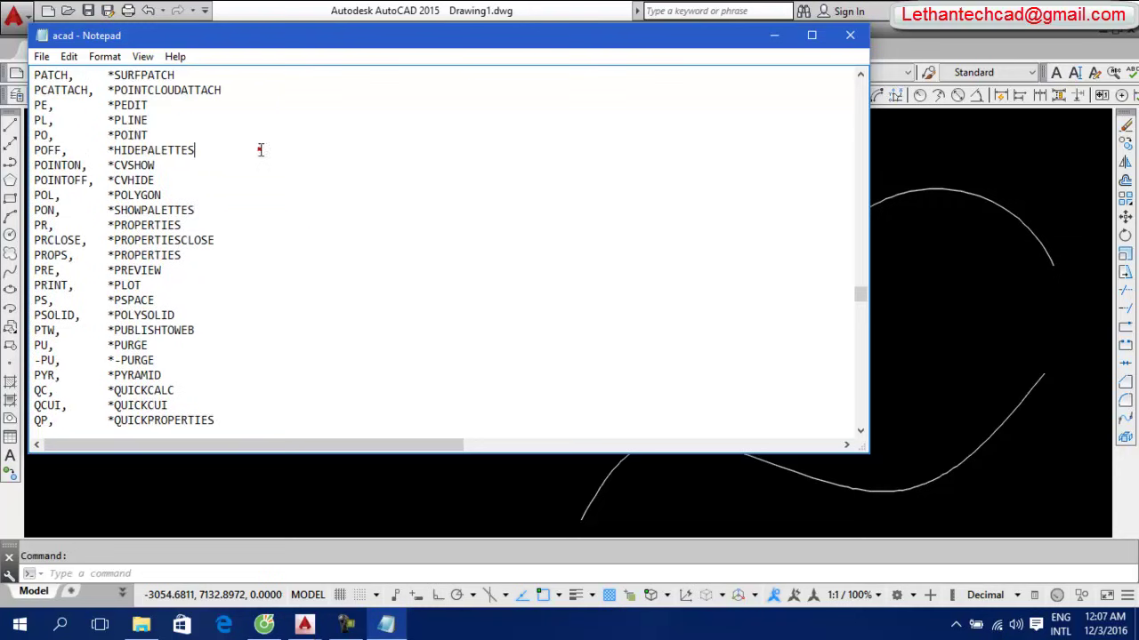
{"action": "left_click", "coordinate": [249, 195]}
{"action": "scroll", "coordinate": [249, 195], "scroll_direction": "up", "scroll_amount": 5}
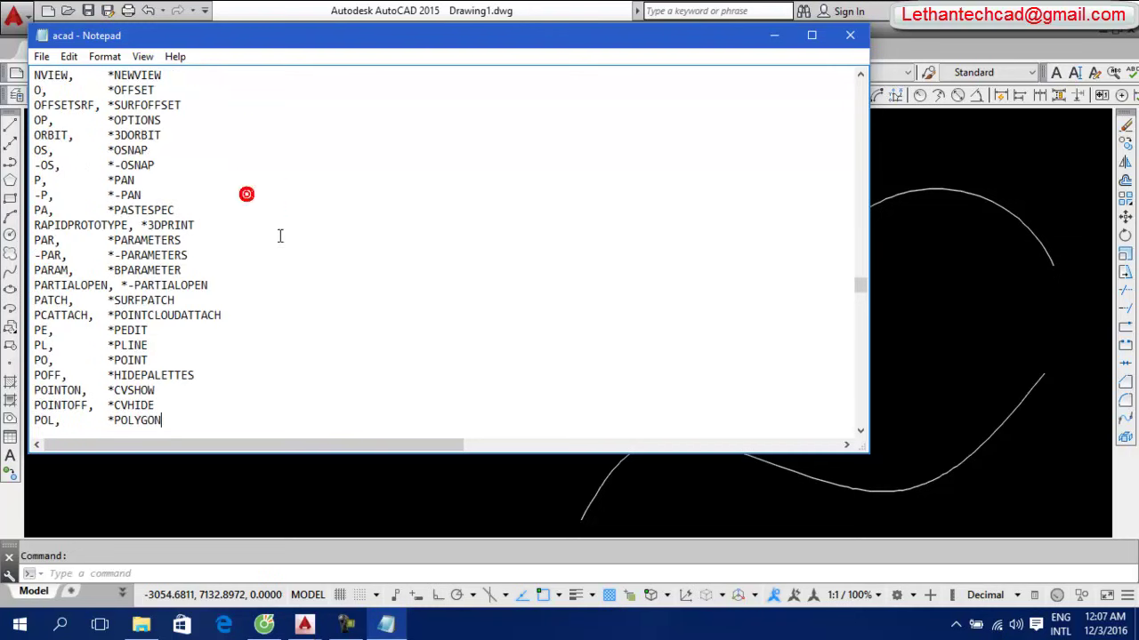
{"action": "scroll", "coordinate": [234, 89], "scroll_direction": "up", "scroll_amount": 3}
{"action": "scroll", "coordinate": [249, 293], "scroll_direction": "down", "scroll_amount": 6}
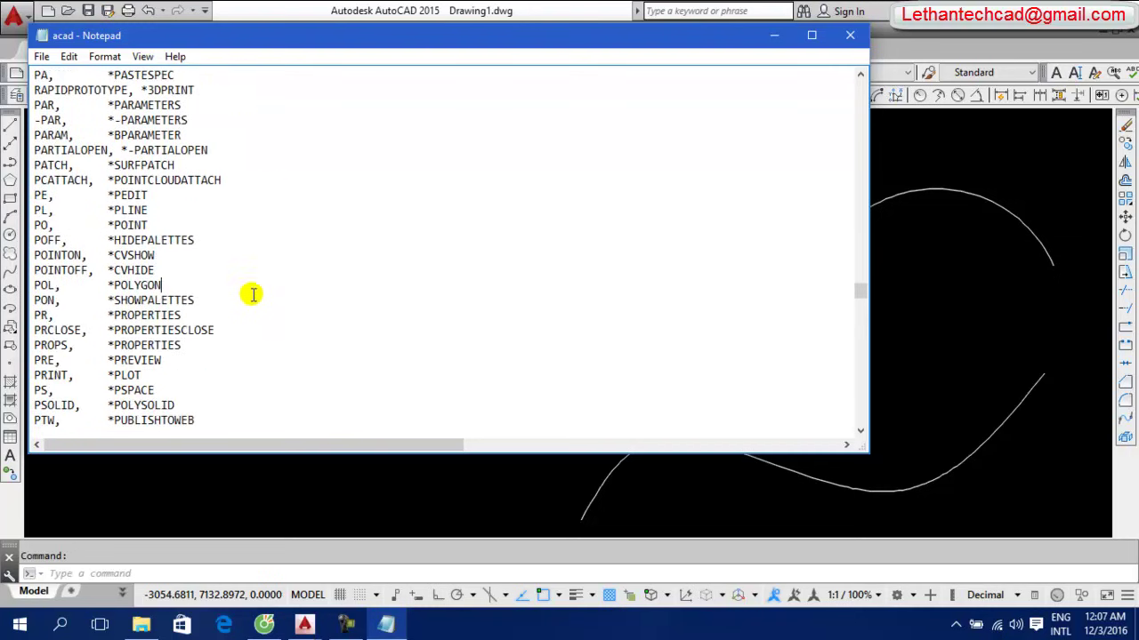
{"action": "left_click", "coordinate": [292, 134]}
{"action": "left_click", "coordinate": [325, 302]}
{"action": "left_click", "coordinate": [317, 212]}
{"action": "key", "text": "Return"}
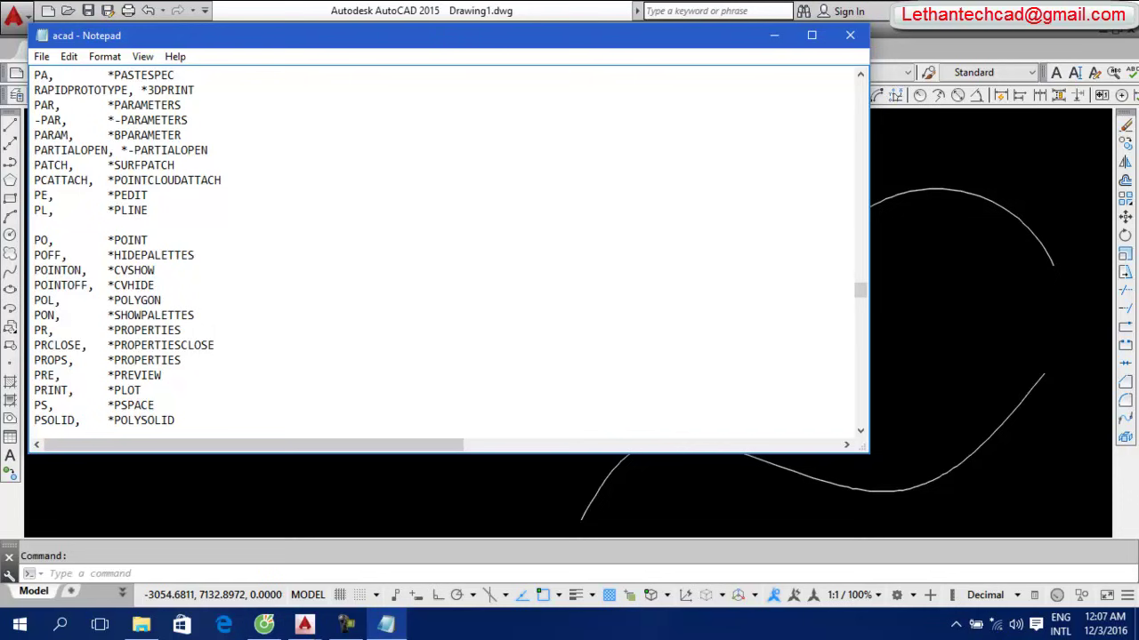
{"action": "left_click", "coordinate": [185, 517]}
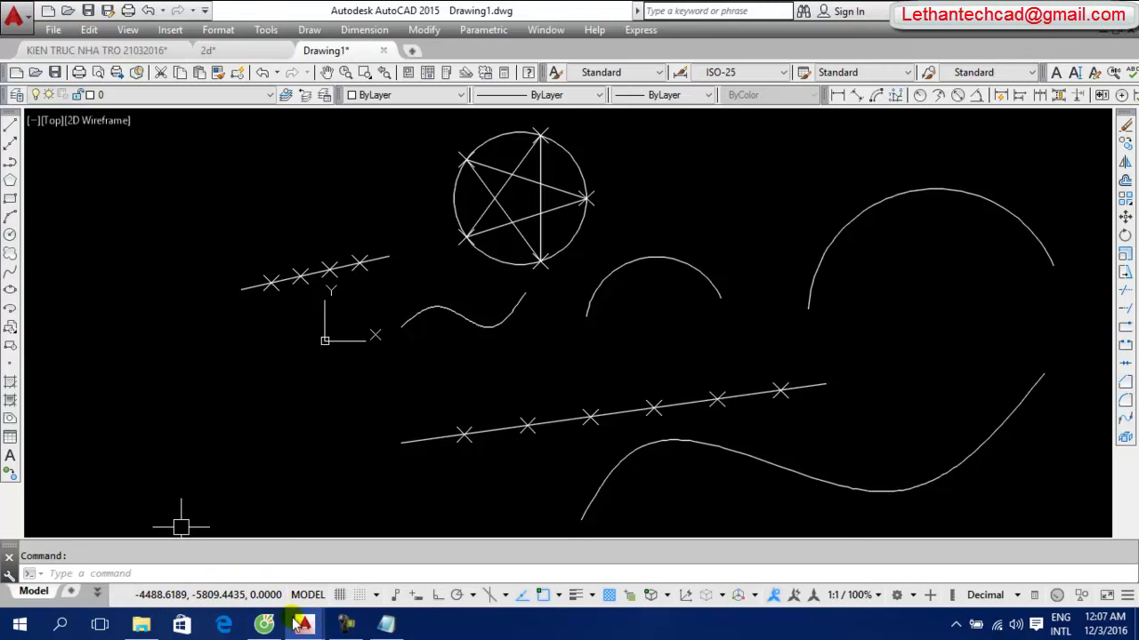
{"action": "left_click", "coordinate": [385, 625]}
{"action": "left_click", "coordinate": [409, 225]}
{"action": "type", "text": "1"}
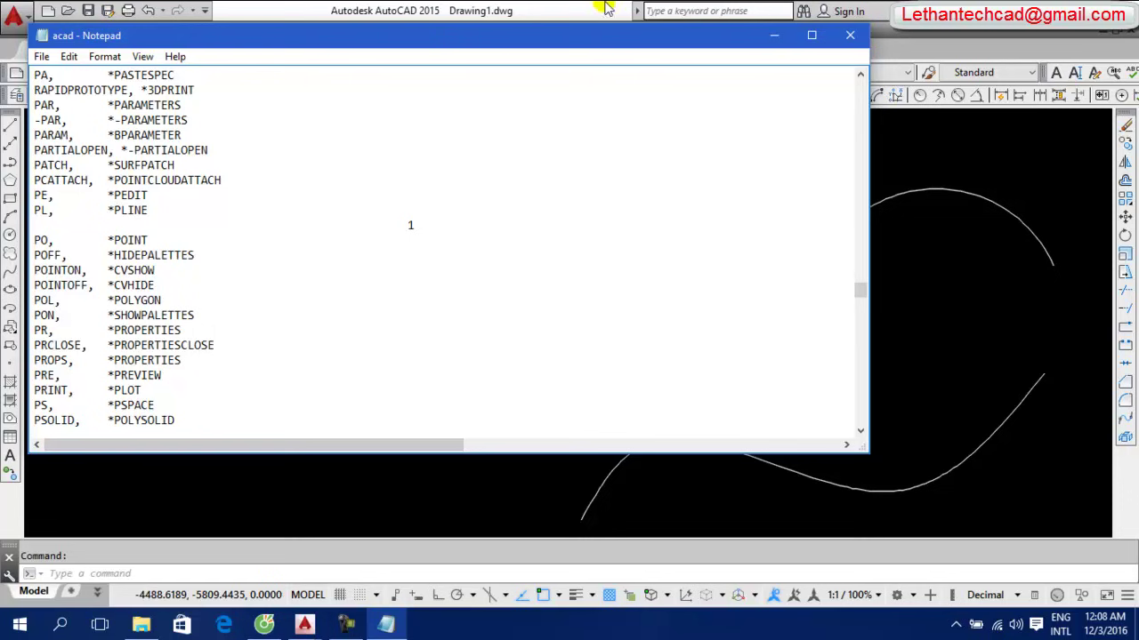
{"action": "left_click", "coordinate": [925, 285]}
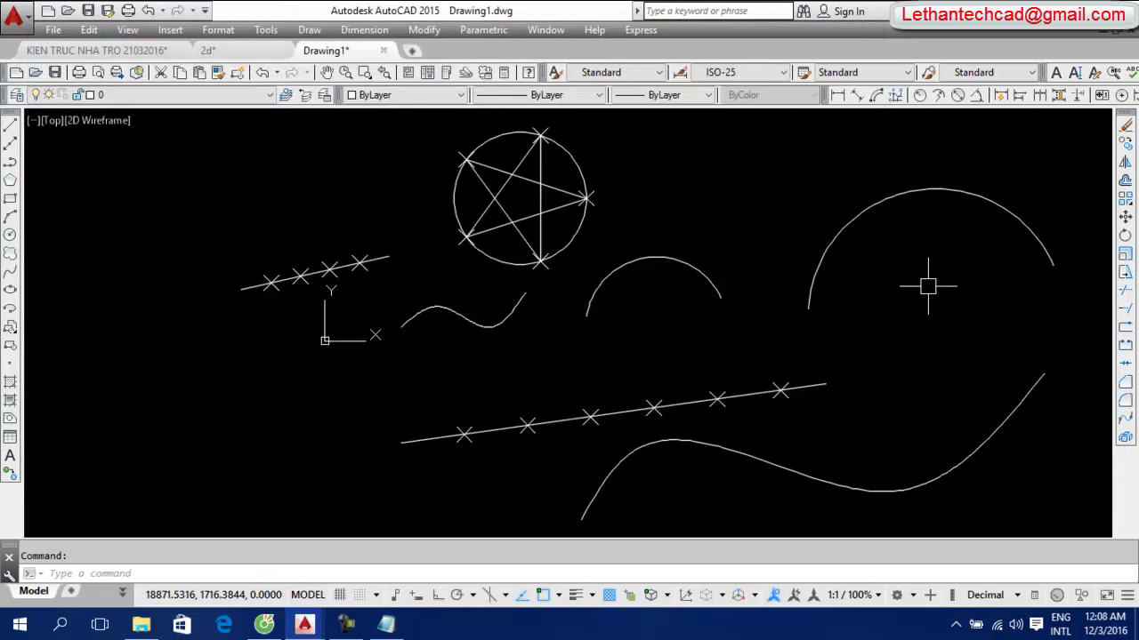
{"action": "type", "text": "rec"}
{"action": "key", "text": "Return"}
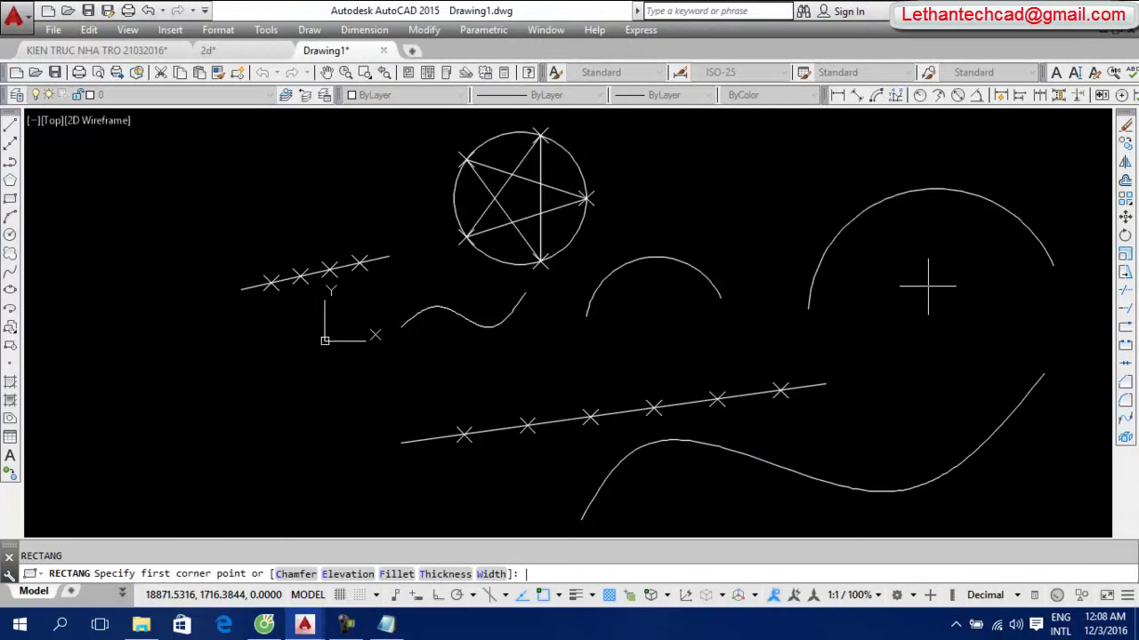
{"action": "key", "text": "Escape"}
{"action": "type", "text": "2"}
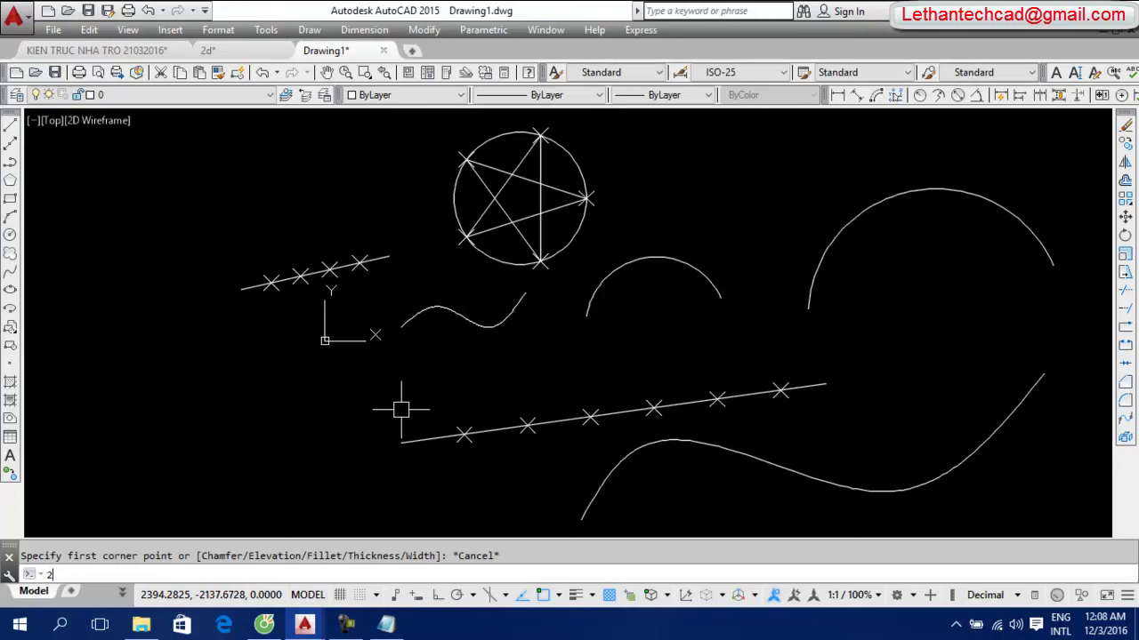
{"action": "key", "text": "Return"}
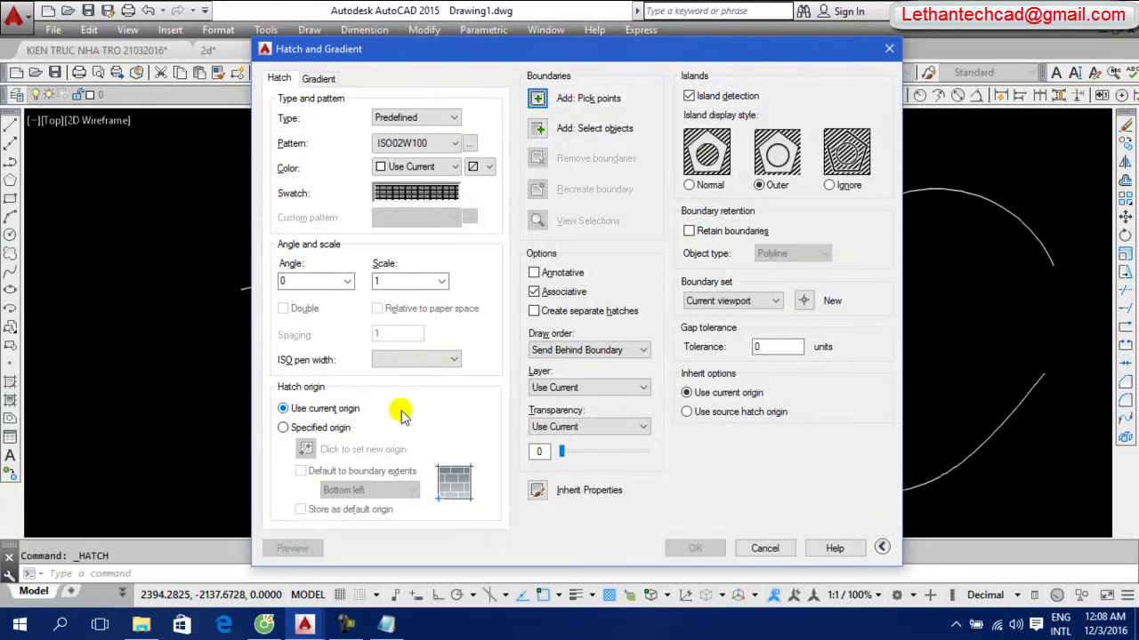
{"action": "key", "text": "Escape"}
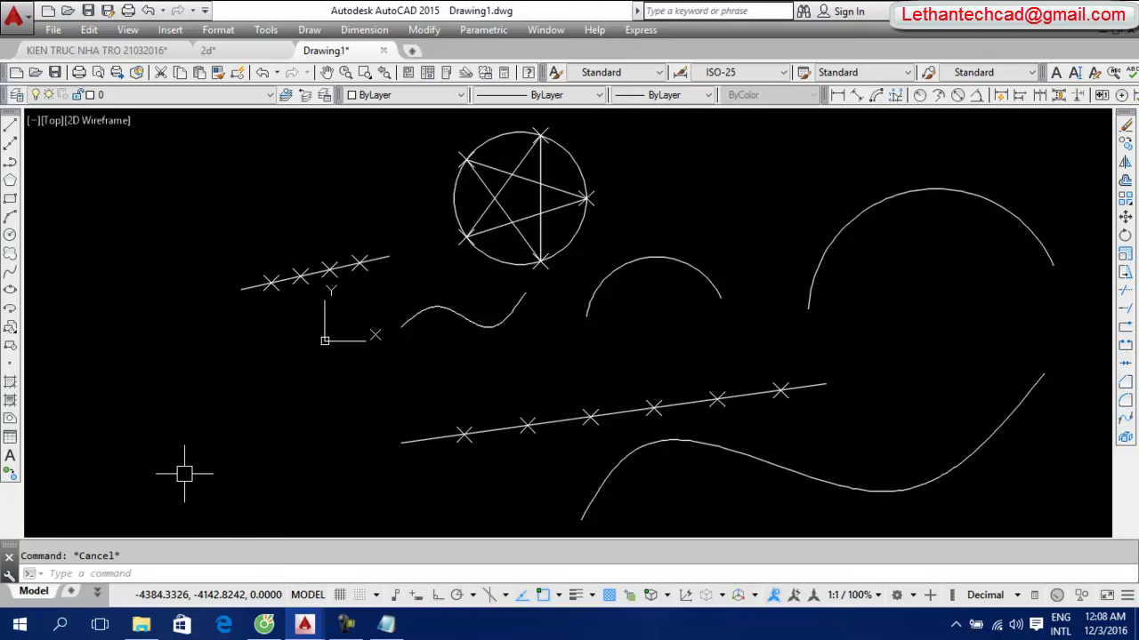
{"action": "type", "text": "r"}
{"action": "type", "text": "ev"}
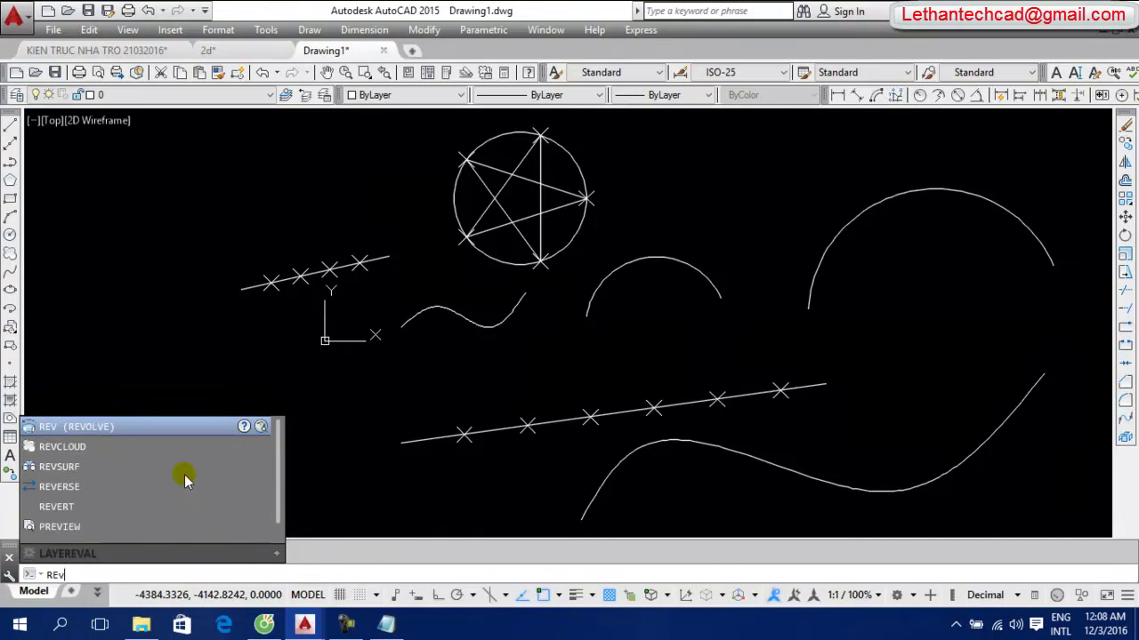
{"action": "key", "text": "BackSpace"}
{"action": "type", "text": "R"}
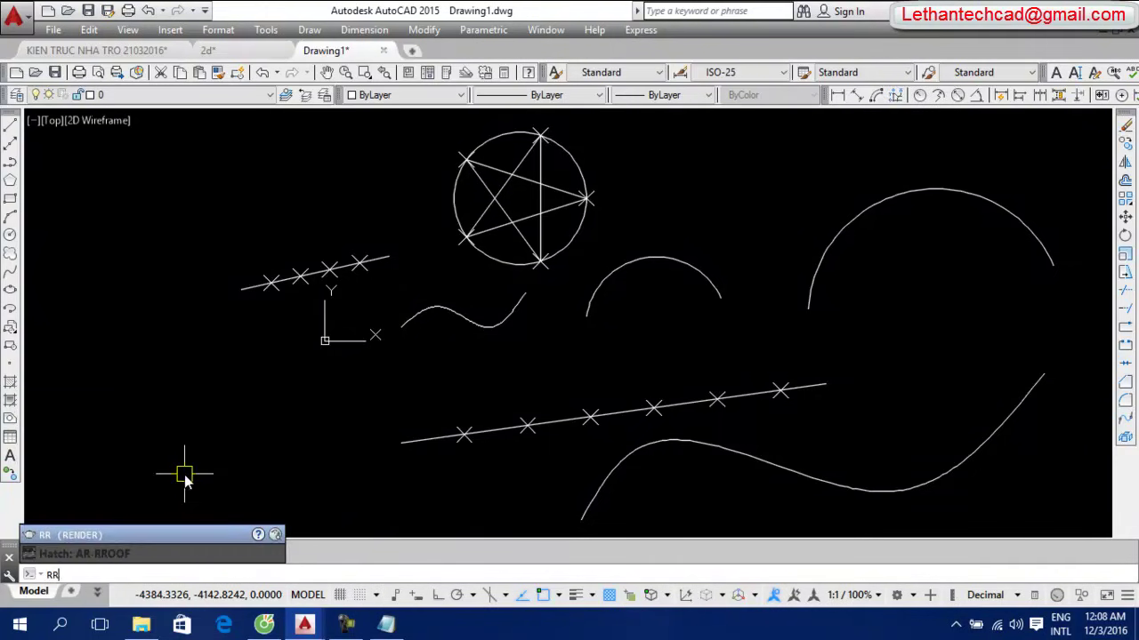
{"action": "type", "text": "r"}
{"action": "key", "text": "Escape"}
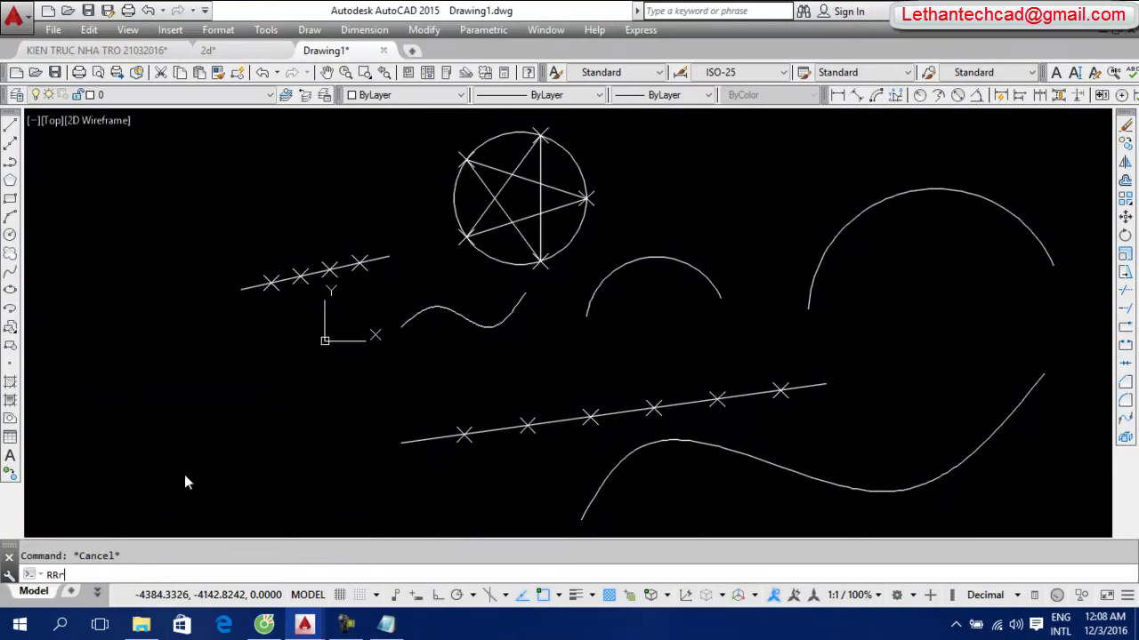
{"action": "key", "text": "Return"}
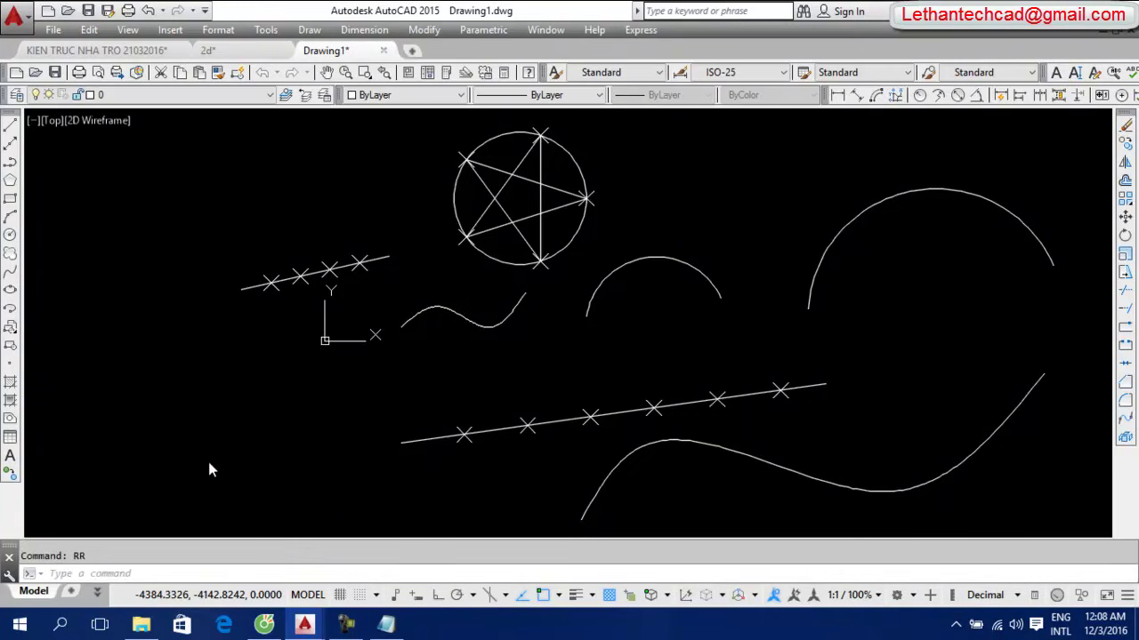
{"action": "left_click", "coordinate": [270, 475]}
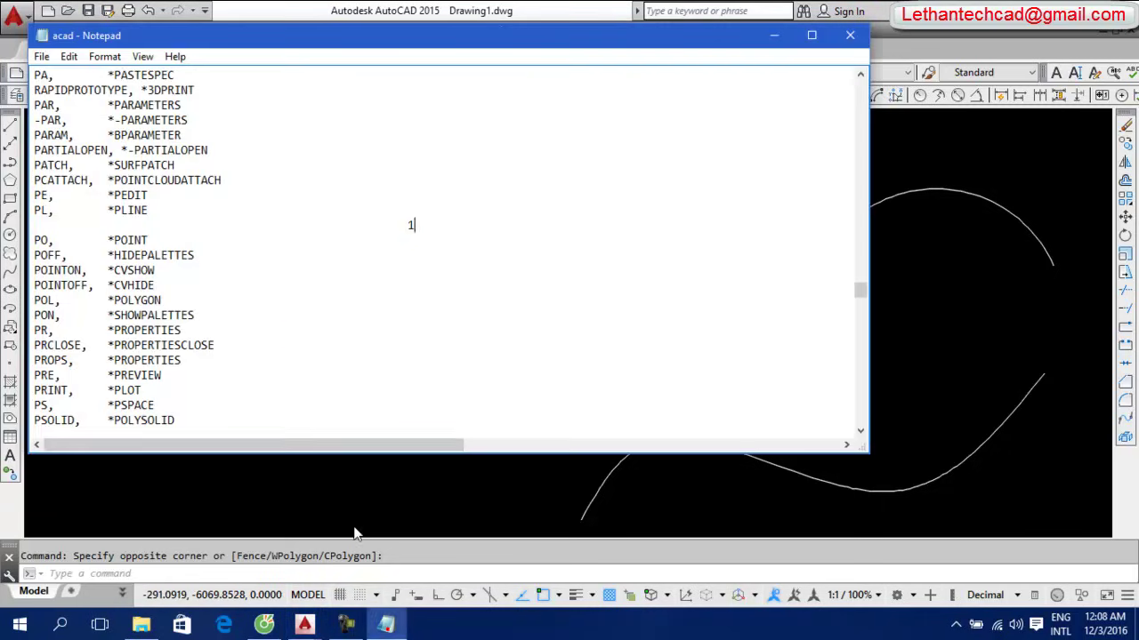
Start the new alias line with a comma and look up the RECTANG command name
{"action": "left_click", "coordinate": [386, 624]}
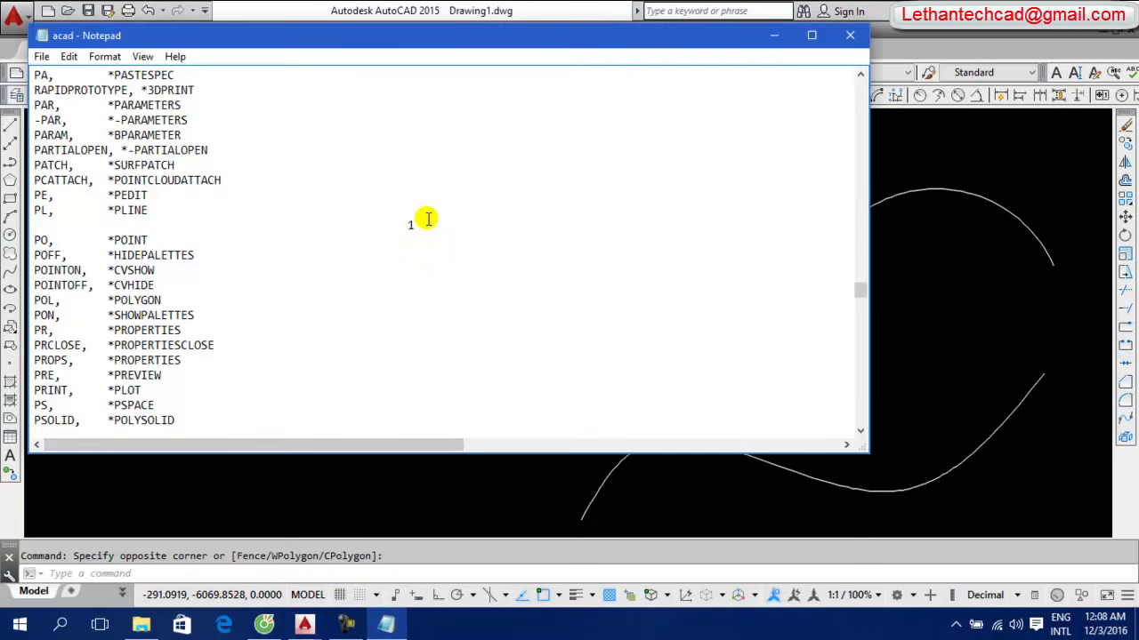
{"action": "type", "text": ","}
{"action": "left_click", "coordinate": [153, 254]}
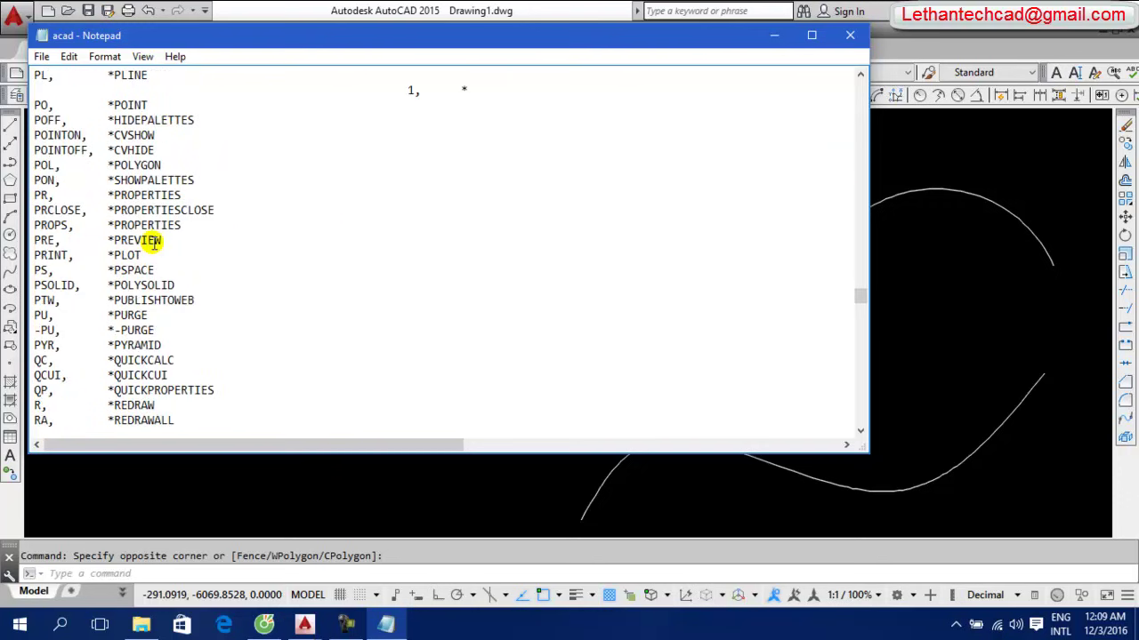
{"action": "scroll", "coordinate": [153, 242], "scroll_direction": "down", "scroll_amount": 4}
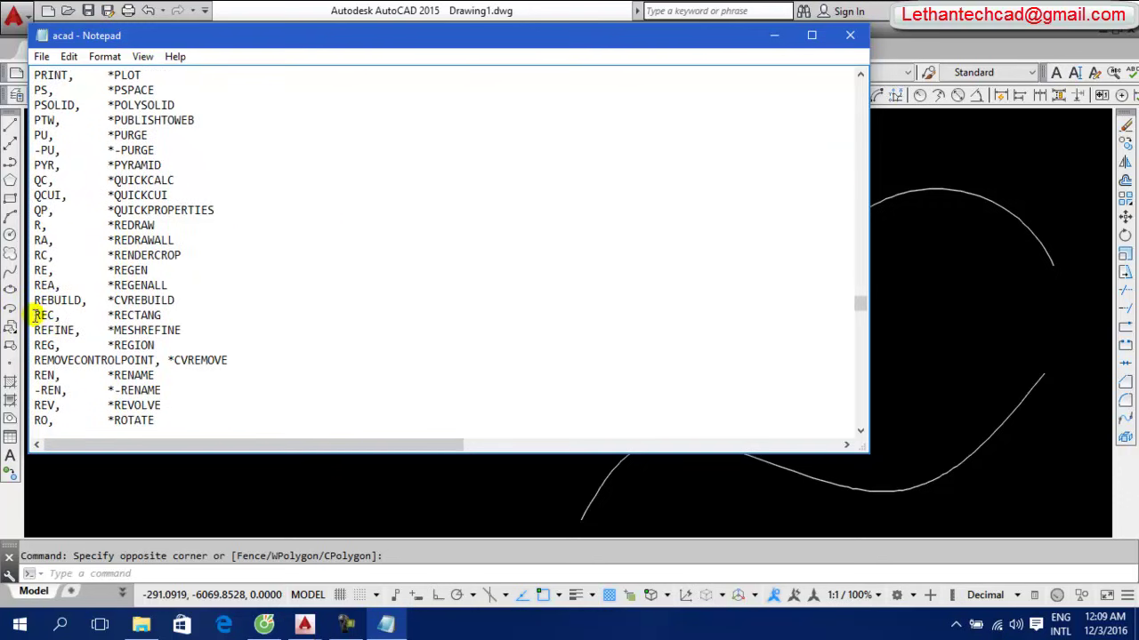
{"action": "left_click_drag", "start_coordinate": [165, 315], "coordinate": [114, 315]}
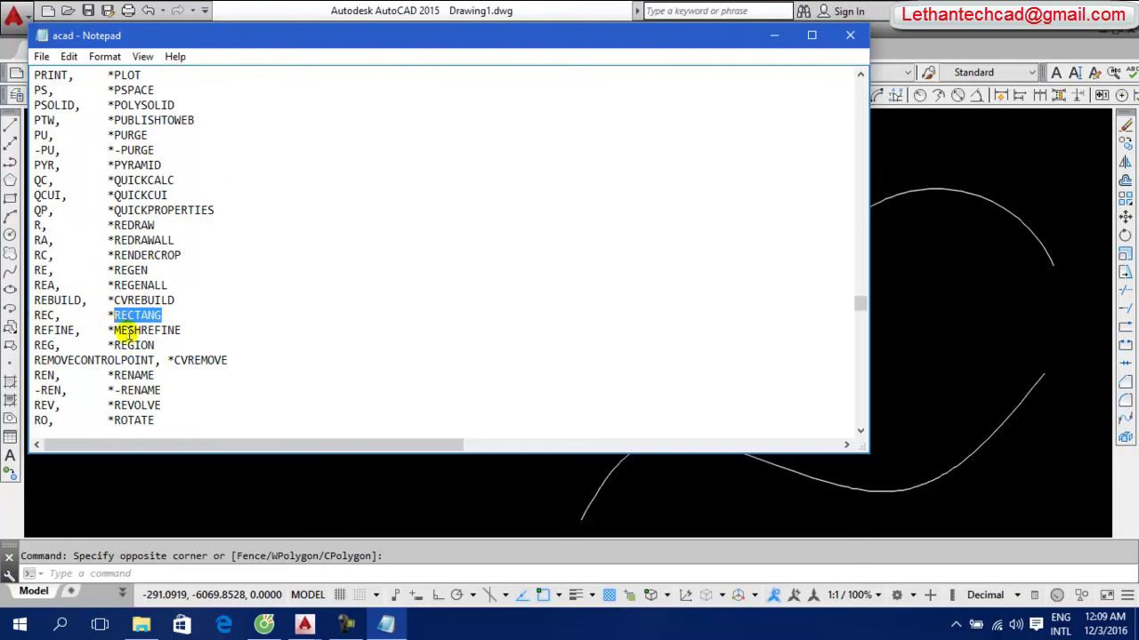
{"action": "left_click", "coordinate": [896, 198]}
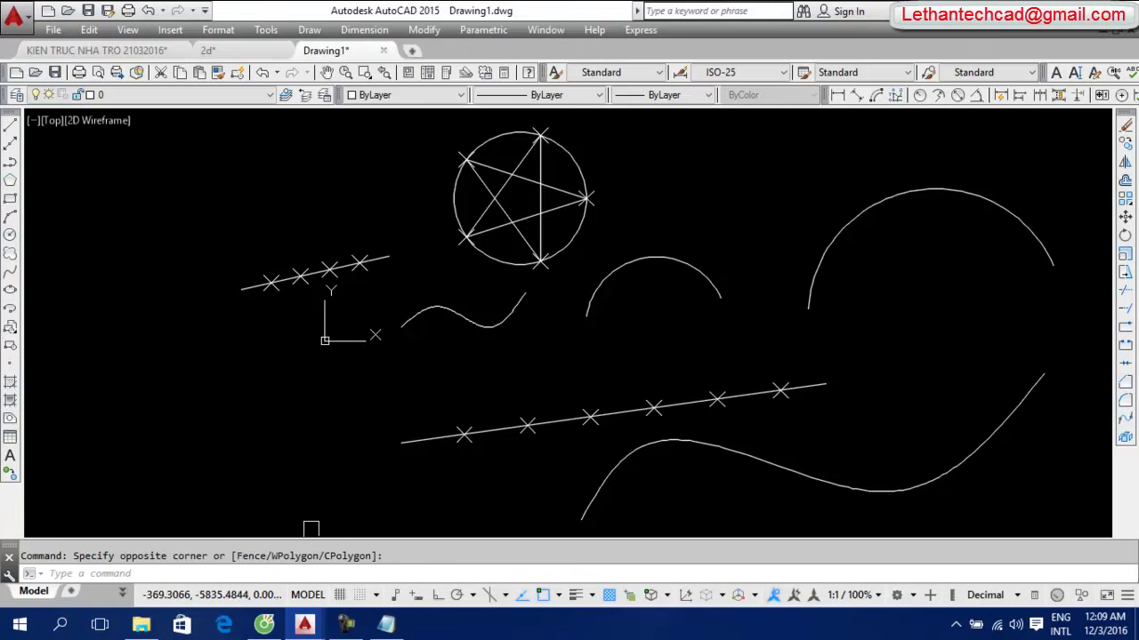
Complete the new alias line as '1, *rectang' and begin a fresh line
{"action": "left_click", "coordinate": [385, 620]}
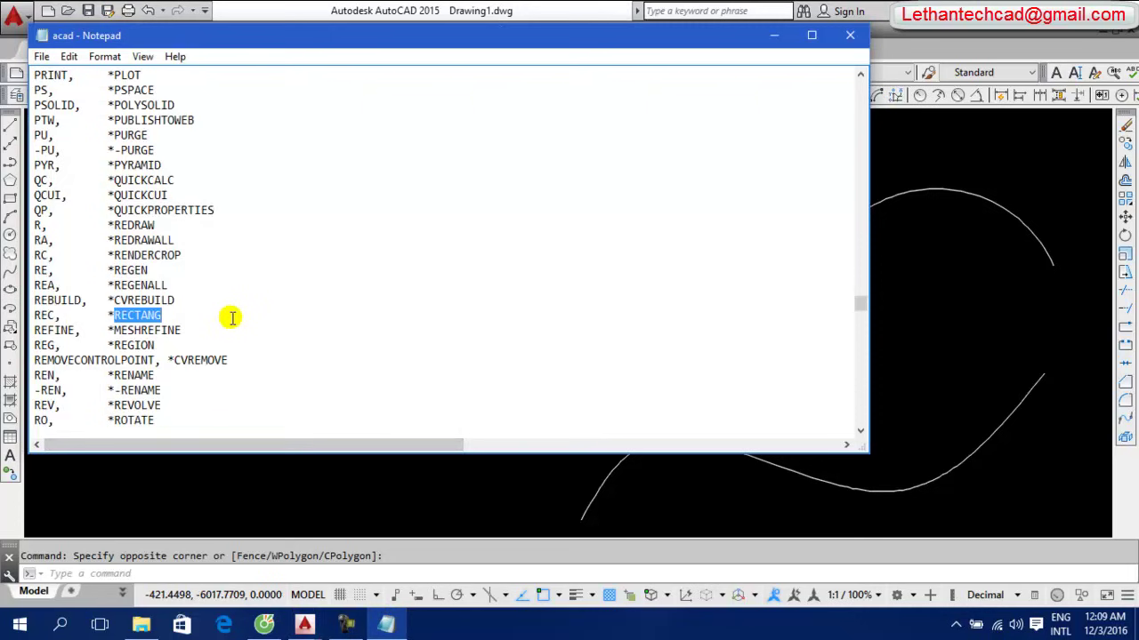
{"action": "scroll", "coordinate": [242, 283], "scroll_direction": "up", "scroll_amount": 2}
{"action": "scroll", "coordinate": [242, 284], "scroll_direction": "up", "scroll_amount": 3}
{"action": "left_click", "coordinate": [500, 134]}
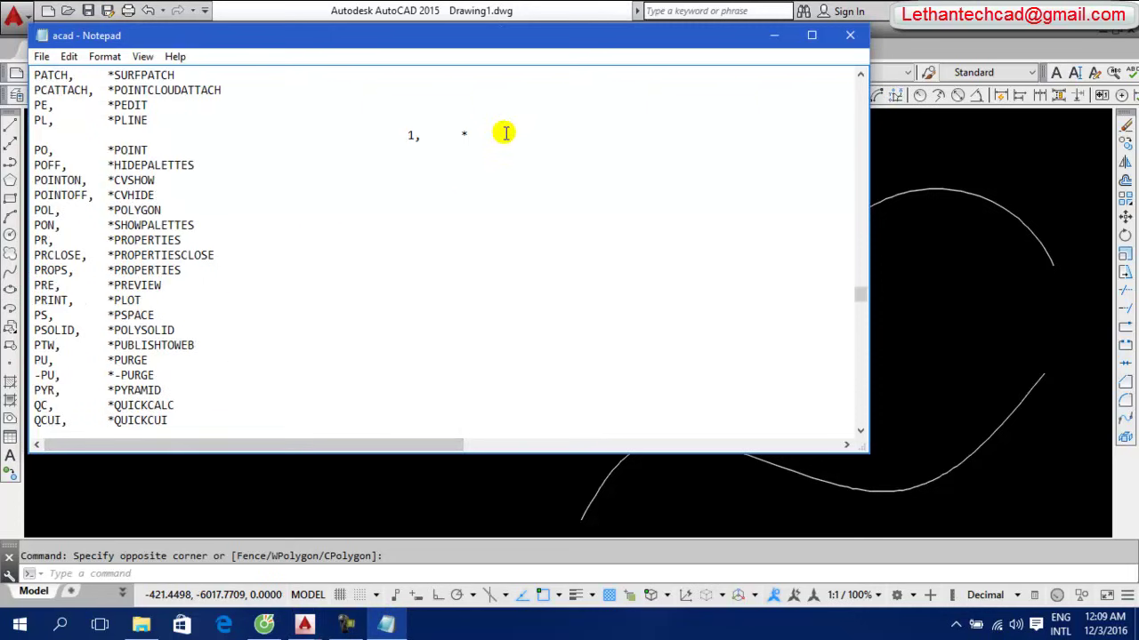
{"action": "type", "text": "rectang"}
{"action": "key", "text": "Return"}
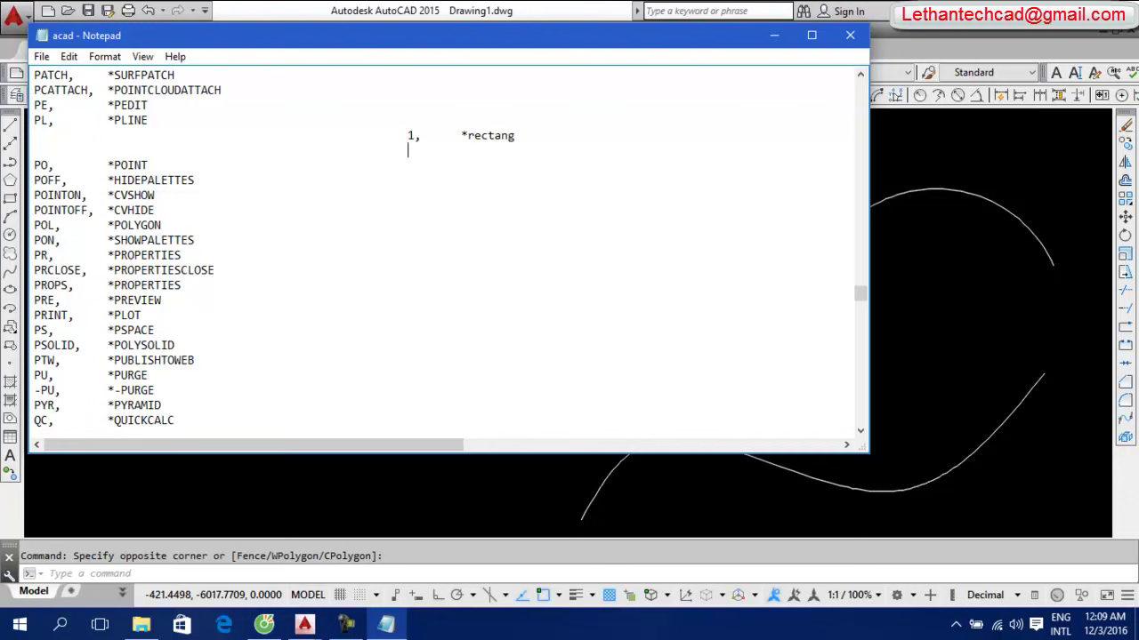
Add the alias line 'cc, *copy' to acad.pgp
{"action": "type", "text": "cc"}
{"action": "type", "text": ","}
{"action": "type", "text": "     *"}
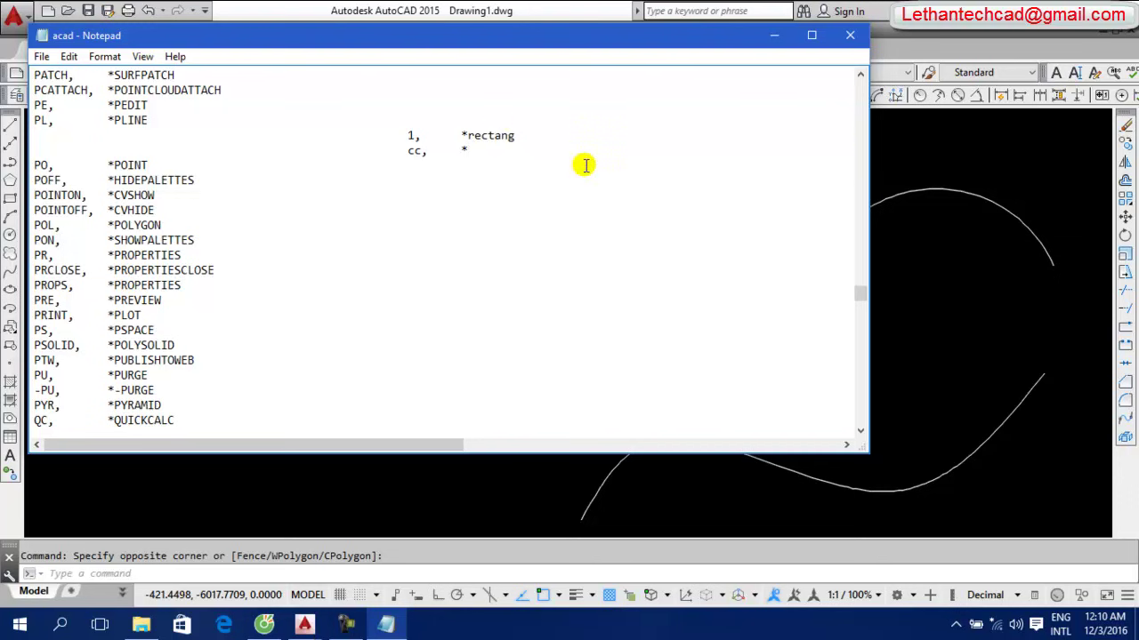
{"action": "type", "text": "copy"}
{"action": "key", "text": "Return"}
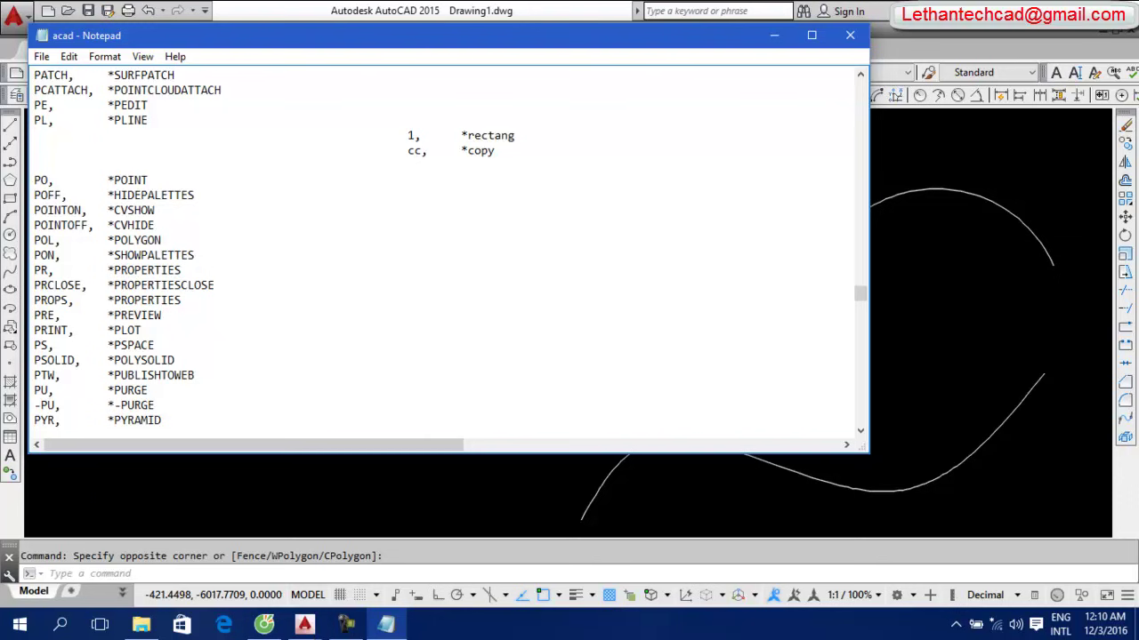
Begin the next alias line as '2, *' and return to AutoCAD
{"action": "type", "text": "2"}
{"action": "type", "text": ","}
{"action": "key", "text": "Tab"}
{"action": "type", "text": "*"}
{"action": "left_click", "coordinate": [905, 242]}
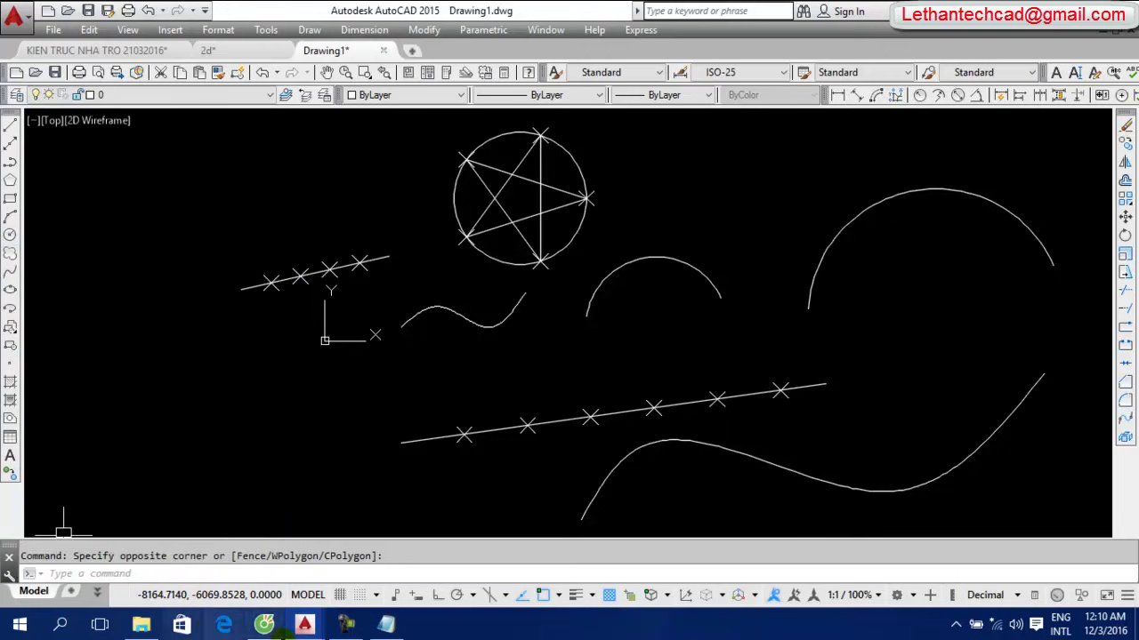
Finish the alias as '2, *revcloud', then save acad.pgp and close Notepad
{"action": "left_click", "coordinate": [386, 624]}
{"action": "type", "text": "revc"}
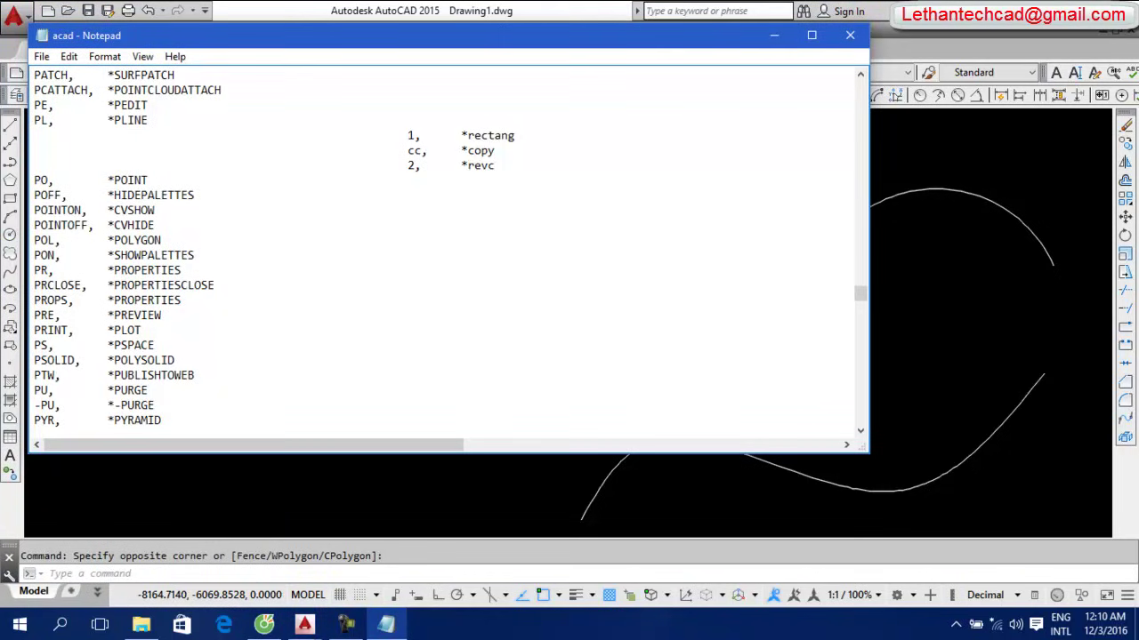
{"action": "type", "text": "lo"}
{"action": "type", "text": "ud"}
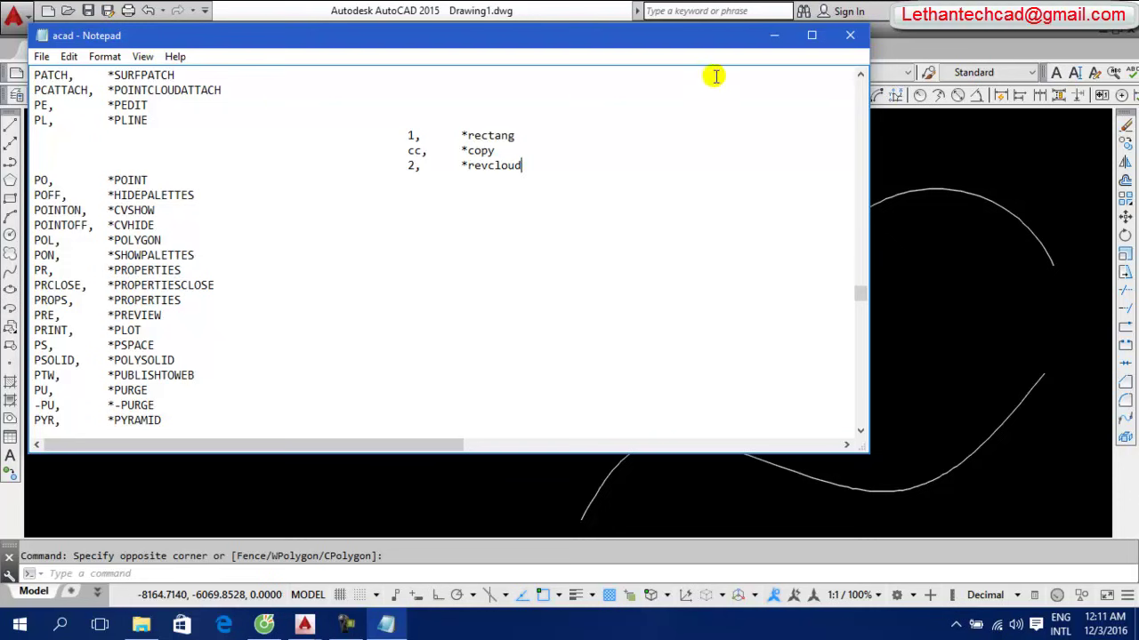
{"action": "left_click", "coordinate": [850, 37]}
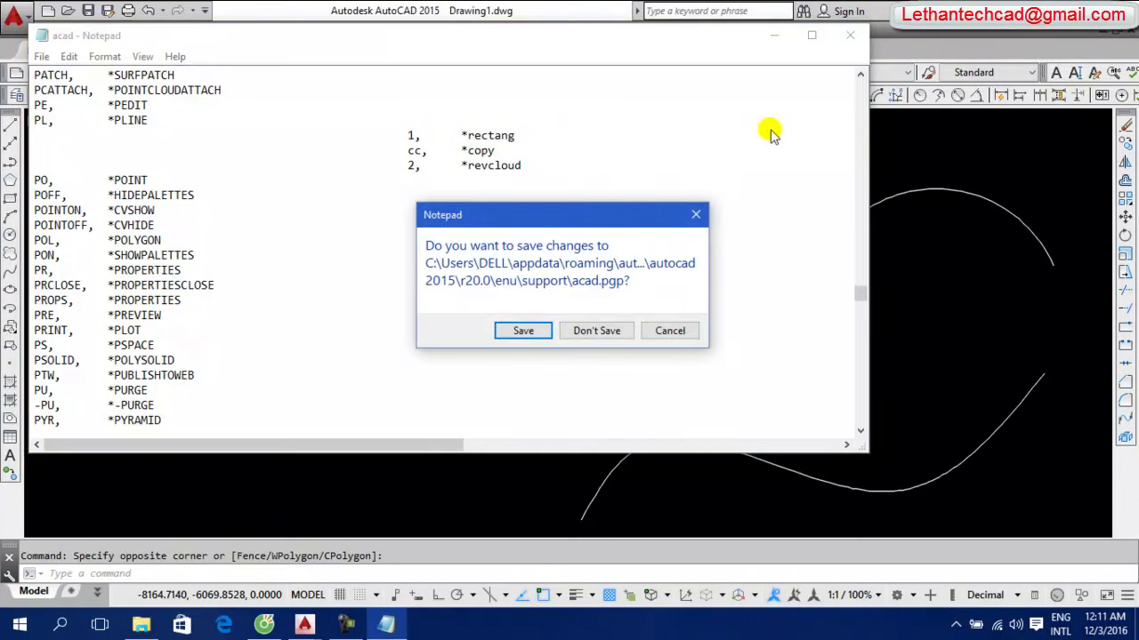
{"action": "left_click", "coordinate": [525, 330]}
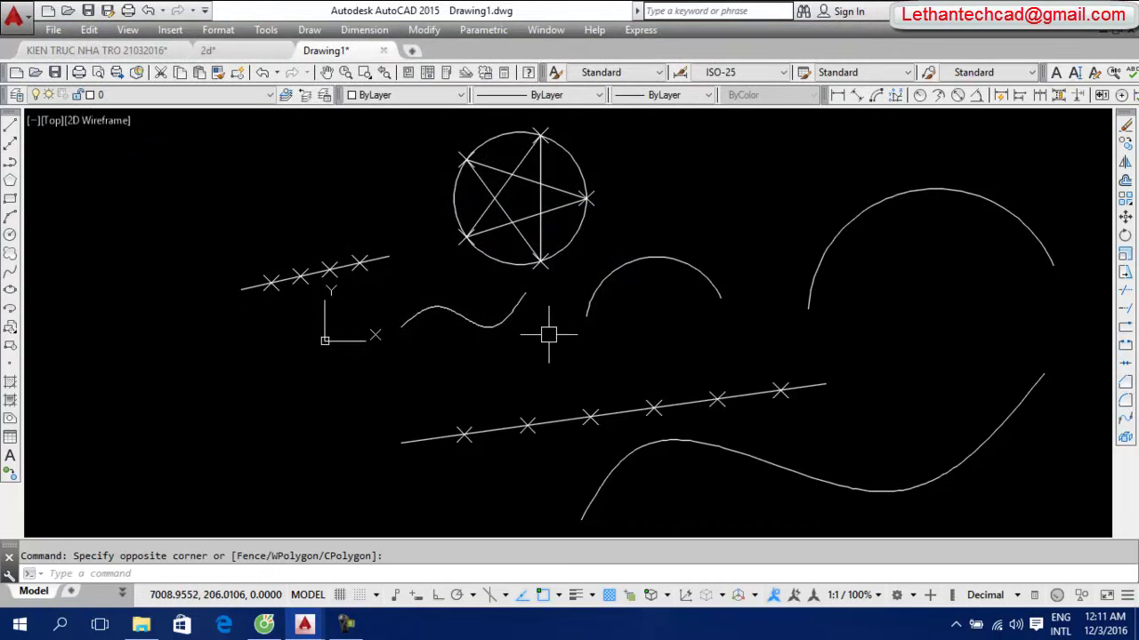
Run REINIT and reload the PGP file so the new aliases take effect
{"action": "type", "text": "reinit"}
{"action": "key", "text": "Return"}
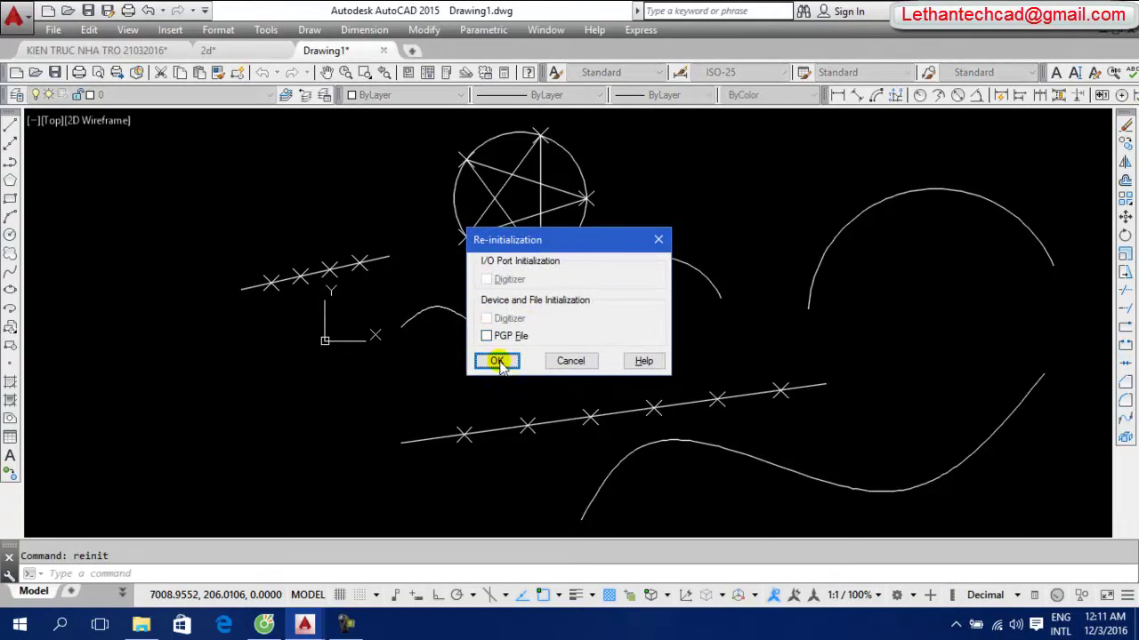
{"action": "left_click", "coordinate": [485, 335]}
{"action": "left_click", "coordinate": [497, 360]}
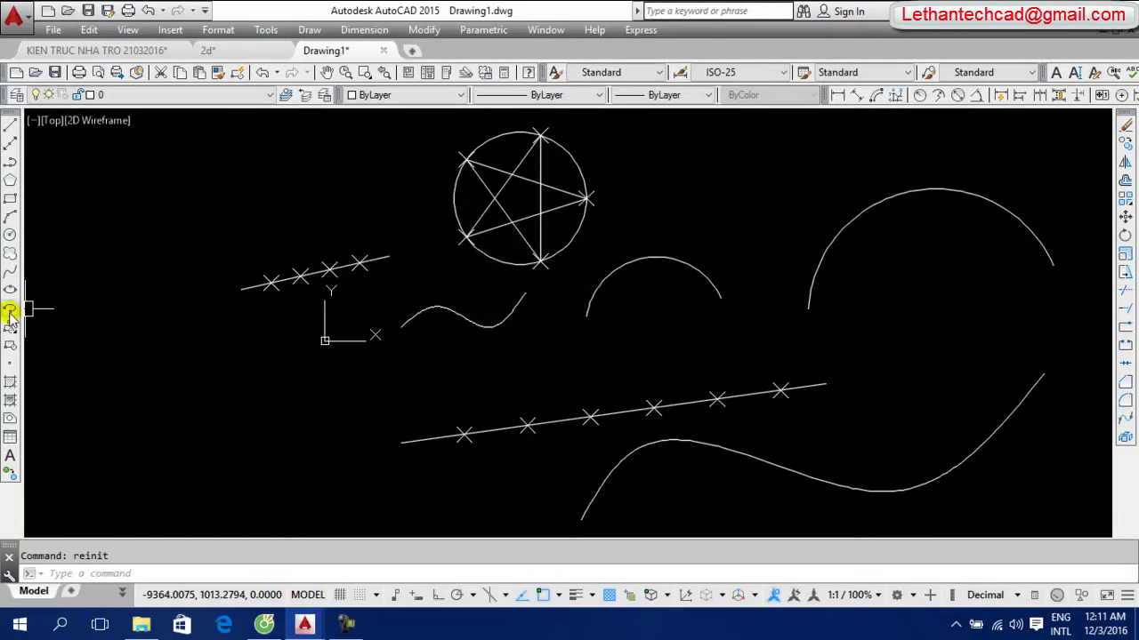
Draw a first rectangle below and left of the starred circle
{"action": "type", "text": "rec"}
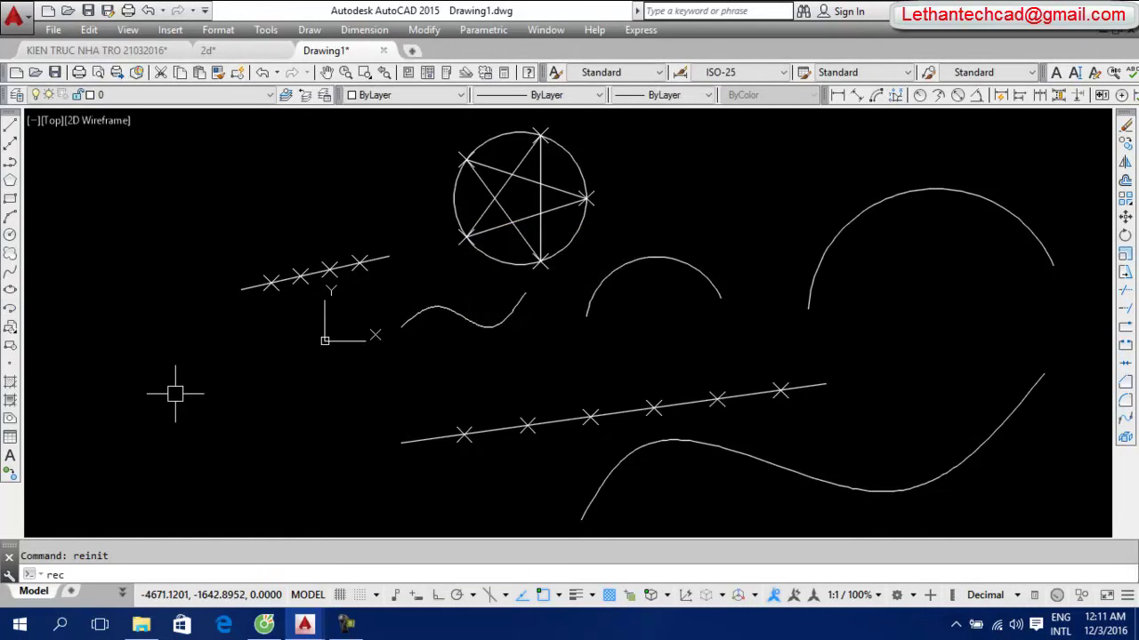
{"action": "key", "text": "Return"}
{"action": "left_click", "coordinate": [161, 389]}
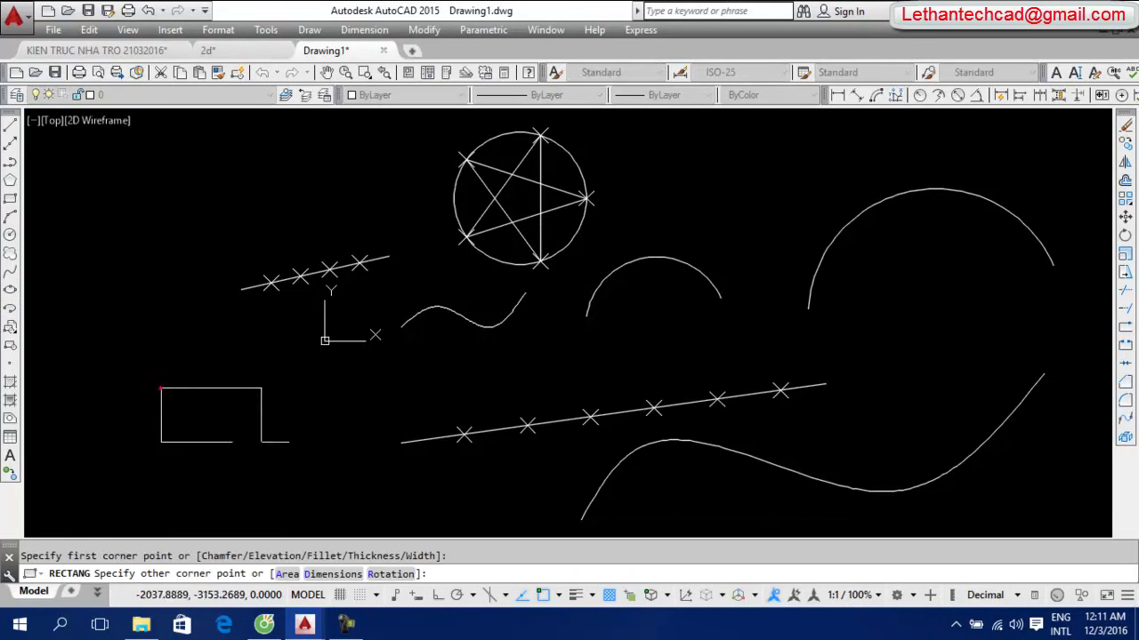
{"action": "left_click", "coordinate": [331, 458]}
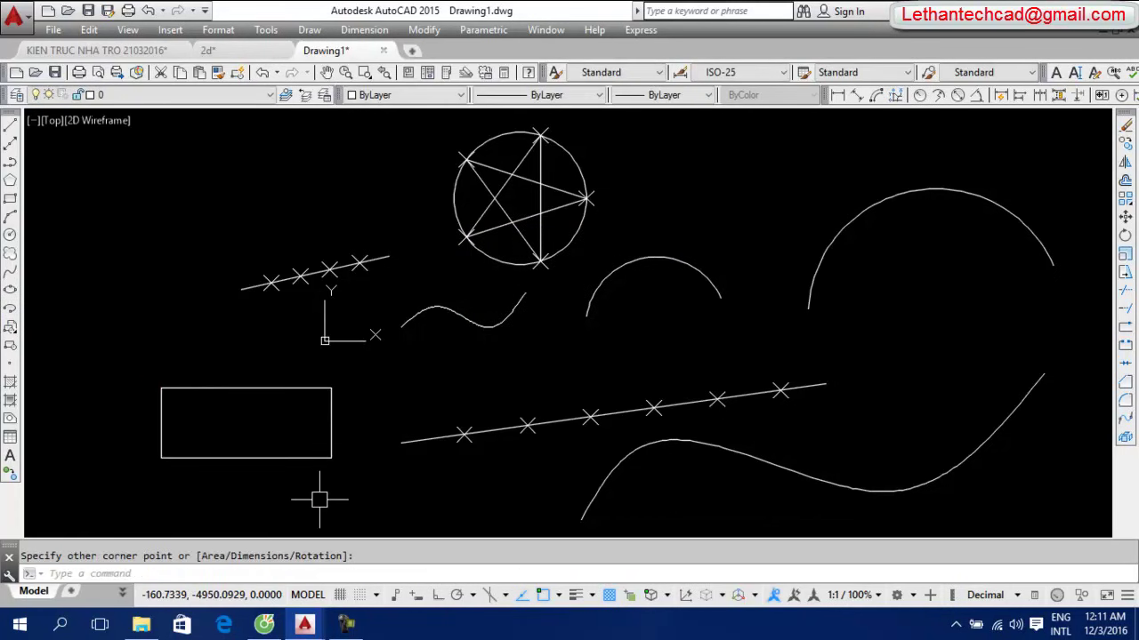
Draw two more rectangles using the new 1 alias
{"action": "type", "text": "1"}
{"action": "key", "text": "Return"}
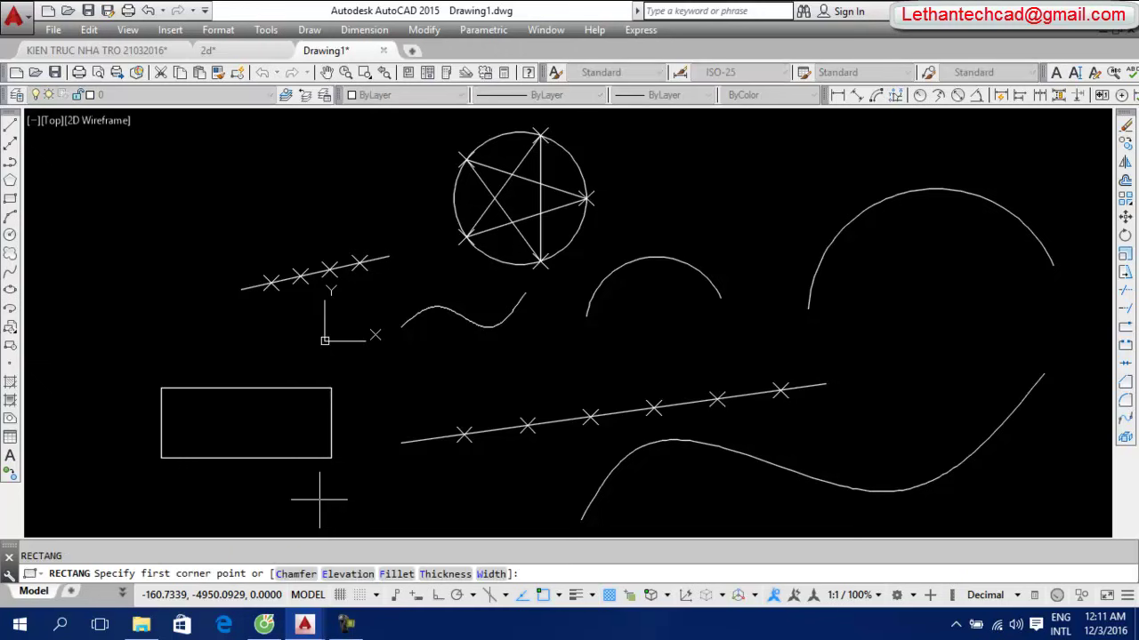
{"action": "left_click", "coordinate": [133, 270]}
{"action": "left_click", "coordinate": [232, 323]}
{"action": "key", "text": "Return"}
{"action": "left_click", "coordinate": [234, 140]}
{"action": "left_click", "coordinate": [365, 198]}
{"action": "middle_click_drag", "start_coordinate": [264, 369], "coordinate": [524, 353]}
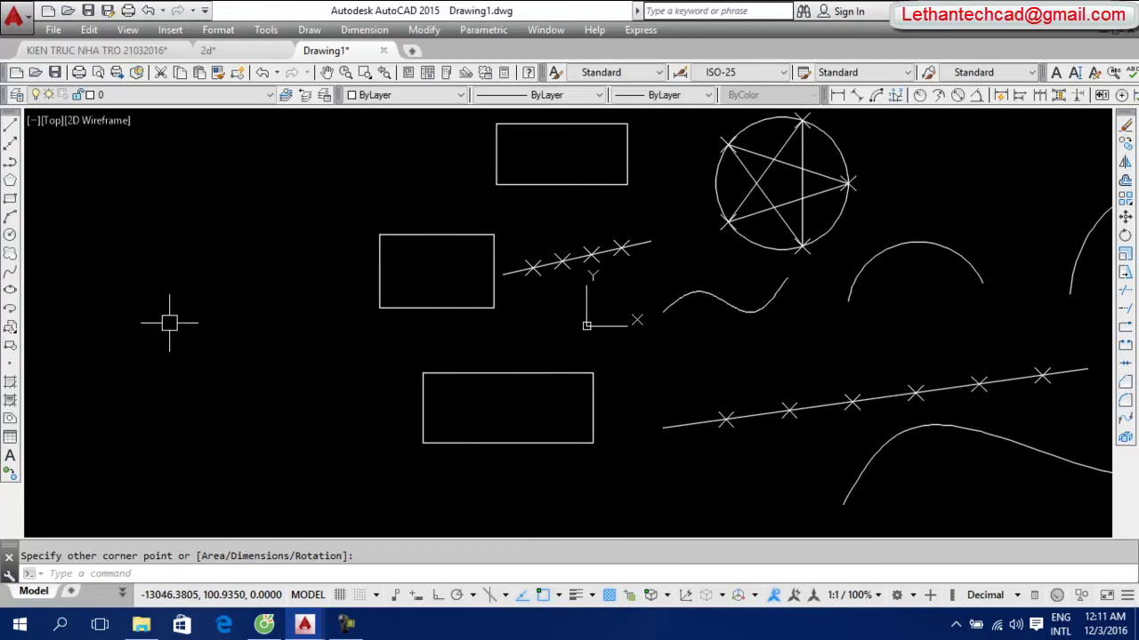
{"action": "type", "text": "revcloud"}
{"action": "key", "text": "Return"}
Draw a revision cloud, then use the cc alias to place three copies down and right
{"action": "left_click", "coordinate": [148, 286]}
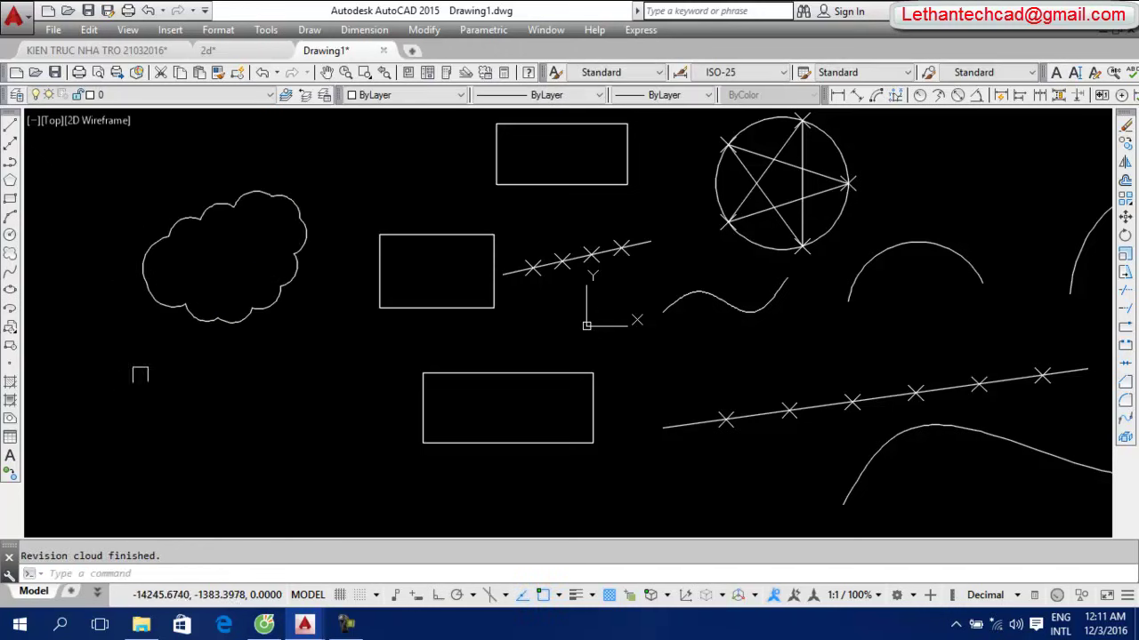
{"action": "type", "text": "cc"}
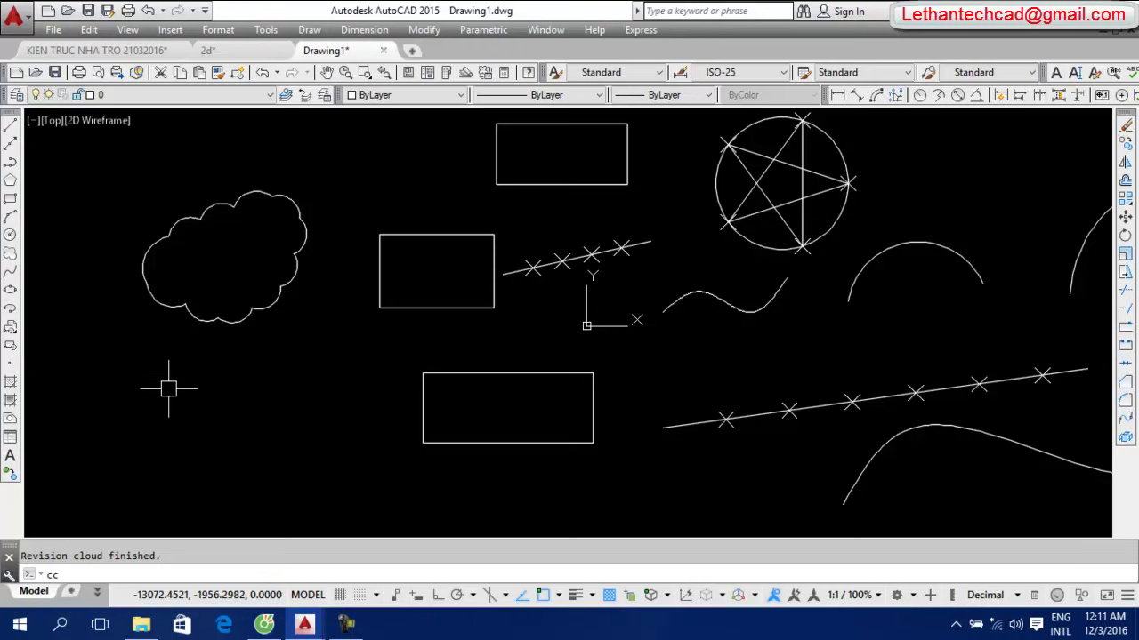
{"action": "key", "text": "Return"}
{"action": "left_click", "coordinate": [246, 347]}
{"action": "left_click", "coordinate": [217, 300]}
{"action": "key", "text": "Return"}
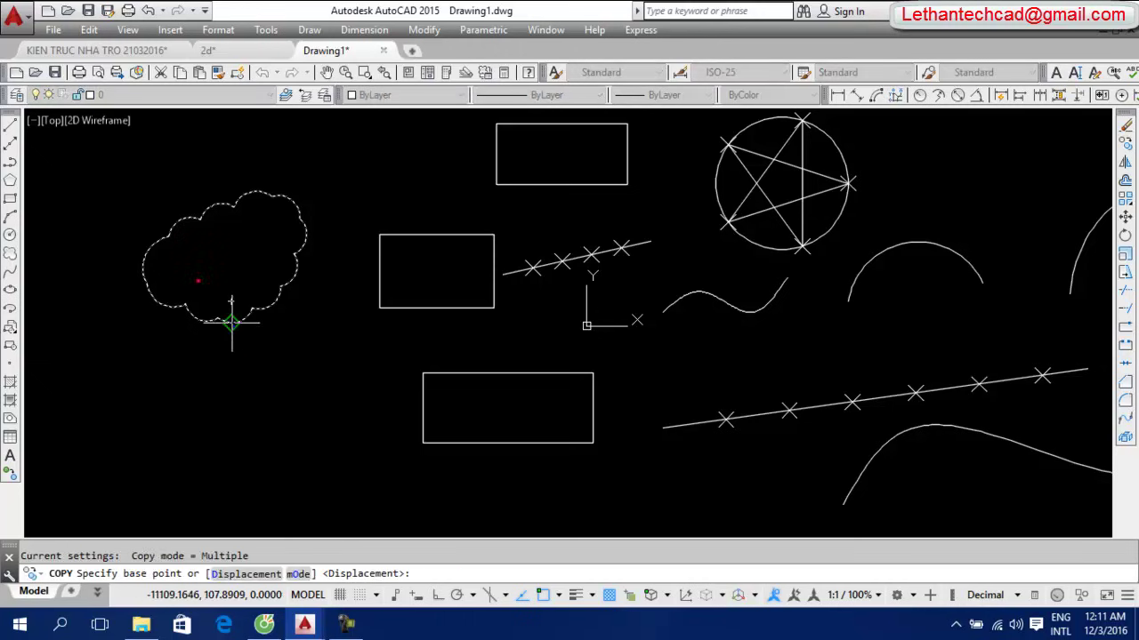
{"action": "left_click", "coordinate": [233, 330]}
{"action": "left_click", "coordinate": [255, 465]}
{"action": "left_click", "coordinate": [366, 425]}
{"action": "left_click", "coordinate": [481, 400]}
{"action": "key", "text": "Return"}
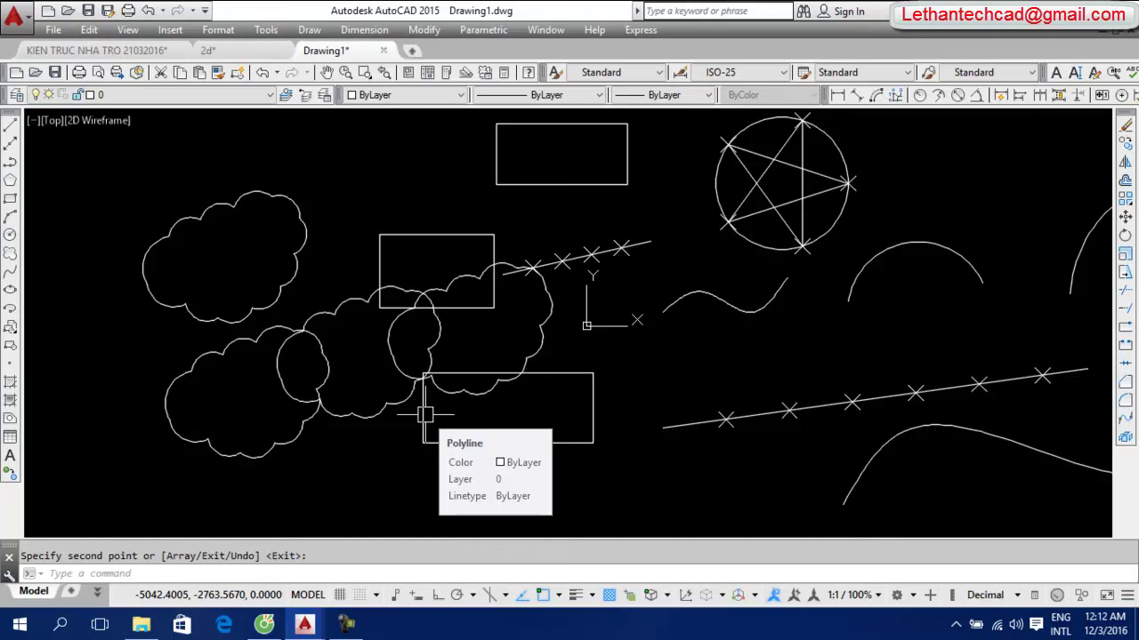
{"action": "left_click", "coordinate": [345, 627]}
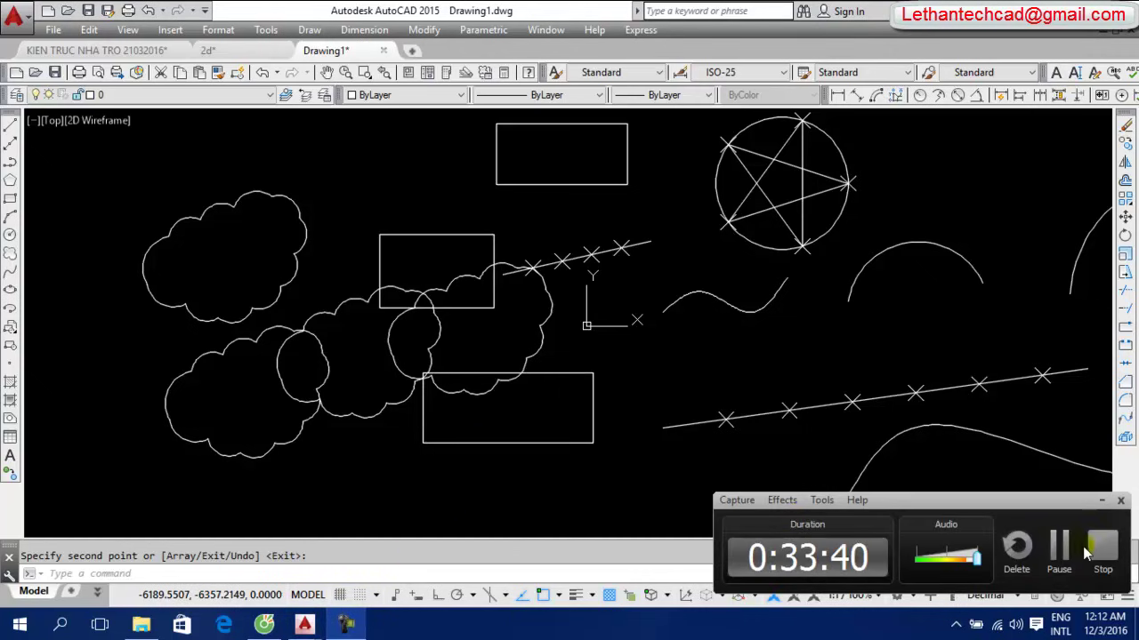